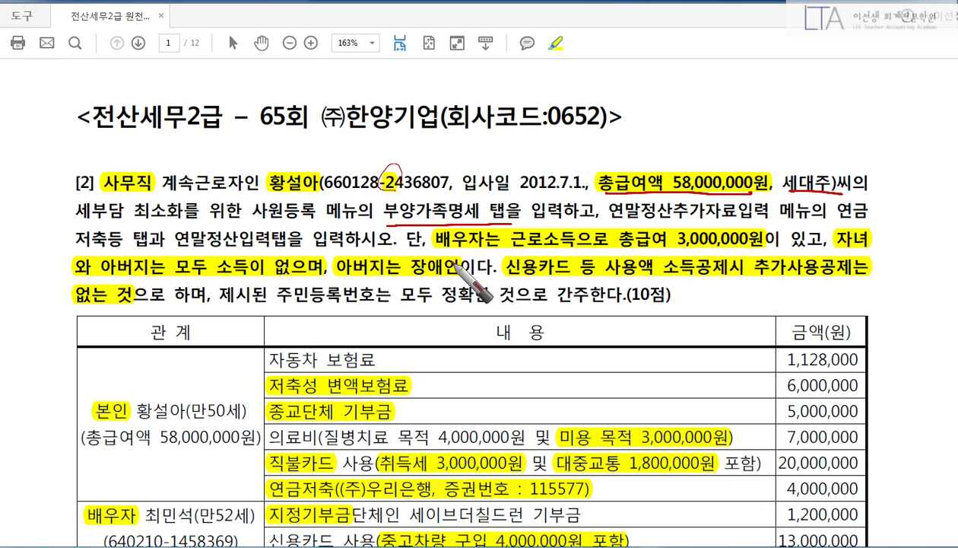
Underline in red the spouse's income, no-income children and father, the father's disability, and the no-extra-card-deduction conditions.
left_click_drag(438, 251, 767, 251)
mouse_move(478, 257)
left_mouse_down()
mouse_move(456, 212)
mouse_move(476, 266)
left_mouse_up()
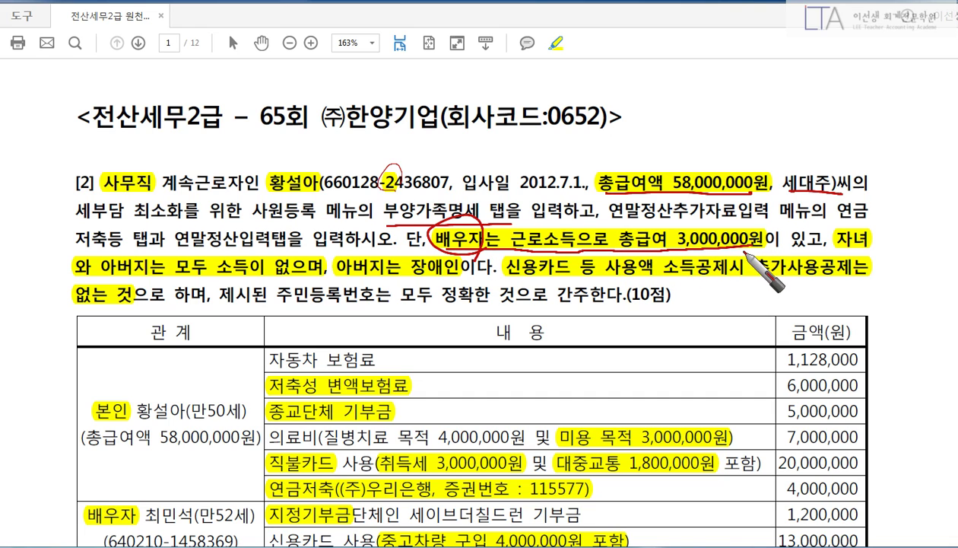
left_click_drag(840, 218, 825, 248)
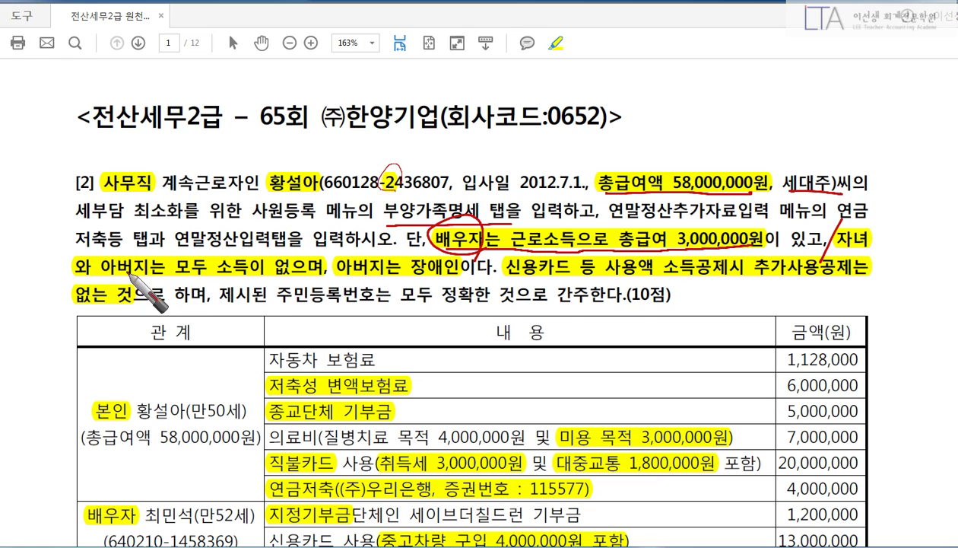
left_click_drag(102, 279, 326, 286)
left_click_drag(338, 279, 863, 290)
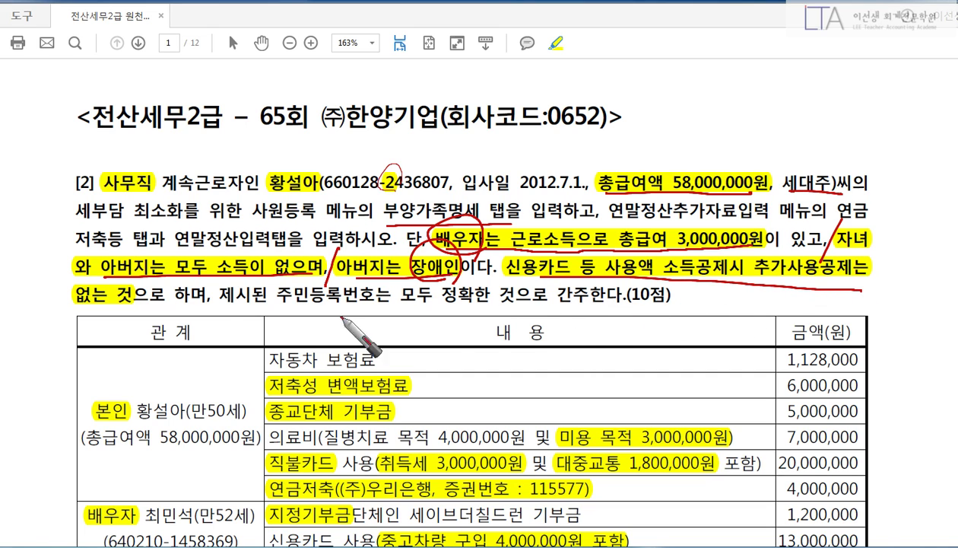
left_click_drag(89, 302, 150, 306)
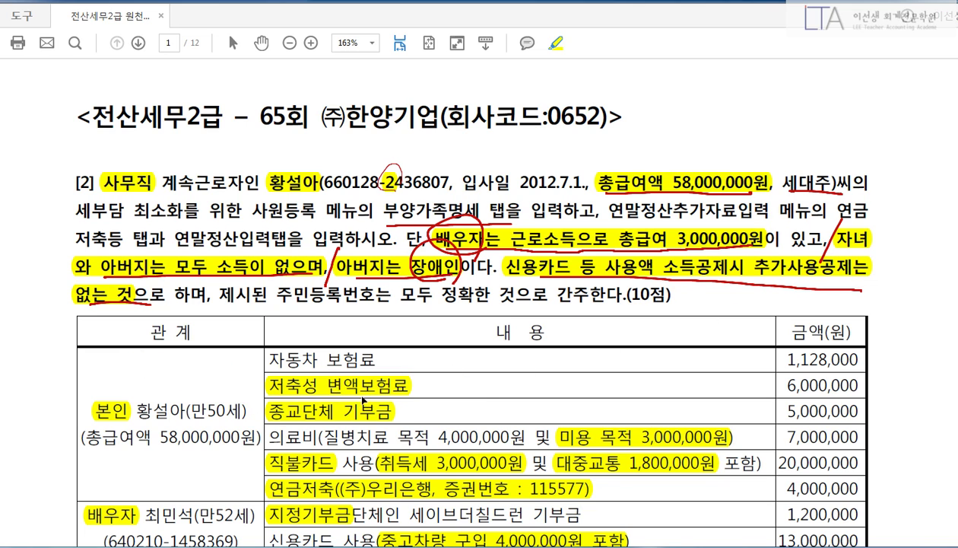
Circle 본인 and mark car insurance 1,128,000 as O and savings-type insurance as X.
scroll(363, 399, "down", 5)
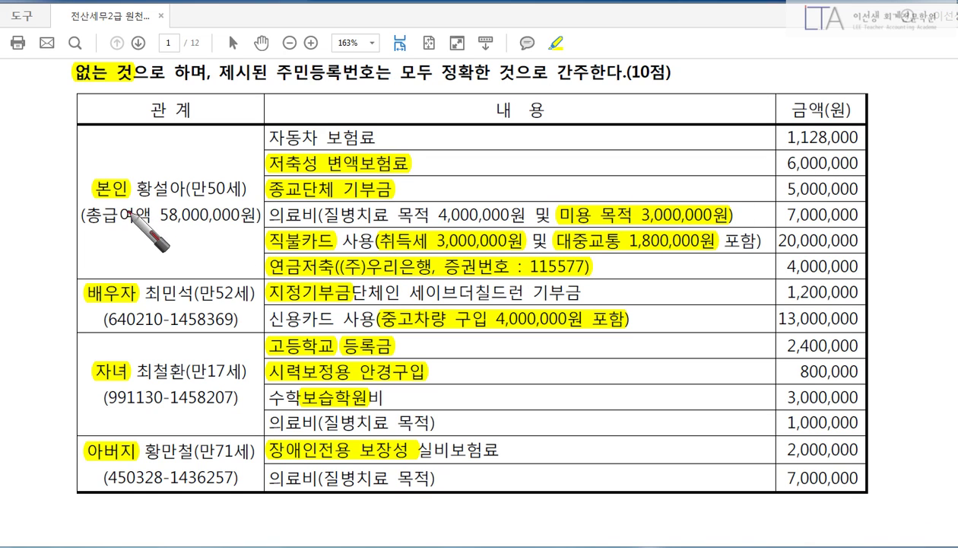
left_click_drag(87, 199, 123, 201)
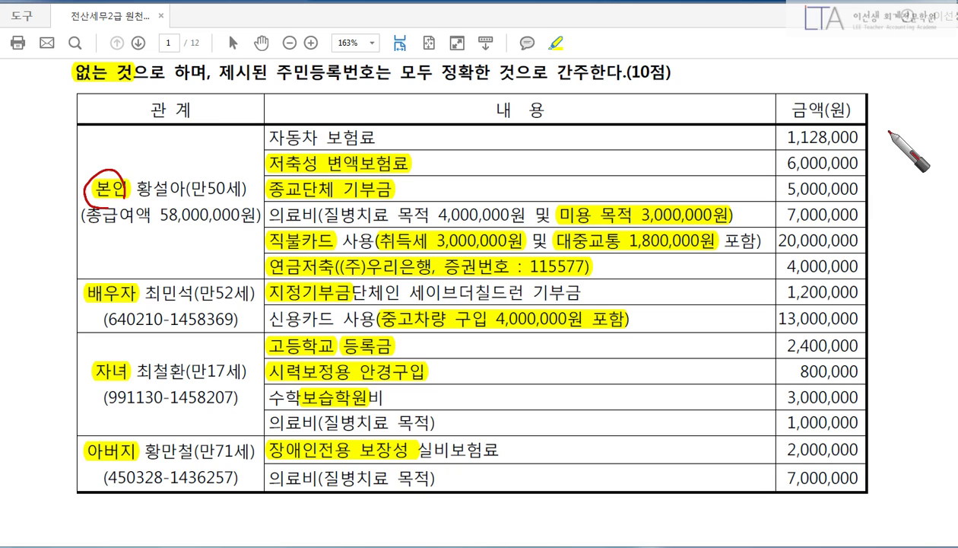
left_click_drag(889, 132, 887, 133)
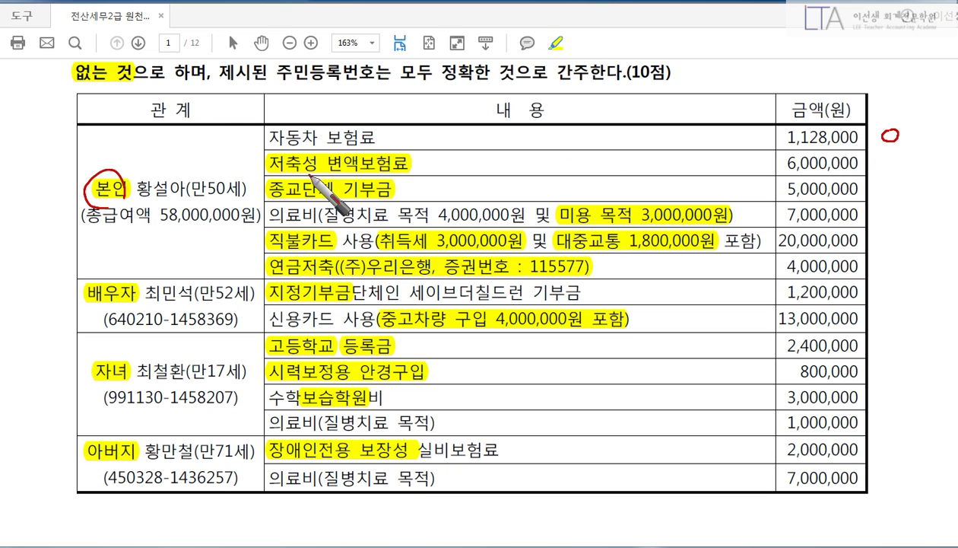
left_click_drag(309, 175, 314, 167)
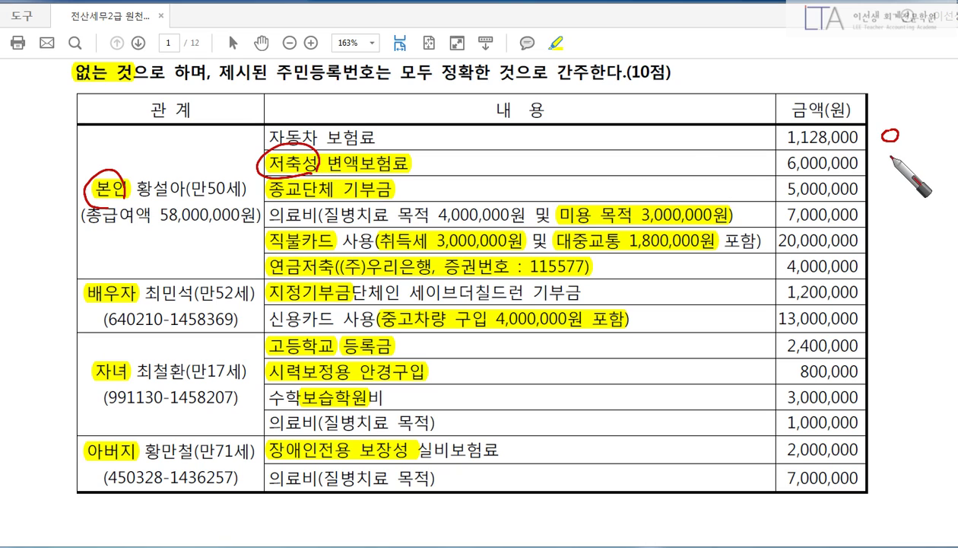
mouse_move(878, 153)
left_mouse_down()
mouse_move(890, 176)
mouse_move(876, 177)
left_mouse_up()
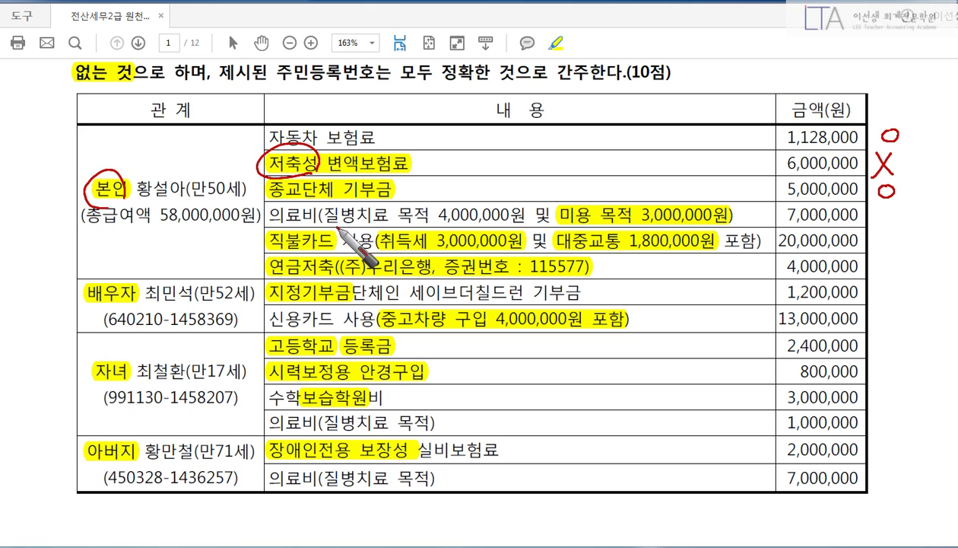
Strike the cosmetic portion and 7,000,000 total, writing 4,000,000 as the medical amount.
mouse_move(339, 228)
left_mouse_down()
mouse_move(447, 226)
mouse_move(458, 198)
mouse_move(519, 219)
mouse_move(440, 226)
left_mouse_up()
left_click_drag(559, 217, 723, 218)
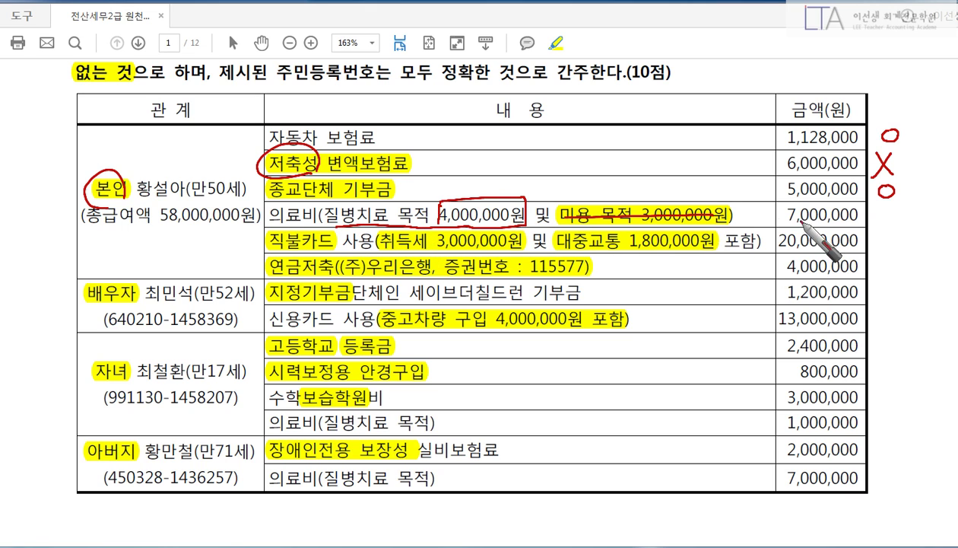
left_click_drag(787, 216, 858, 216)
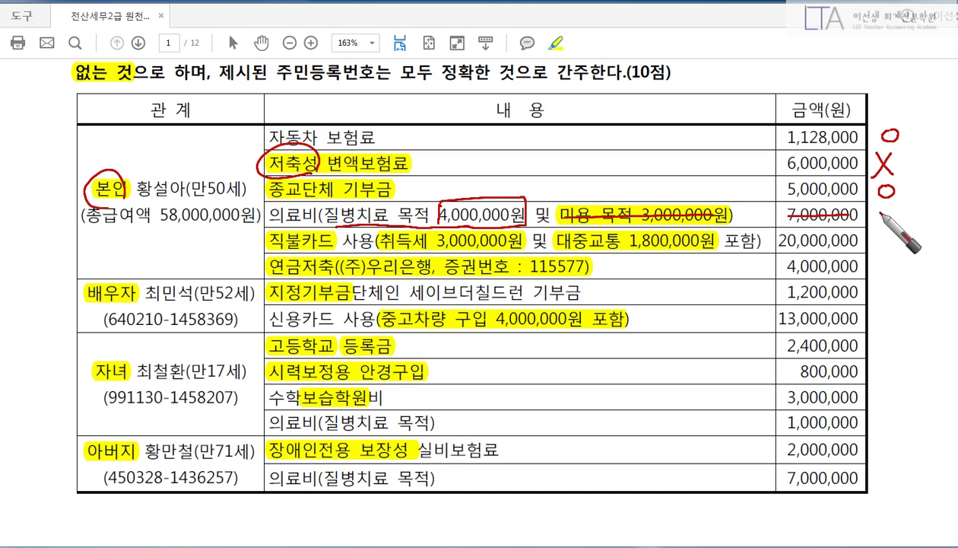
left_click_drag(889, 213, 900, 227)
left_click_drag(903, 220, 946, 222)
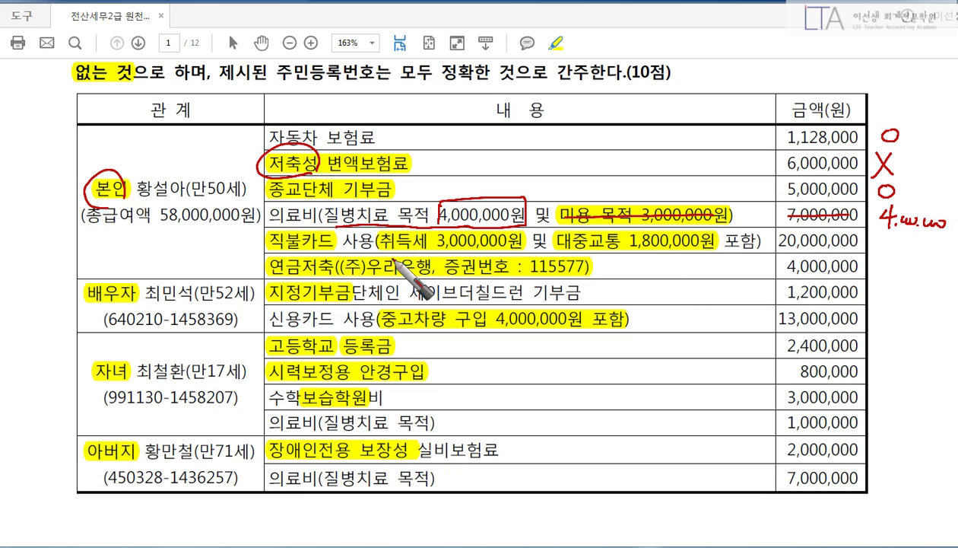
Strike the 20,000,000 debit card total and note the adjusted 15,200,000 debit card figure.
left_click_drag(269, 252, 523, 237)
left_click_drag(607, 258, 709, 259)
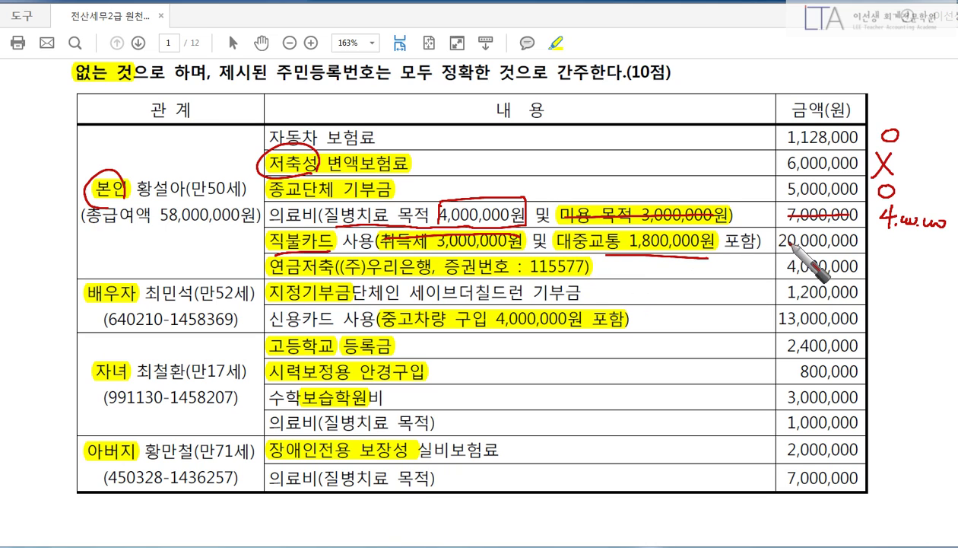
left_click_drag(779, 241, 827, 240)
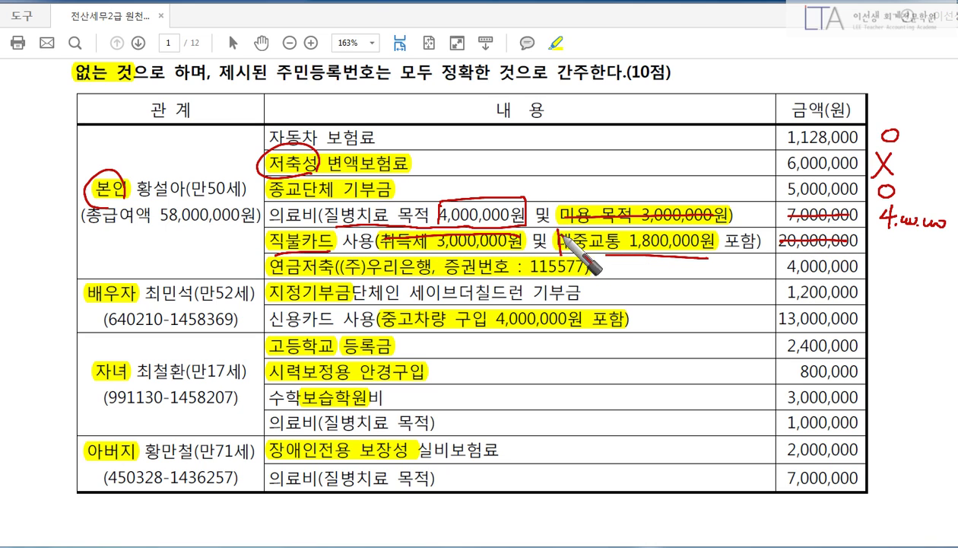
left_click_drag(564, 241, 727, 245)
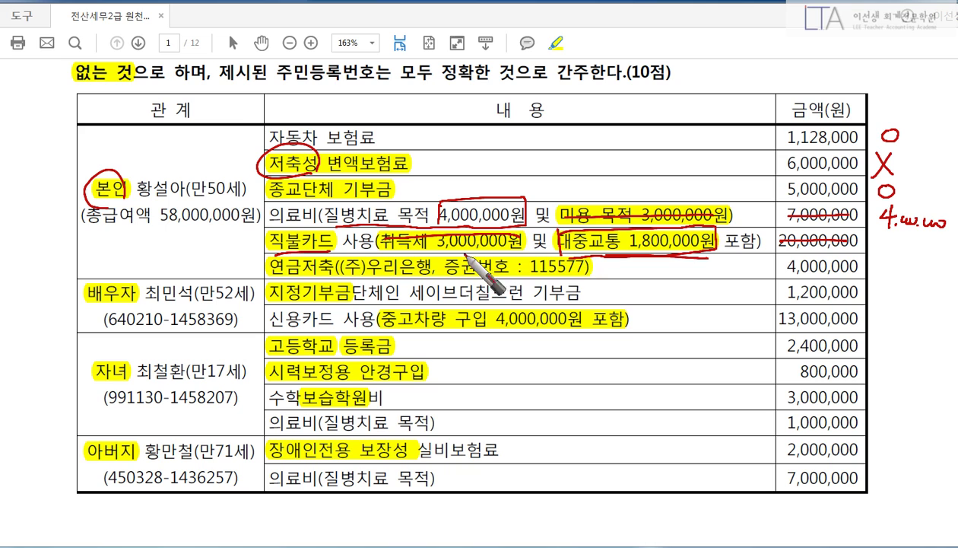
mouse_move(329, 247)
left_mouse_down()
mouse_move(501, 155)
mouse_move(500, 165)
mouse_move(527, 167)
mouse_move(613, 160)
left_mouse_up()
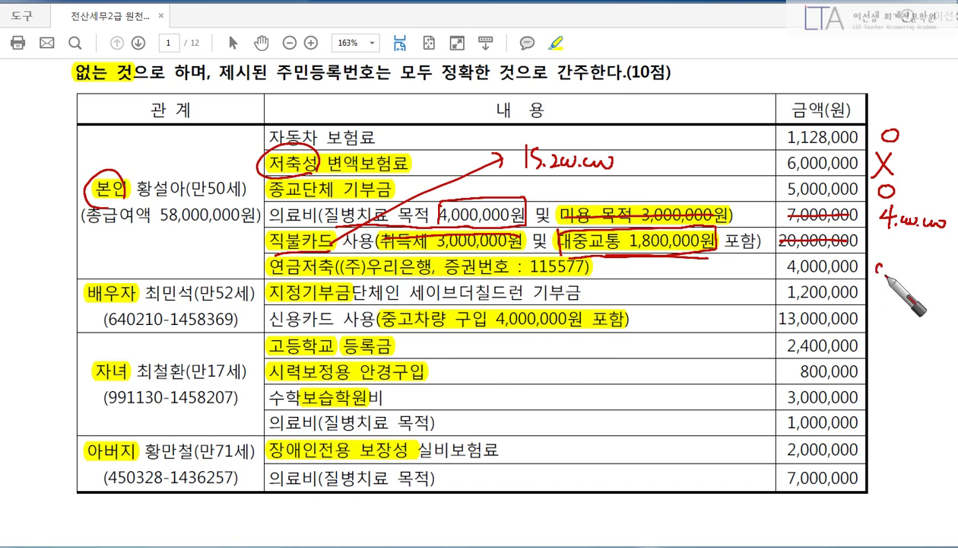
Mark pension savings, the donation and card spending deductible; correct the spouse's 13,000,000 credit card total to 9,000,000.
left_click_drag(882, 275, 881, 265)
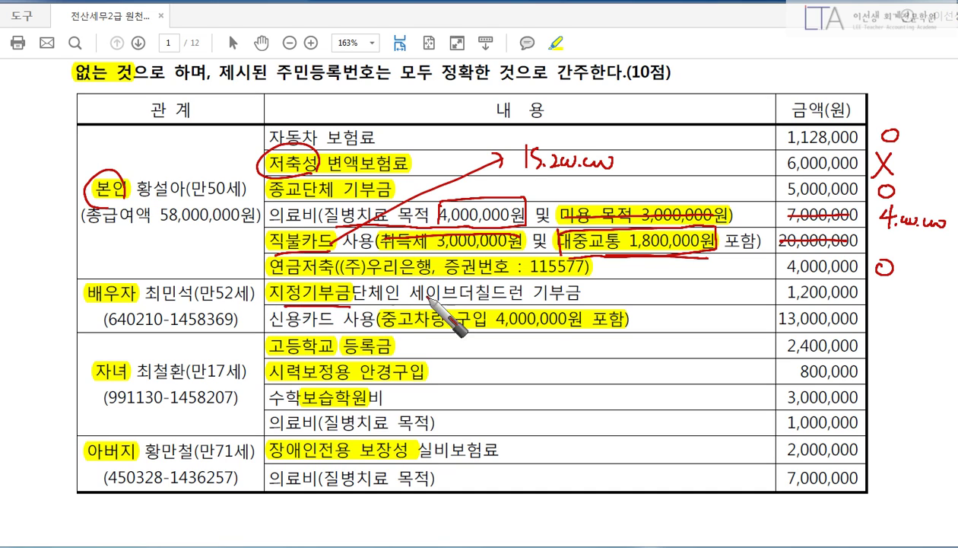
left_click_drag(879, 289, 881, 287)
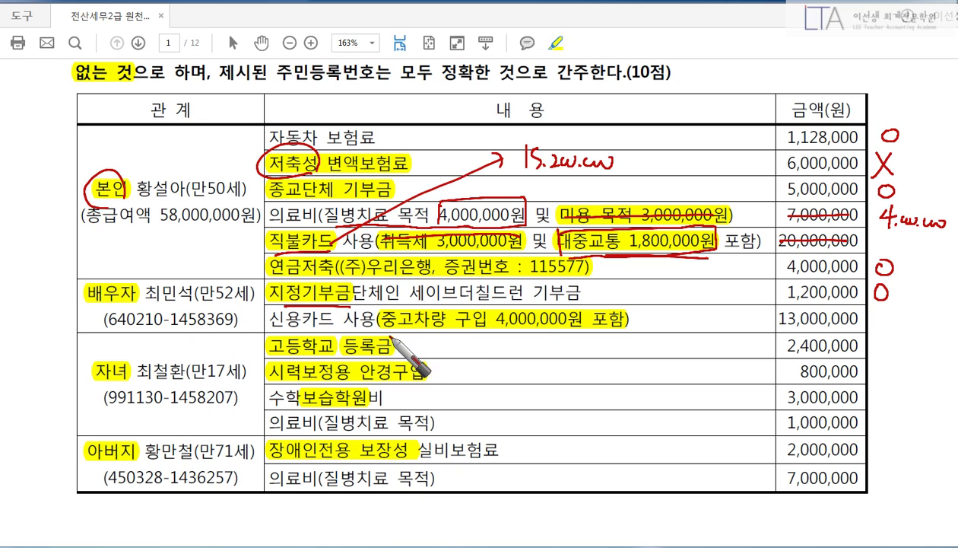
left_click_drag(775, 321, 858, 316)
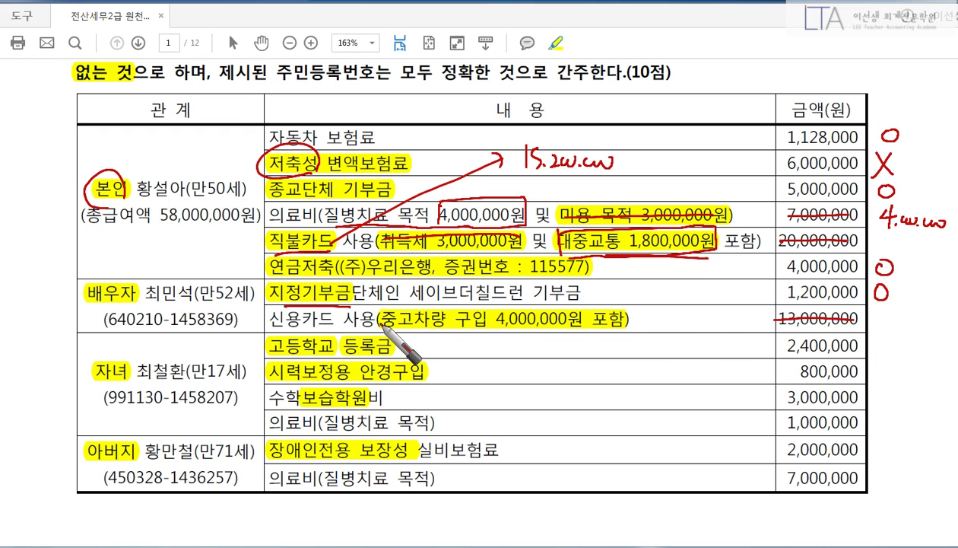
mouse_move(381, 332)
left_mouse_down()
mouse_move(380, 306)
mouse_move(589, 304)
mouse_move(575, 328)
mouse_move(398, 323)
mouse_move(624, 322)
left_mouse_up()
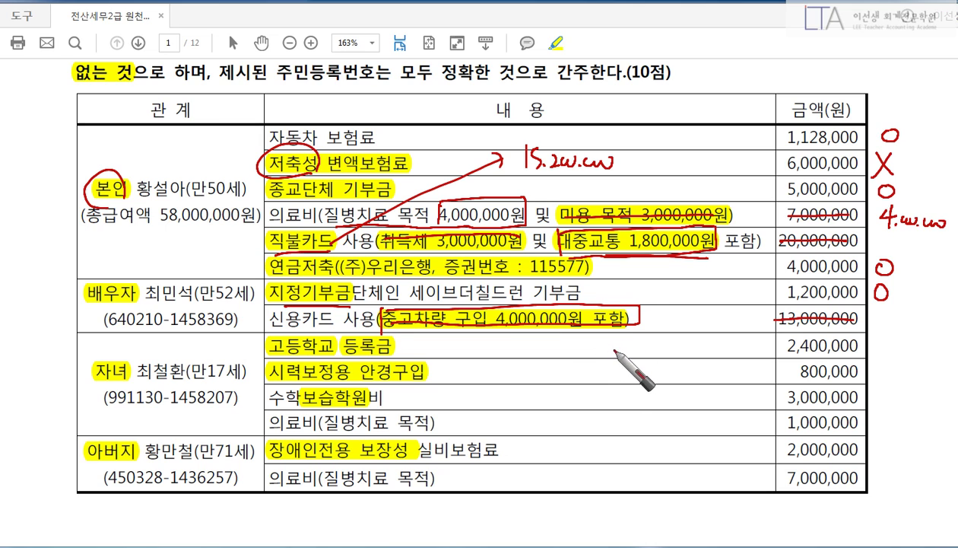
mouse_move(877, 314)
left_mouse_down()
mouse_move(881, 334)
mouse_move(943, 323)
left_mouse_up()
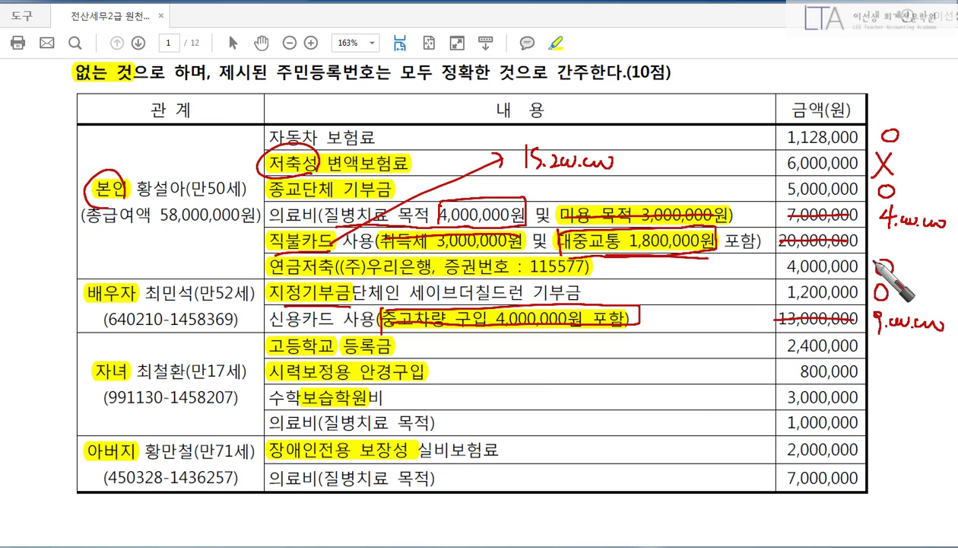
mouse_move(883, 235)
left_mouse_down()
mouse_move(877, 245)
mouse_move(884, 236)
left_mouse_up()
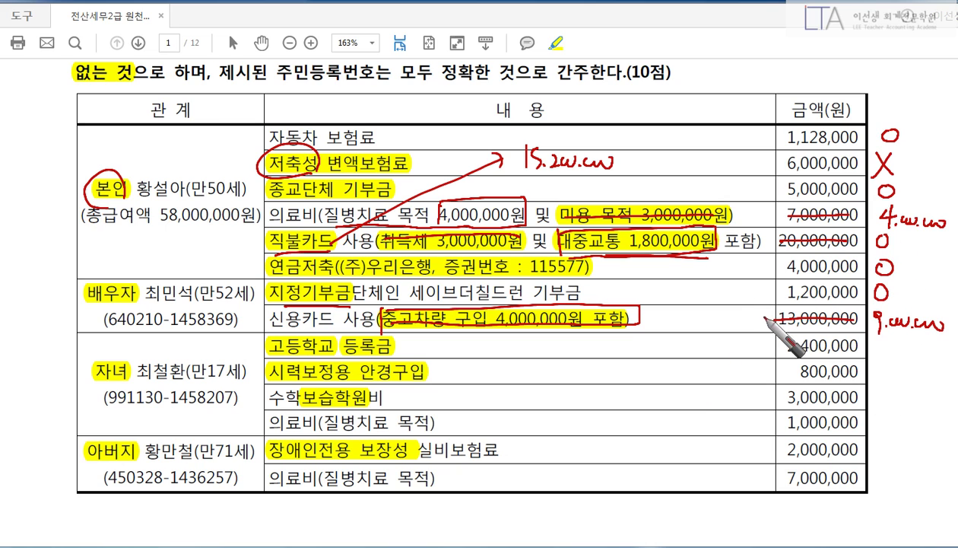
left_click_drag(762, 316, 755, 320)
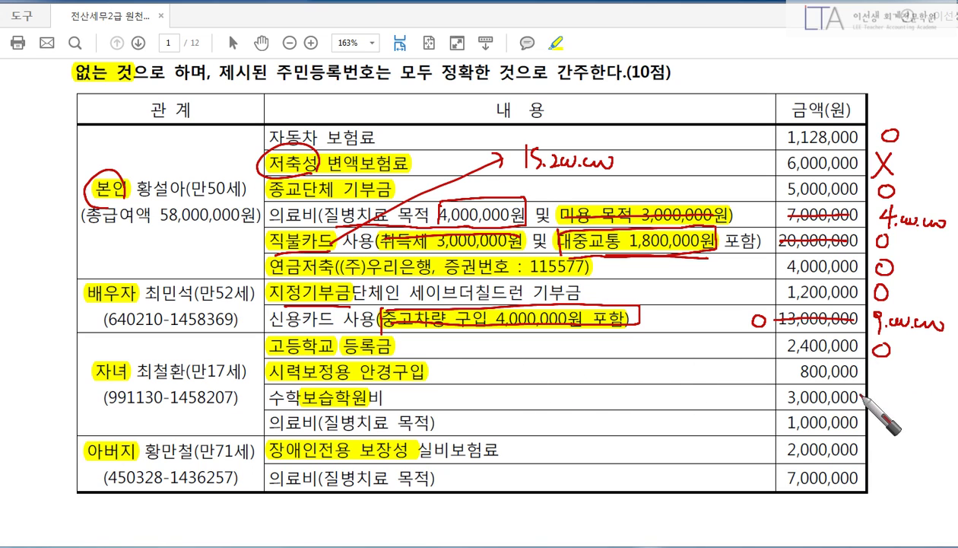
Limit the child's glasses to 500,000, exclude the academy fee, and label medical costs 일반 and 본인.
left_click_drag(803, 372, 883, 368)
mouse_move(695, 368)
left_mouse_down()
mouse_move(691, 380)
mouse_move(749, 374)
left_mouse_up()
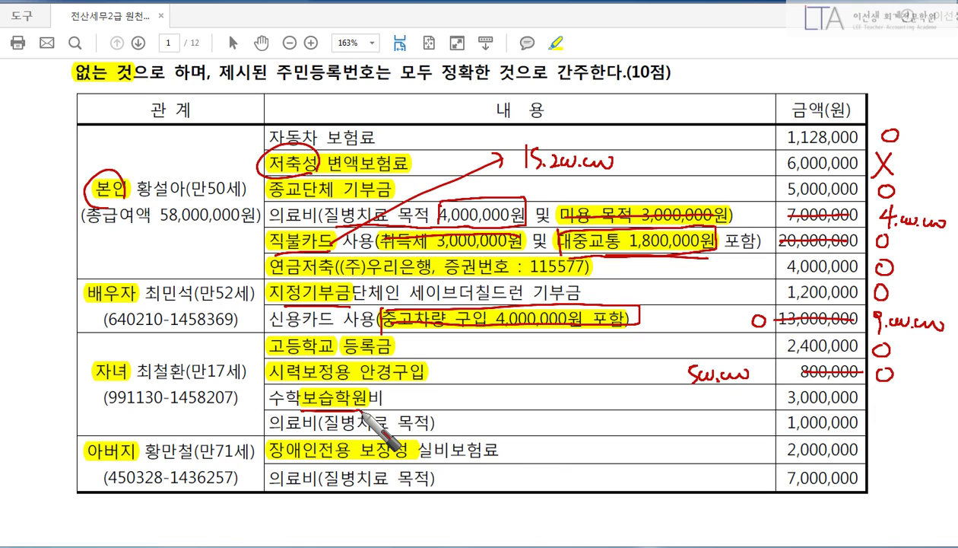
mouse_move(779, 396)
left_mouse_down()
mouse_move(860, 394)
mouse_move(895, 408)
left_mouse_up()
left_click_drag(882, 411, 894, 395)
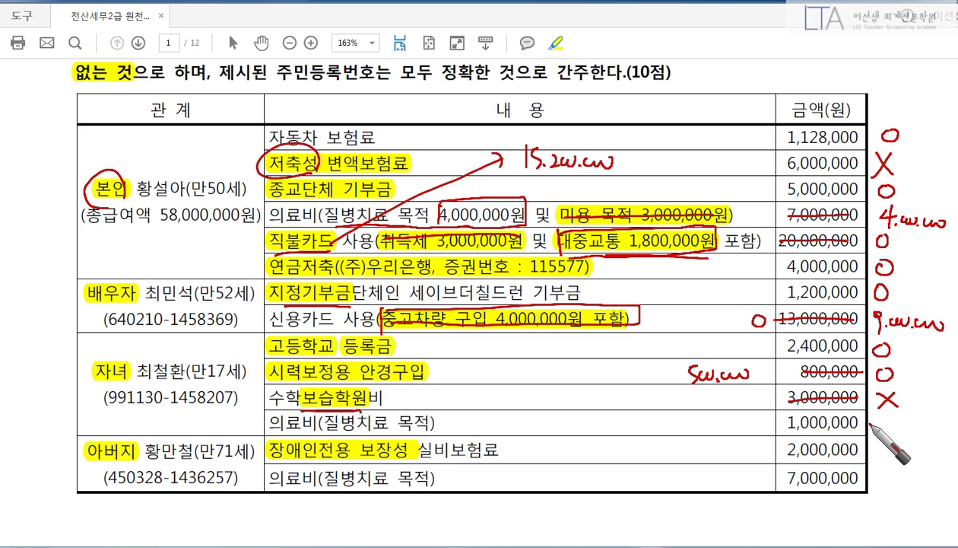
left_click_drag(883, 421, 886, 420)
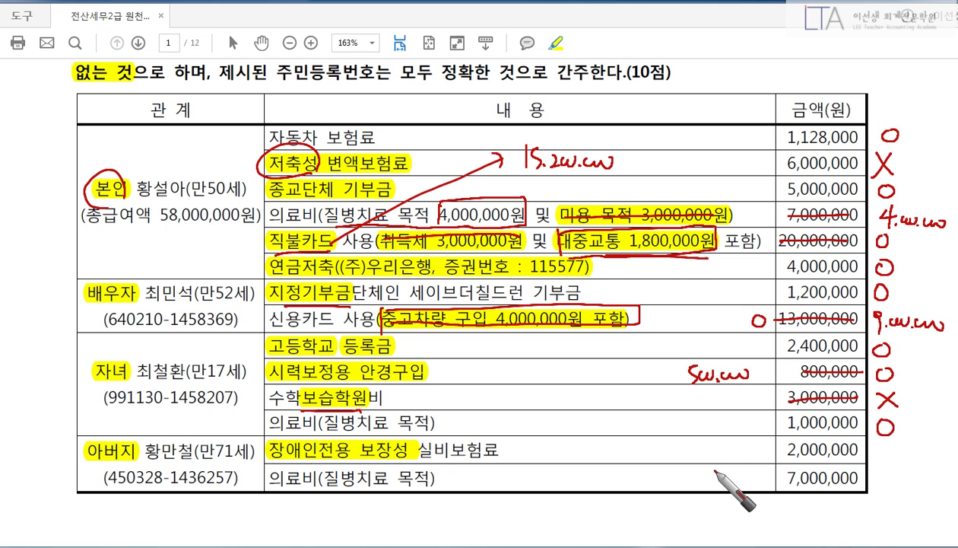
mouse_move(723, 417)
left_mouse_down()
mouse_move(751, 416)
mouse_move(759, 433)
left_mouse_up()
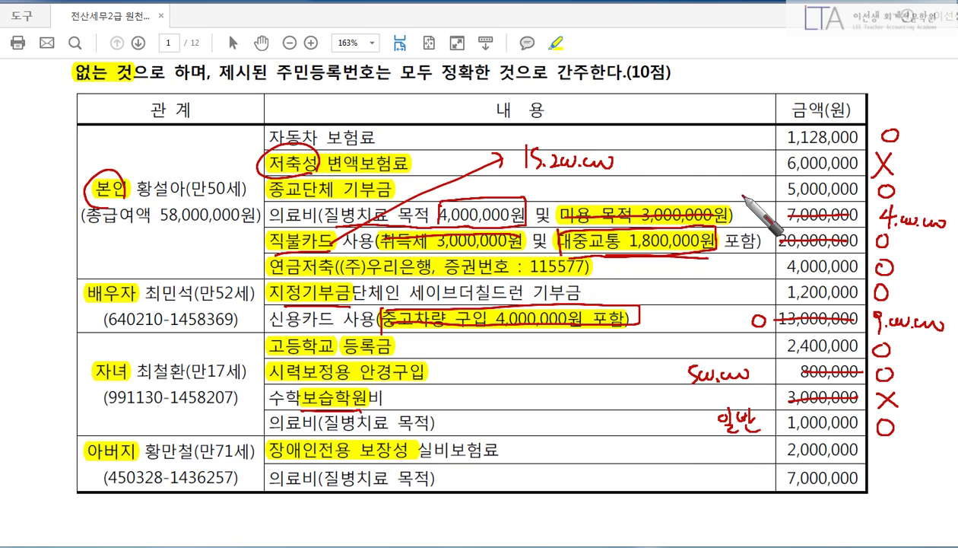
mouse_move(759, 206)
left_mouse_down()
mouse_move(749, 199)
mouse_move(757, 210)
mouse_move(761, 198)
mouse_move(776, 229)
left_mouse_up()
left_click_drag(746, 423, 736, 390)
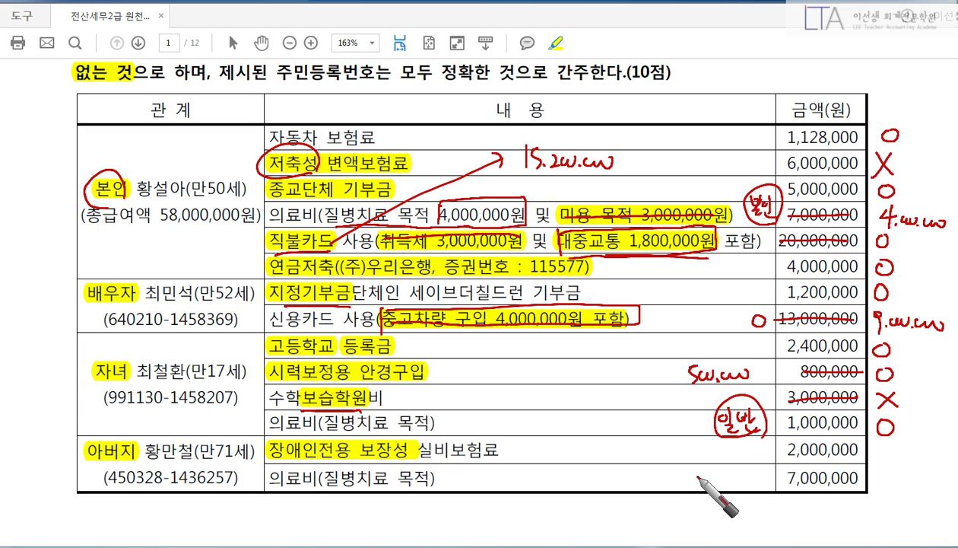
Mark the father's disability insurance and 7,000,000 medical expense deductible, labelled 장애.
left_click_drag(270, 457, 417, 457)
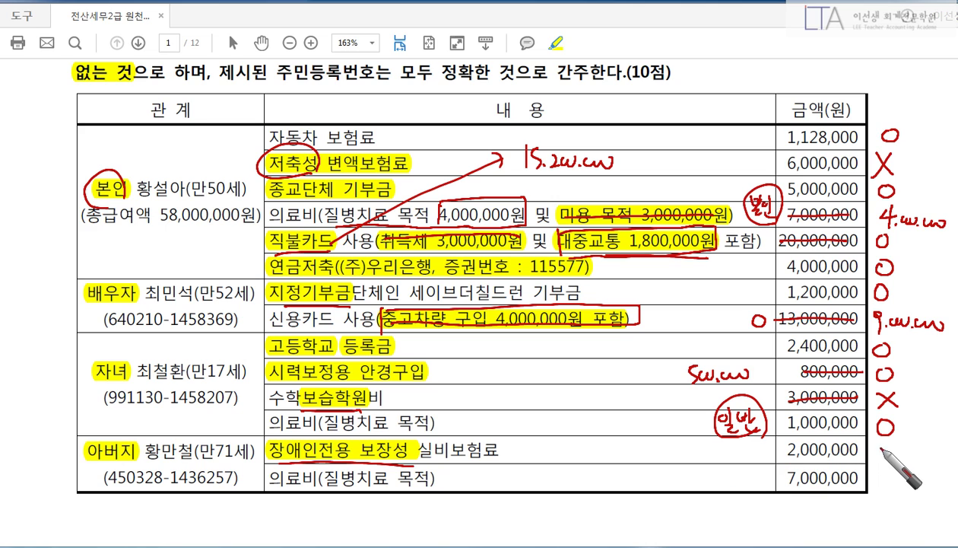
left_click_drag(887, 444, 883, 448)
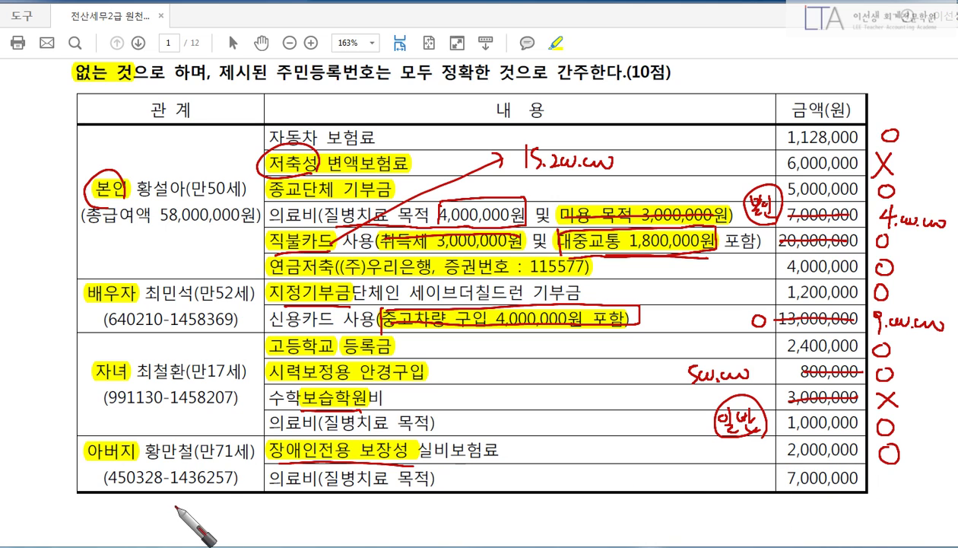
mouse_move(36, 460)
left_mouse_down()
mouse_move(48, 471)
mouse_move(45, 457)
mouse_move(57, 483)
mouse_move(76, 495)
left_mouse_up()
left_click_drag(290, 487, 422, 480)
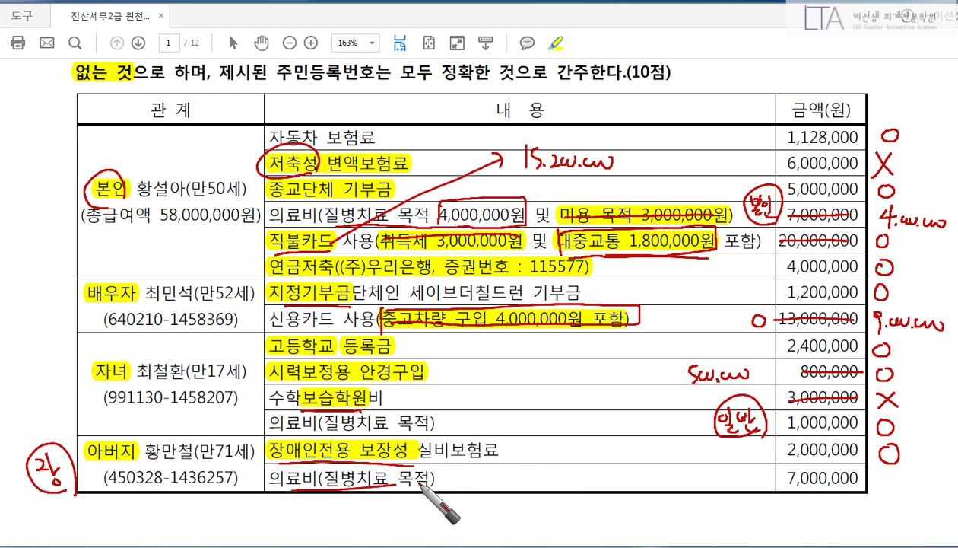
left_click_drag(888, 472, 884, 473)
mouse_move(735, 476)
left_mouse_down()
mouse_move(721, 456)
mouse_move(734, 499)
mouse_move(747, 483)
mouse_move(709, 500)
mouse_move(759, 504)
left_mouse_up()
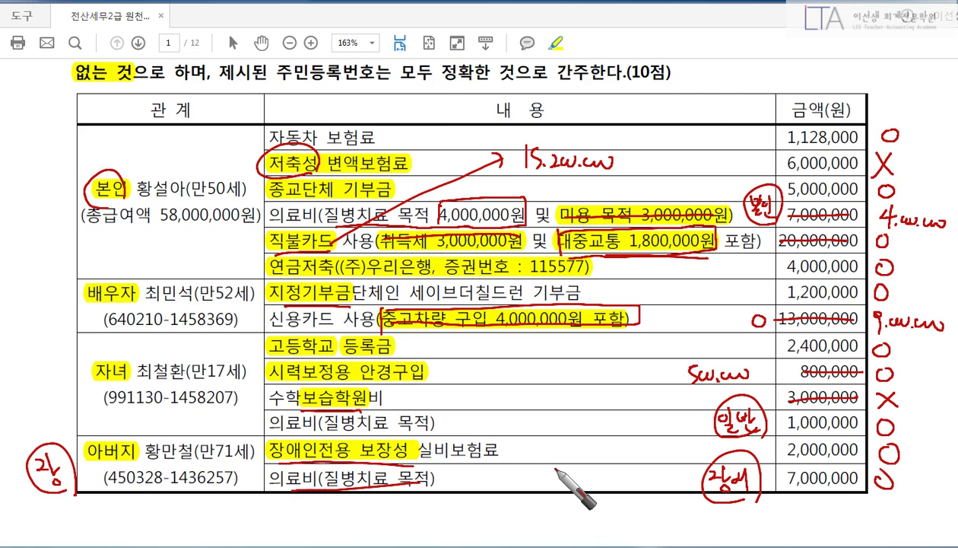
Switch to KcLep, open 사원등록, select employee 1 and show the 부양가족명세 tab.
key("Escape")
key("alt+Tab")
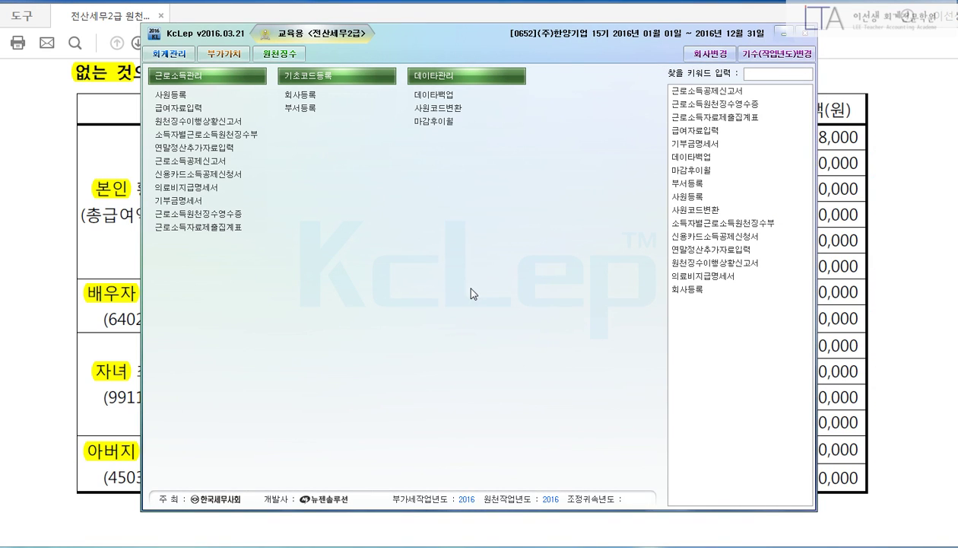
left_click(198, 102)
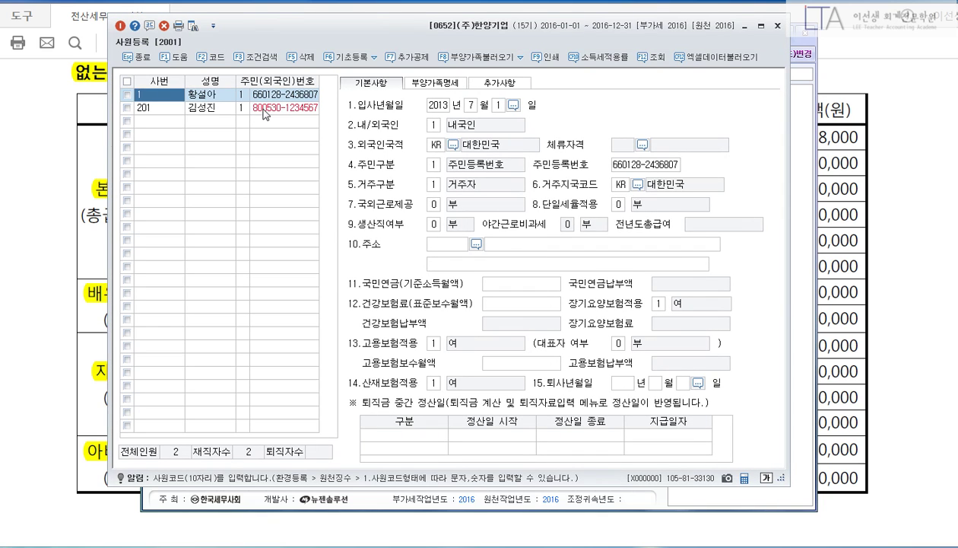
left_click_drag(450, 30, 452, 37)
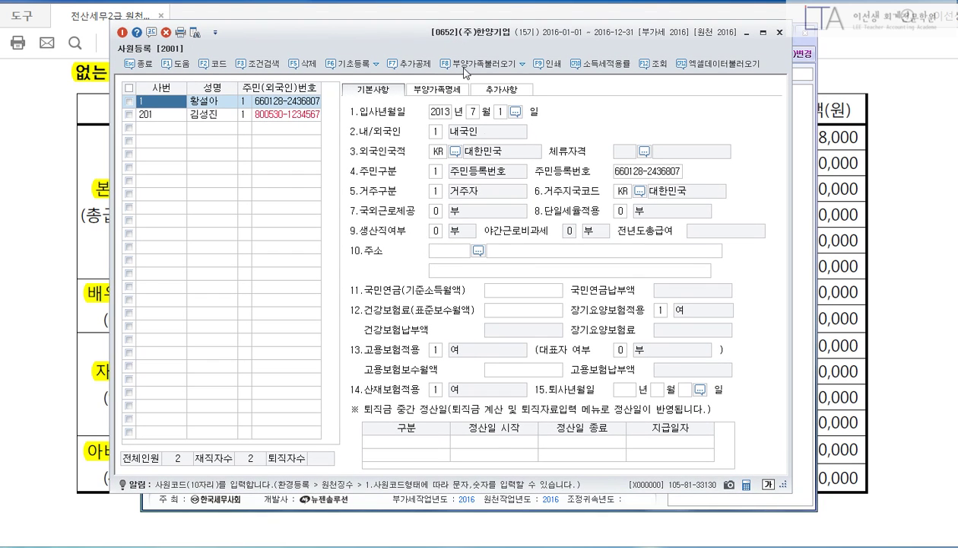
left_click(447, 113)
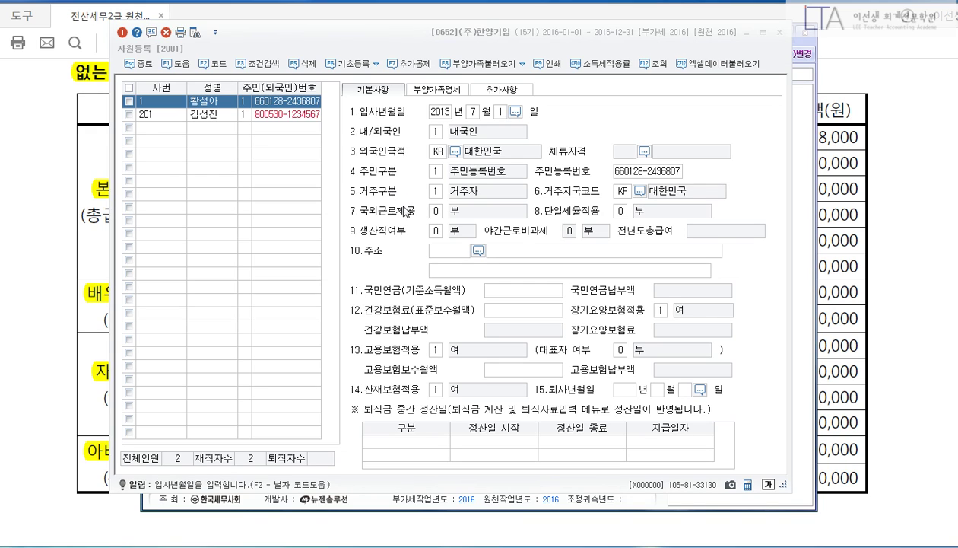
left_click(455, 91)
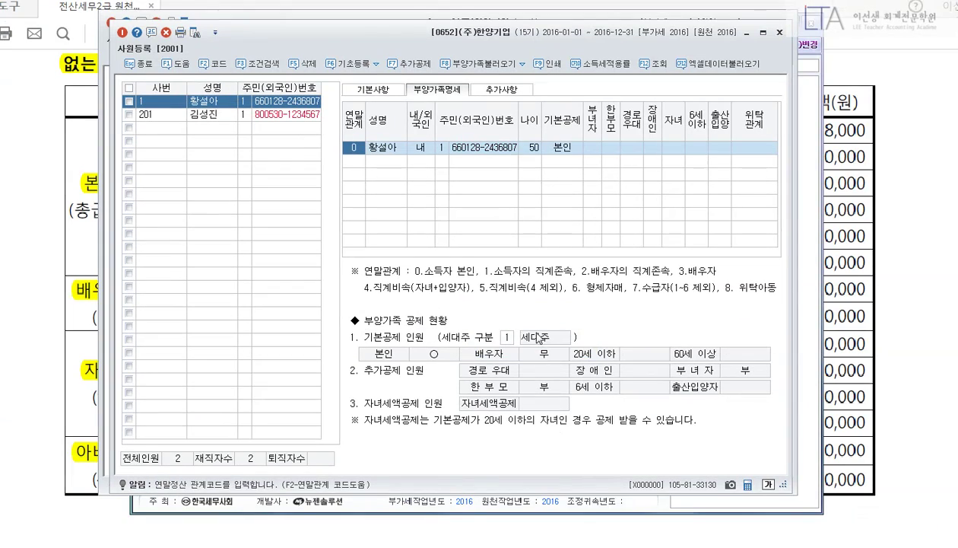
Set 부녀자 to 1 on the employee's own 본인 row.
key("Return")
key("Return")
key("Return")
key("Return")
key("Return")
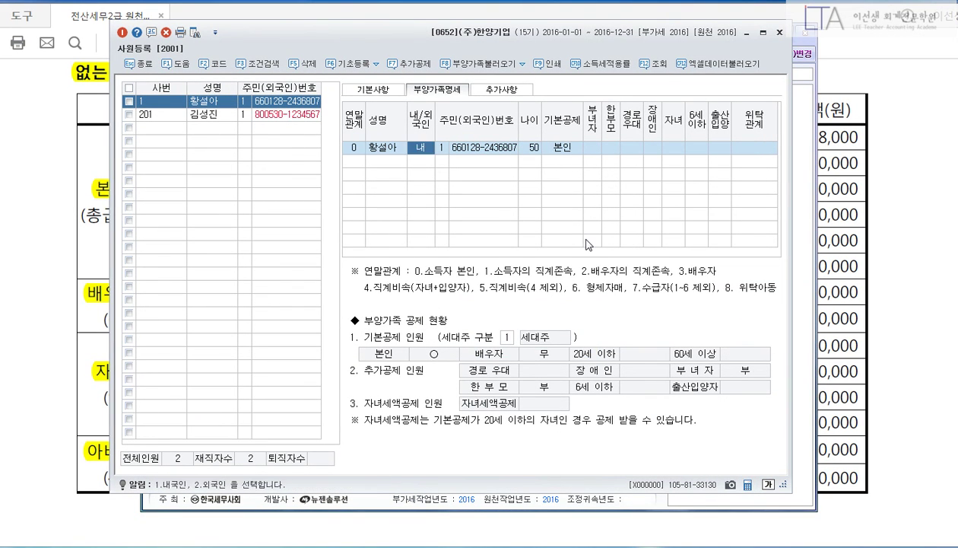
key("1")
key("Return")
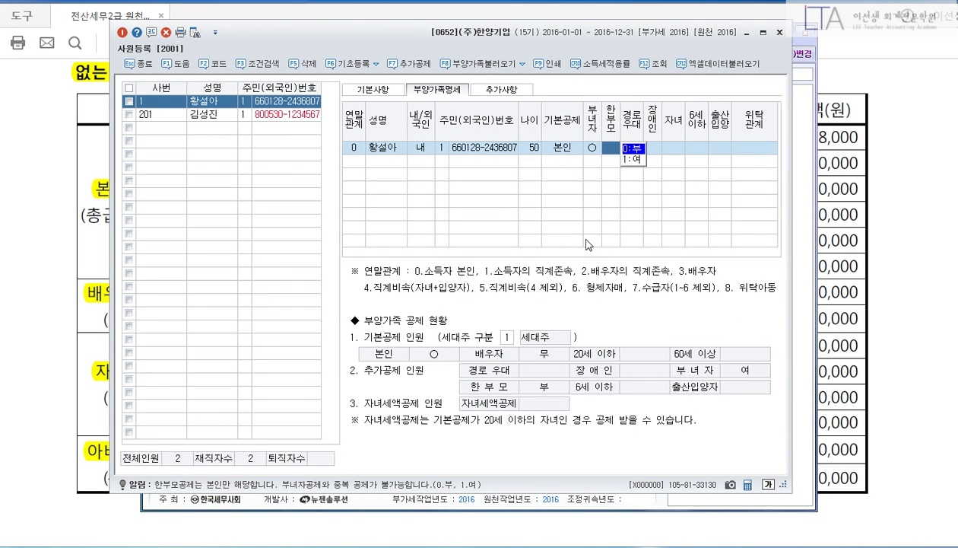
key("Return")
key("Return")
key("Return")
key("Return")
key("Return")
key("Return")
key("Return")
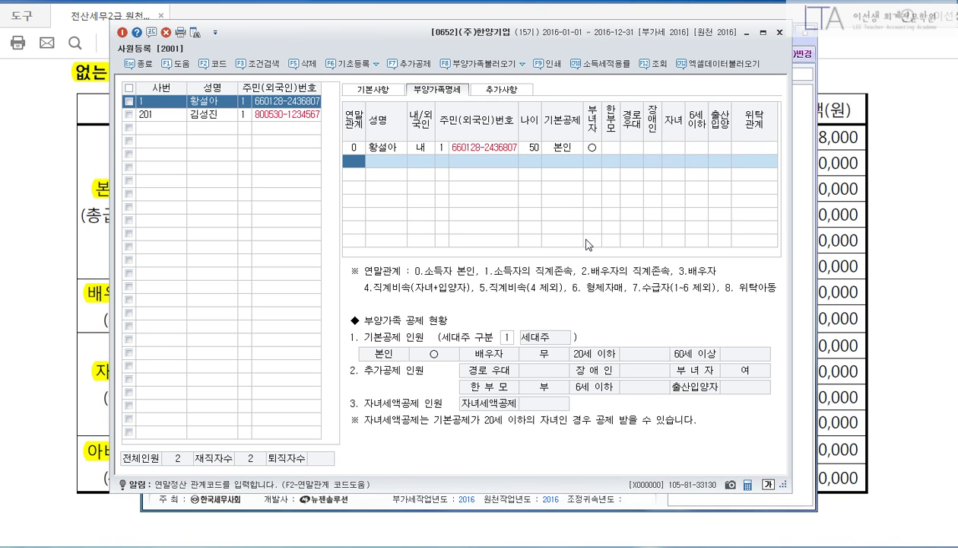
Add the spouse with relationship code 3, name and resident number, keeping the 배우자 deduction.
type("3")
key("Return")
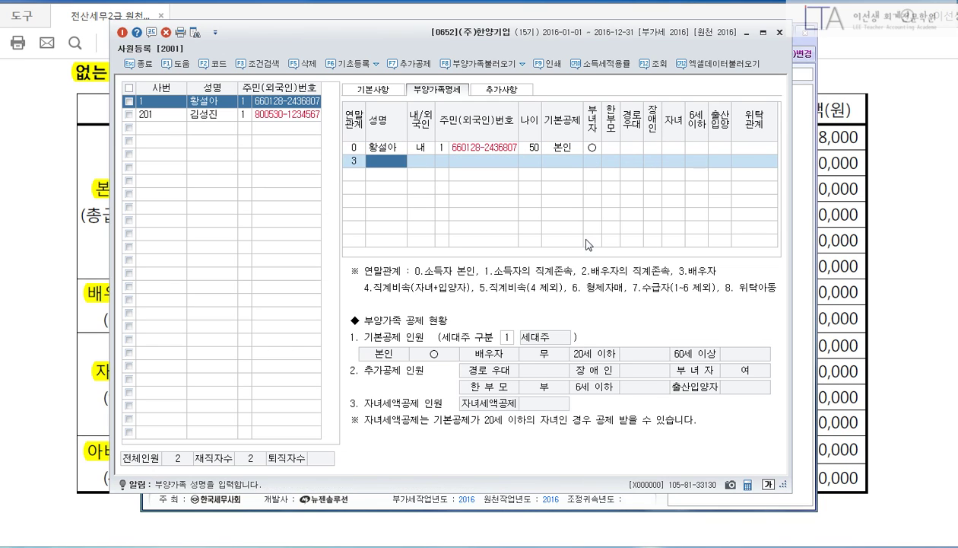
type("chlalstj")
key("BackSpace")
key("BackSpace")
key("BackSpace")
key("BackSpace")
key("BackSpace")
key("BackSpace")
key("BackSpace")
key("BackSpace")
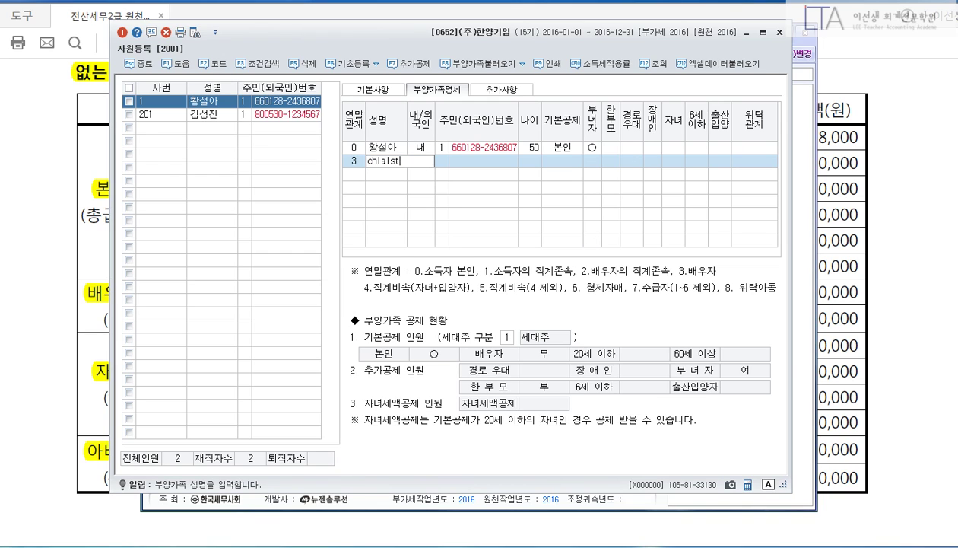
key("Return")
key("Return")
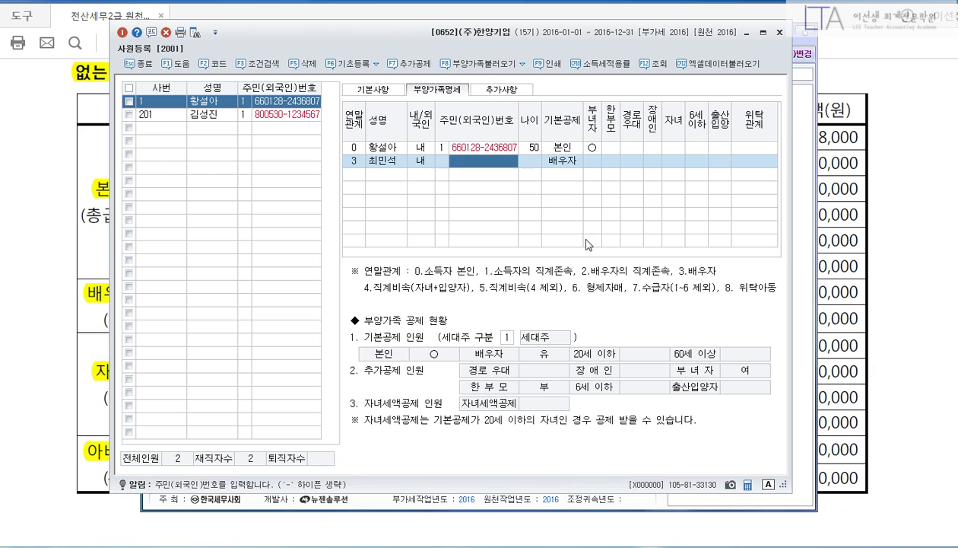
key("Return")
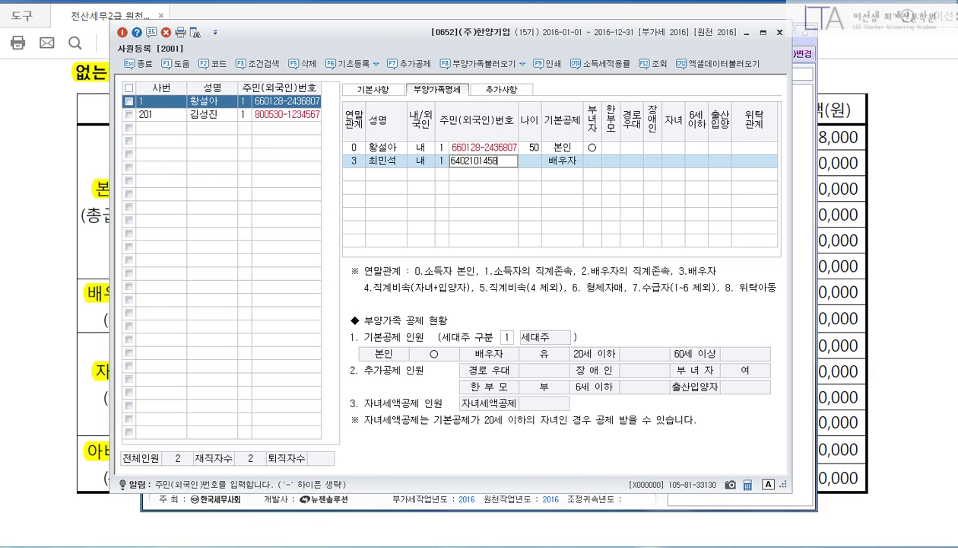
key("Return")
key("Return")
key("Return")
key("Return")
key("Return")
key("Return")
key("Return")
key("Return")
key("Return")
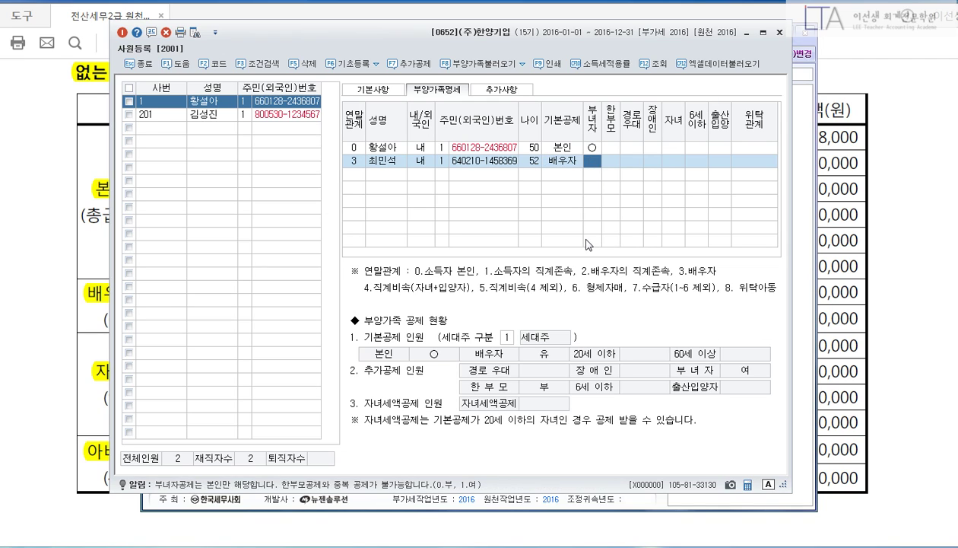
Add the child with relationship code 4, name and resident number under the 20세이하 deduction.
key("Return")
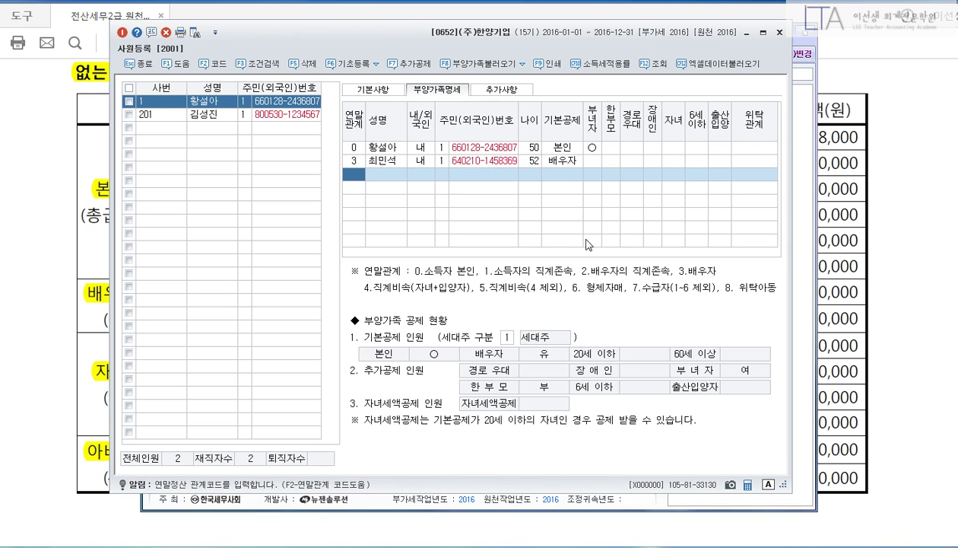
type("4")
key("Return")
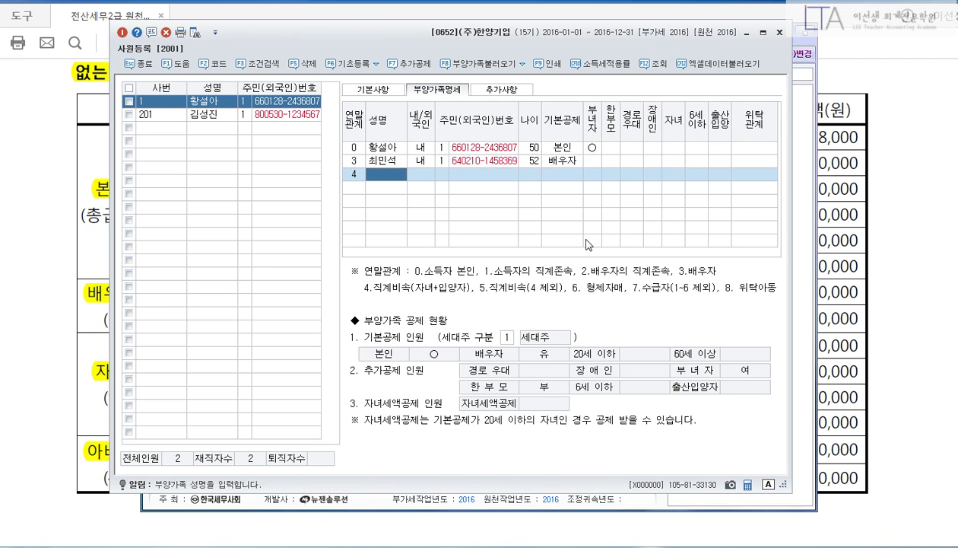
key("Return")
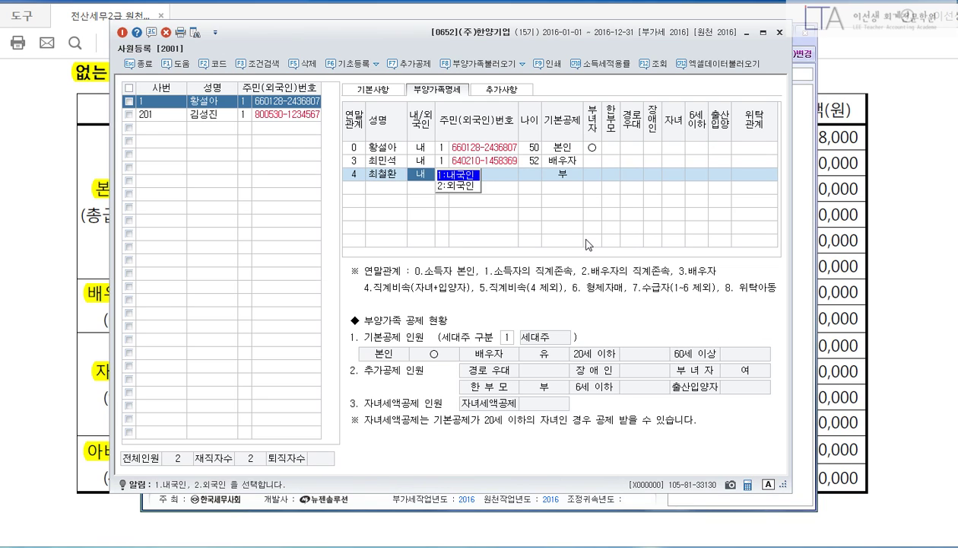
type("1")
key("Return")
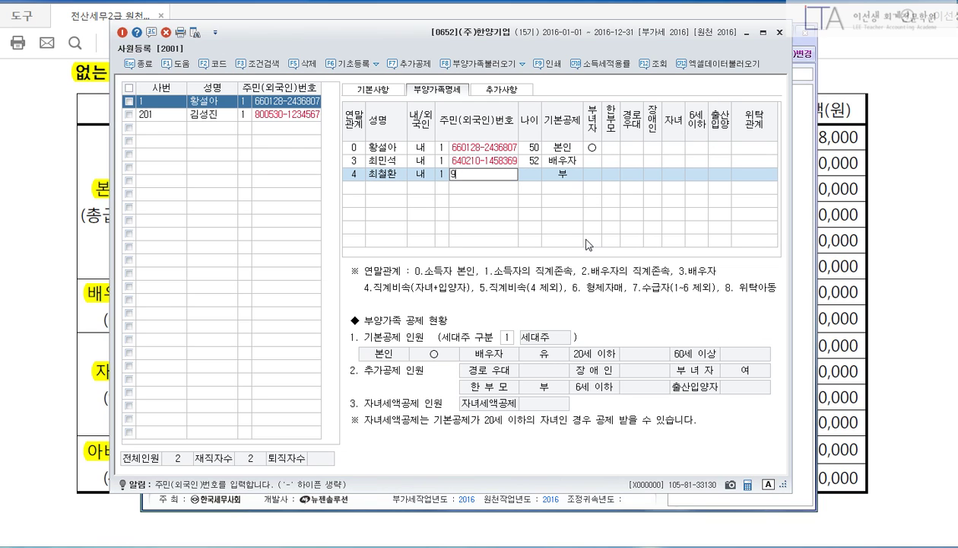
key("Return")
key("Return")
key("Return")
key("Return")
key("Return")
key("Return")
key("Return")
key("Return")
key("Return")
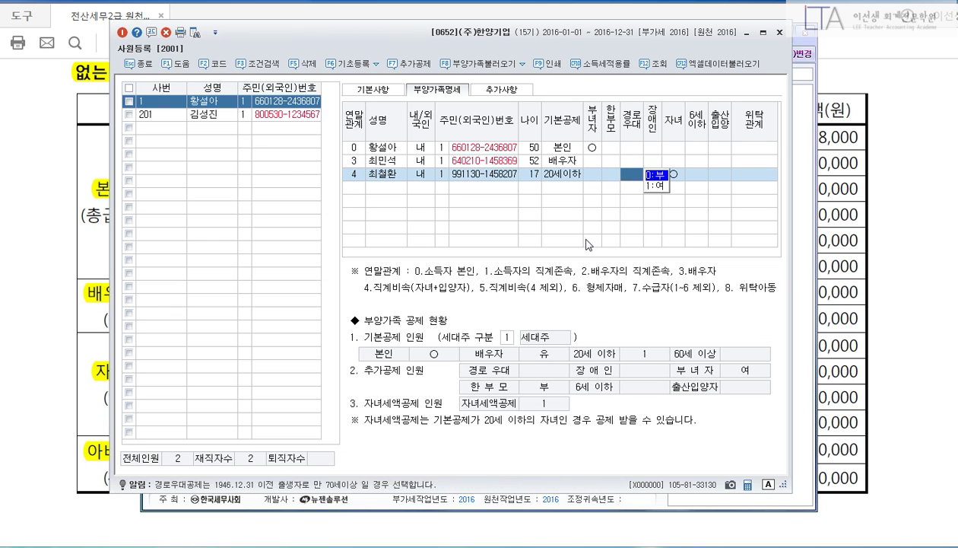
key("Return")
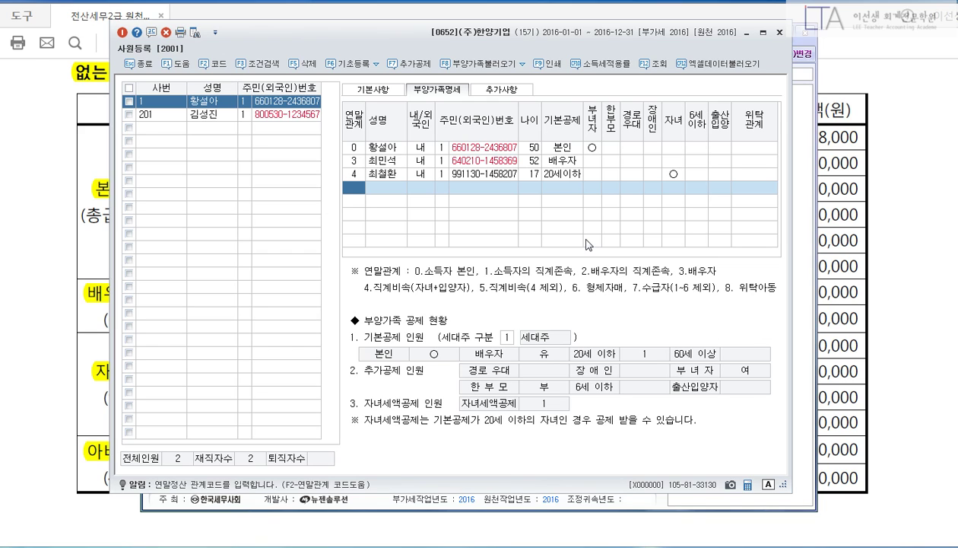
Add the father with code 1, name and resident number, marked 60세이상, 경로우대 and 장애인.
type("1")
key("Return")
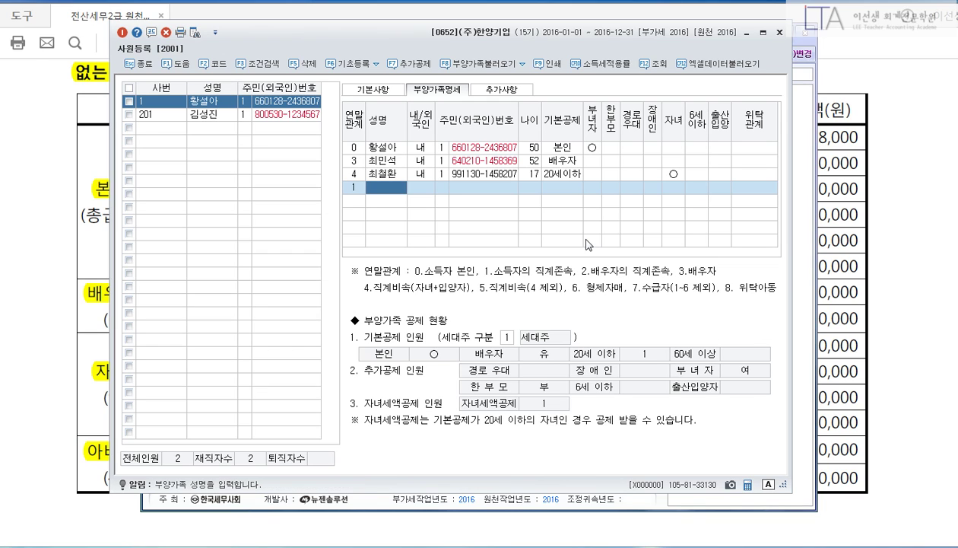
key("Return")
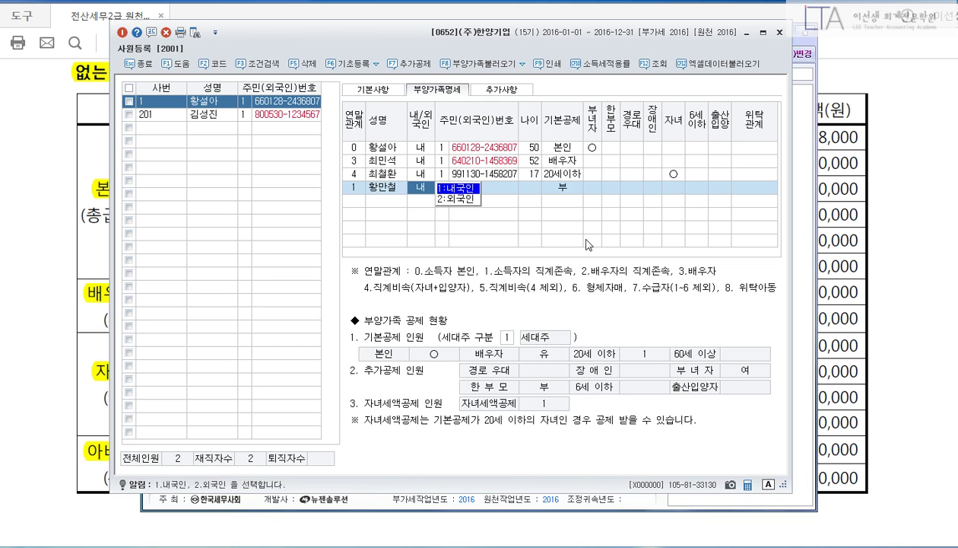
type("1")
key("Return")
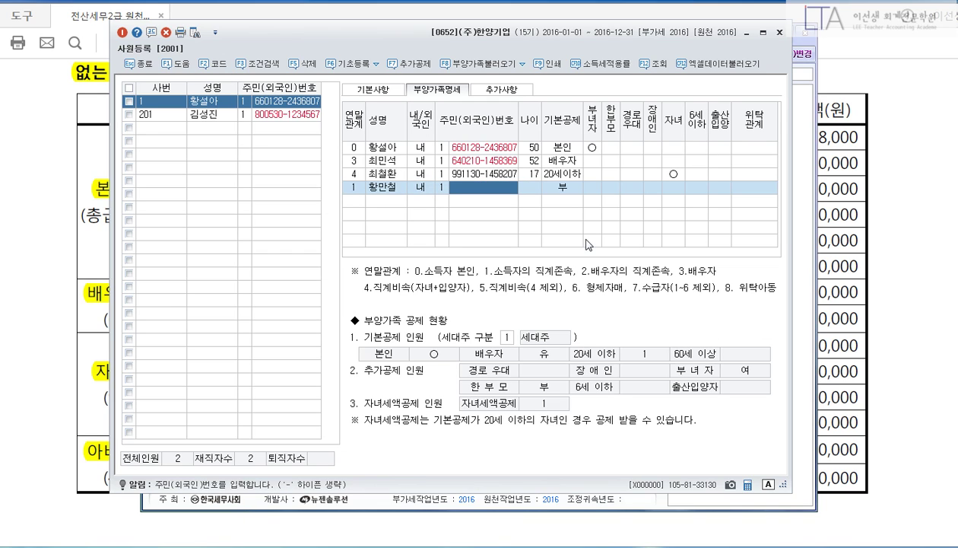
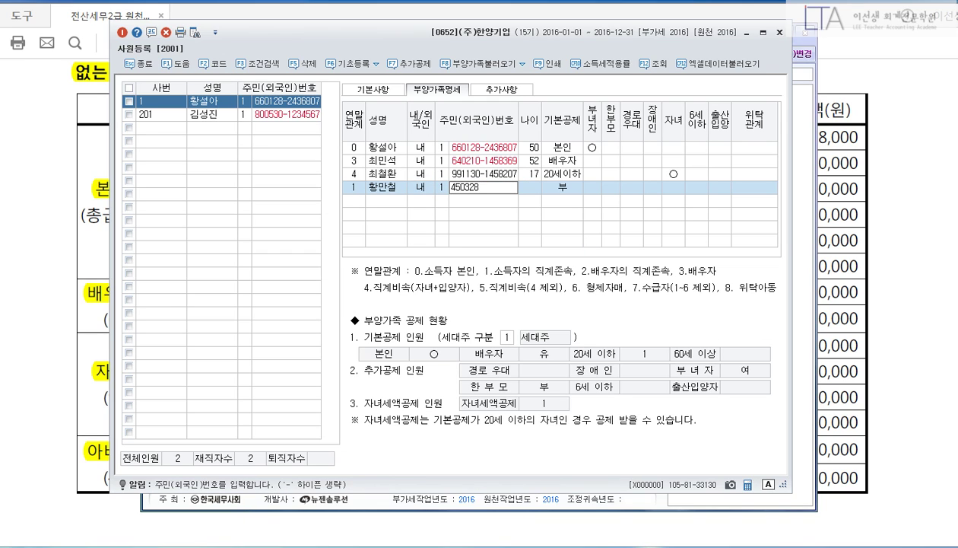
key("Return")
type("4")
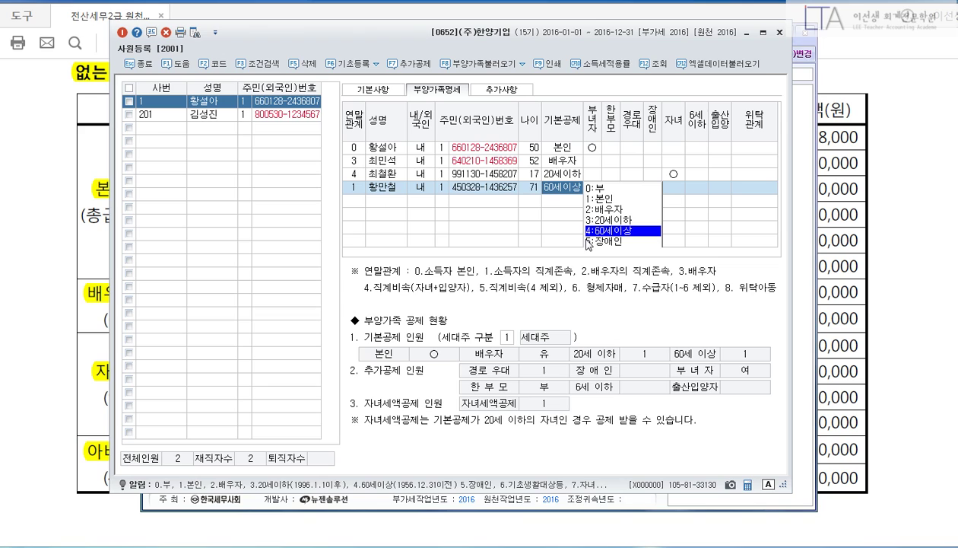
key("Return")
key("Return")
key("Return")
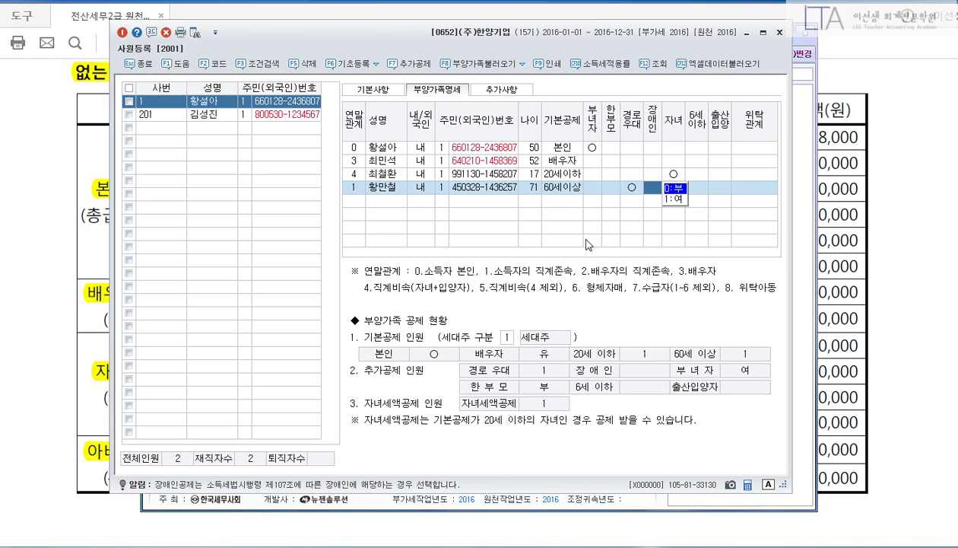
type("1")
key("Return")
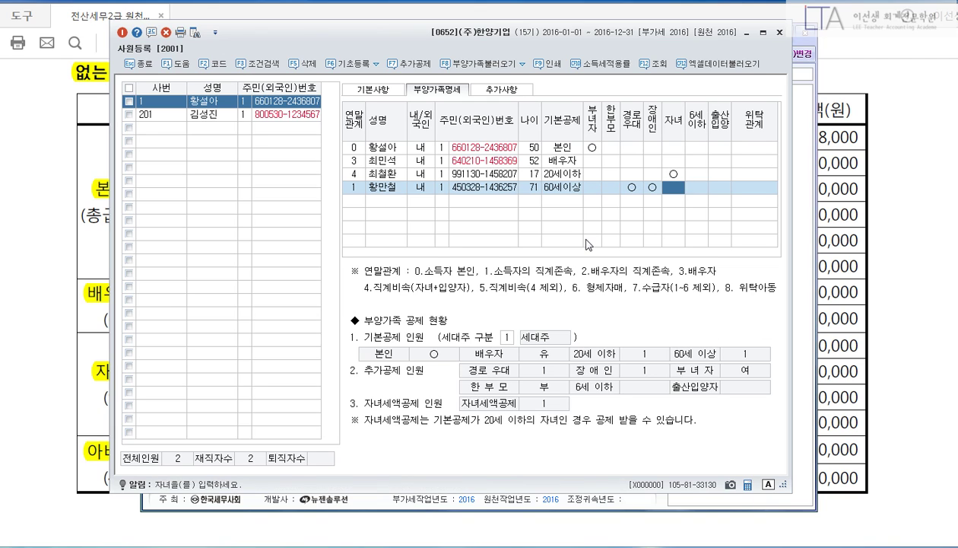
key("Return")
key("Return")
key("Return")
key("Return")
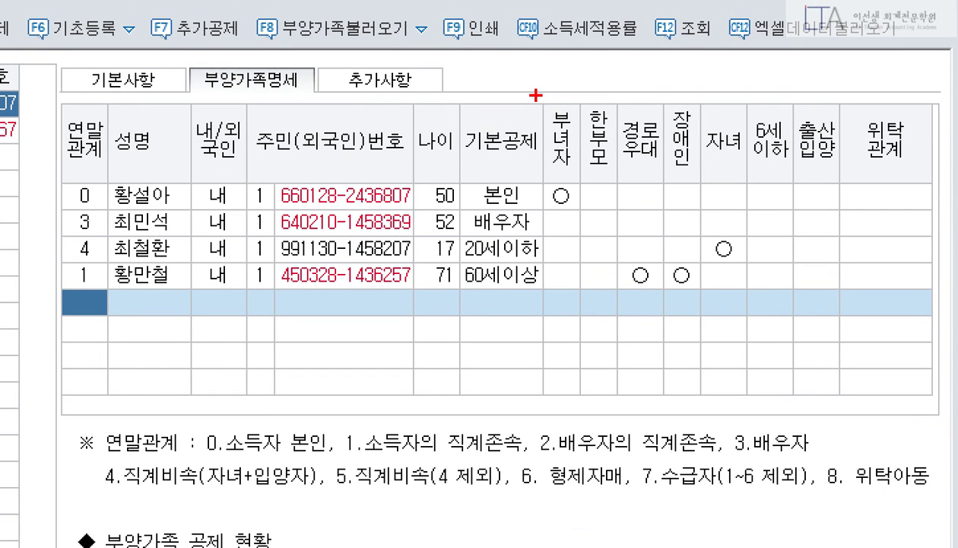
Confirm the employee's 부녀자 setting stays 1:여, then close 사원등록.
left_click_drag(528, 92, 594, 221)
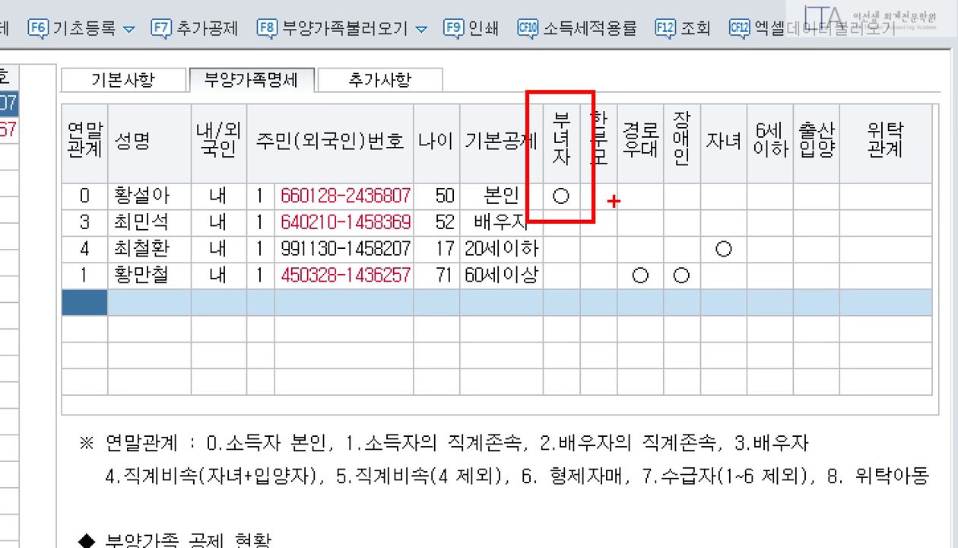
left_click(600, 218)
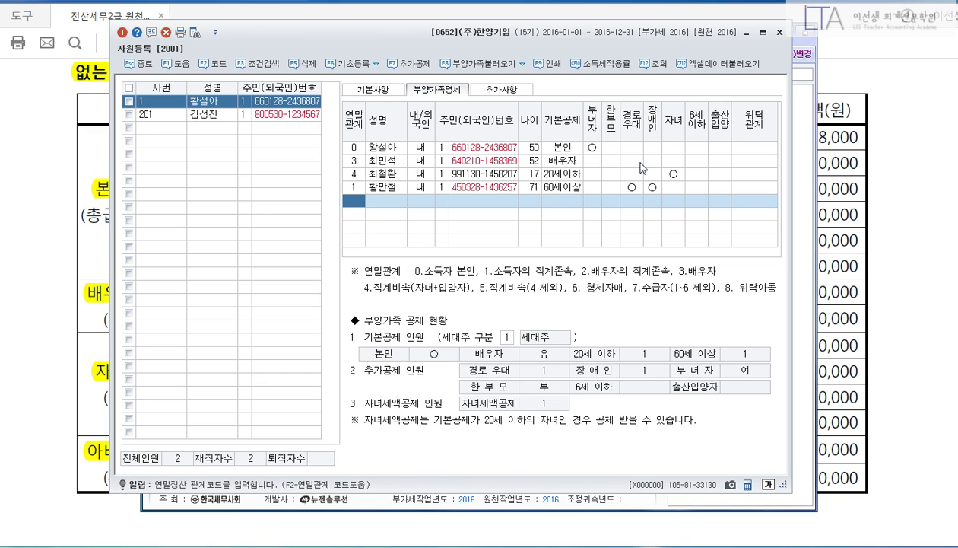
left_click(592, 148)
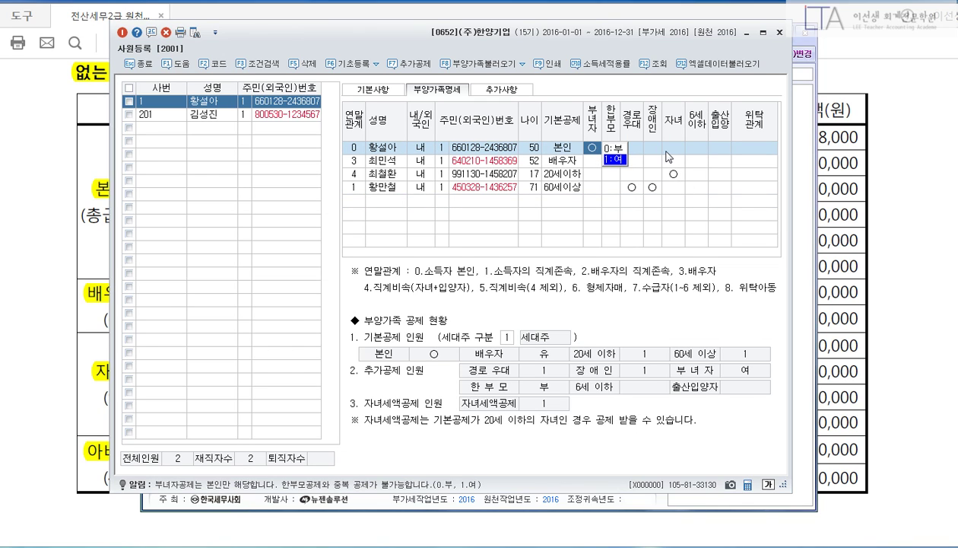
left_click(667, 151)
key("Escape")
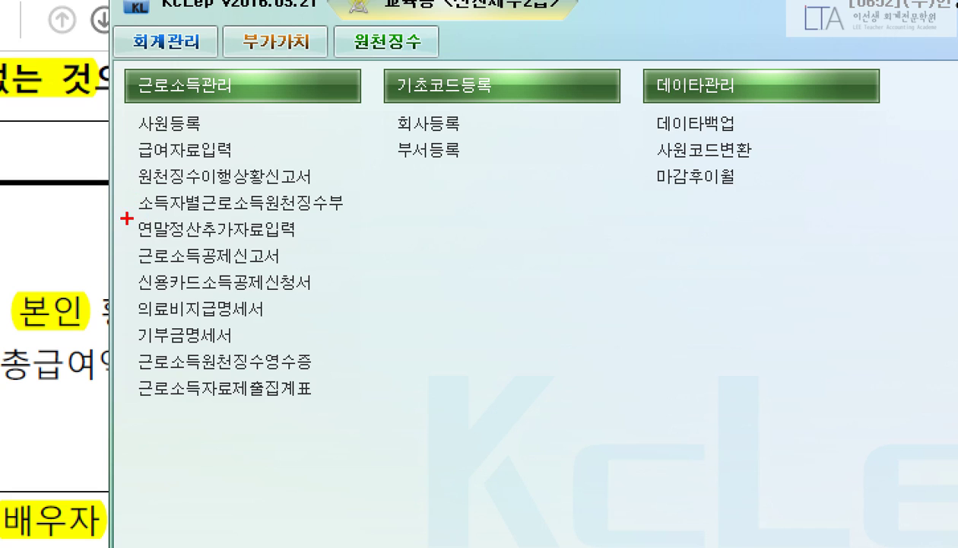
Open 연말정산추가자료입력 and load employee 1 via the F2 code list.
left_click_drag(127, 216, 312, 248)
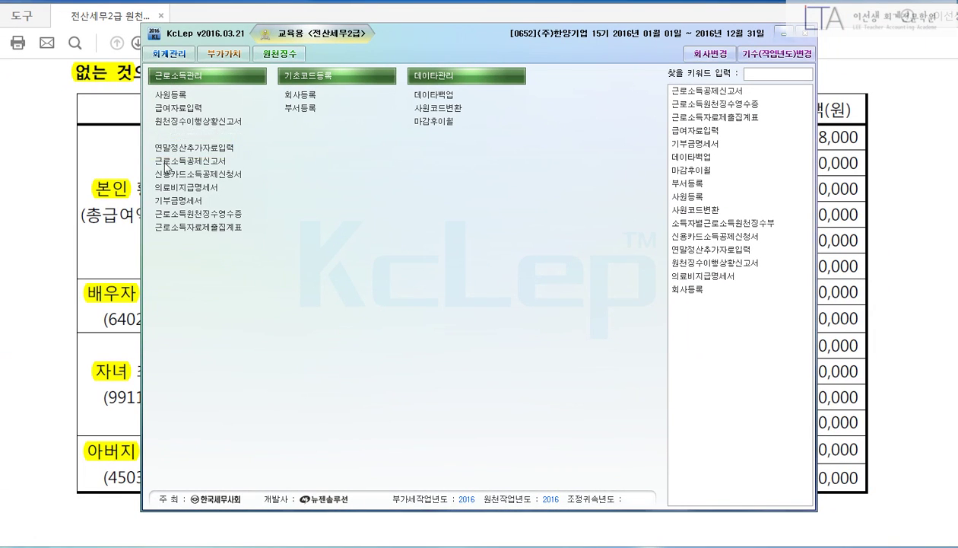
left_click(220, 228)
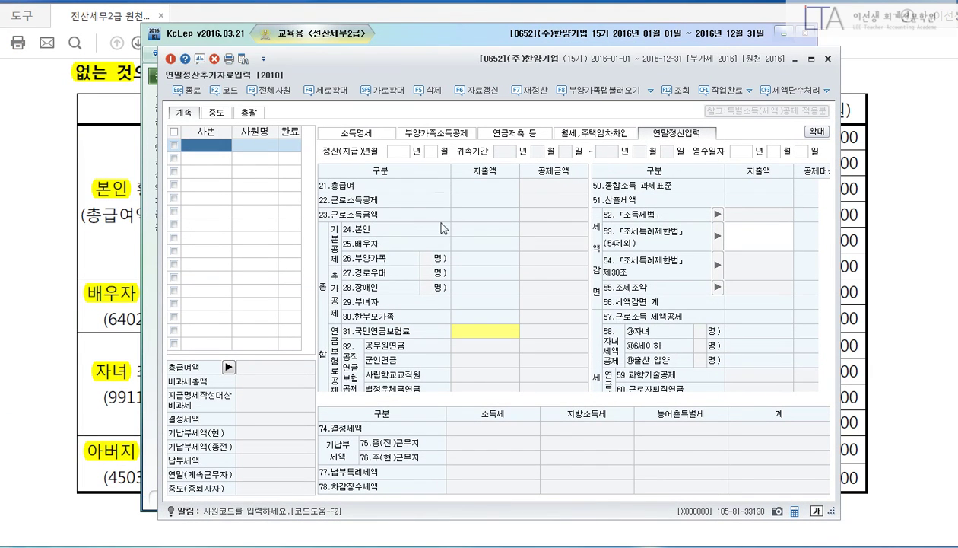
key("F2")
key("Return")
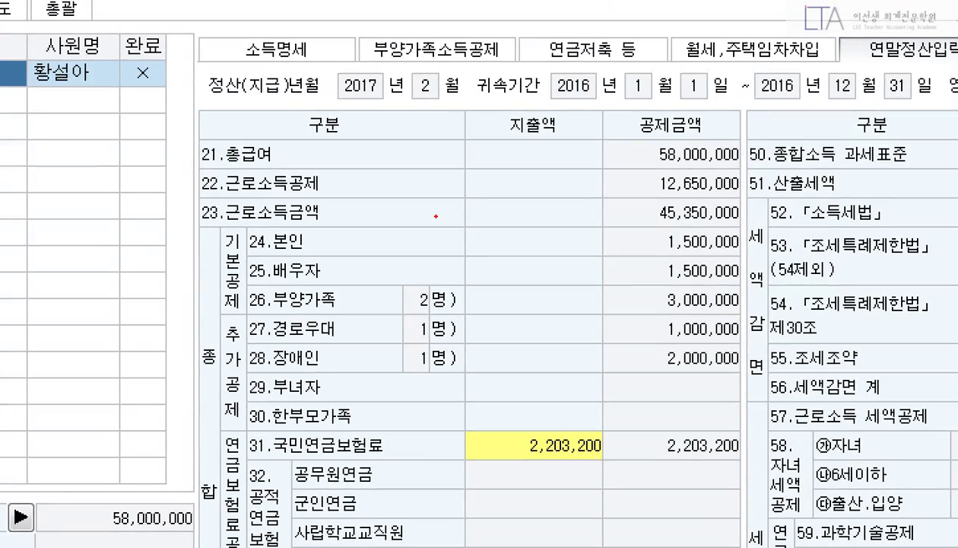
Move and enlarge the settlement window to show the 58,000,000 salary and 2,894,160 tax figures.
mouse_move(189, 132)
left_mouse_down()
mouse_move(308, 198)
mouse_move(751, 227)
left_mouse_up()
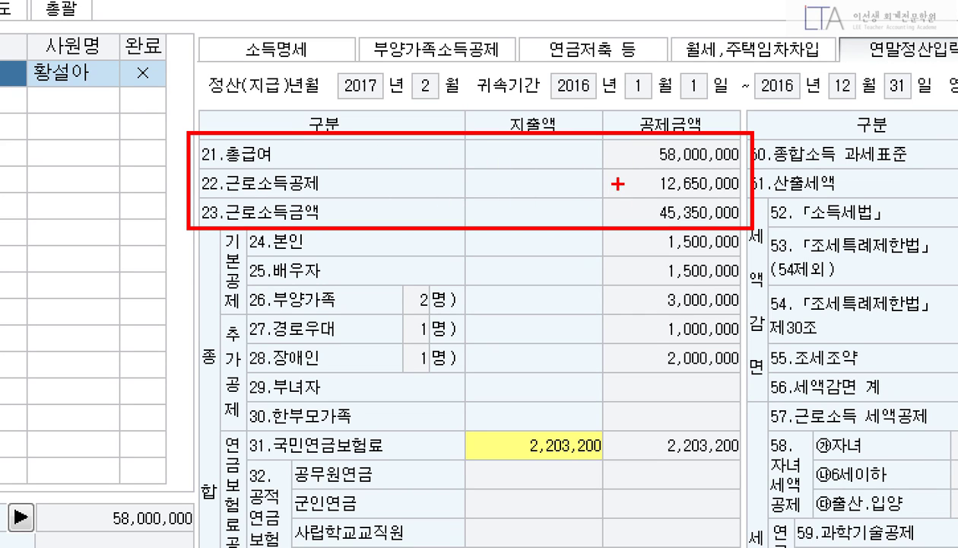
left_click_drag(638, 199, 754, 229)
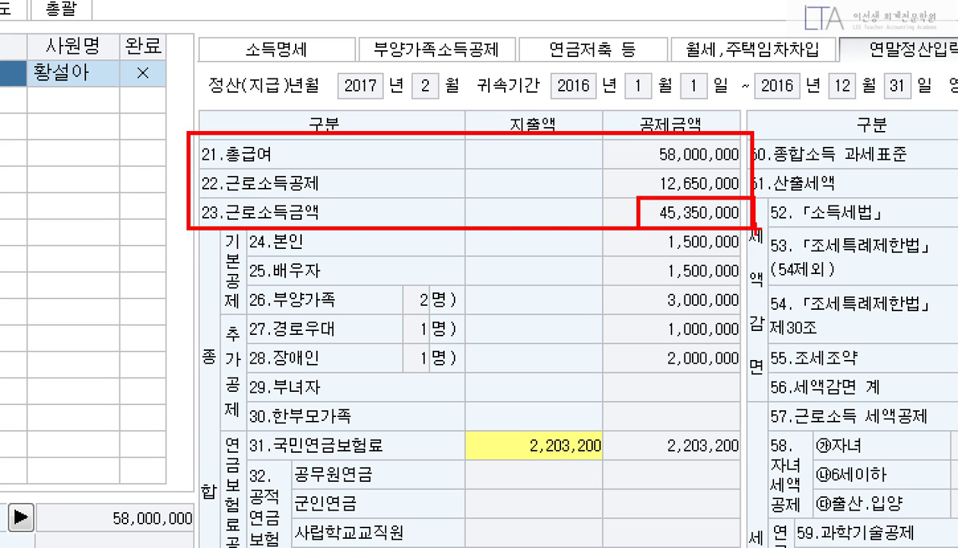
left_click_drag(244, 369, 759, 409)
mouse_move(709, 384)
left_mouse_down()
mouse_move(718, 396)
mouse_move(730, 383)
left_mouse_up()
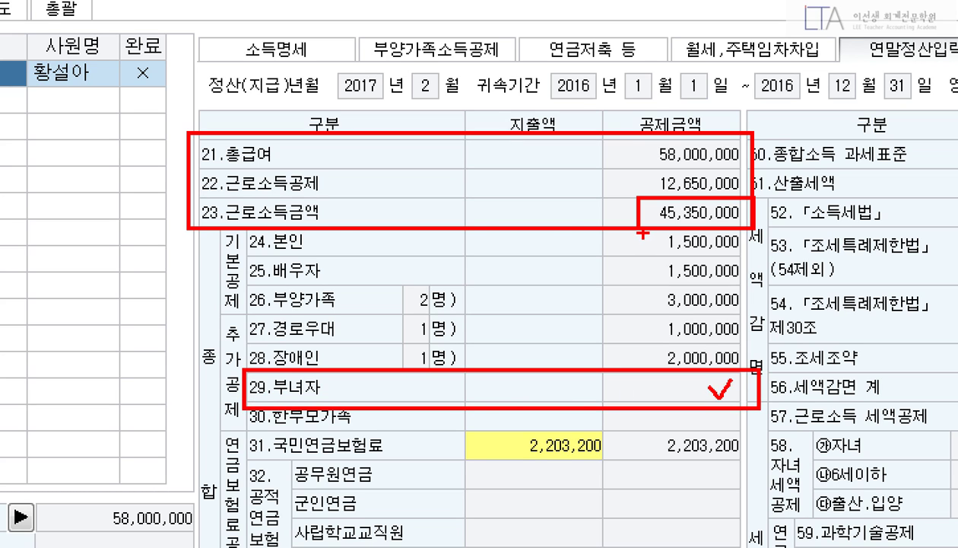
mouse_move(634, 228)
left_mouse_down()
mouse_move(656, 349)
mouse_move(628, 371)
left_mouse_up()
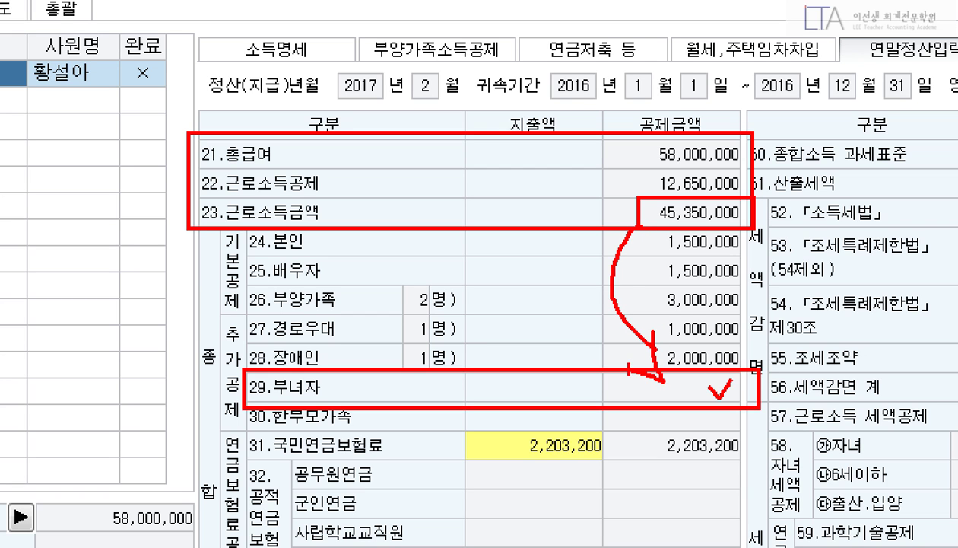
key("Escape")
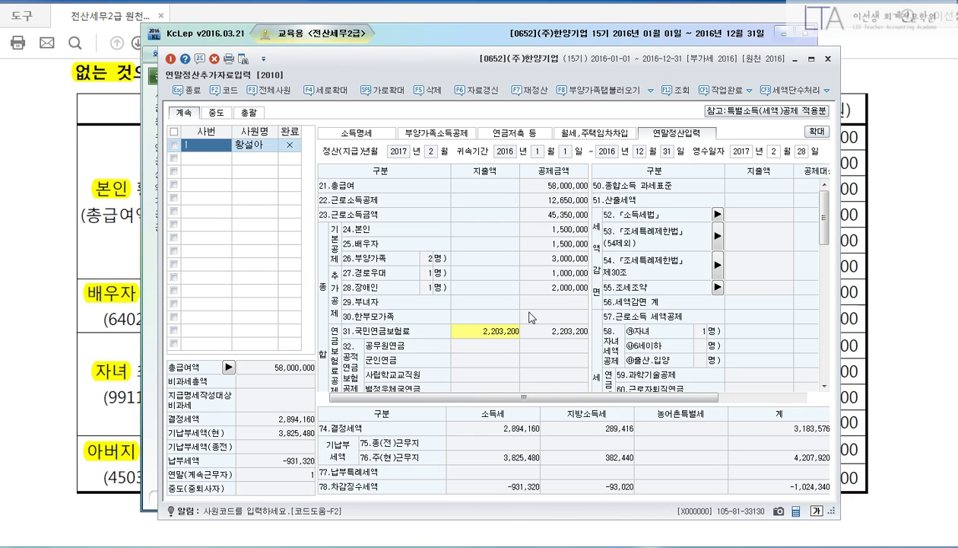
left_click_drag(824, 217, 826, 359)
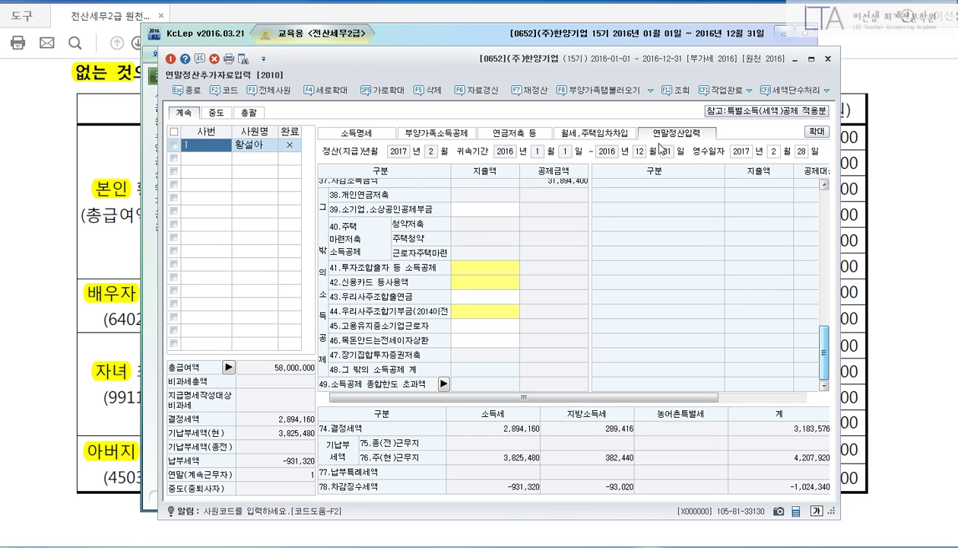
left_click_drag(631, 62, 621, 30)
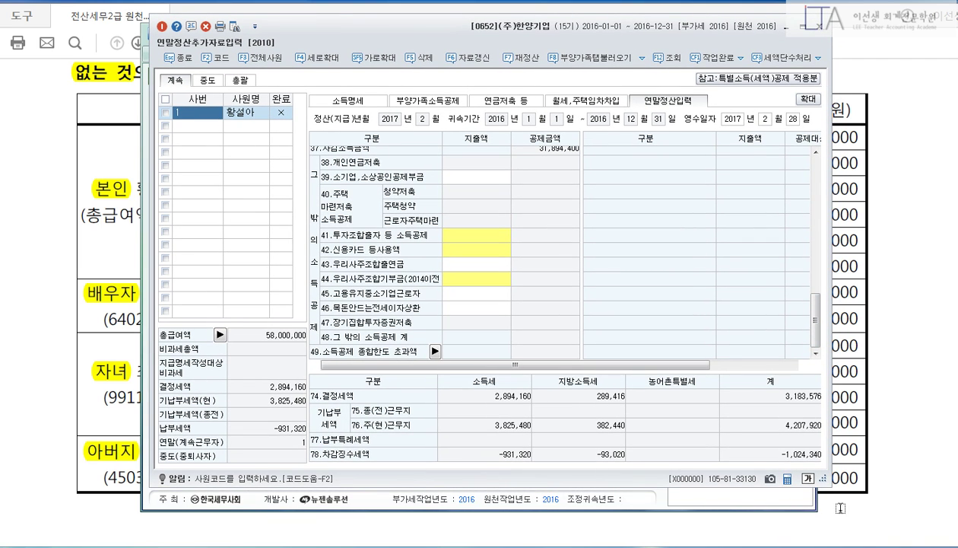
left_click_drag(830, 510, 866, 520)
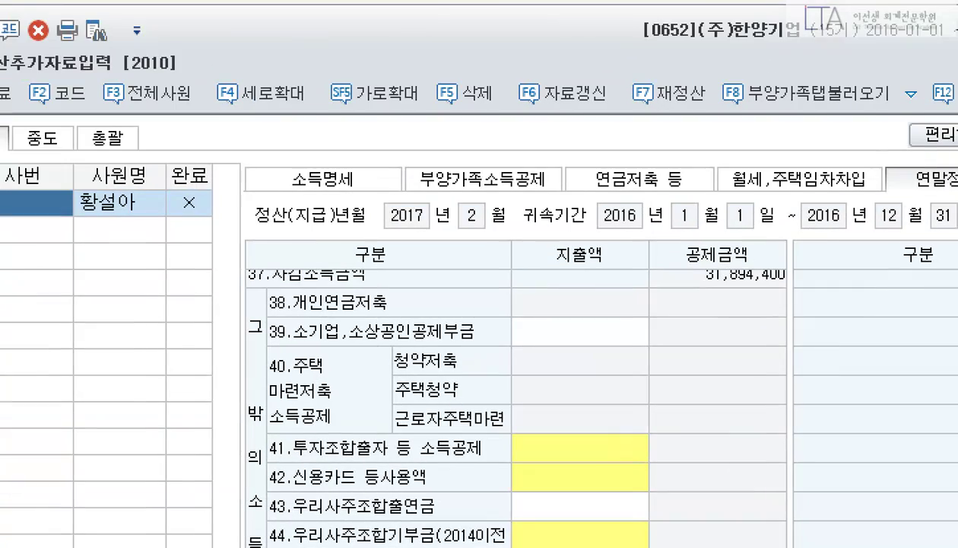
On 부양가족소득공제, open the employee's coverage insurance 국세청 detail showing the 2,252,400 total.
left_click_drag(414, 152, 553, 220)
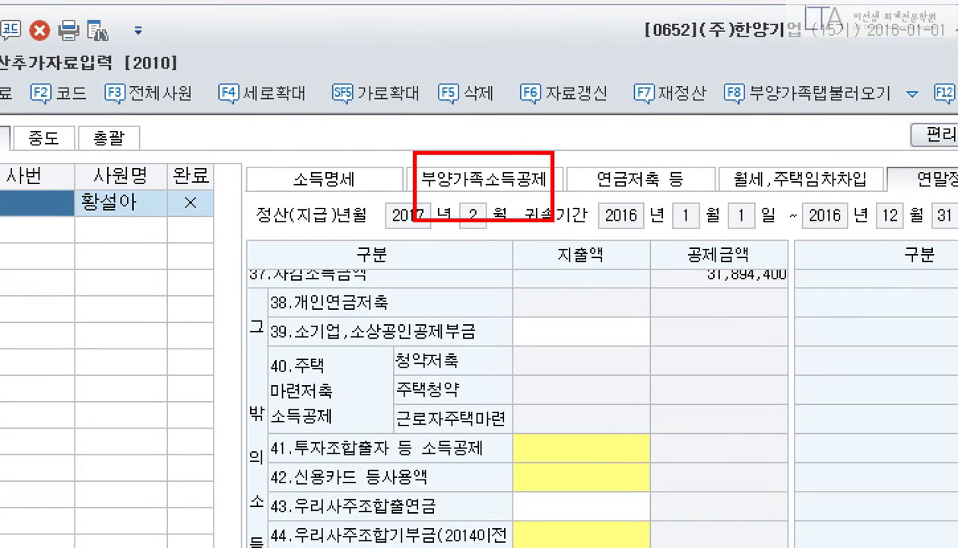
left_click_drag(473, 155, 552, 97)
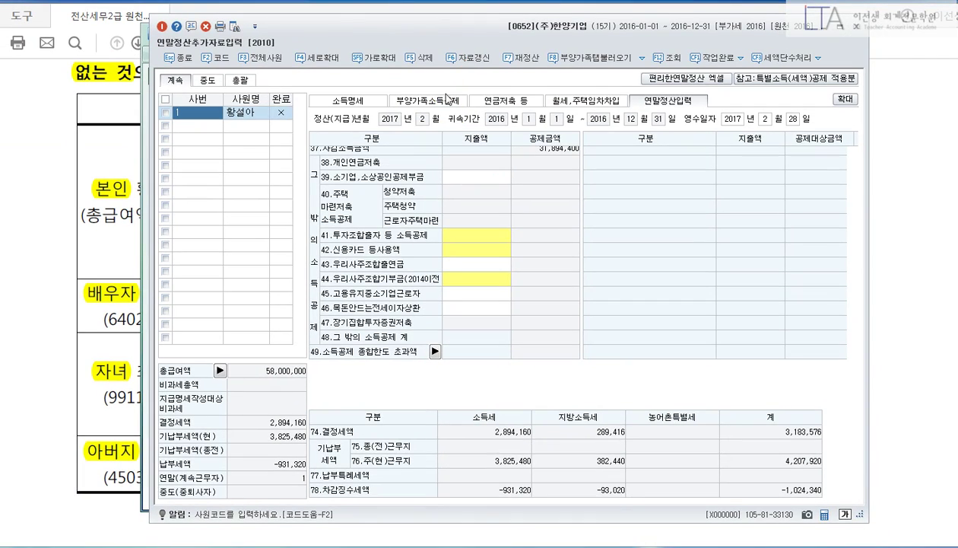
left_click(448, 100)
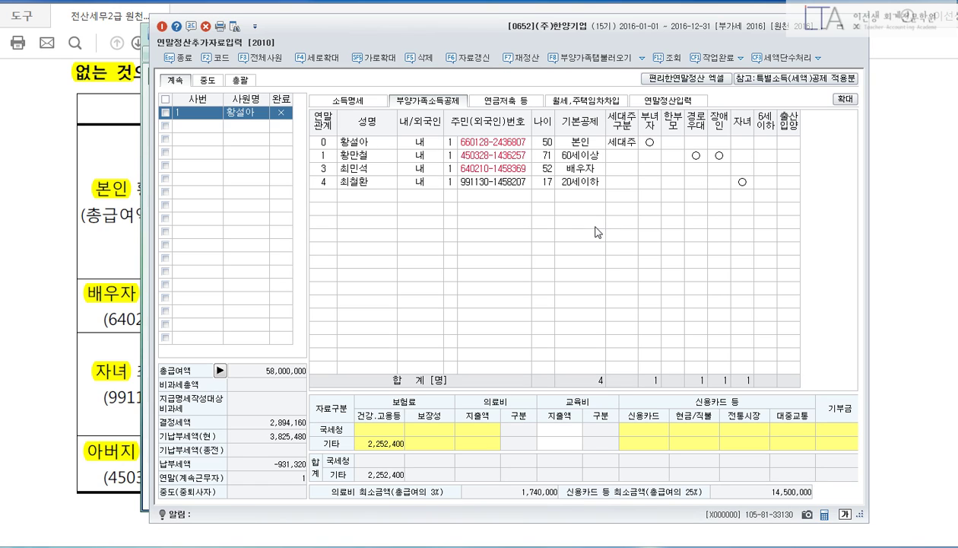
left_click_drag(274, 99, 816, 222)
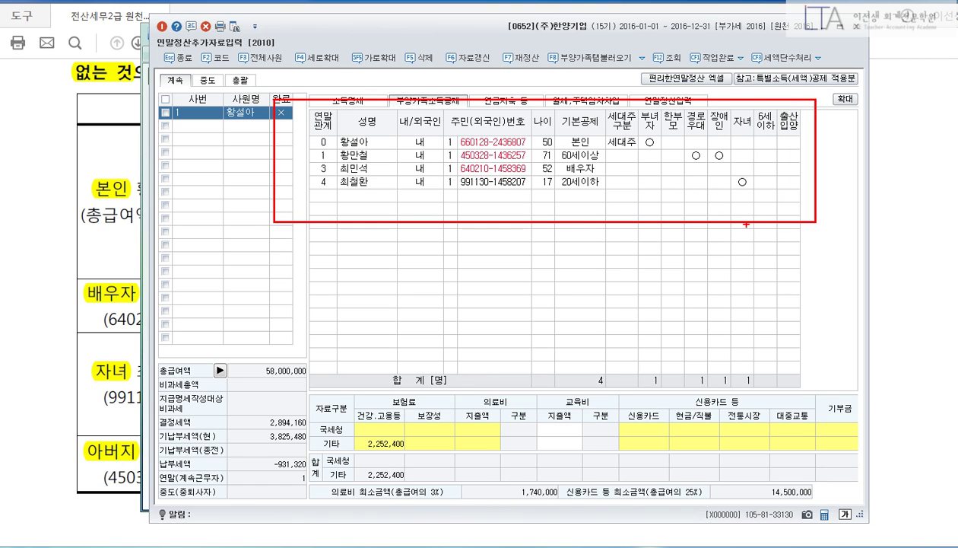
key("Escape")
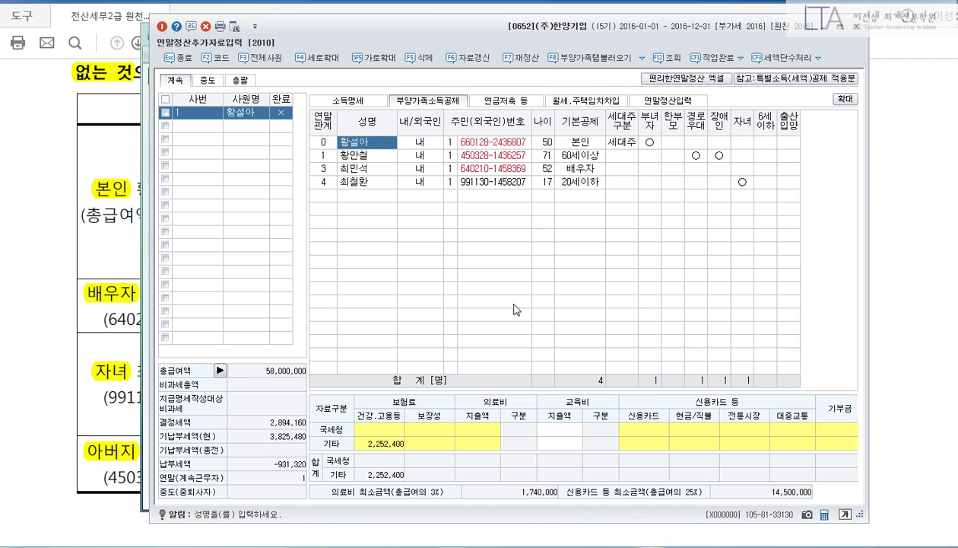
left_click(431, 431)
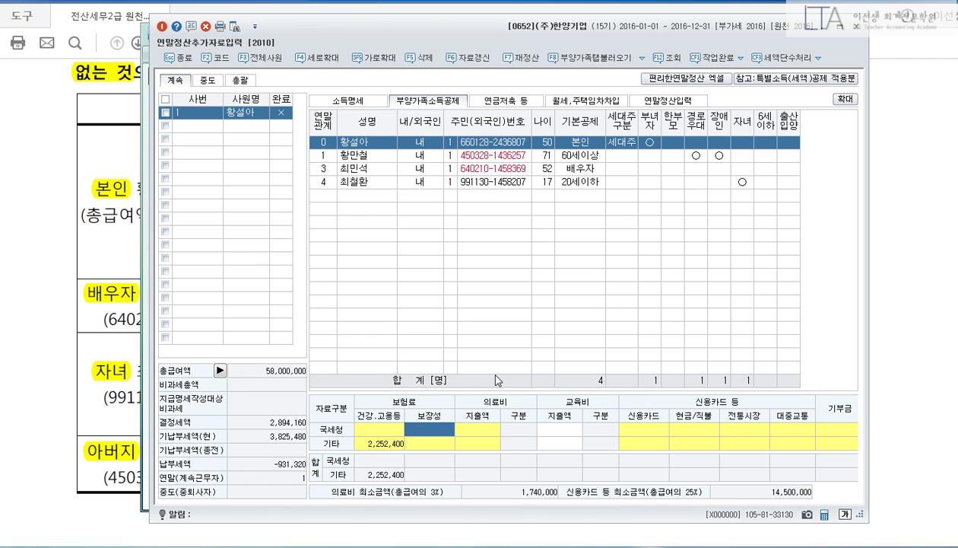
key("Return")
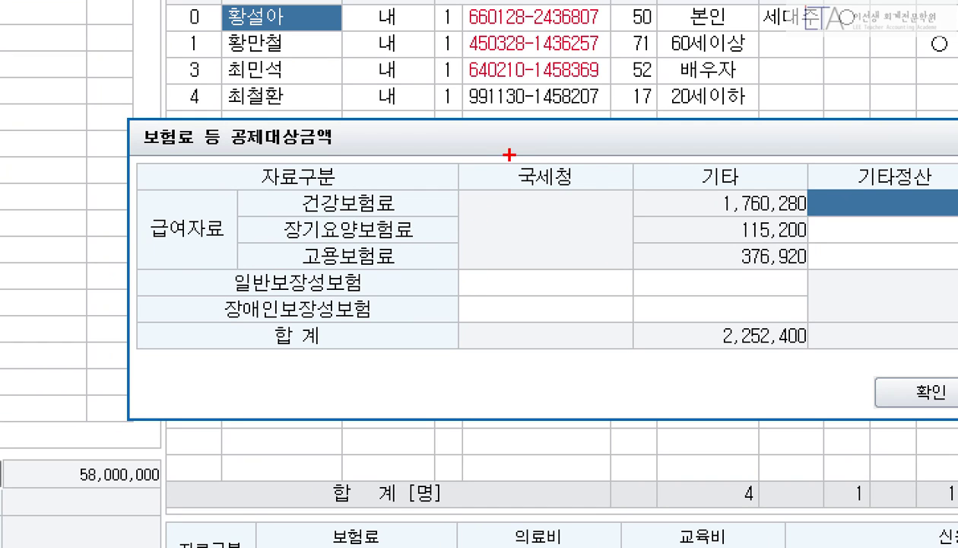
Enter 1,128,000 general coverage insurance (국세청) for the employee, then open her 기부금명세서.
left_click_drag(507, 152, 594, 188)
mouse_move(479, 263)
left_mouse_down()
mouse_move(441, 272)
mouse_move(640, 321)
mouse_move(646, 339)
left_mouse_up()
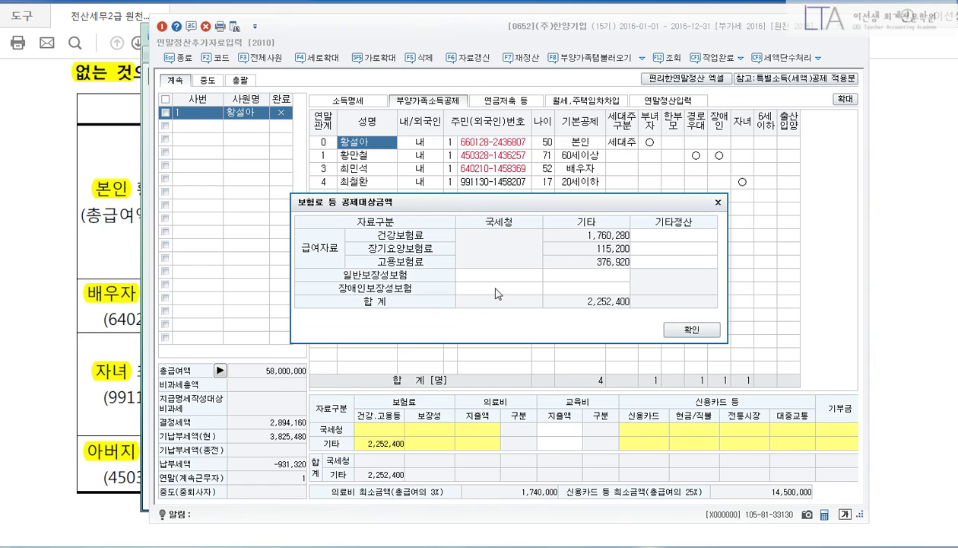
left_click(536, 283)
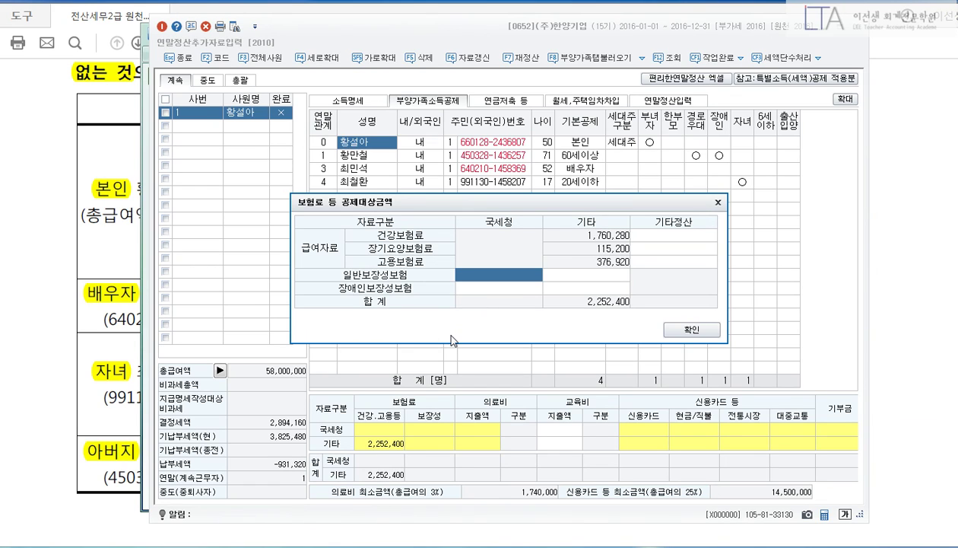
type("1128000")
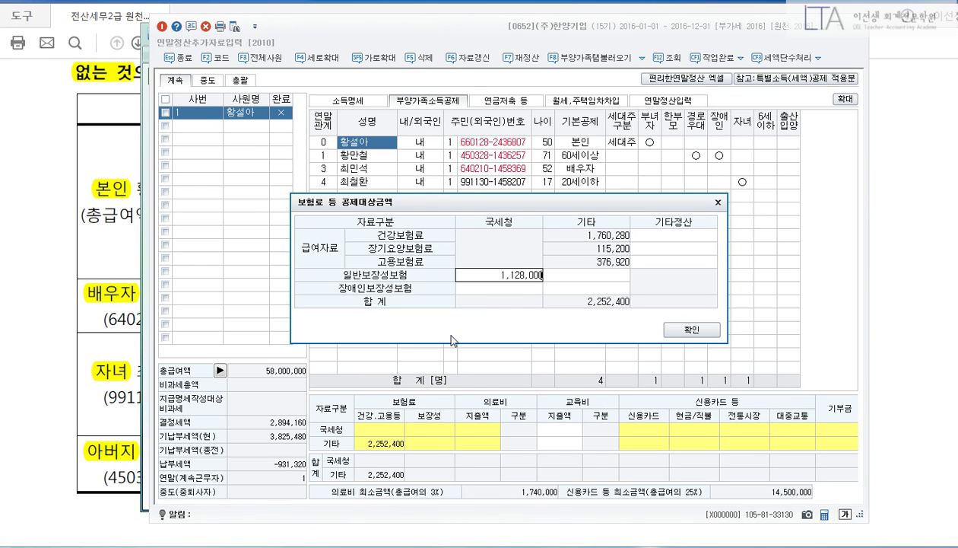
key("Return")
left_click(688, 329)
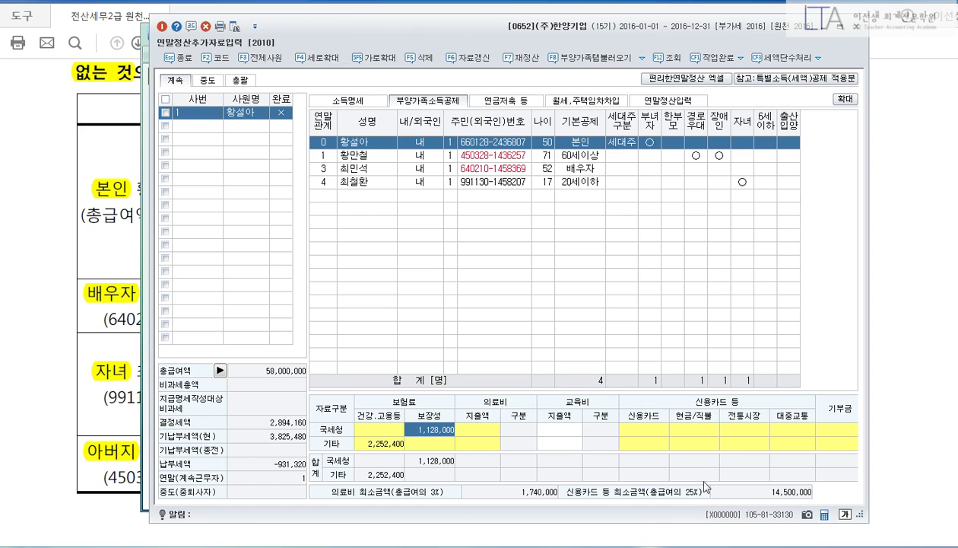
left_click(829, 432)
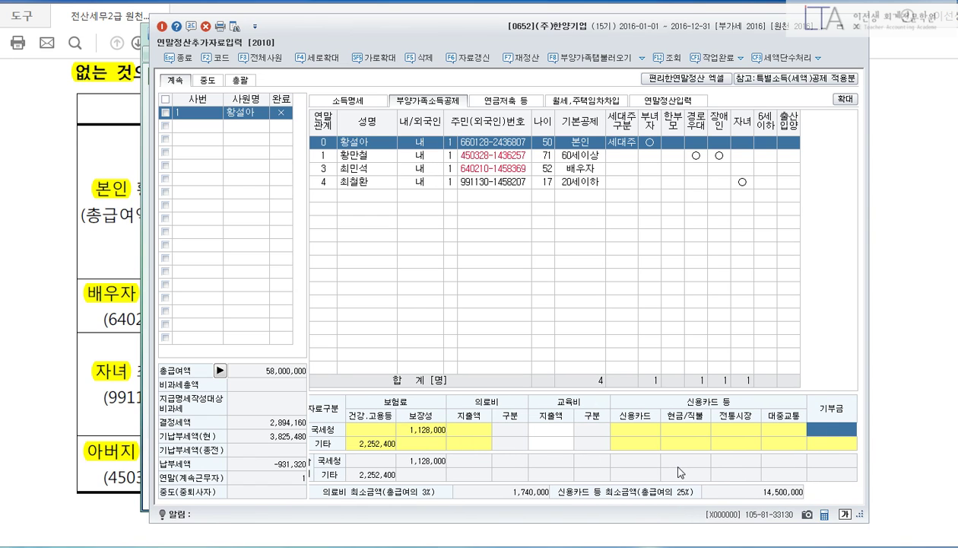
key("Return")
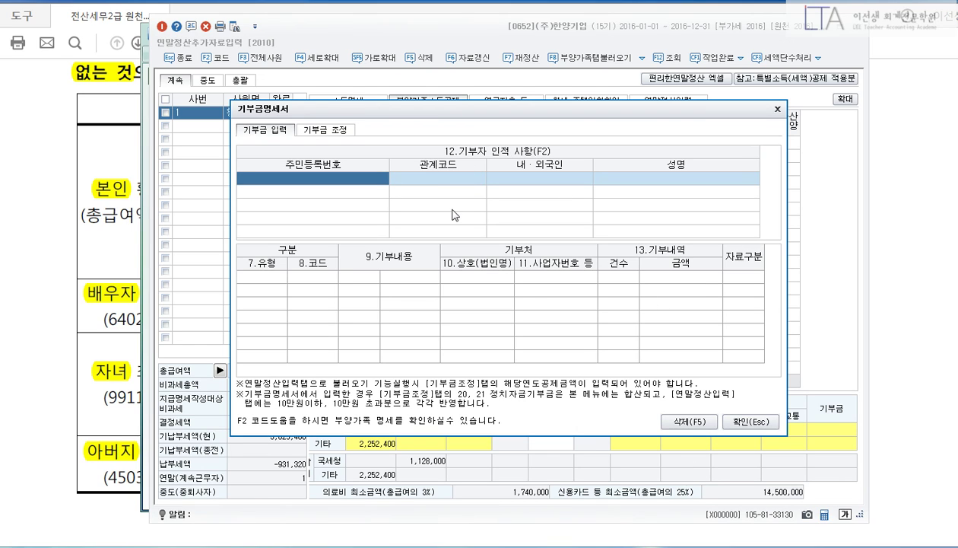
Choose the employee as donor and set the donation type to code 41 religious designated donation.
key("F2")
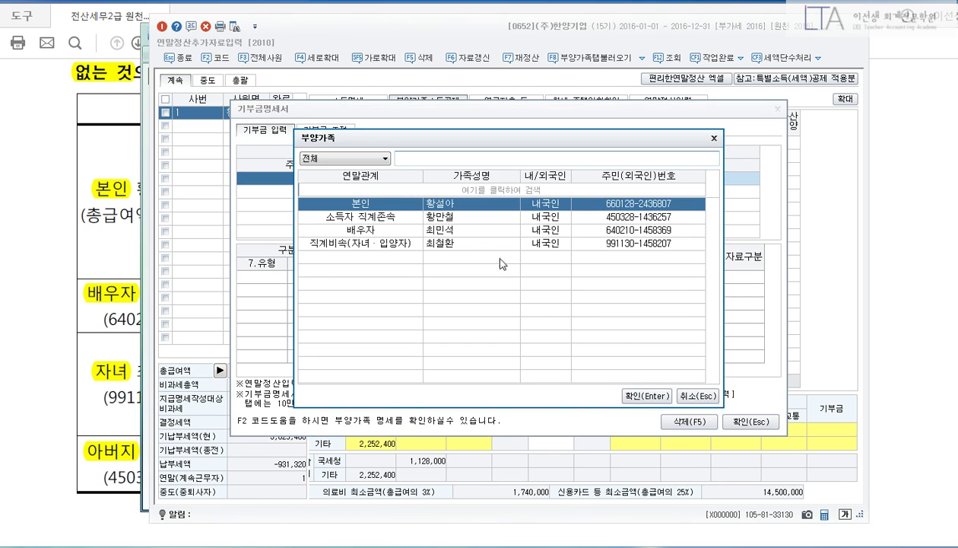
left_click(639, 389)
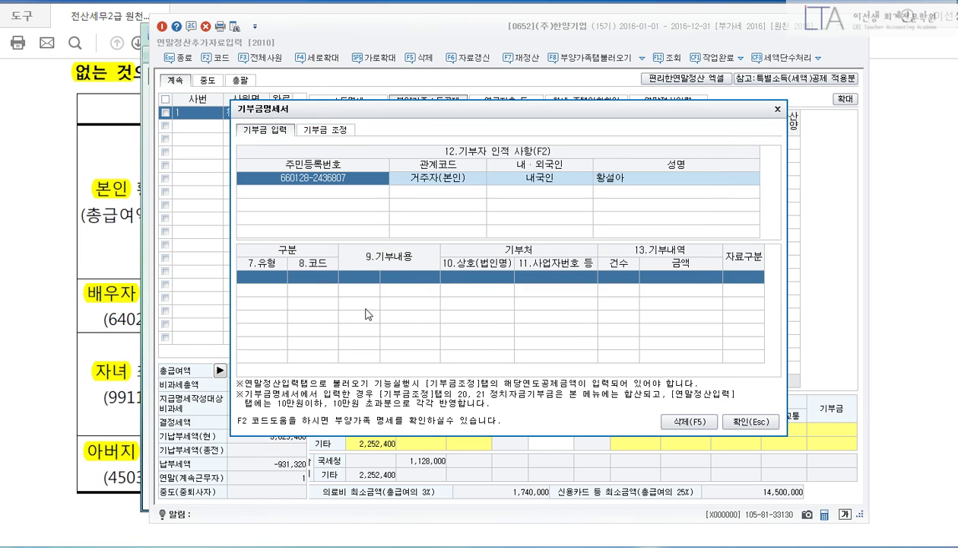
left_click(274, 278)
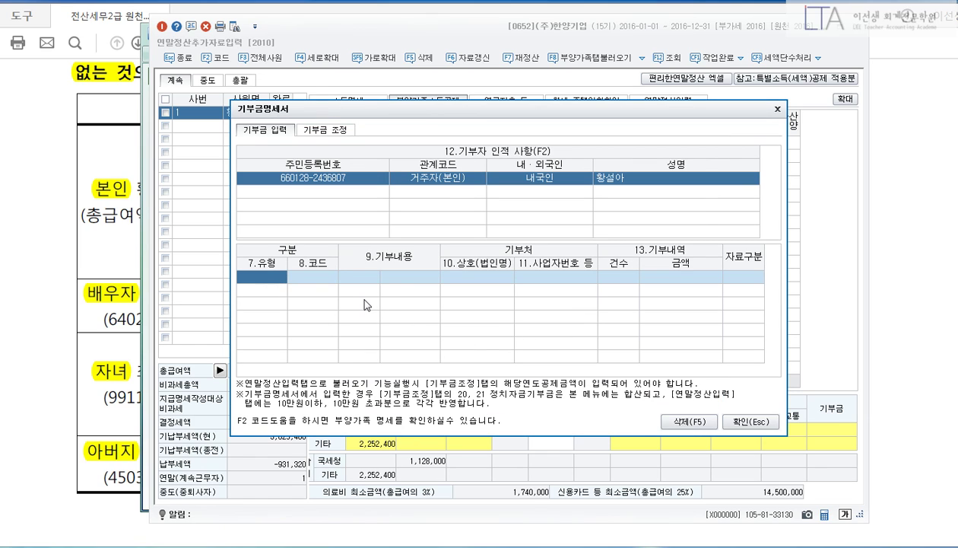
key("F2")
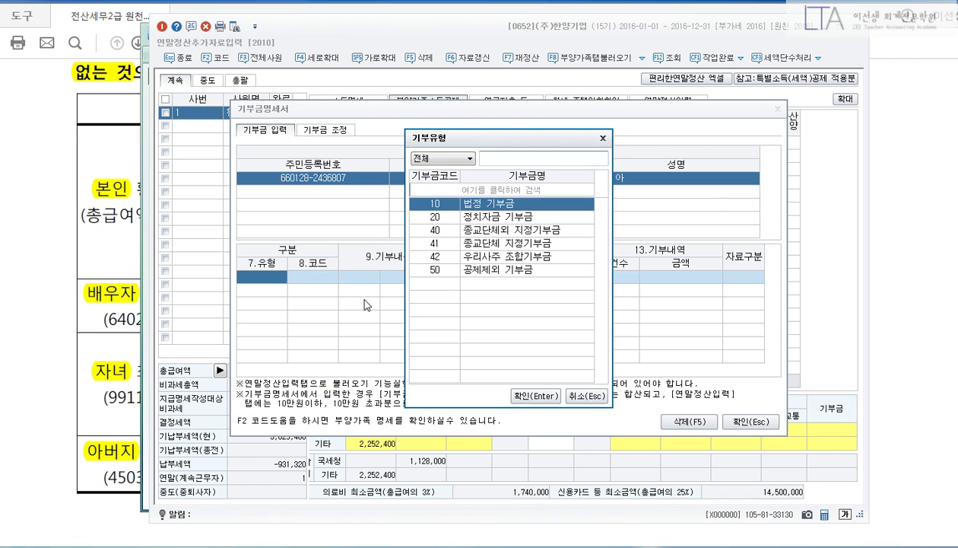
type("41")
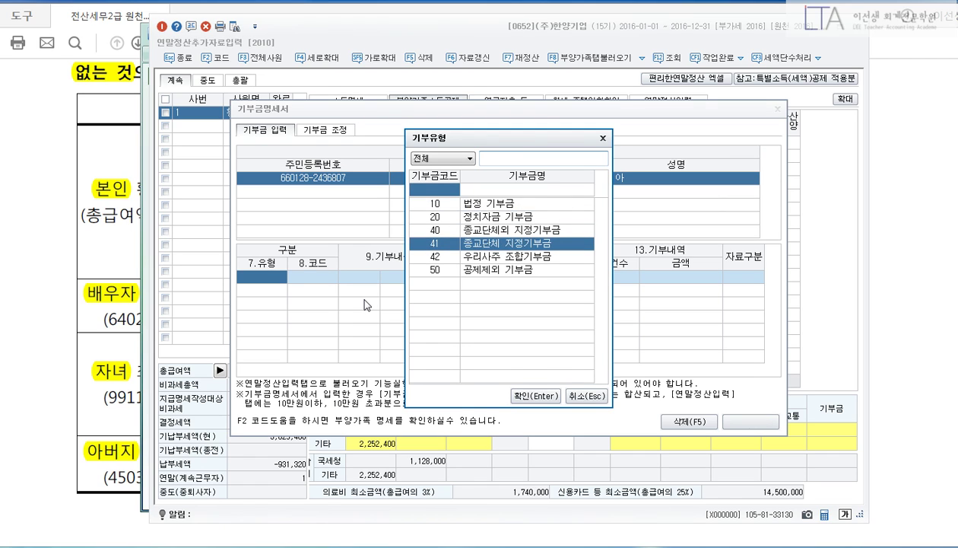
key("Return")
Enter a 5,000,000 cash (금전) amount, keep 국세청 as source, and close the statement.
key("1")
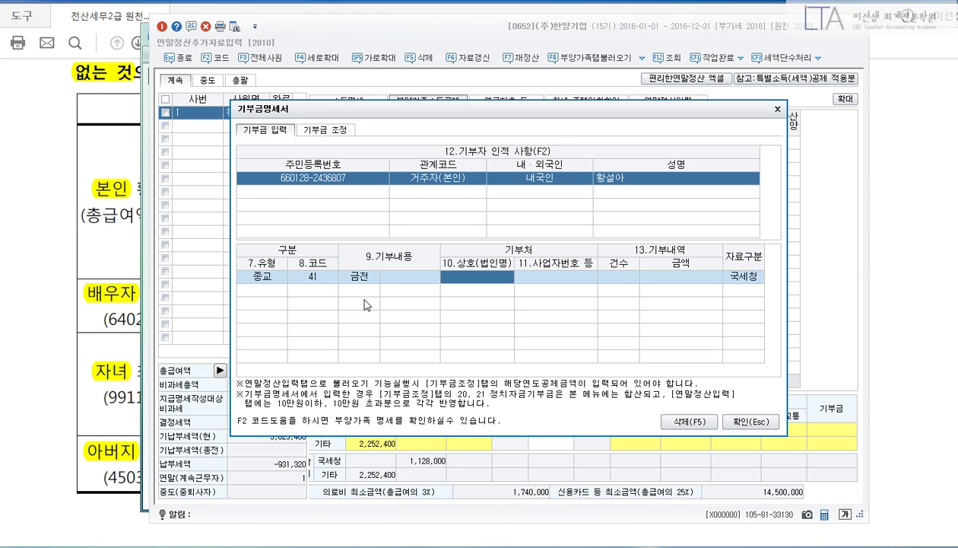
key("Return")
key("Return")
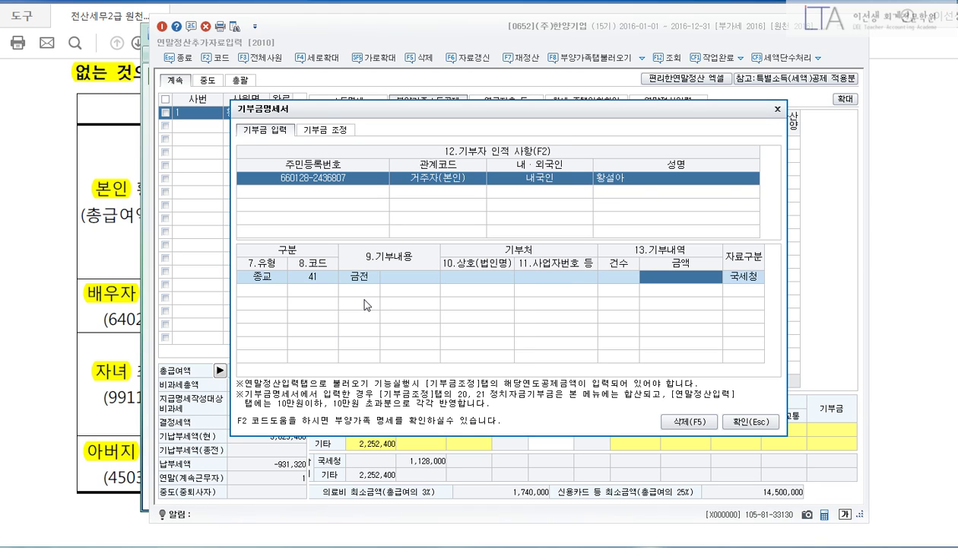
key("Left")
key("Return")
type("5000000")
key("Return")
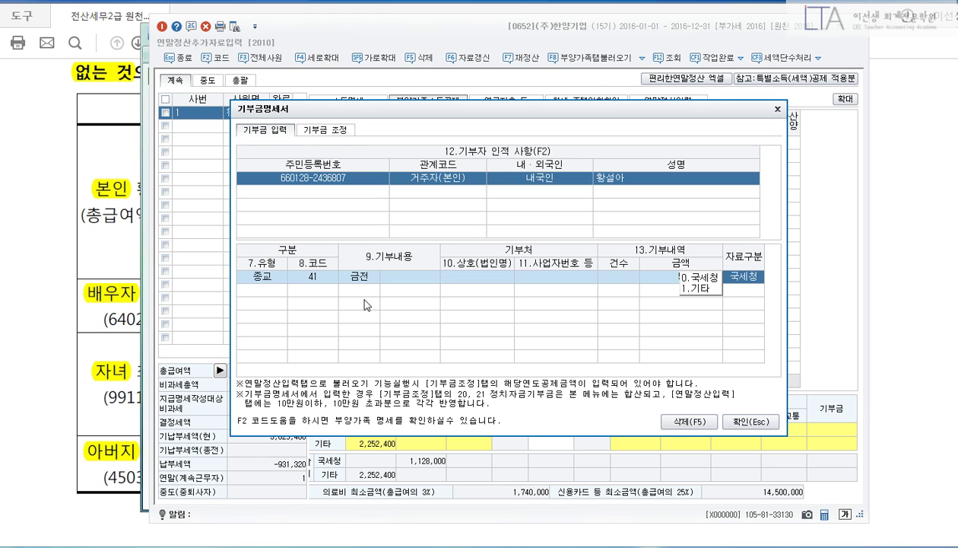
key("Return")
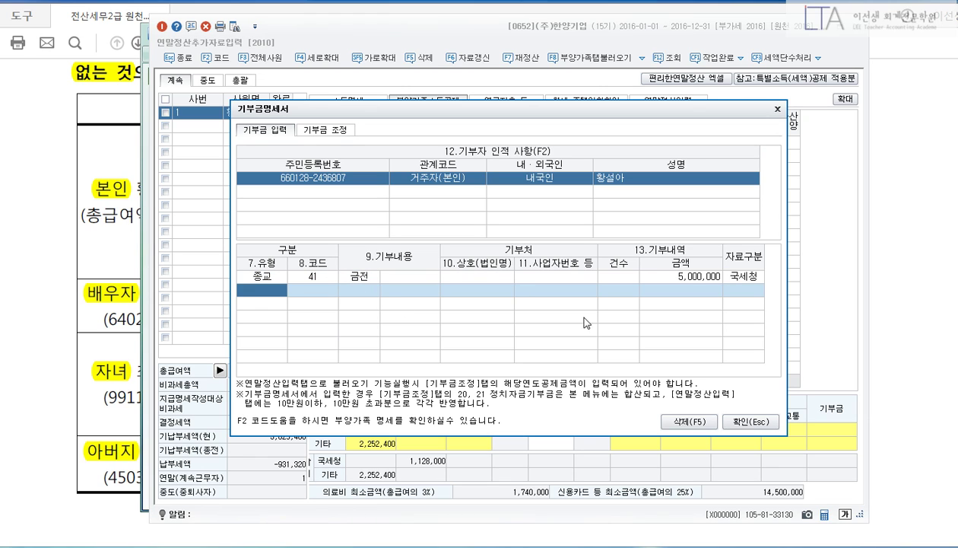
left_click(741, 421)
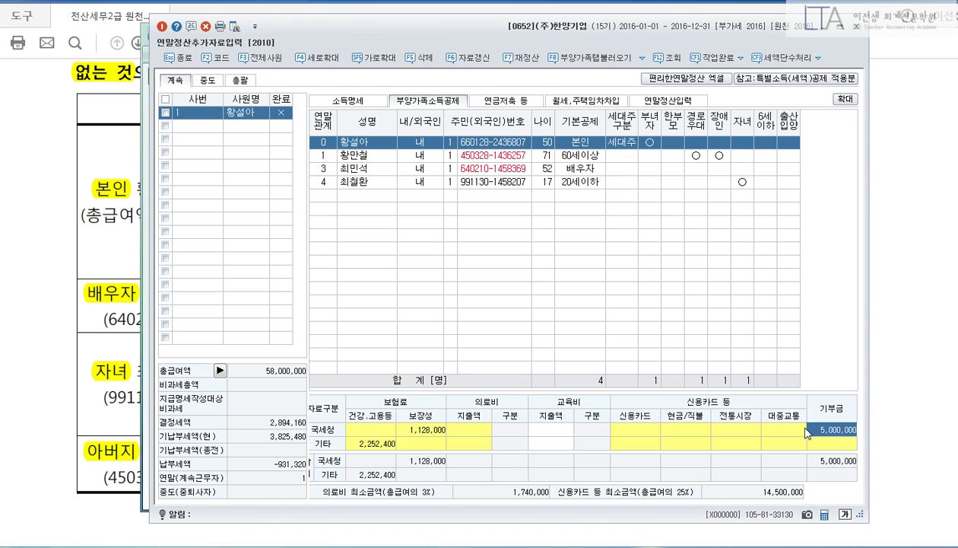
Open the employee's 신용카드 등 공제대상금액 breakdown from the 국세청 card cell.
left_click(640, 425)
key("Return")
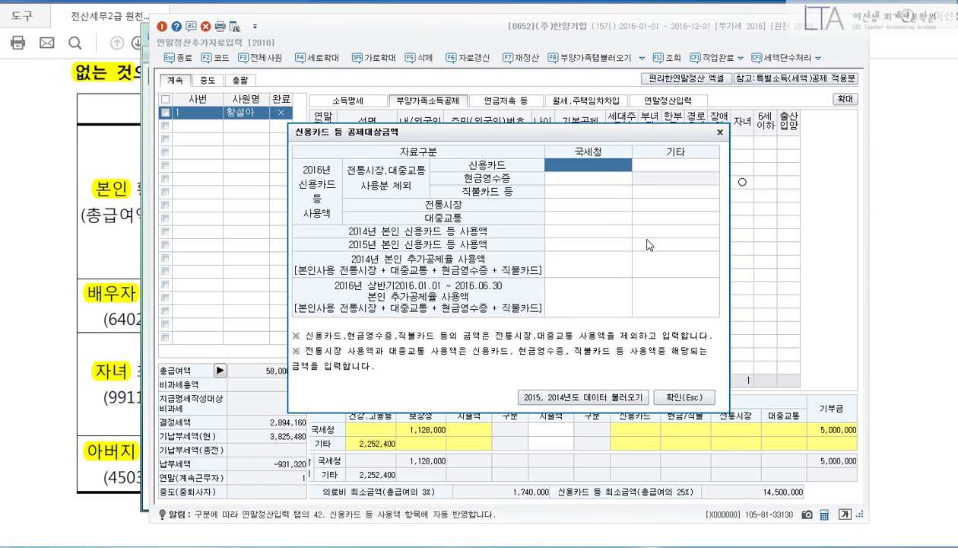
key("ctrl+2")
left_click_drag(611, 421, 766, 464)
left_click_drag(749, 412, 688, 316)
key("Escape")
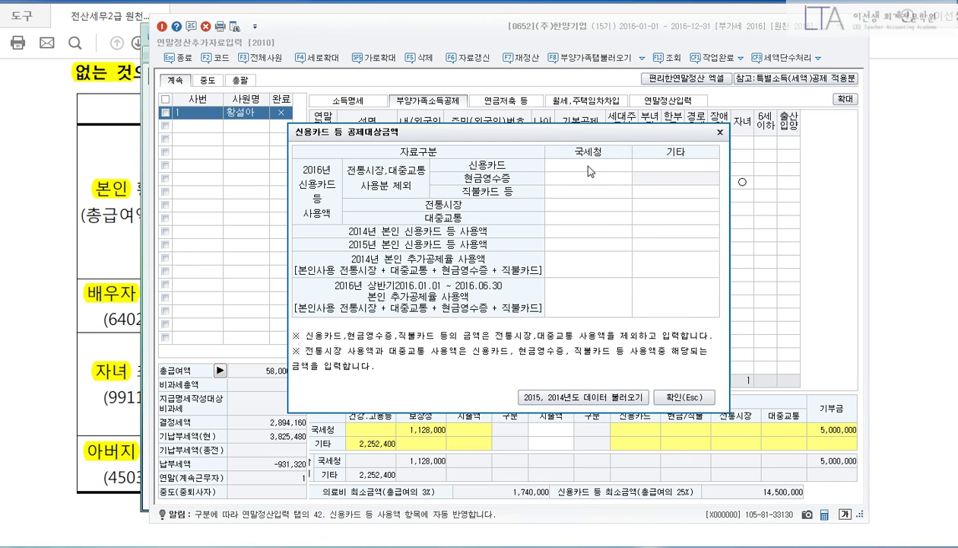
Enter 15,200,000 for 직불카드 등 and 1,800,000 for 대중교통, then confirm the breakdown.
left_click(584, 190)
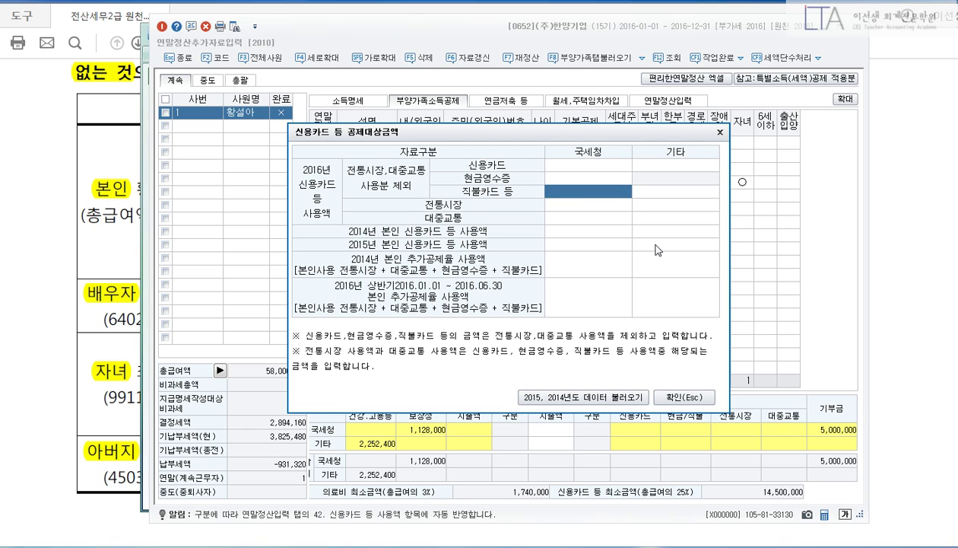
type("15200000")
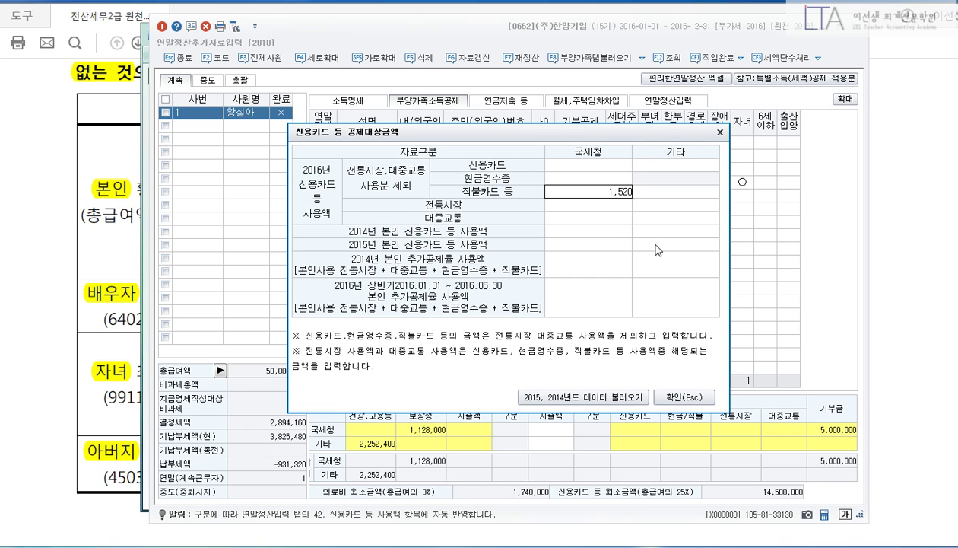
key("Return")
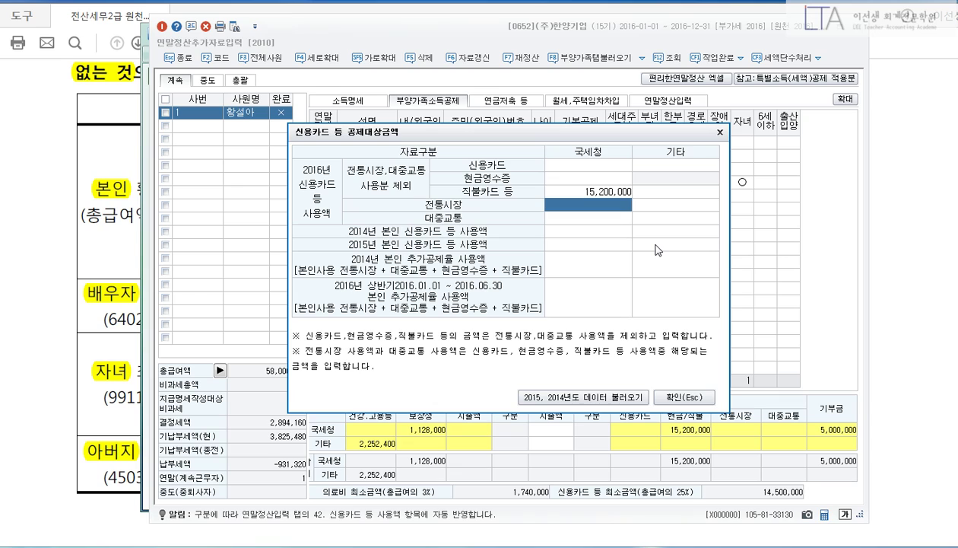
key("Return")
type("1800000")
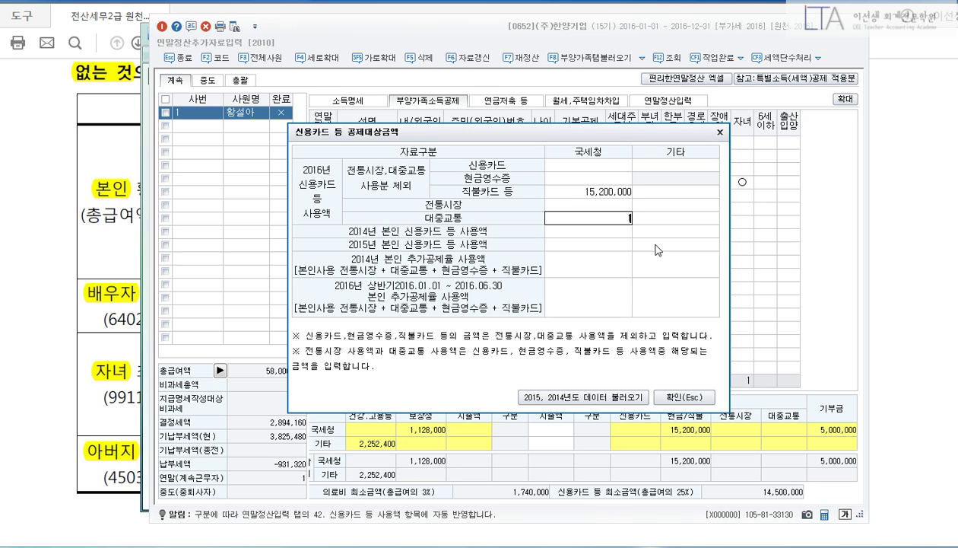
key("Return")
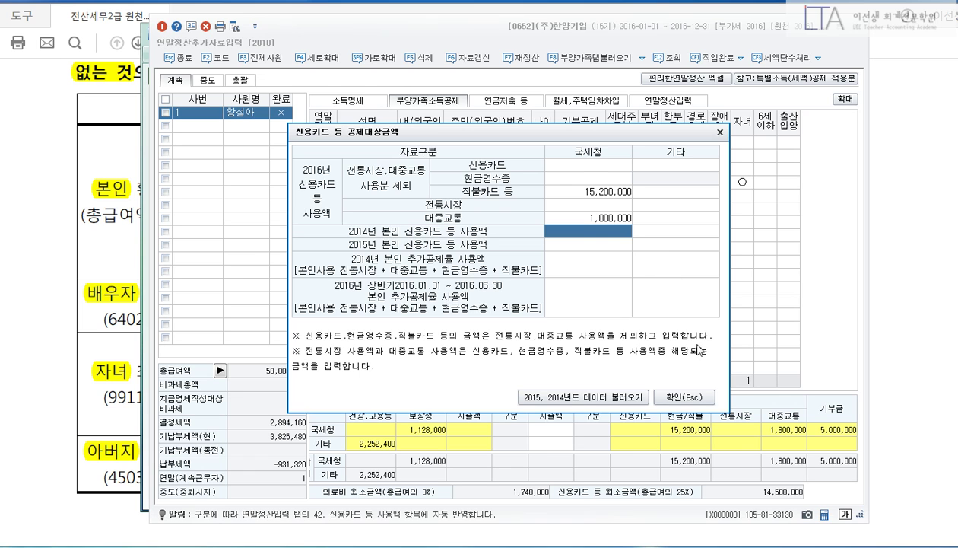
left_click(683, 391)
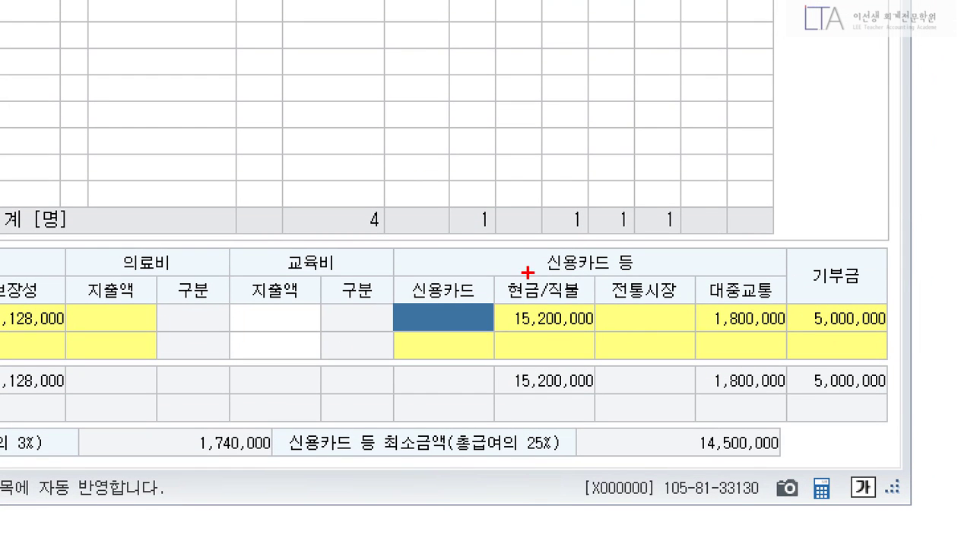
left_click_drag(643, 392, 798, 442)
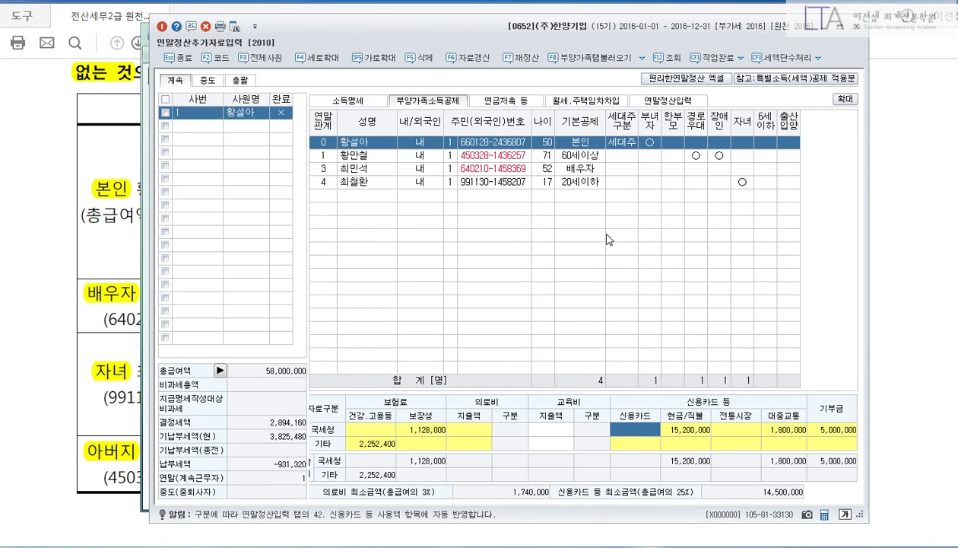
left_click(372, 167)
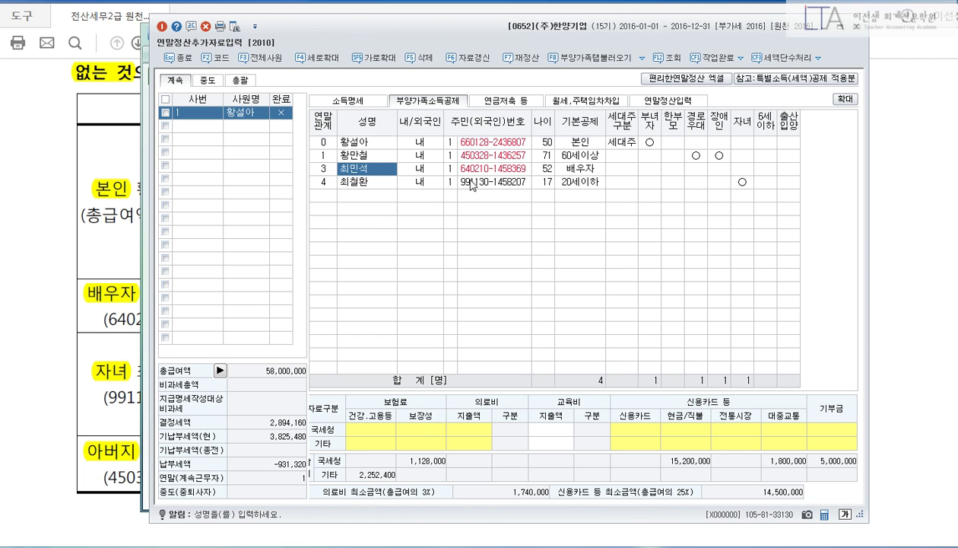
In the 연금저축 등 tab, add a 2.연금저축 account held at 우리은행.
left_click(507, 105)
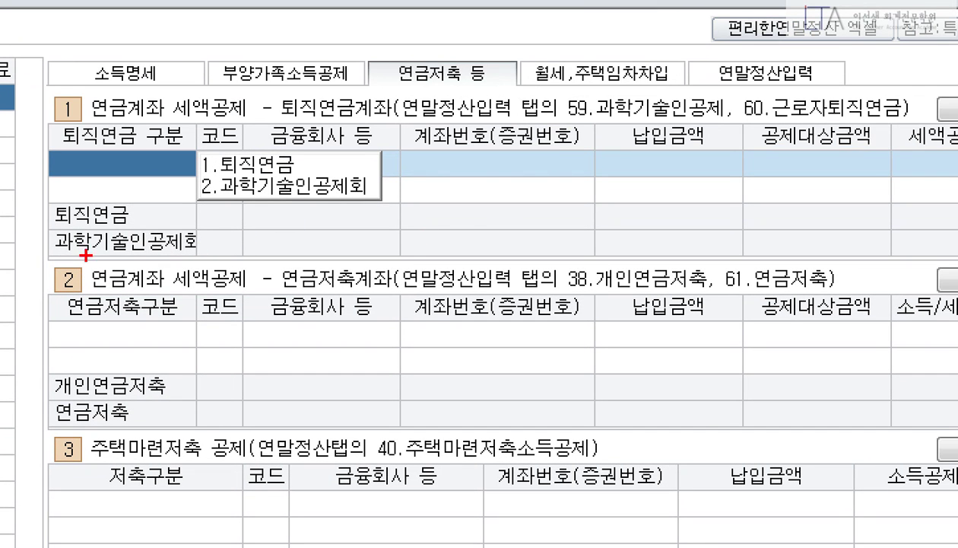
left_click_drag(74, 255, 893, 328)
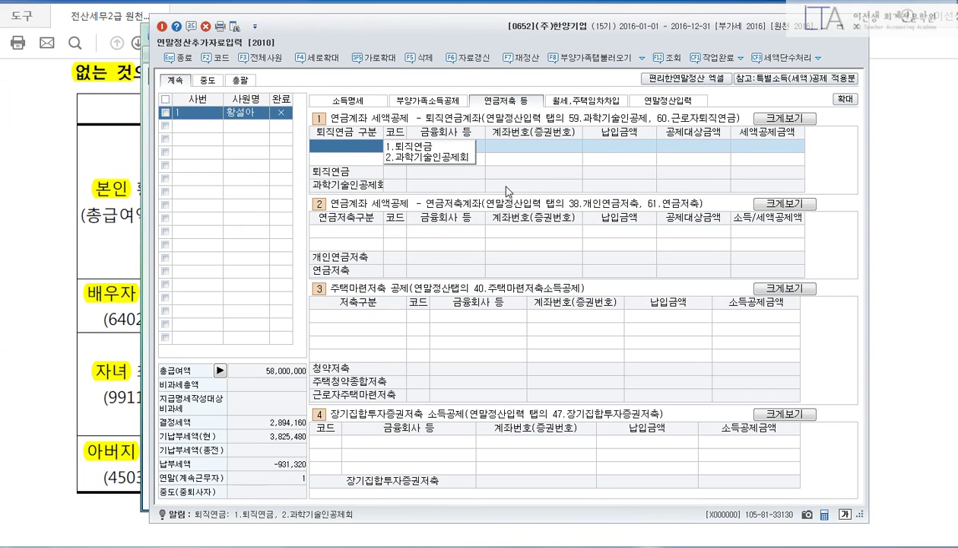
left_click(356, 230)
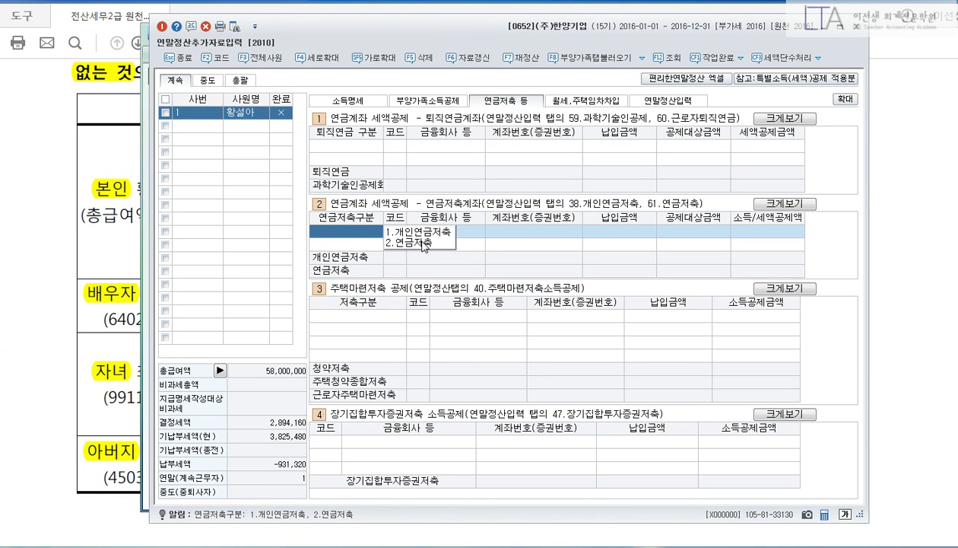
left_click(423, 242)
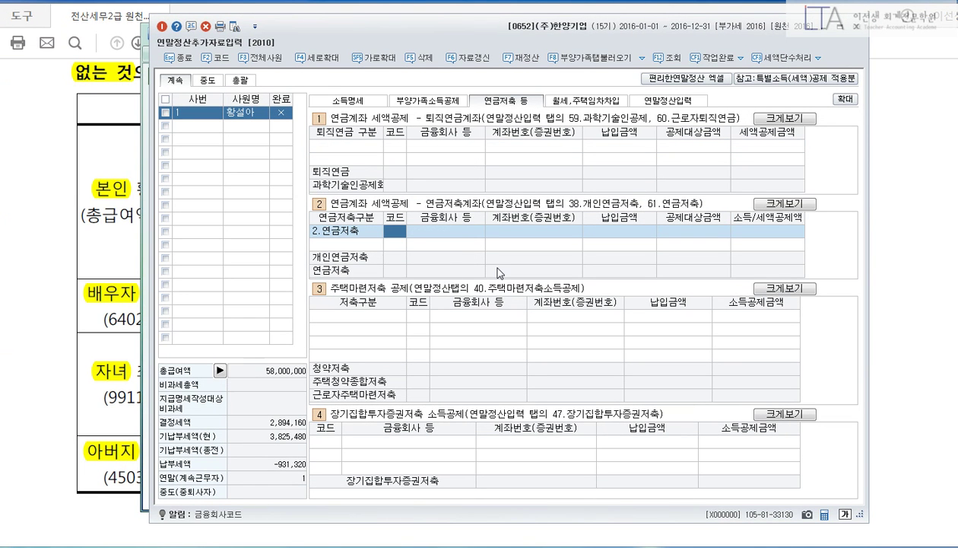
key("F2")
type("우리")
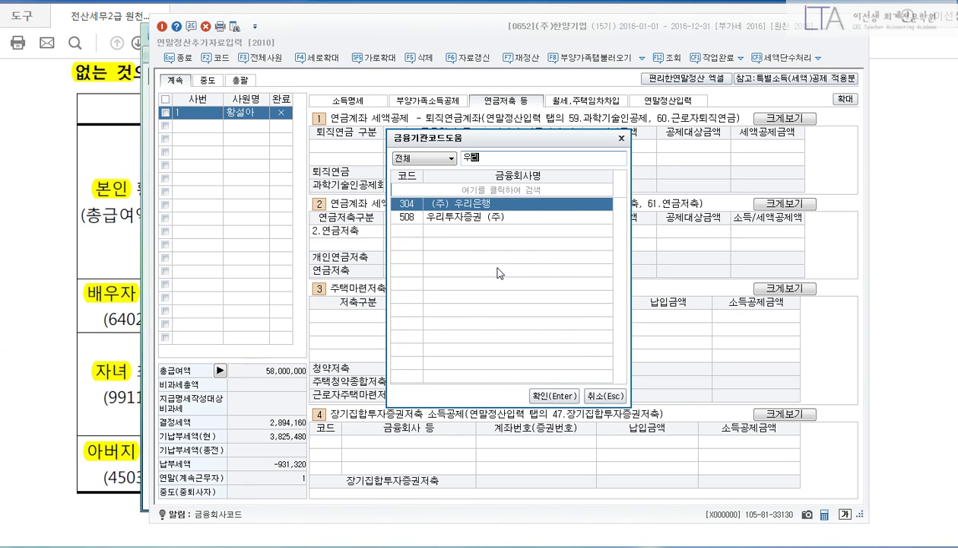
key("Return")
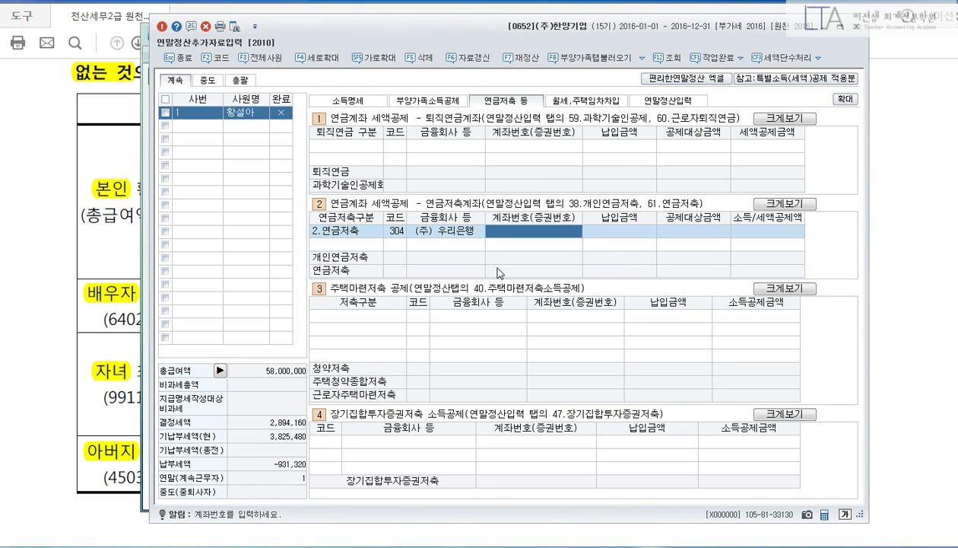
Enter the account number and a 4,000,000 payment, then return to 부양가족소득공제.
type("115577")
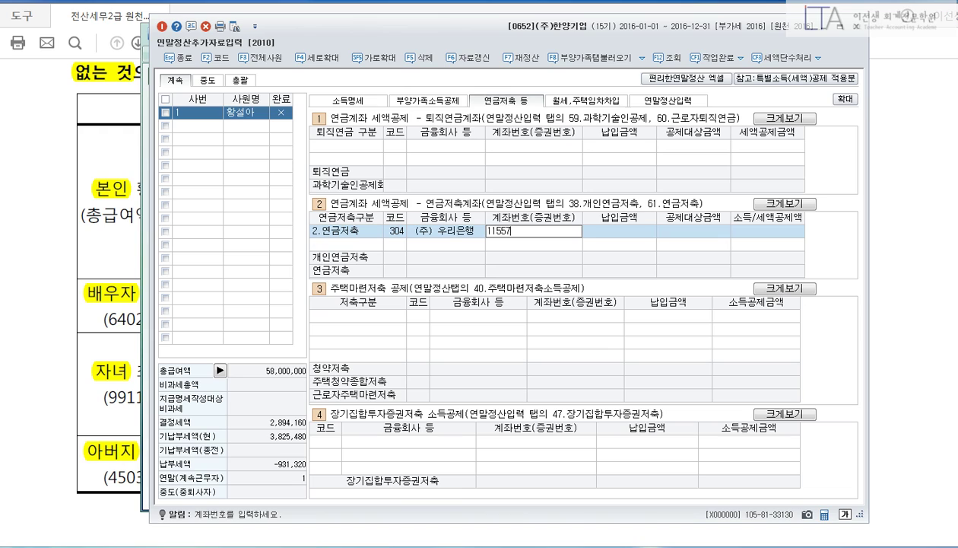
key("Return")
type("1")
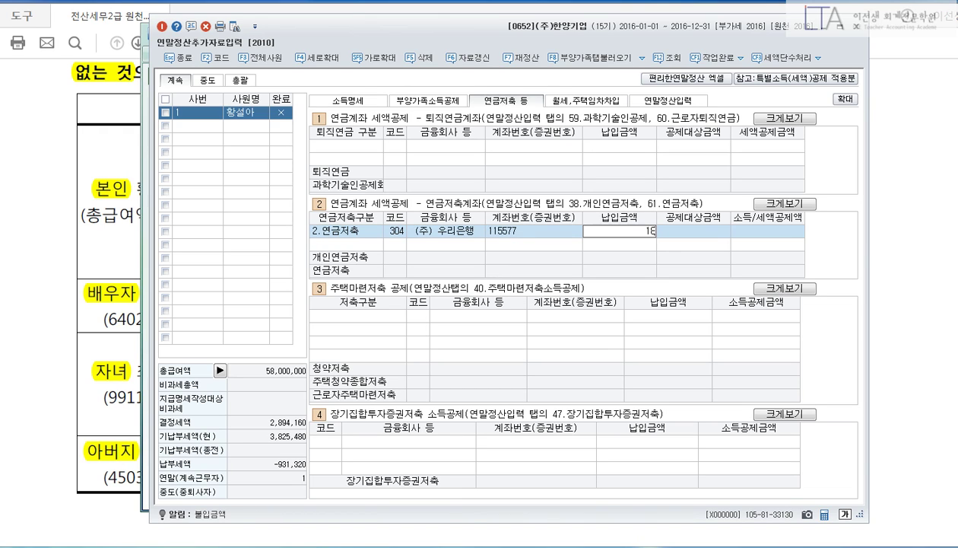
key("BackSpace")
type("4000000")
key("Return")
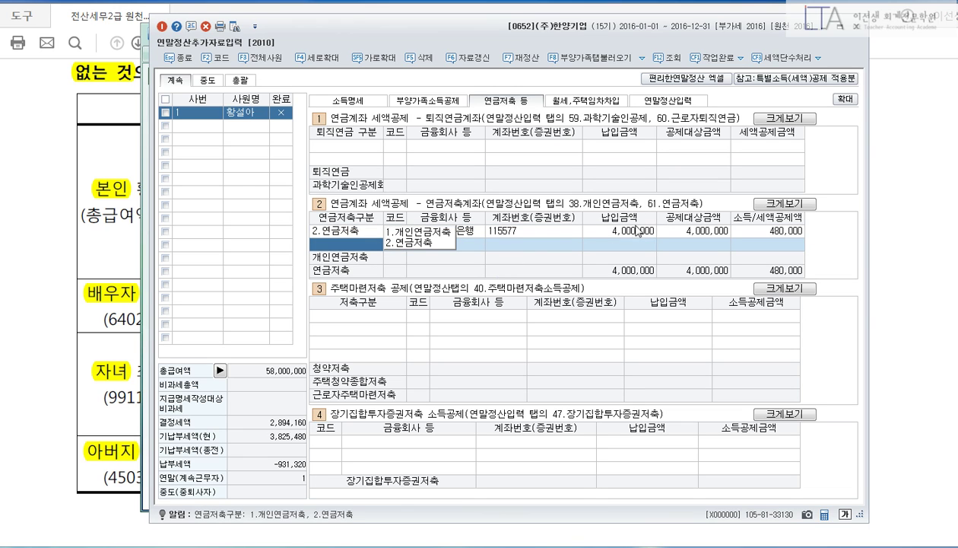
left_click(438, 101)
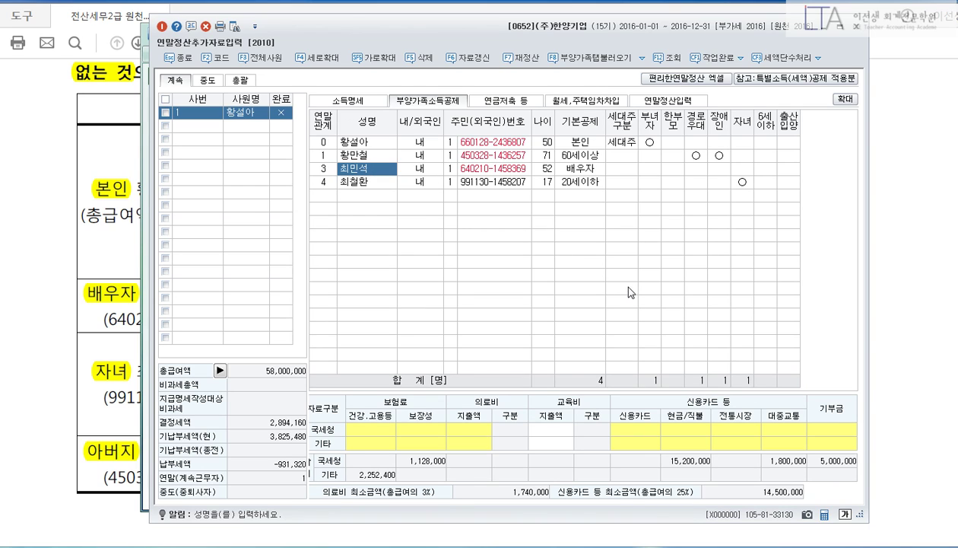
Add the spouse as a donor with donation type 40 종교단체외 지정기부금.
left_click(828, 431)
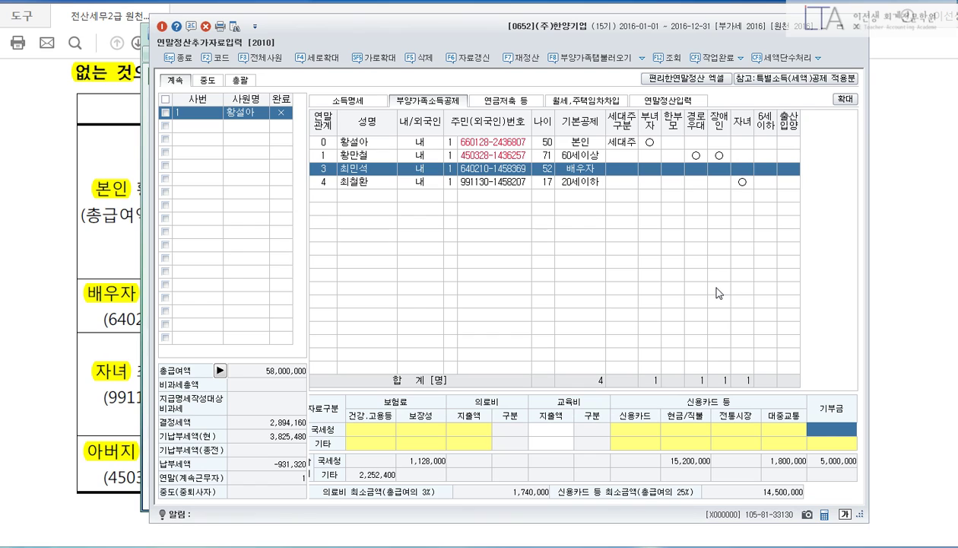
key("Return")
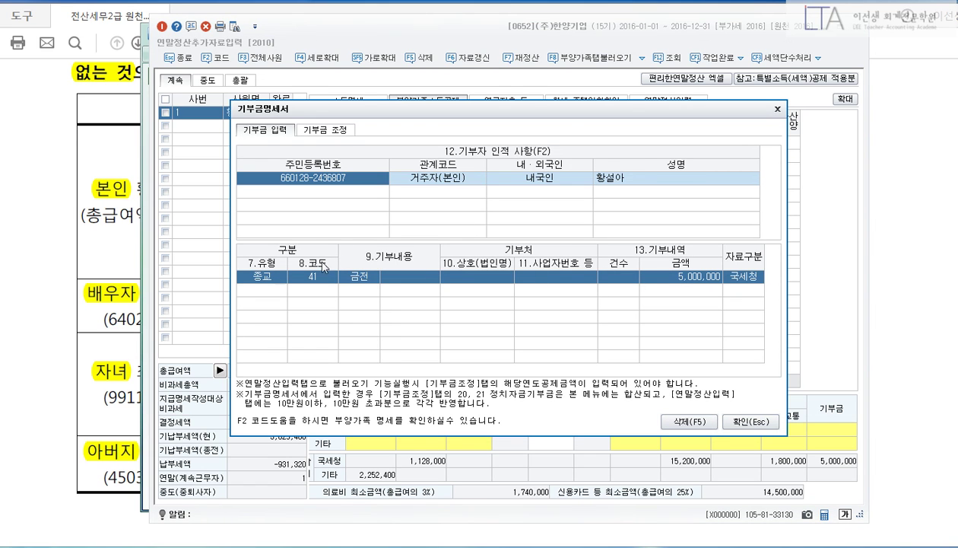
left_click(281, 192)
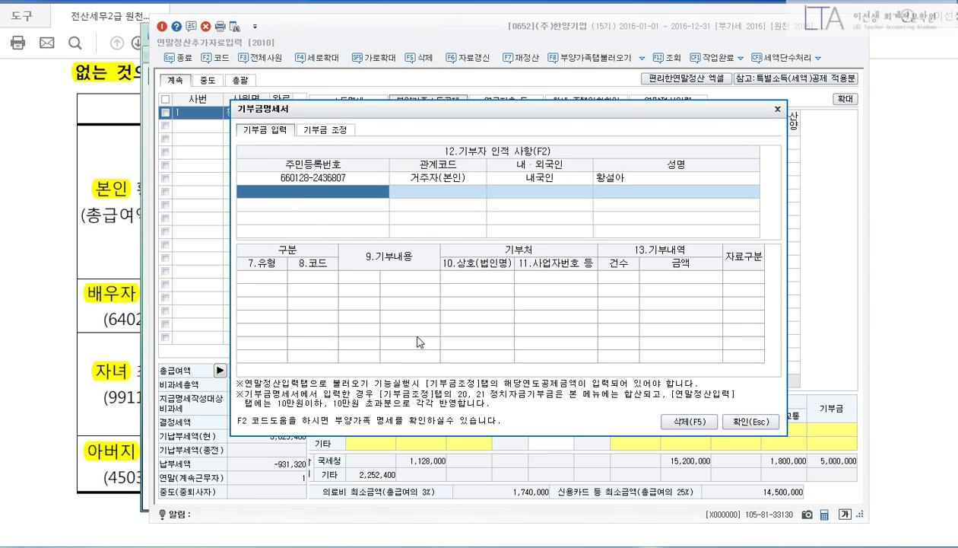
key("F2")
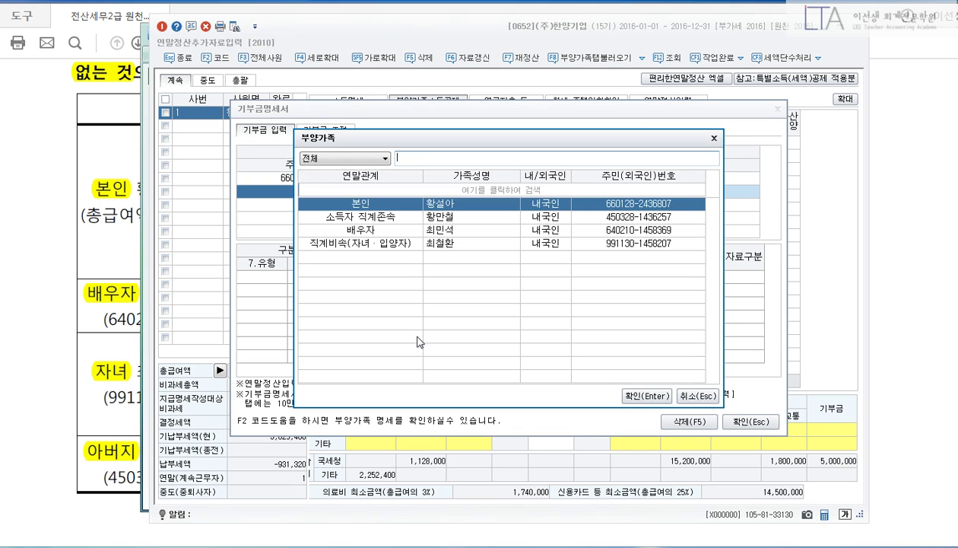
key("Down")
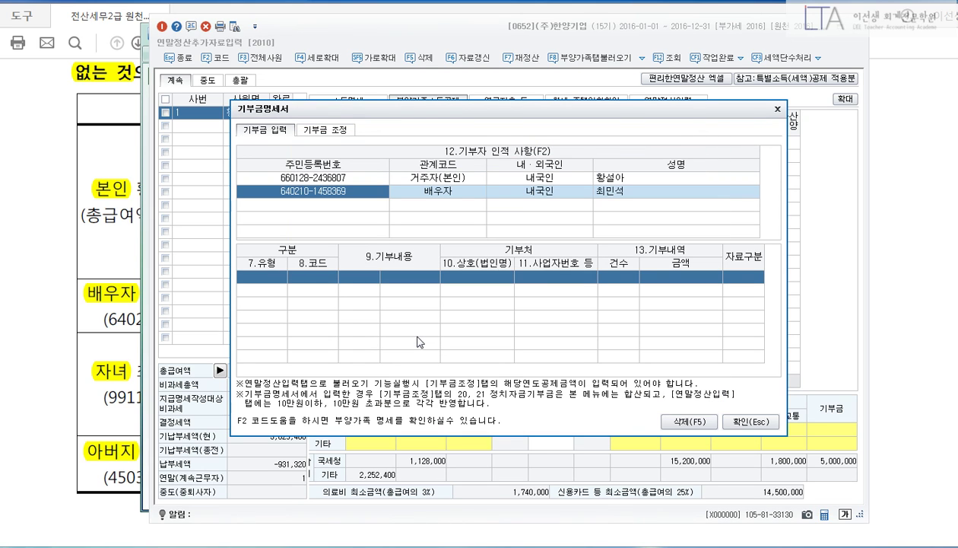
left_click(268, 276)
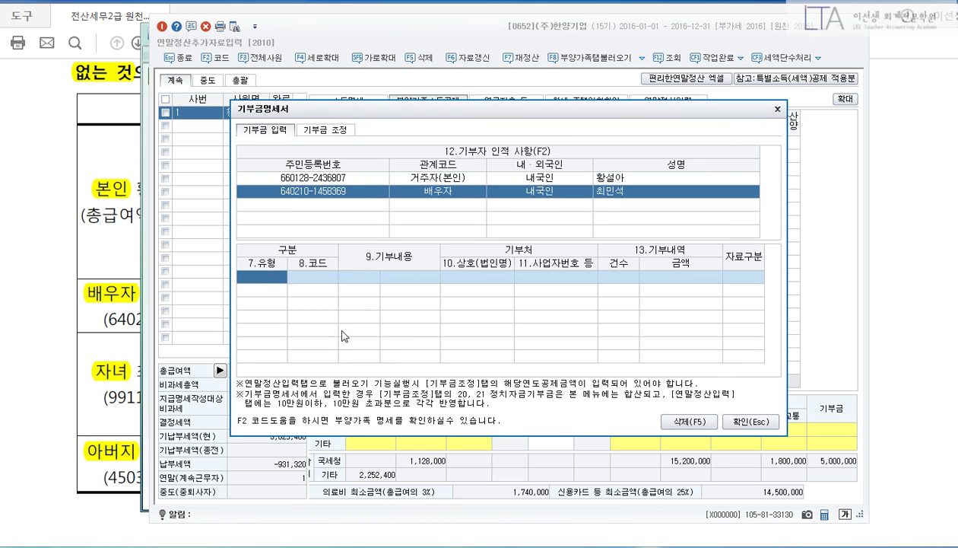
key("F2")
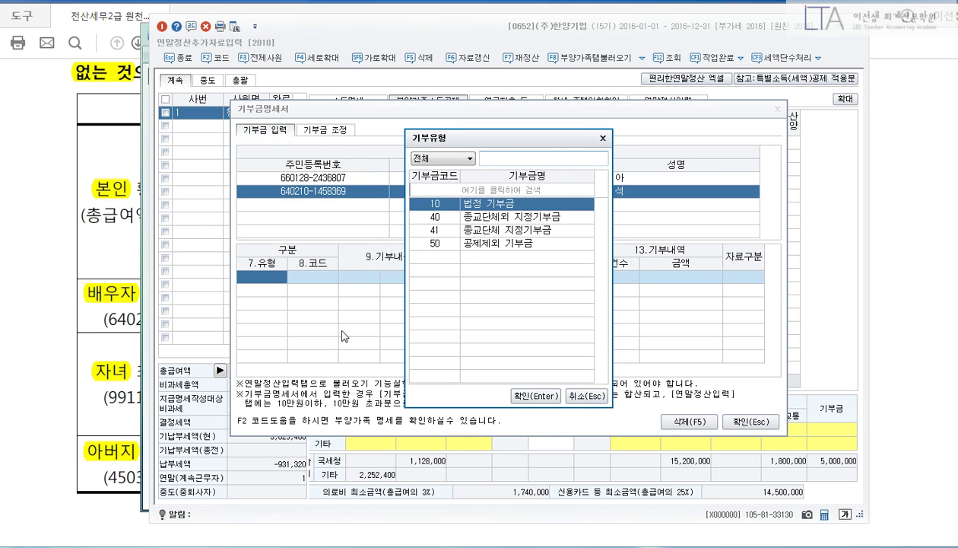
key("Down")
key("Return")
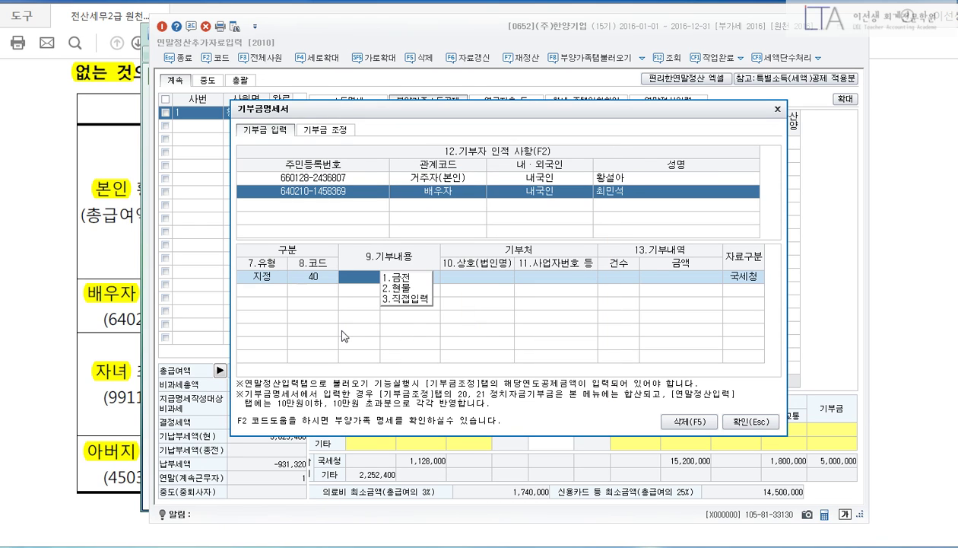
Record a 1,200,000 cash donation to 세이브더칠드런 and close the statement.
key("1")
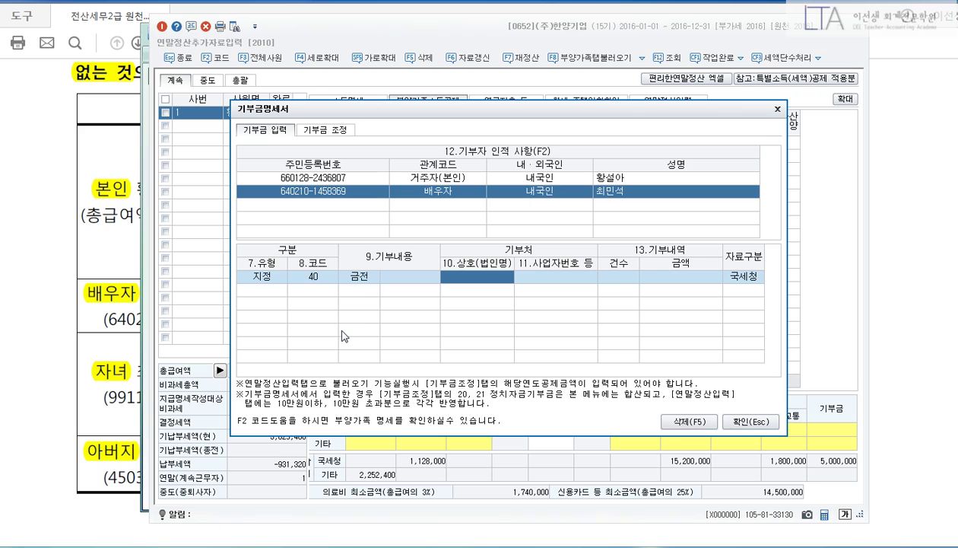
type("세")
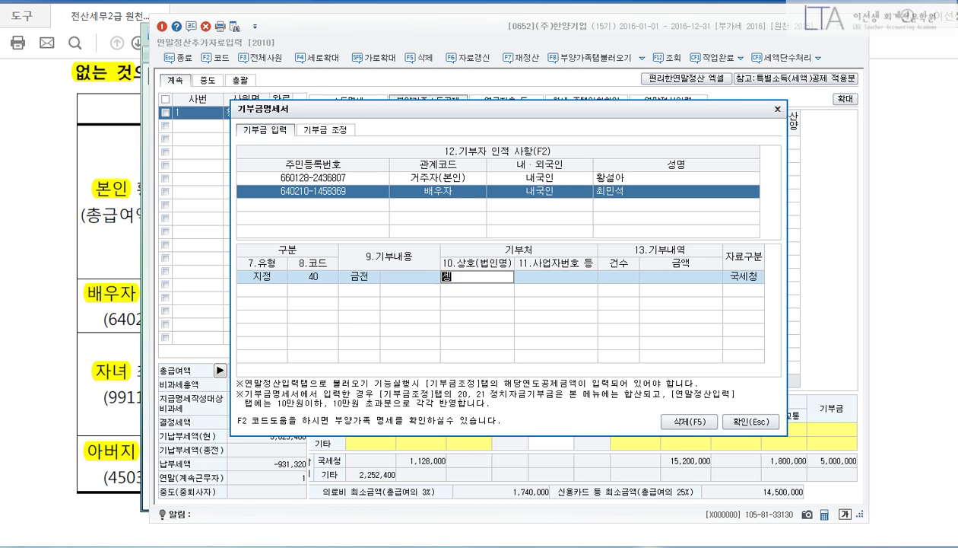
type("이브더칠ㄷ드런")
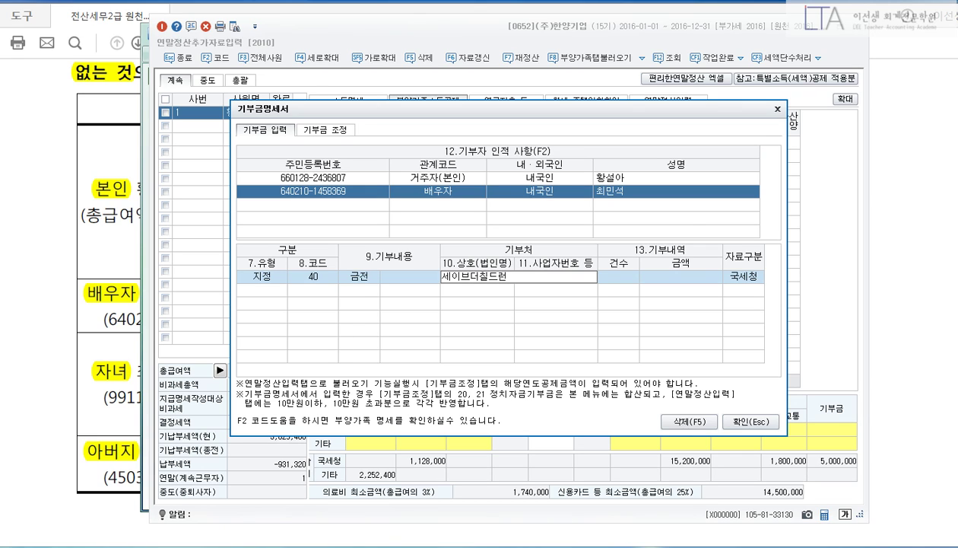
key("Return")
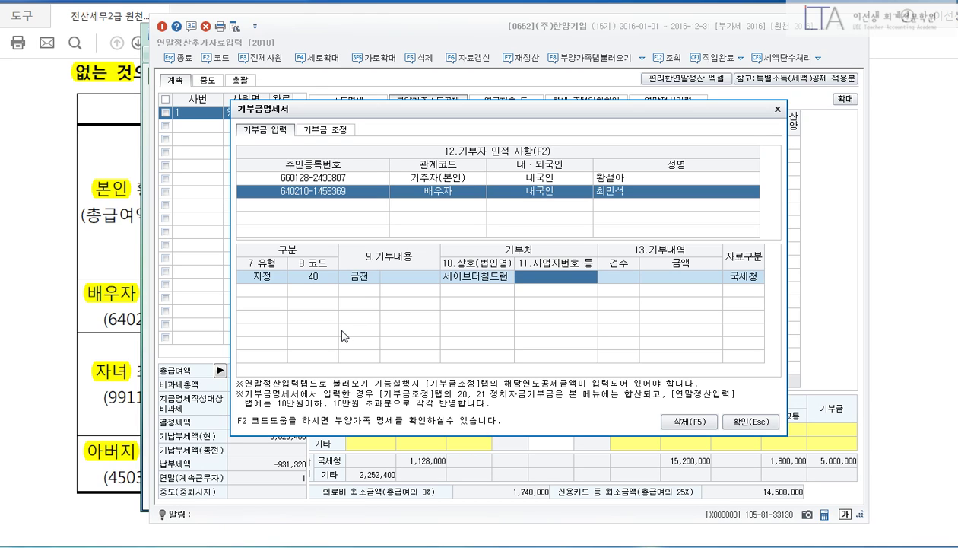
key("Return")
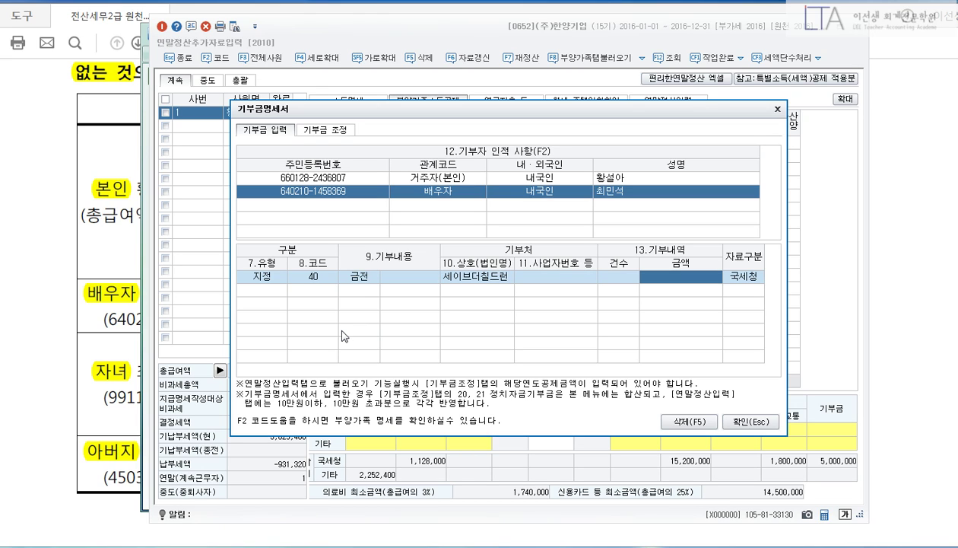
type("1200000")
key("Return")
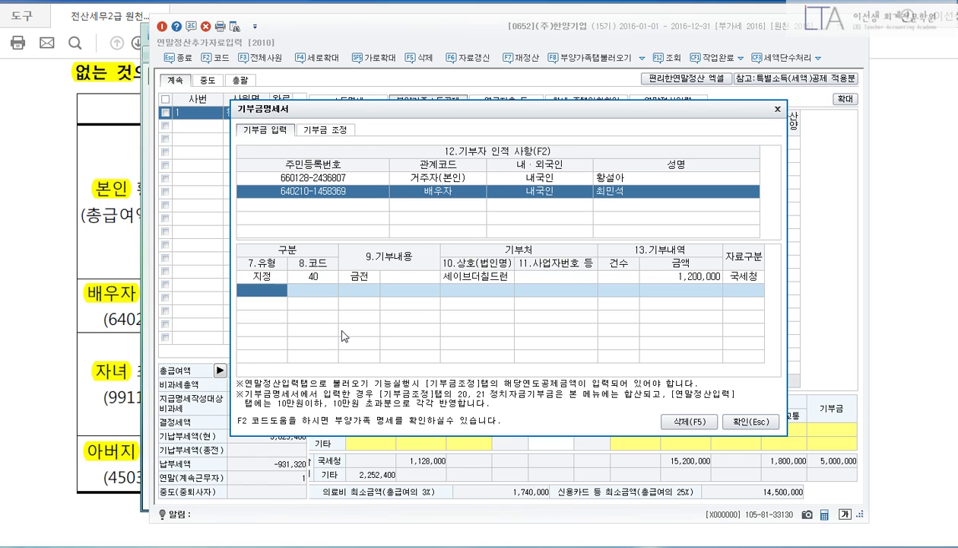
left_click(730, 421)
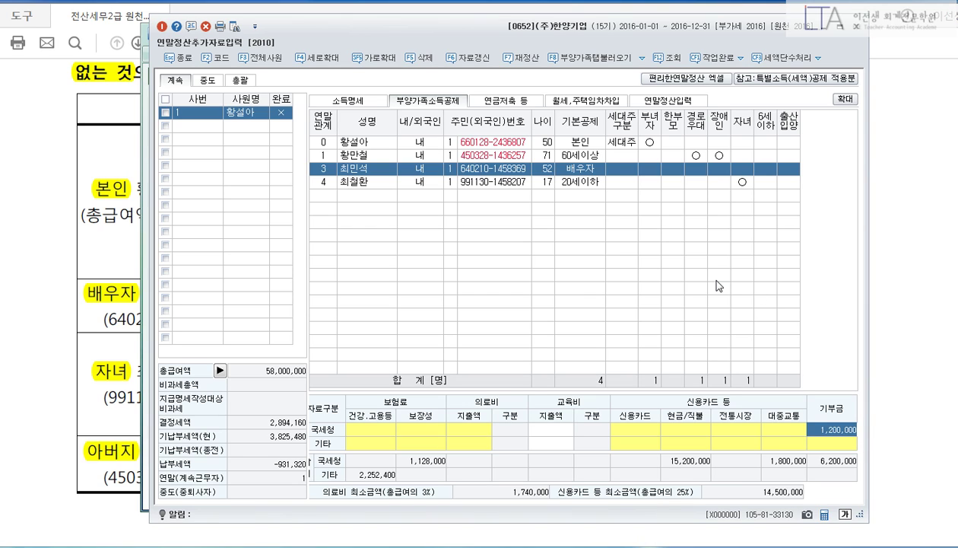
Enter 9,000,000 as the spouse's 국세청 신용카드 amount in the card deduction breakdown.
left_click(374, 186)
left_click(370, 173)
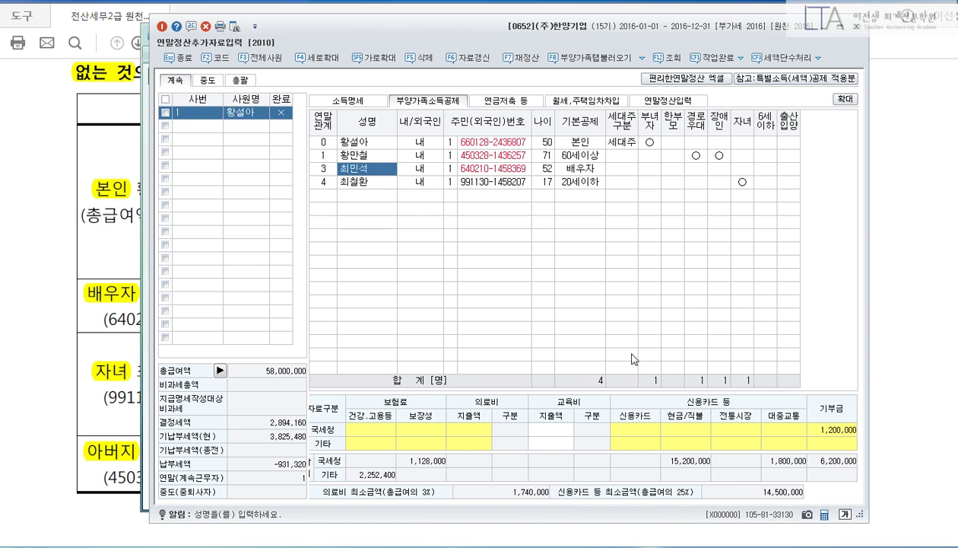
left_click(670, 433)
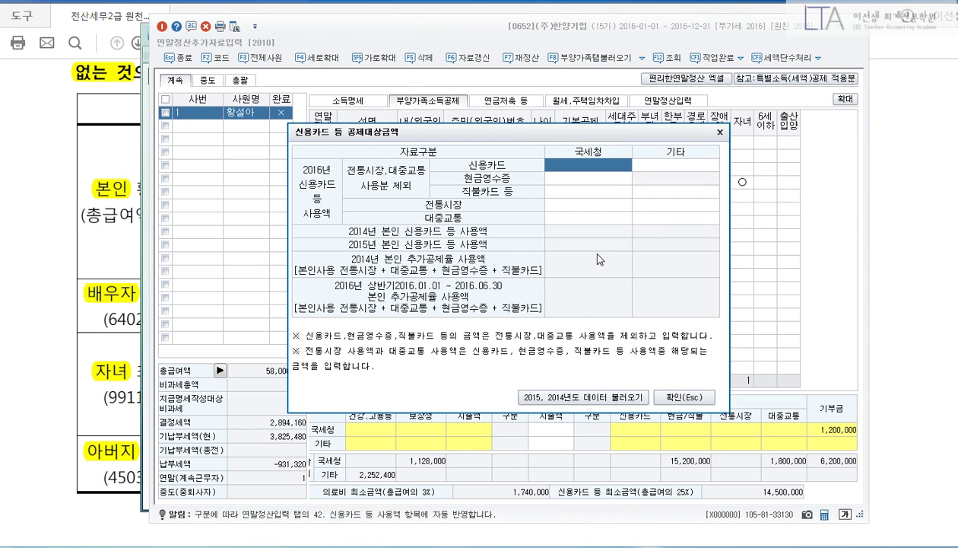
left_click(567, 166)
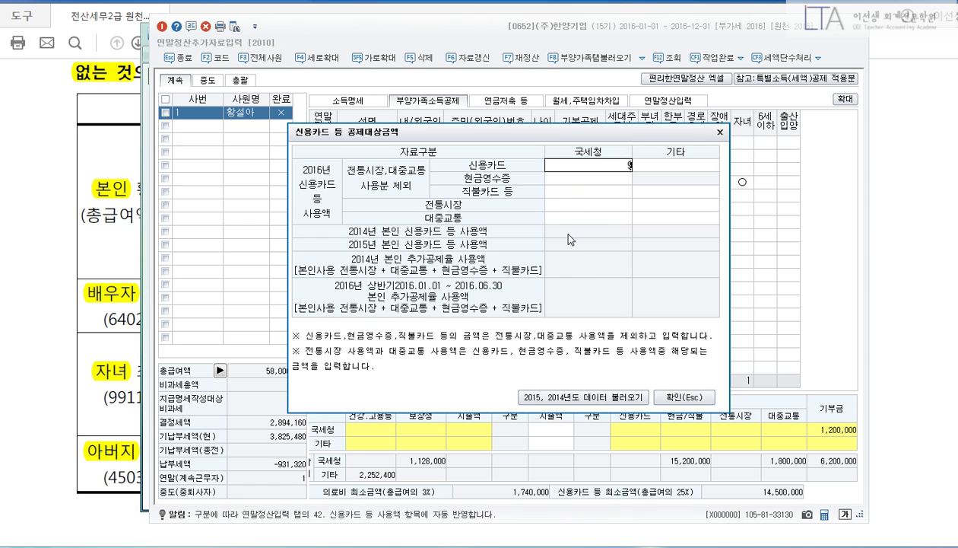
type("9000000")
key("Return")
left_click(670, 396)
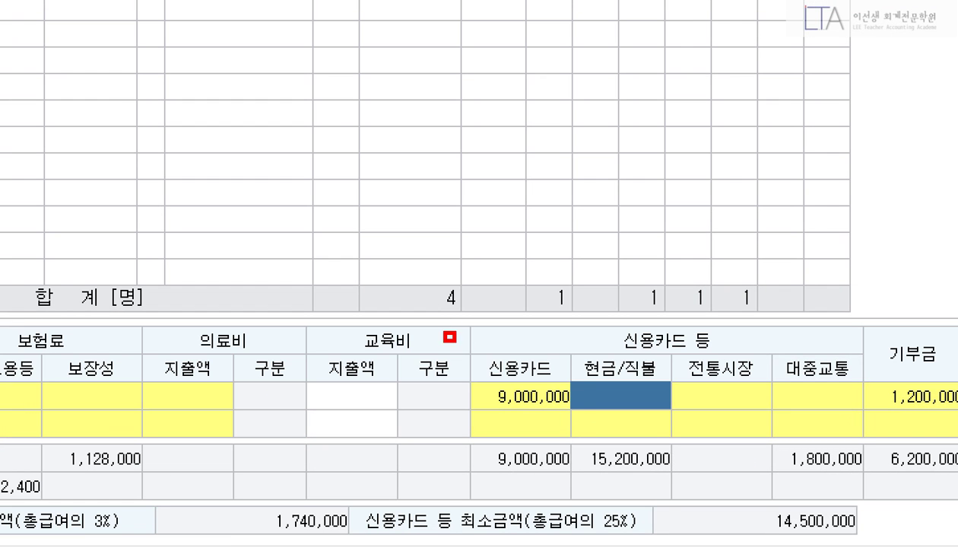
left_click_drag(445, 332, 602, 441)
key("Escape")
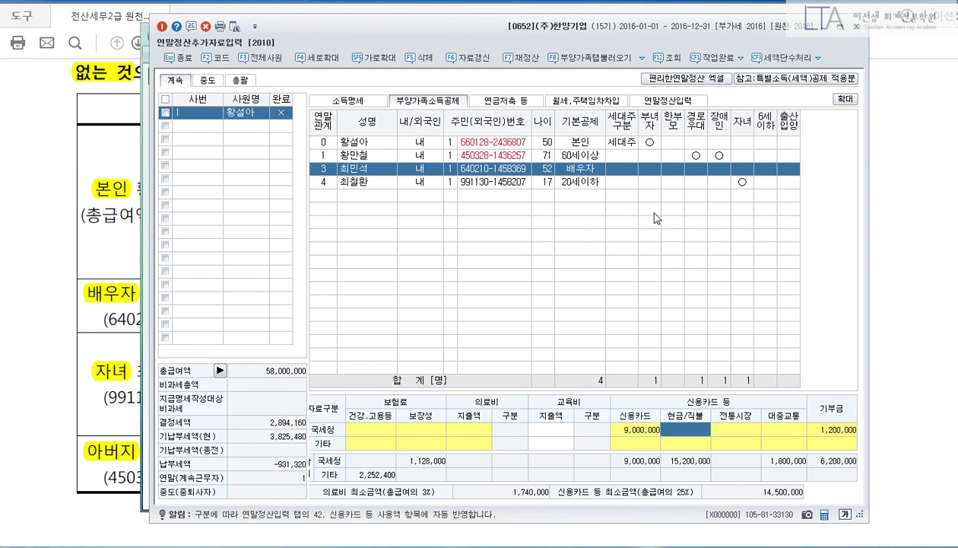
left_click(374, 181)
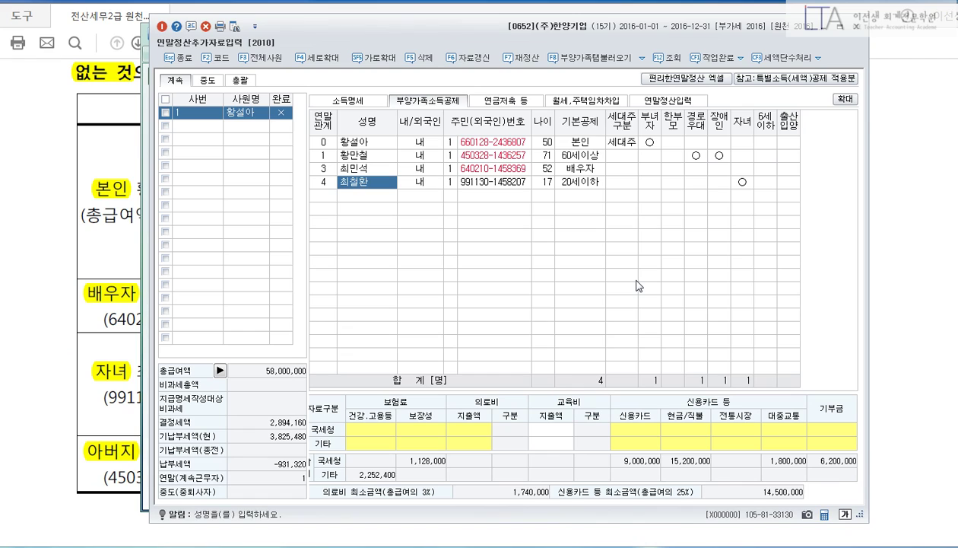
Enter the child's 2,400,000 국세청 education expense and classify it as 2.초중고.
left_click(557, 430)
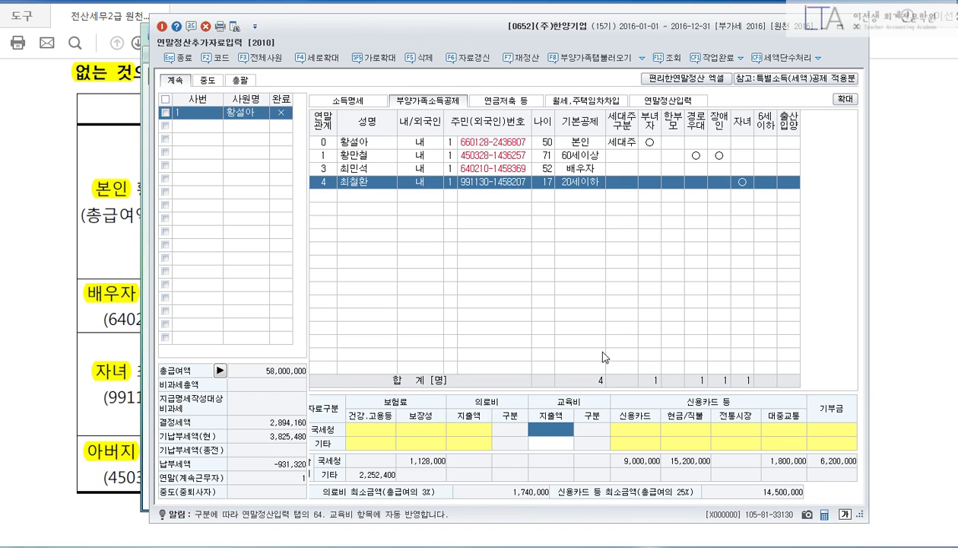
type("2400000")
key("Return")
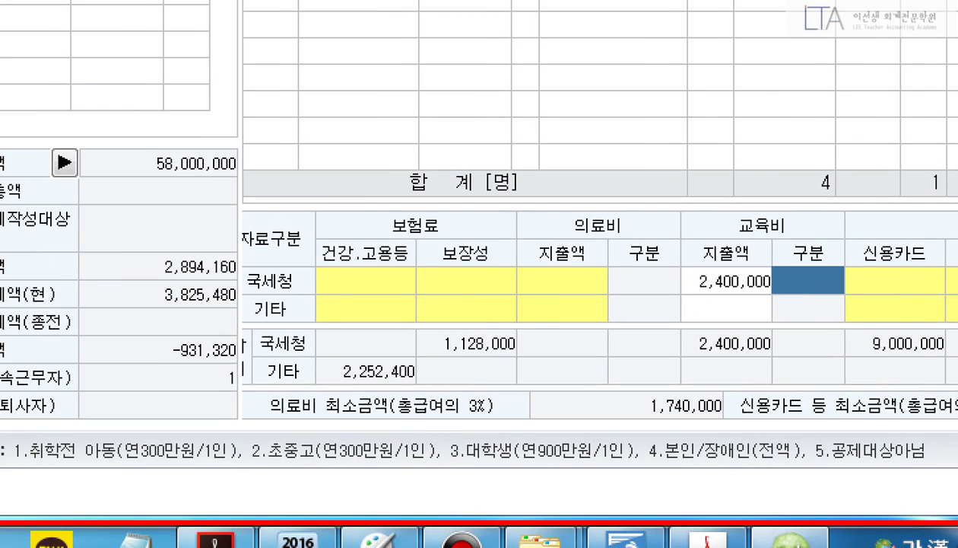
mouse_move(235, 416)
left_mouse_down()
mouse_move(401, 487)
mouse_move(443, 488)
left_mouse_up()
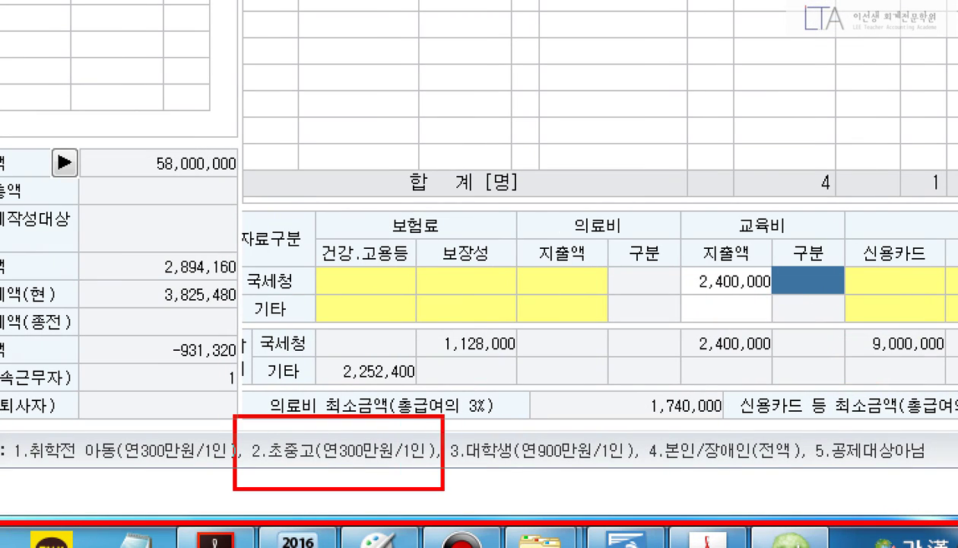
type("2")
key("Return")
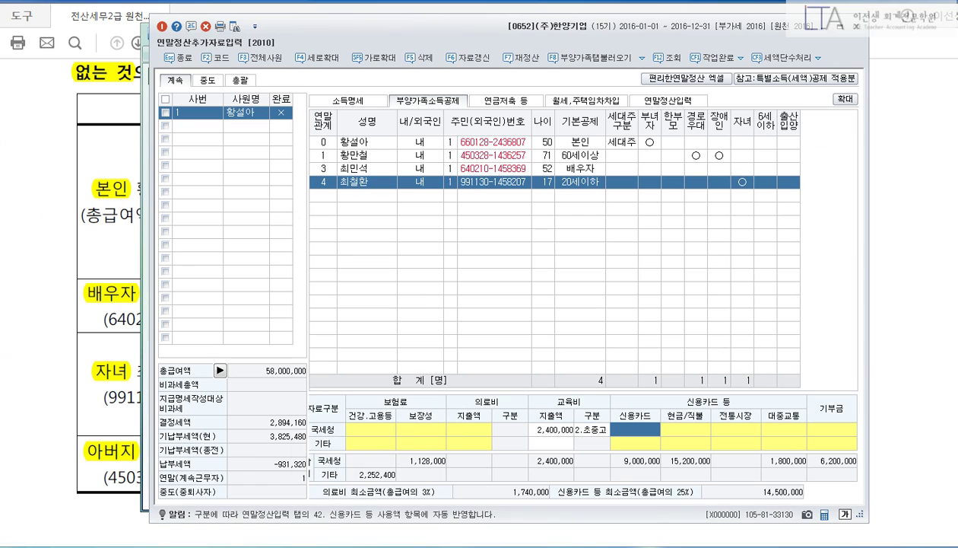
key("Left")
key("Left")
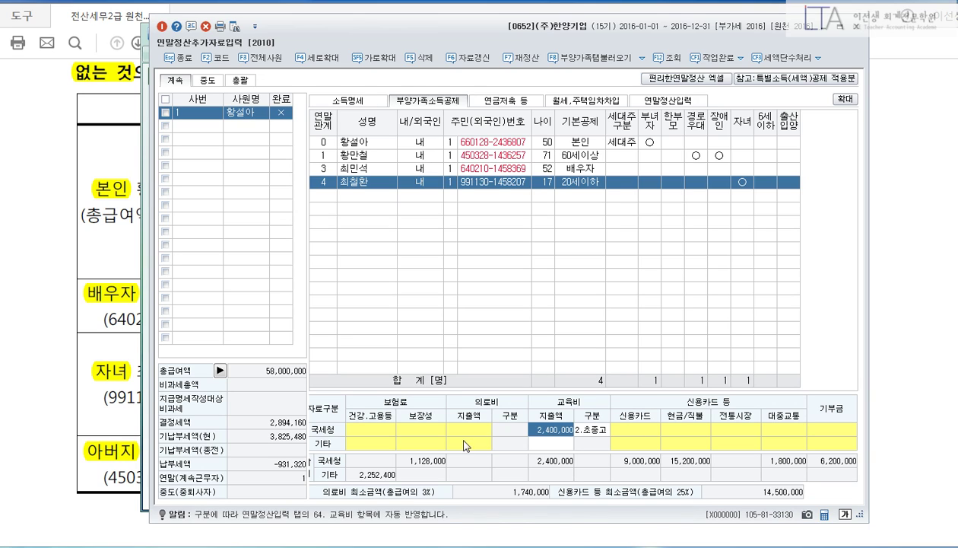
Open the medical expense statement, check the evidence code choices, and close it unchanged.
key("Left")
key("Left")
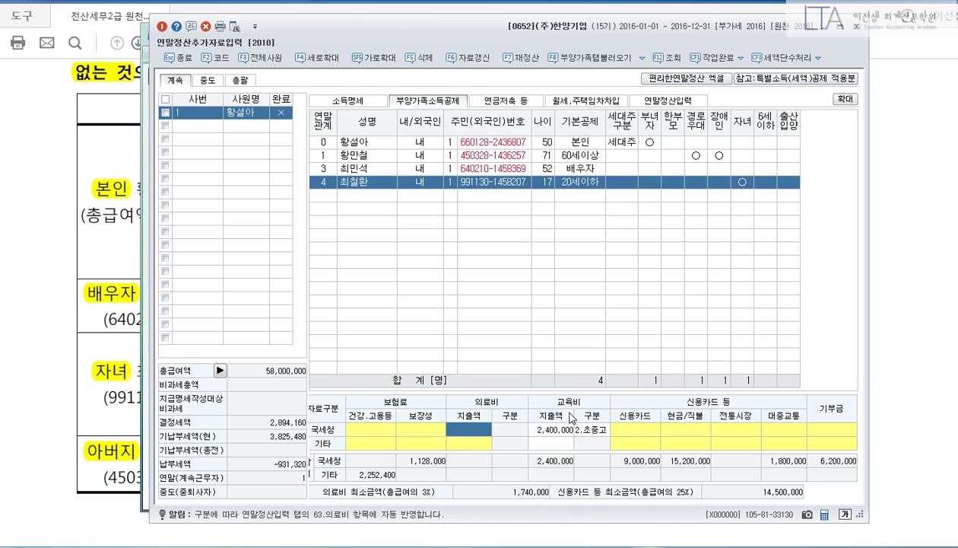
key("Return")
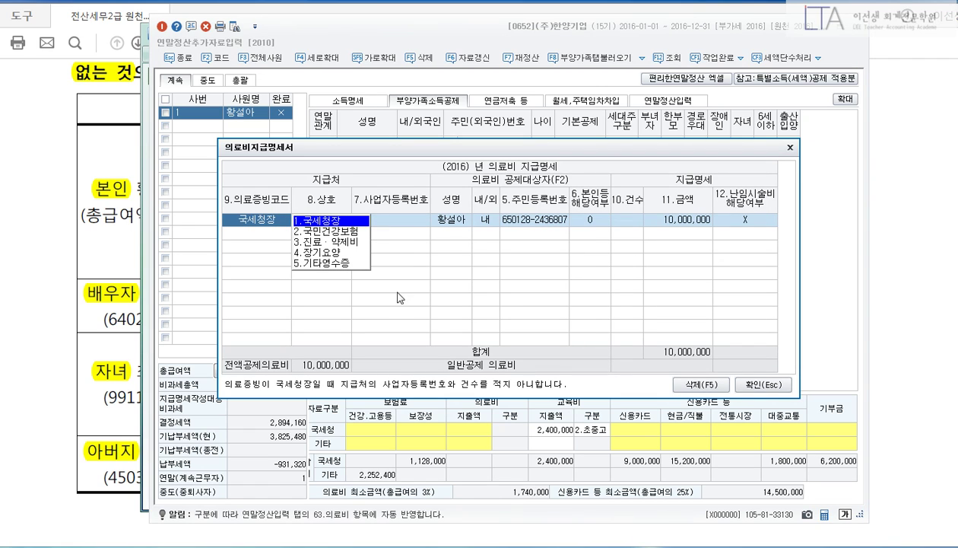
left_click(411, 225)
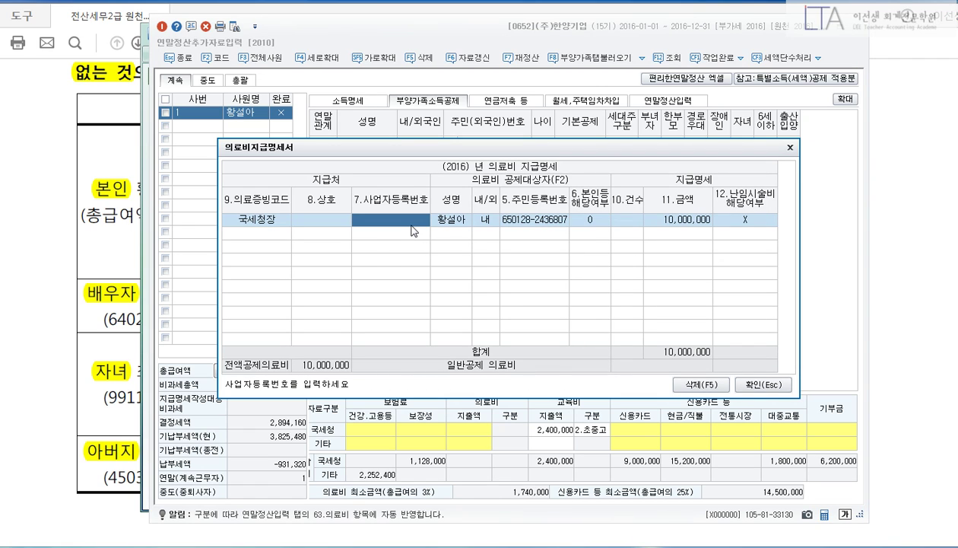
left_click(242, 219)
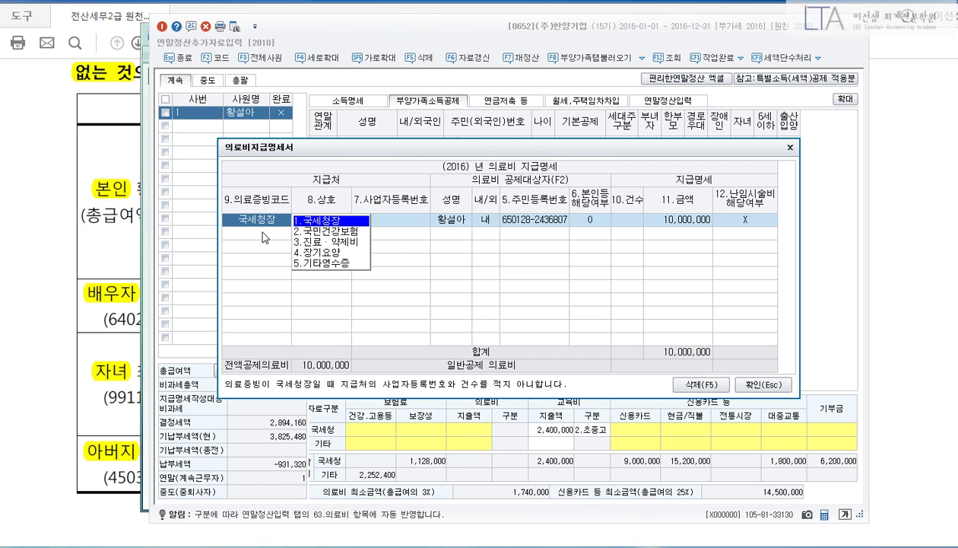
key("Escape")
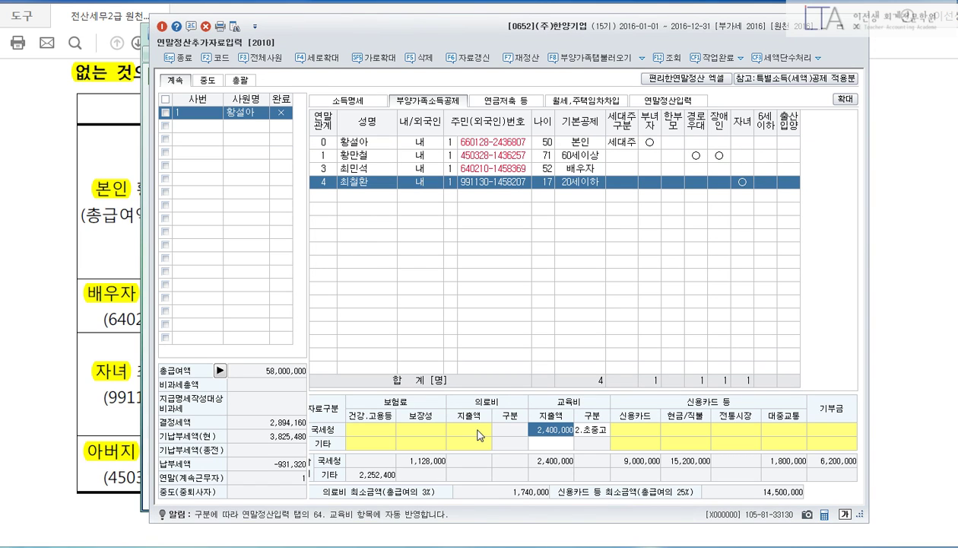
Add a 1,000,000 medical expense for the child with evidence code 1.국세청장.
left_click(478, 430)
double_click(478, 431)
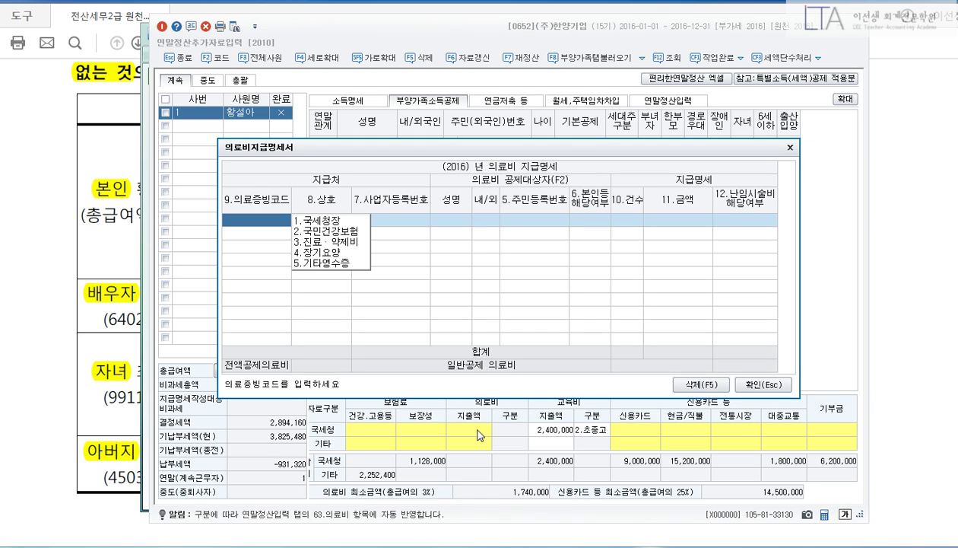
key("1")
key("Return")
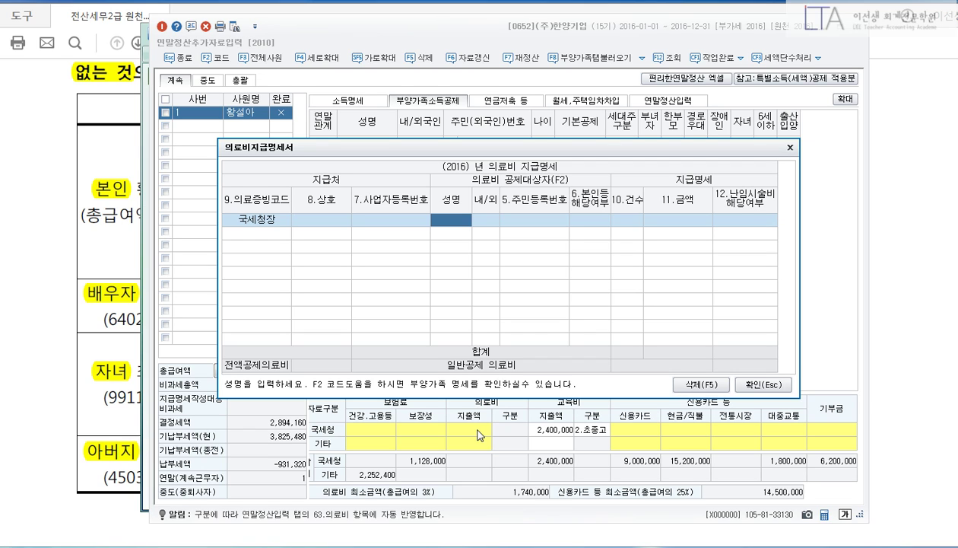
key("F2")
key("Down")
key("Down")
key("Down")
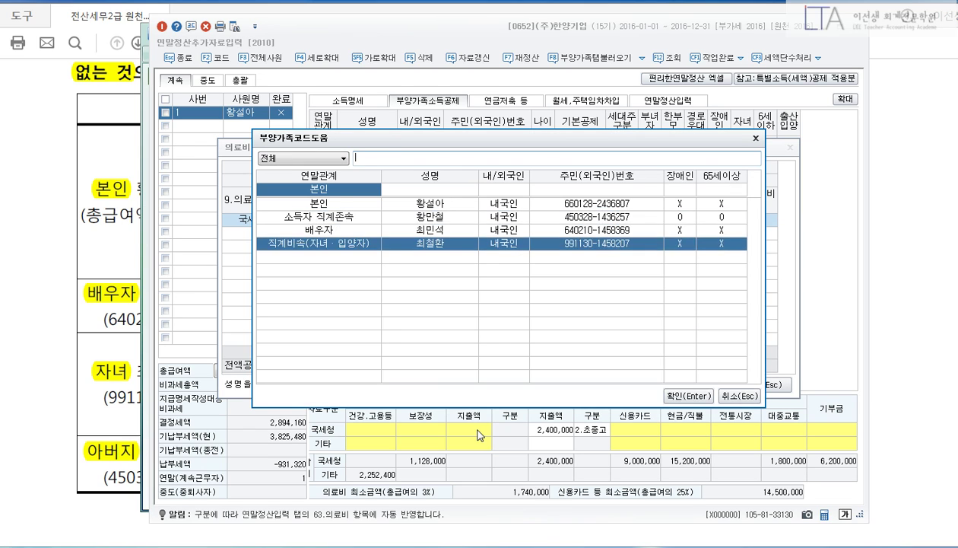
key("Return")
type("1,000,000")
key("Return")
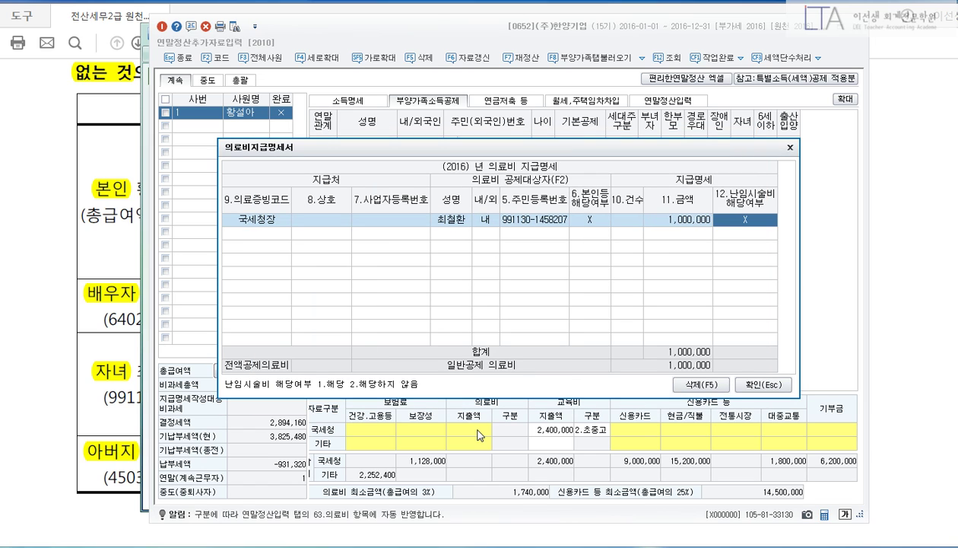
left_click(757, 385)
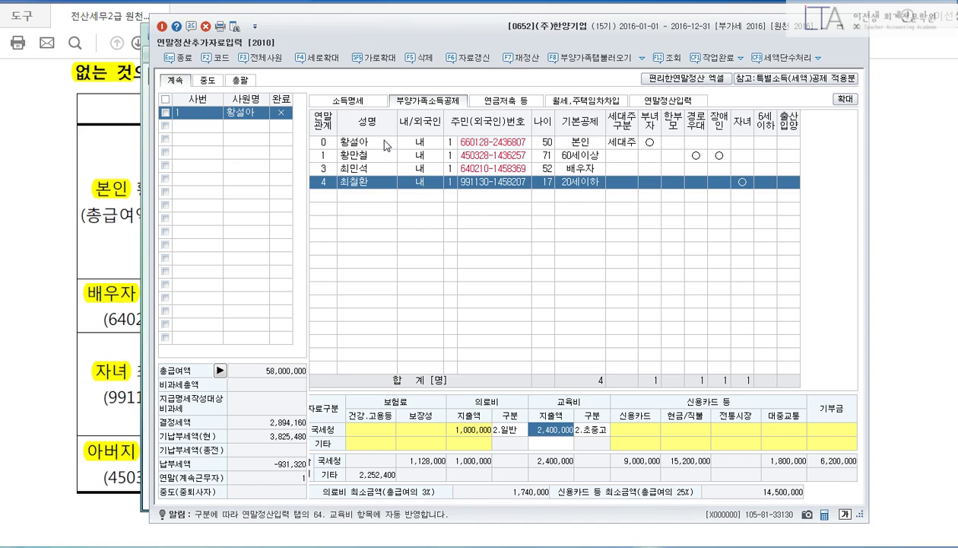
left_click(378, 141)
left_click(466, 428)
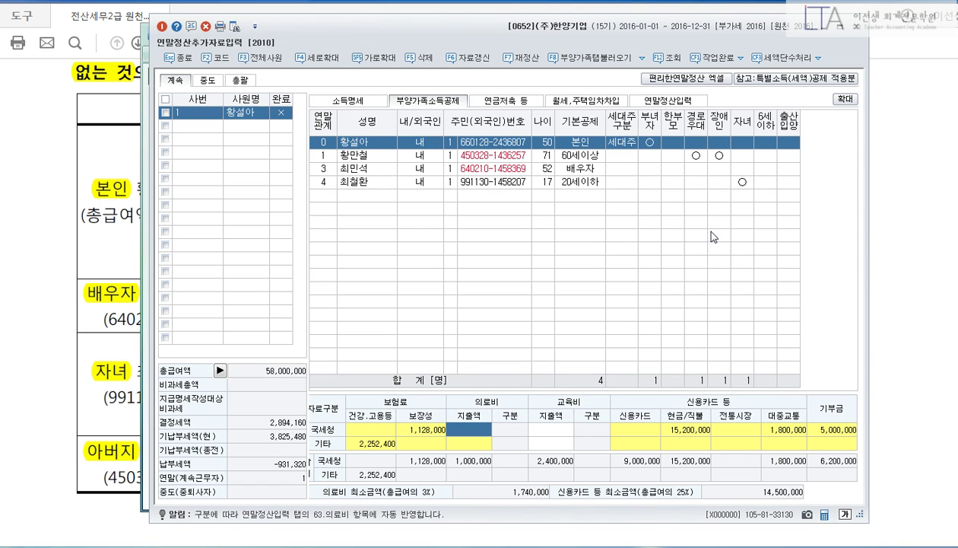
Add a second 국세청장 row for 본인 with a 4,000,000 medical expense, not infertility treatment.
key("Return")
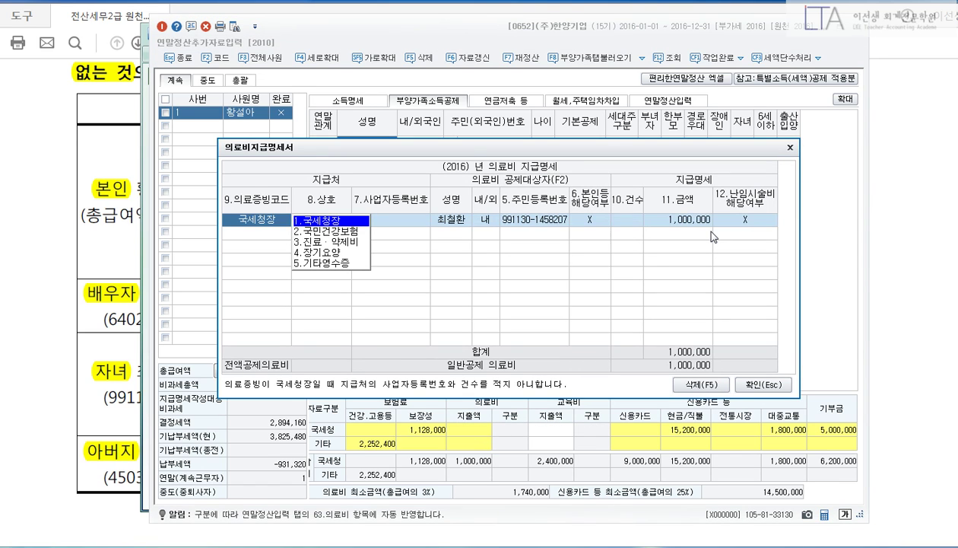
key("Return")
key("Return")
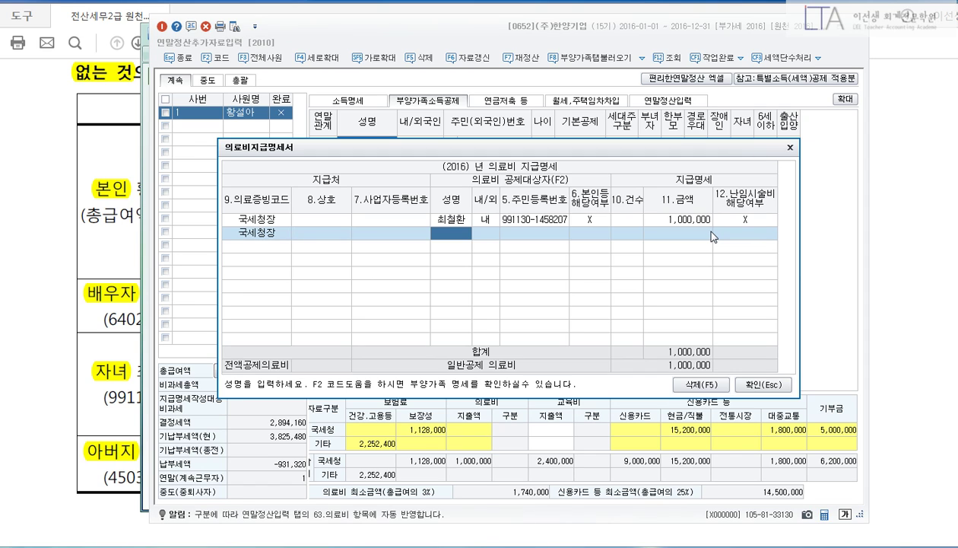
key("F2")
key("Return")
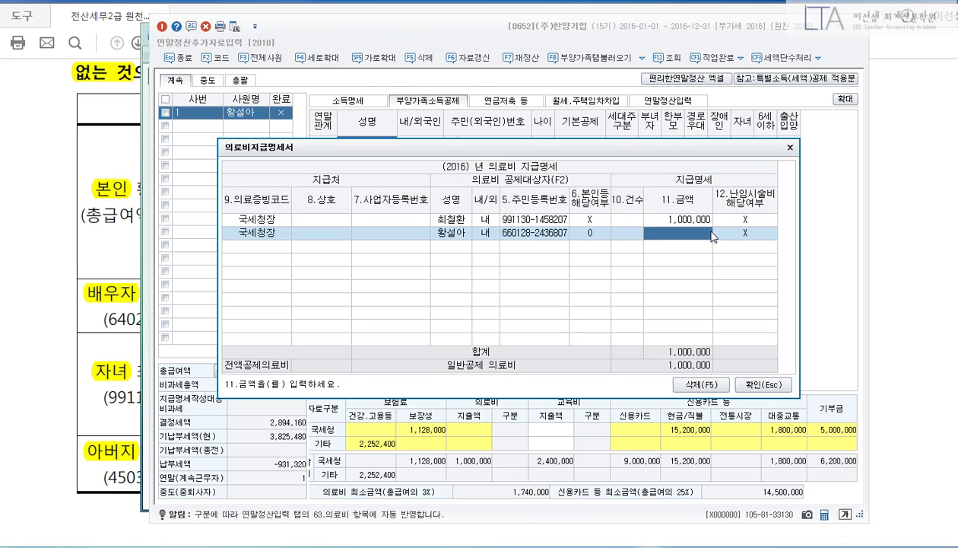
type("4000000")
key("Return")
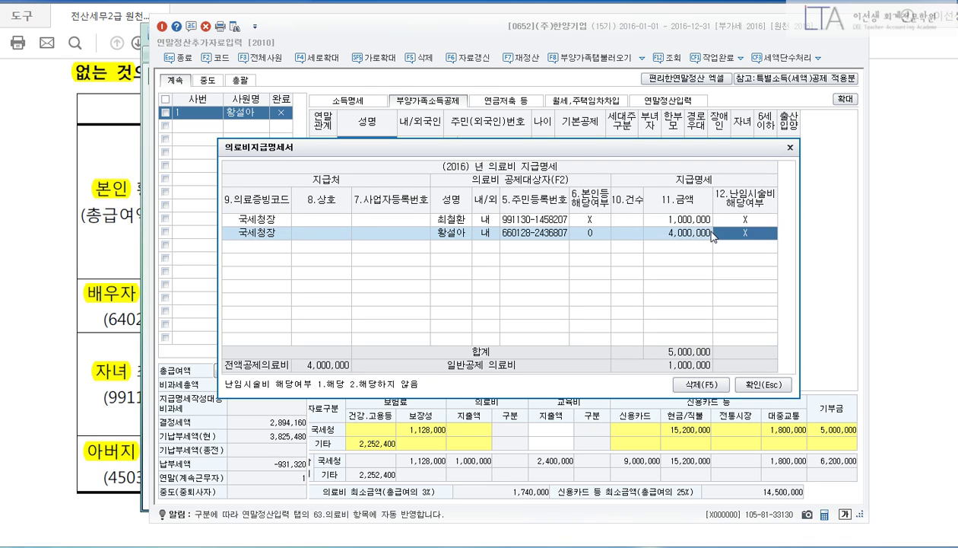
key("Return")
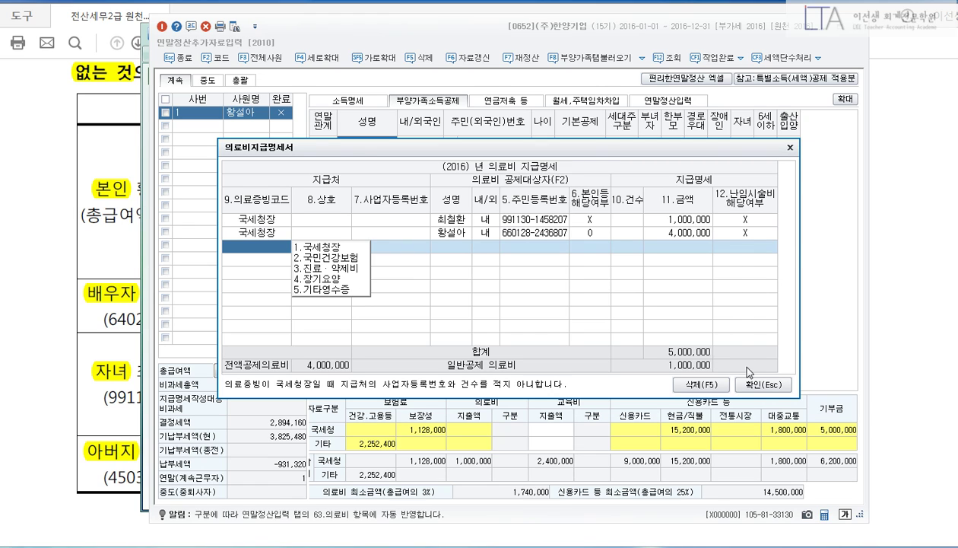
left_click(766, 385)
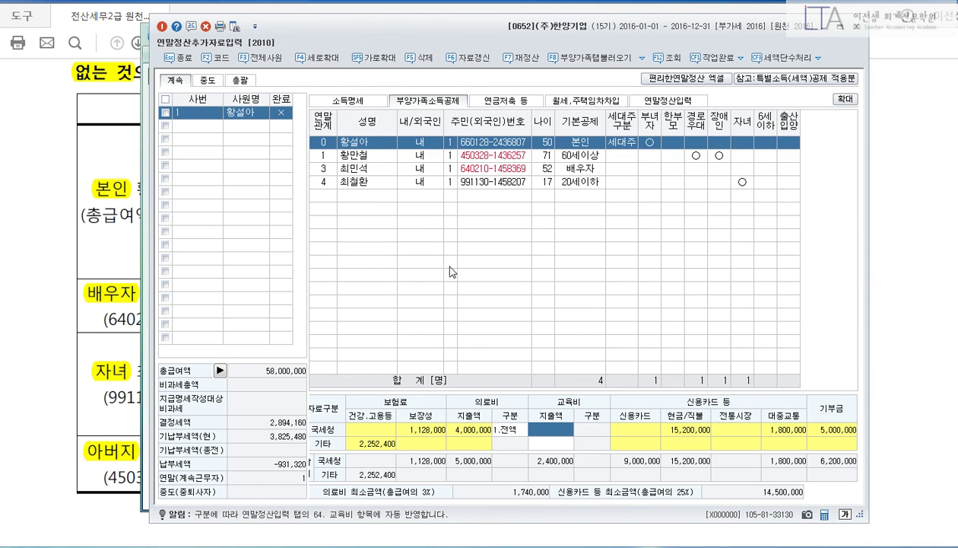
left_click(365, 182)
left_click(480, 429)
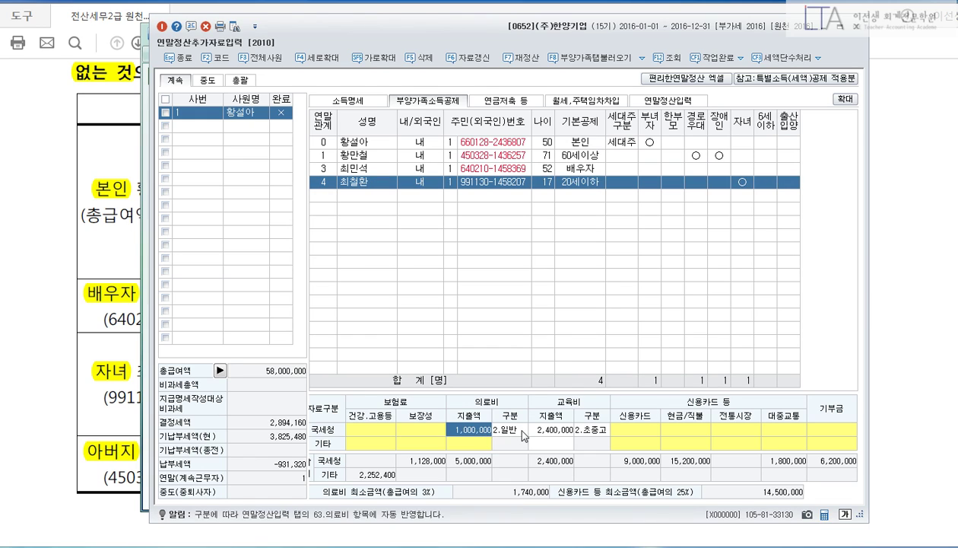
Change the child's 11.금액 in the medical expense statement to 1,500,000.
left_click(517, 429)
left_click(376, 183)
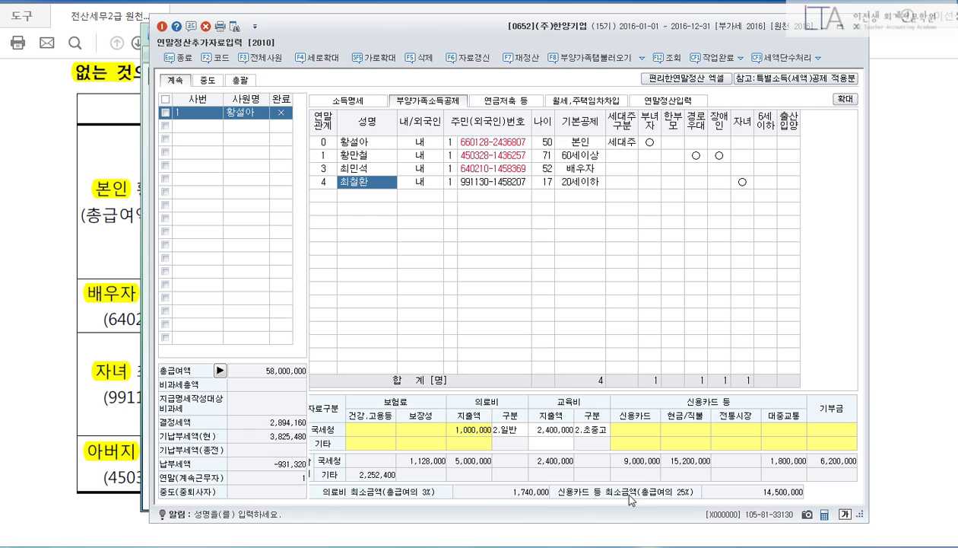
left_click(486, 431)
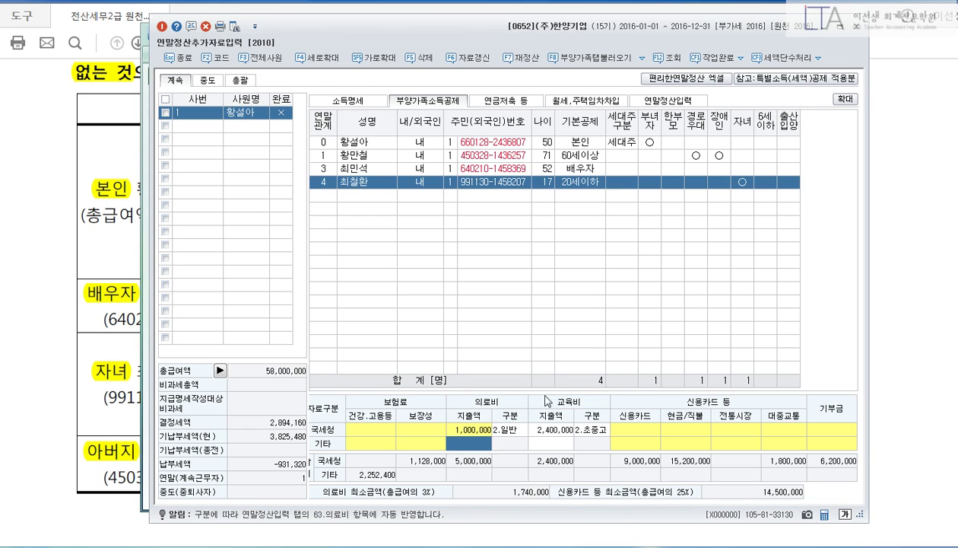
left_click(500, 430)
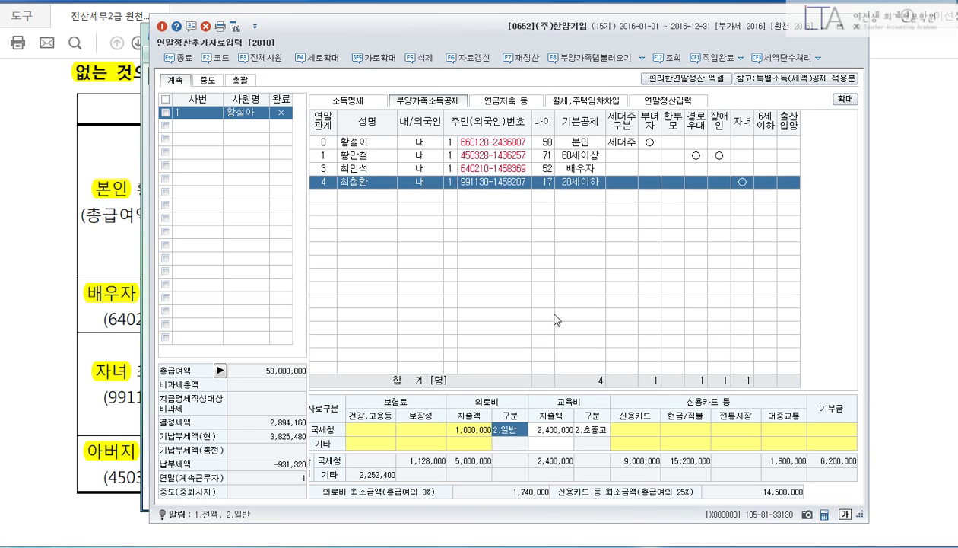
key("Return")
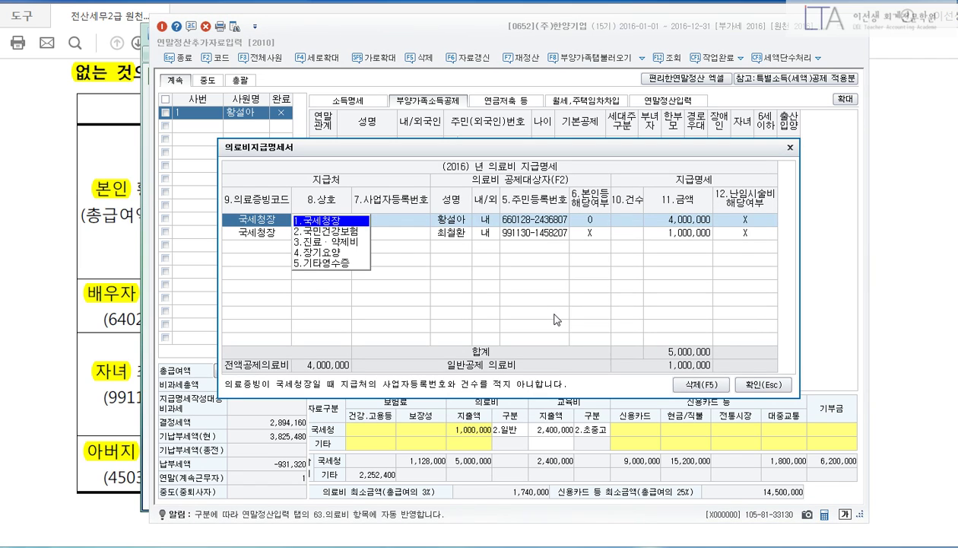
key("Down")
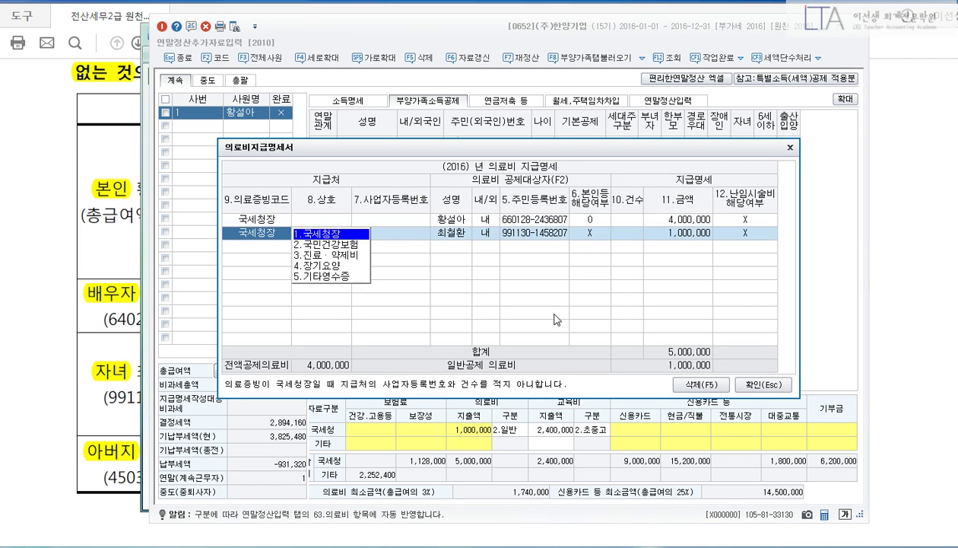
key("Return")
key("Return")
key("Return")
key("Return")
key("Return")
key("Return")
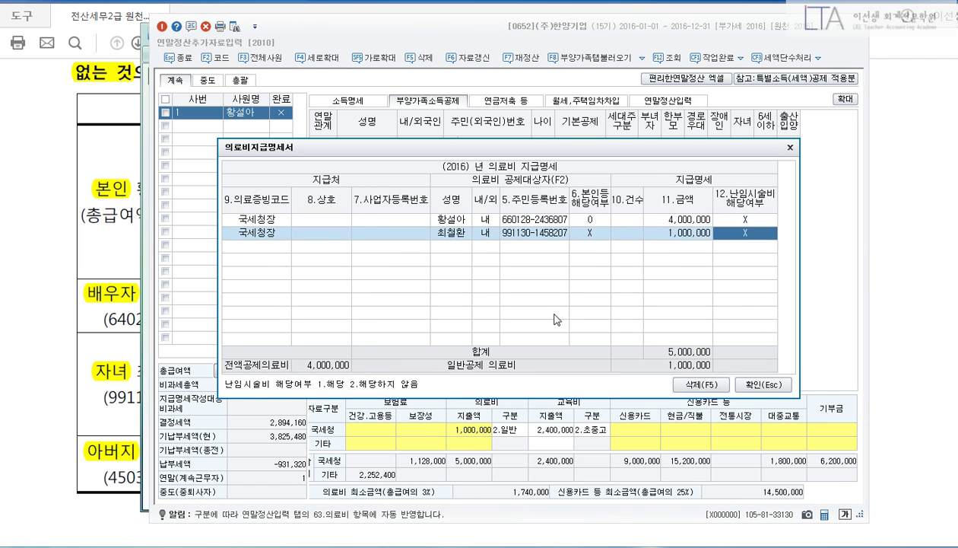
type("1500000")
key("Return")
left_click(758, 384)
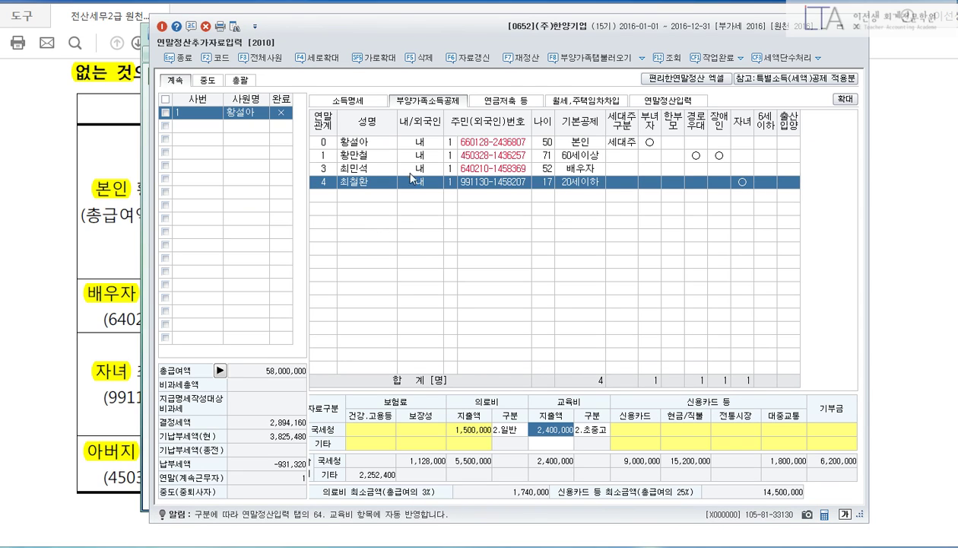
left_click(373, 156)
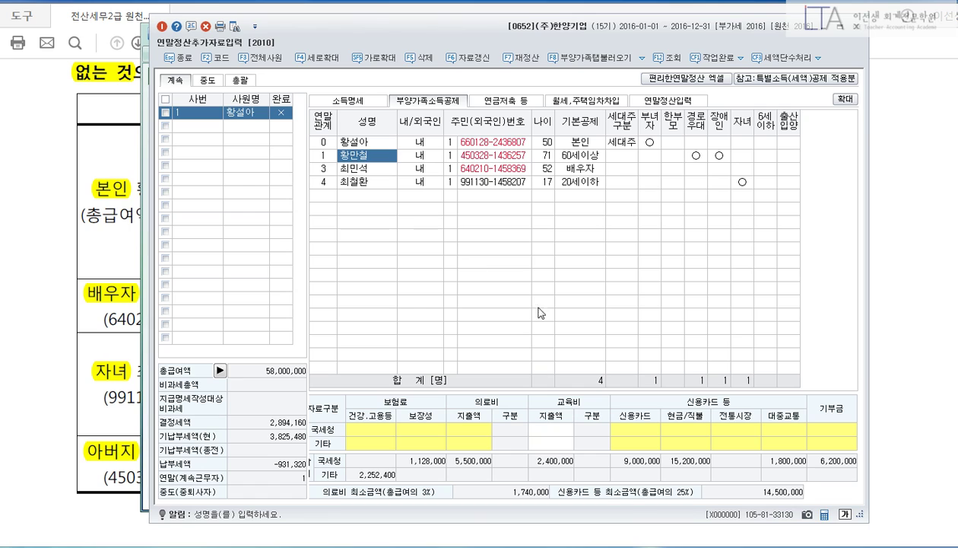
Enter 2,000,000 under the parent's 장애인전용 보장성보험 국세청 amount.
left_click(420, 430)
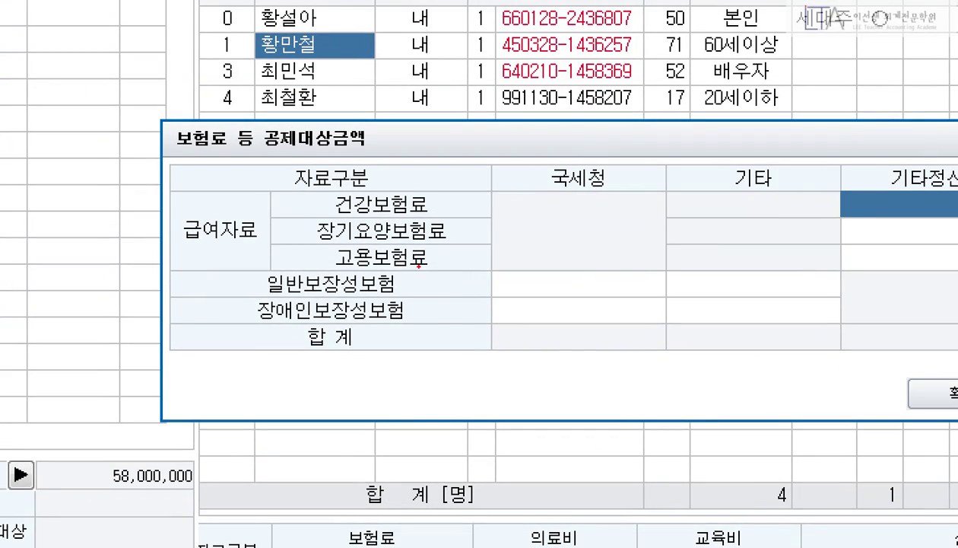
left_click_drag(350, 284, 442, 297)
left_click_drag(466, 327, 663, 355)
left_click_drag(589, 330, 601, 333)
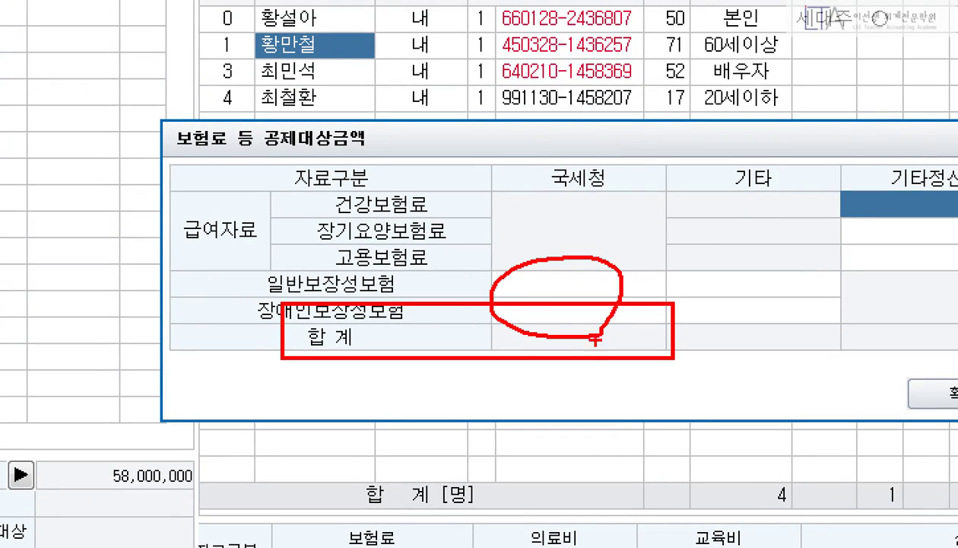
key("Escape")
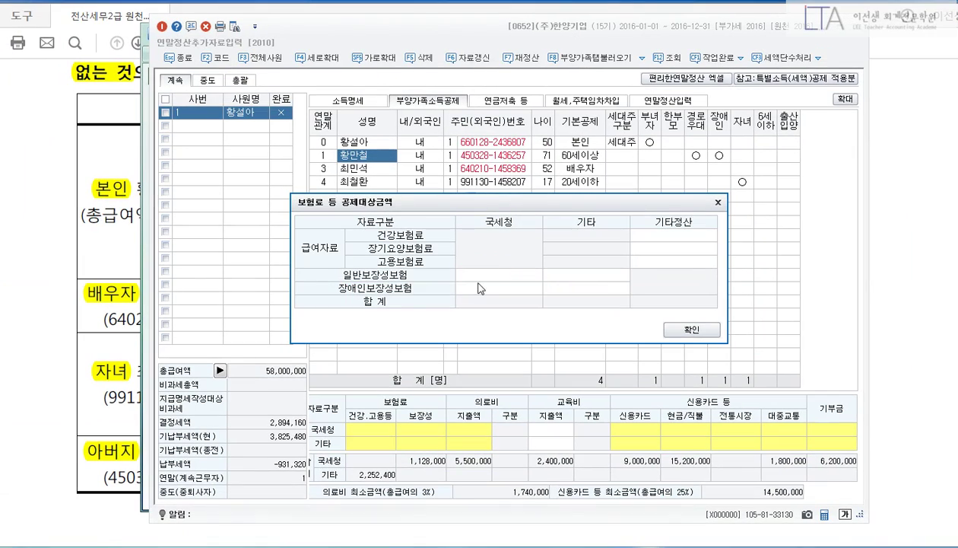
left_click(480, 288)
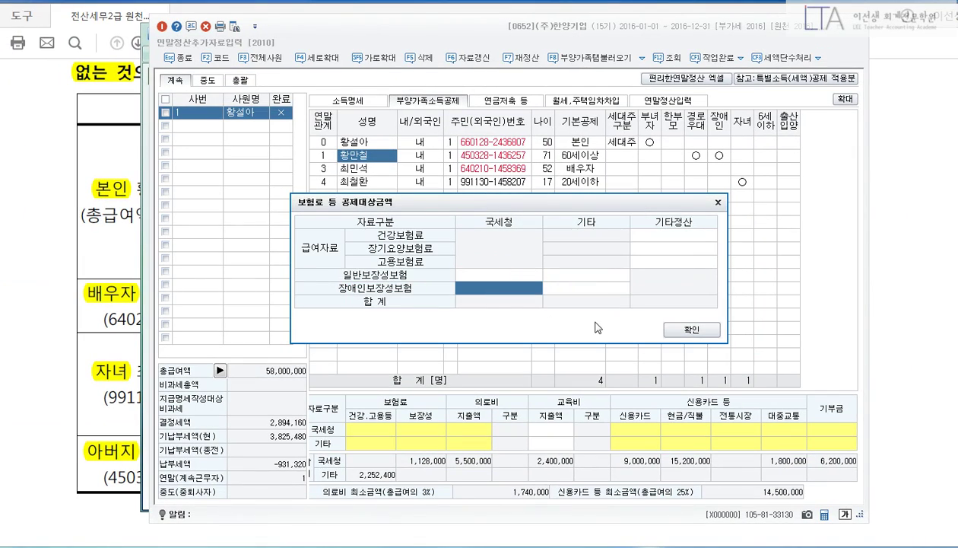
type("2000000")
key("Return")
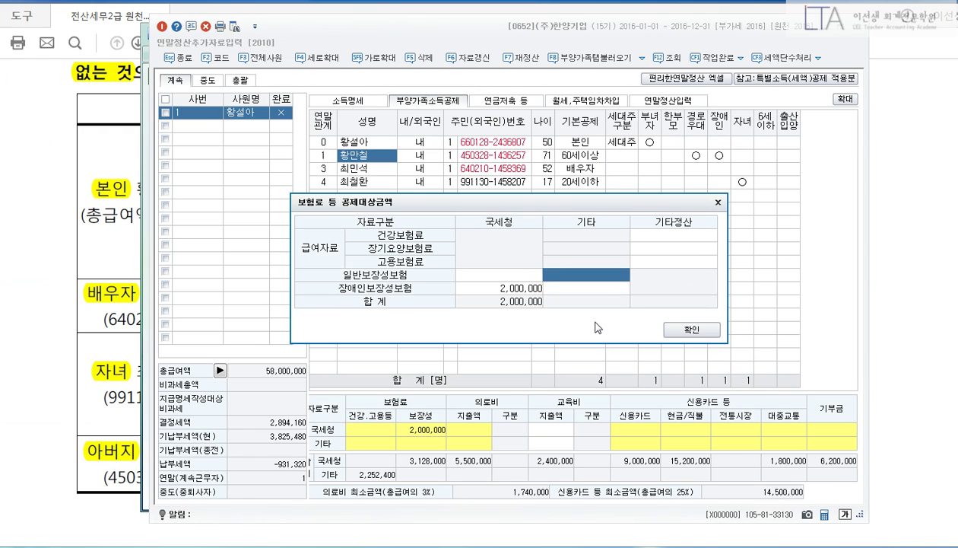
left_click(714, 327)
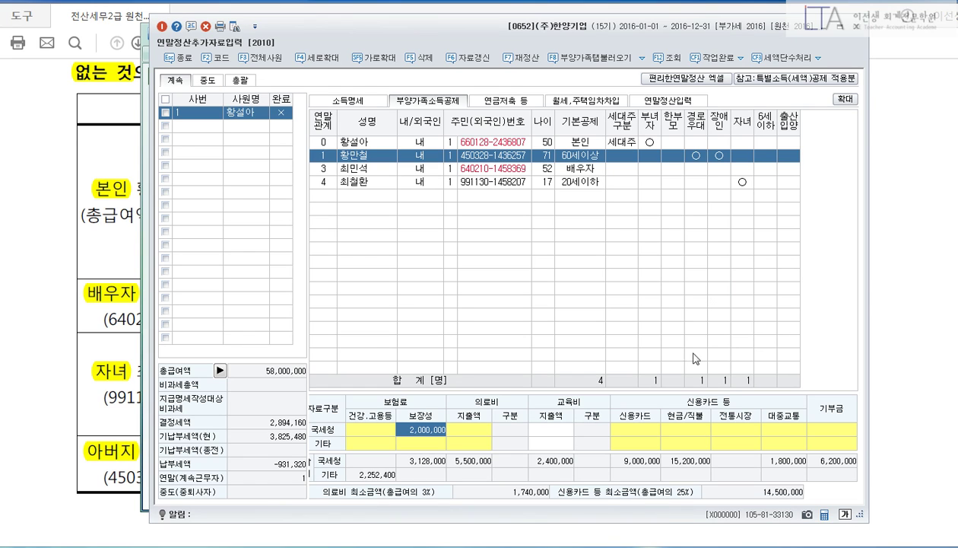
Add a code-1 row for the father's 7,000,000 medical expense to the 의료비 statement and apply it.
left_click(468, 429)
key("Return")
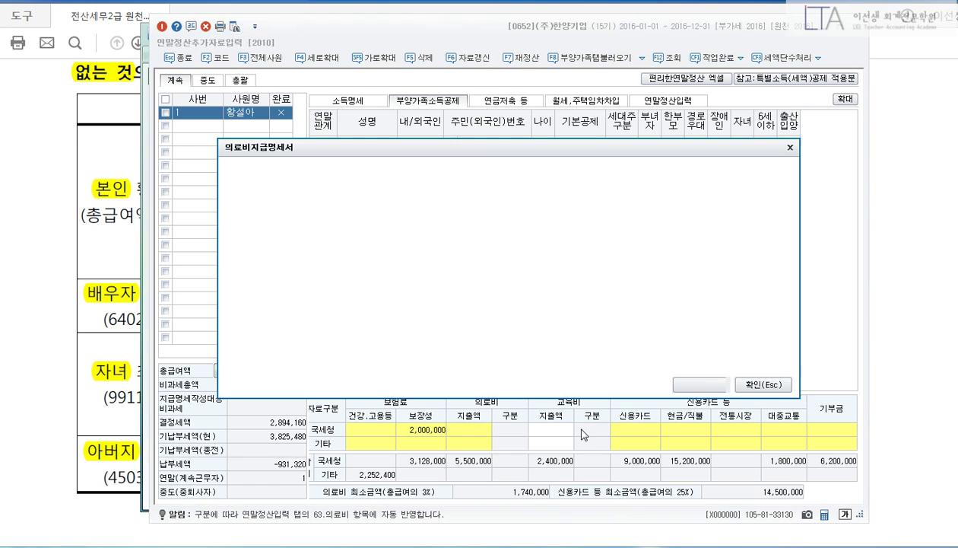
type("1")
key("Return")
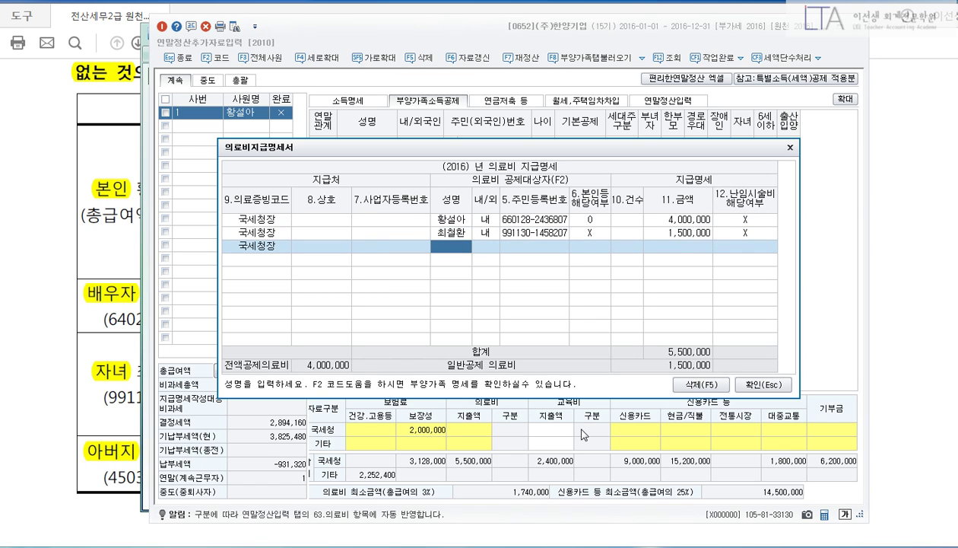
key("F2")
key("Down")
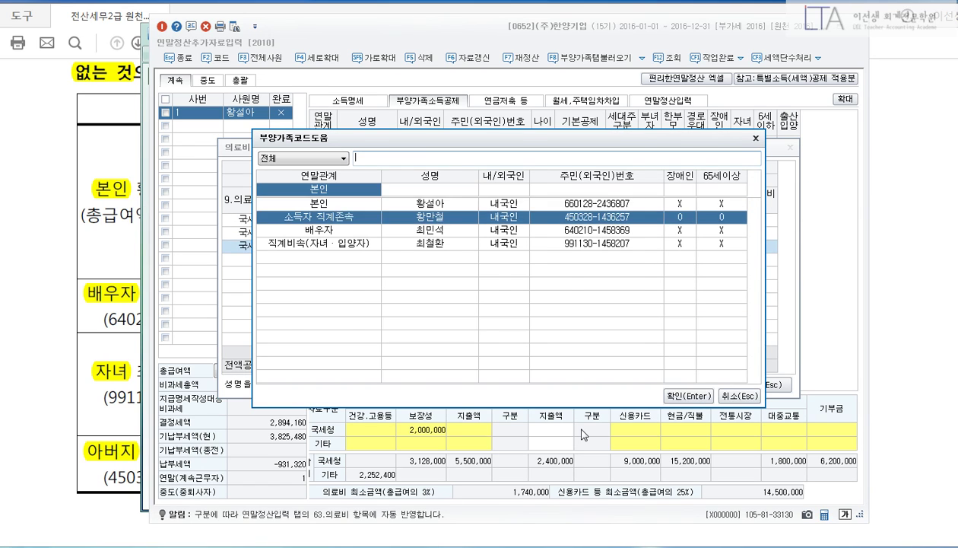
key("Return")
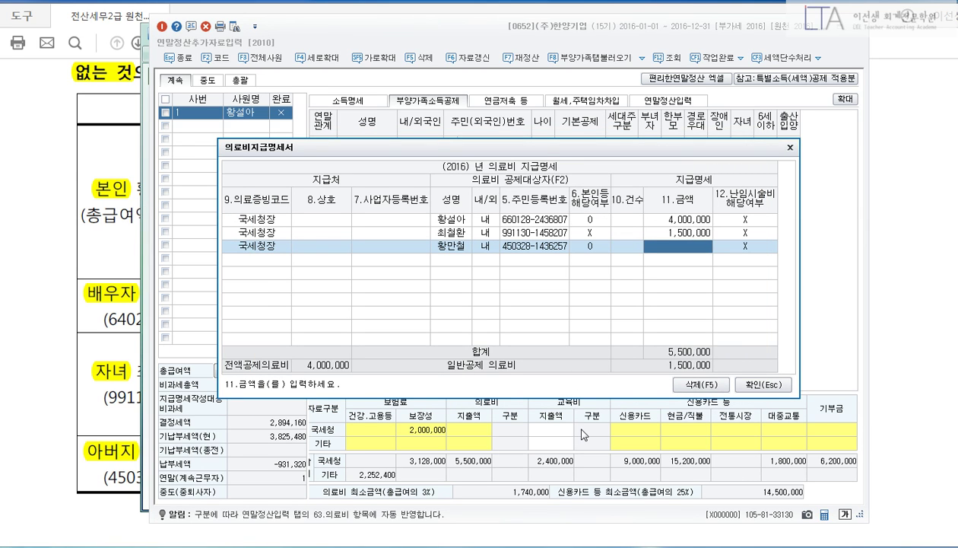
type("7000000")
key("Return")
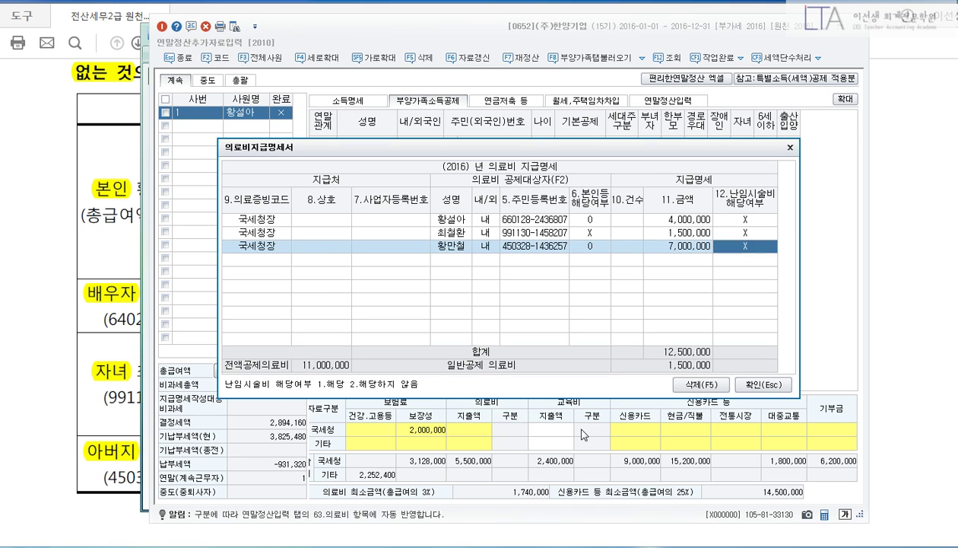
key("Return")
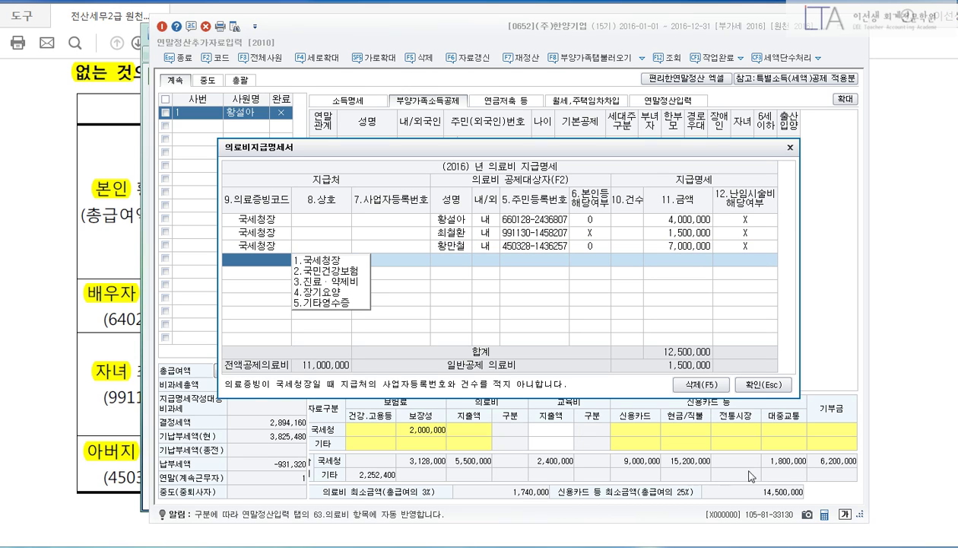
left_click(757, 385)
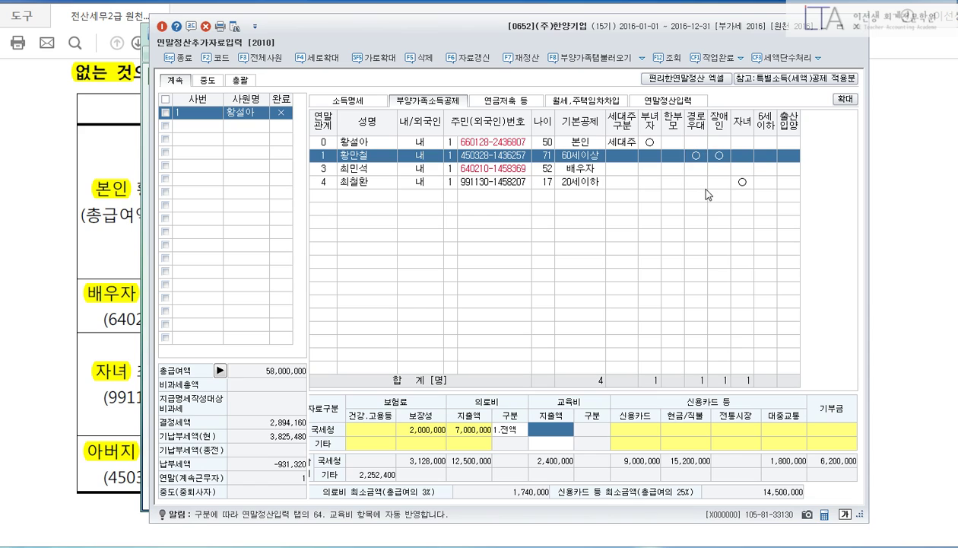
Show the 연말정산입력 tab with 2,655,576 determined tax and a -1,552,340 refund, grid scrolled to top.
left_click(688, 106)
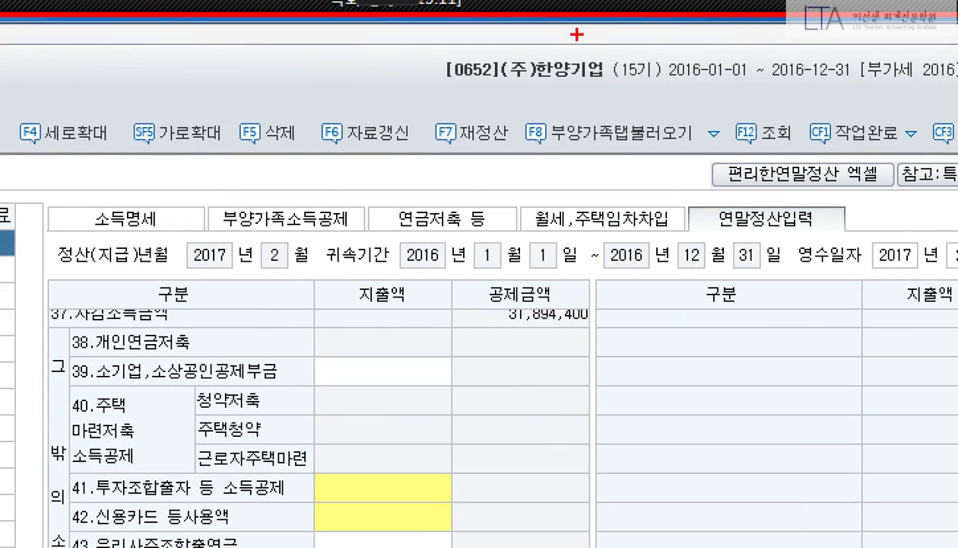
left_click_drag(516, 106, 709, 158)
mouse_move(591, 112)
left_mouse_down()
mouse_move(609, 144)
mouse_move(625, 112)
left_mouse_up()
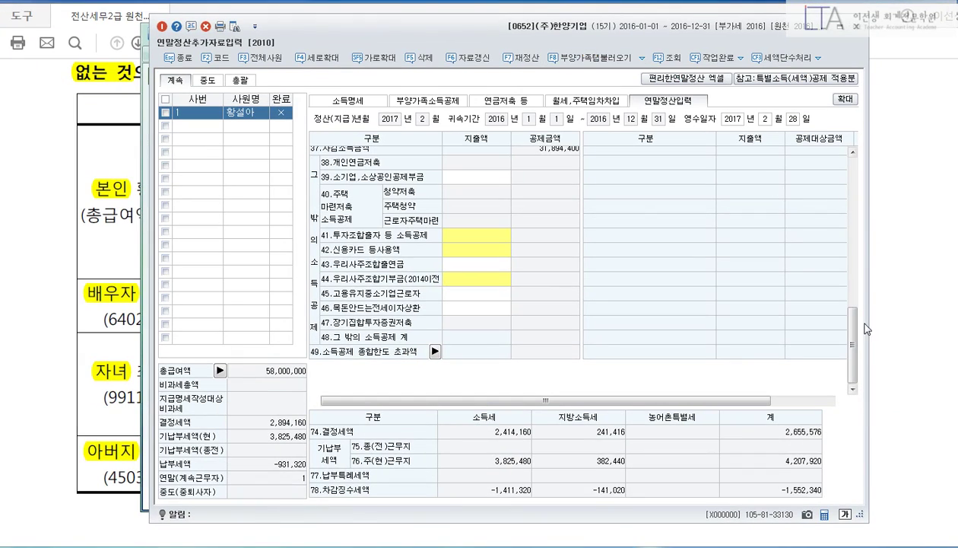
left_click_drag(852, 329, 855, 258)
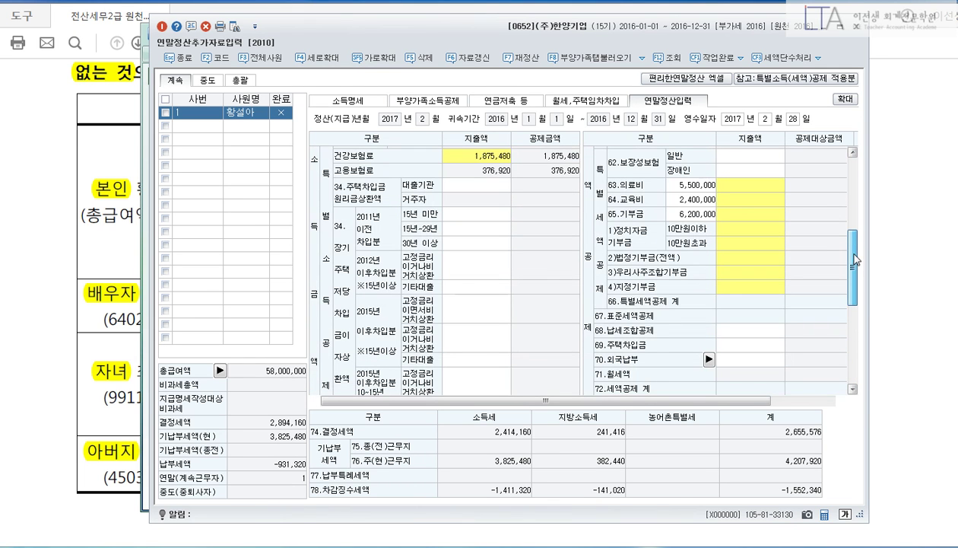
Import the dependents' 12,500,000 medical and 2,400,000 education amounts, then open the 지정기부금 breakdown.
left_click(591, 58)
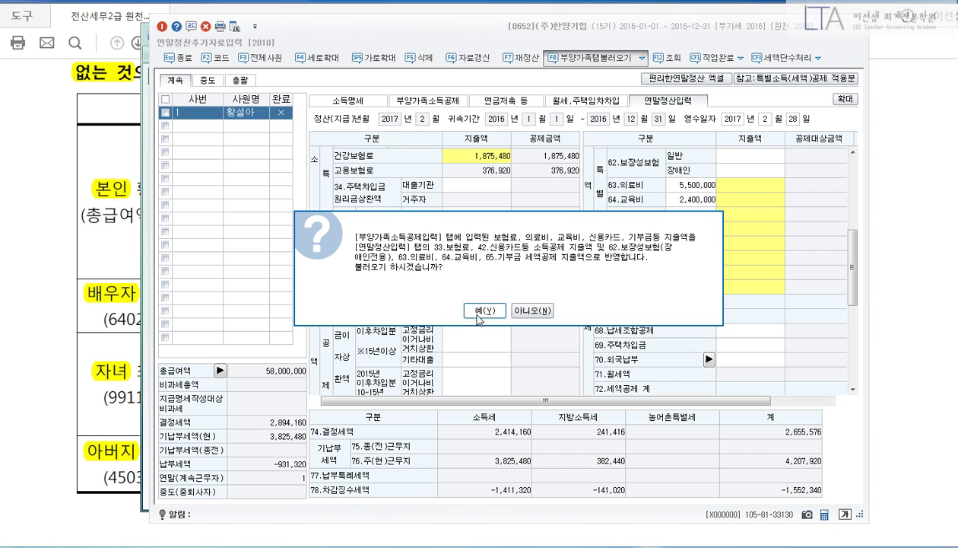
left_click(478, 315)
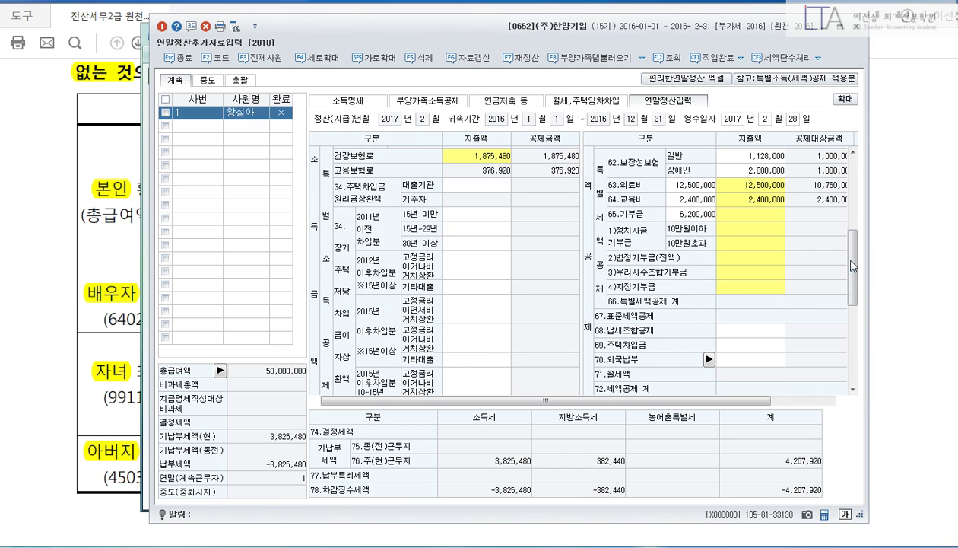
mouse_move(853, 266)
left_mouse_down()
mouse_move(858, 238)
mouse_move(857, 277)
left_mouse_up()
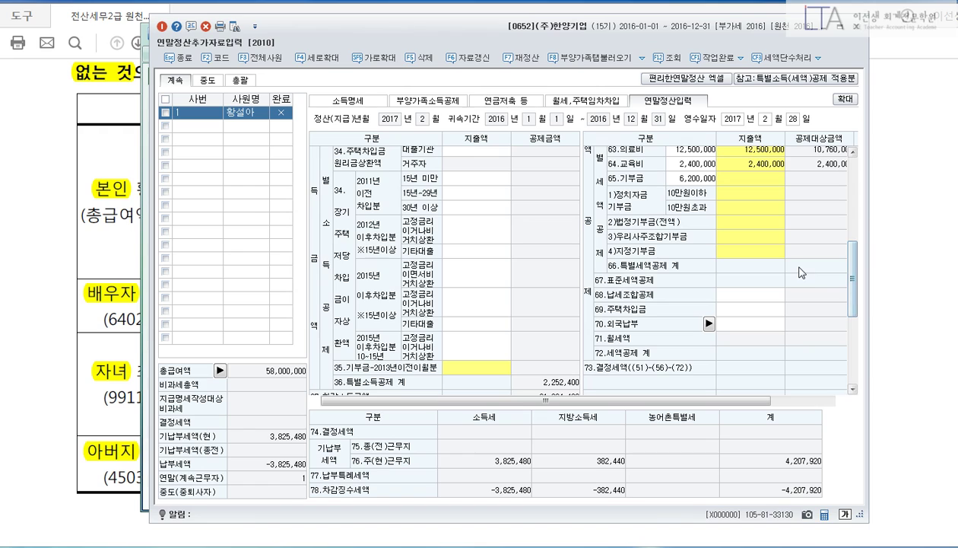
left_click(726, 253)
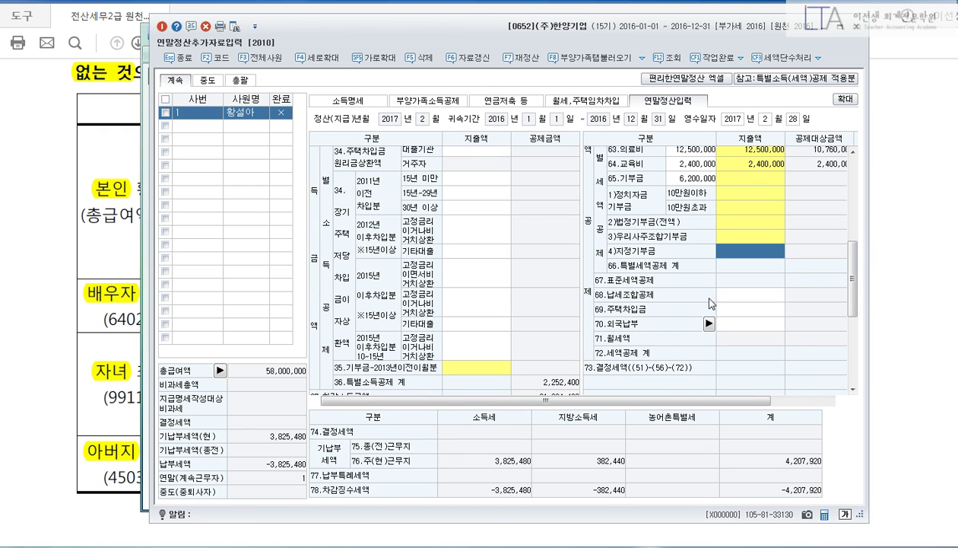
key("Return")
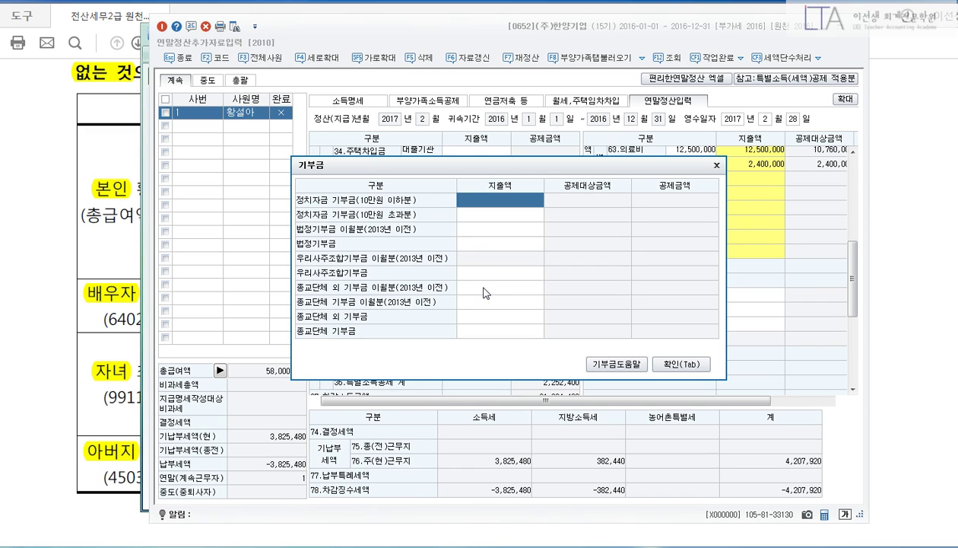
Enter 1,200,000 non-religious and 5,000,000 religious donations in the 기부금 dialog and apply them.
left_click(484, 292)
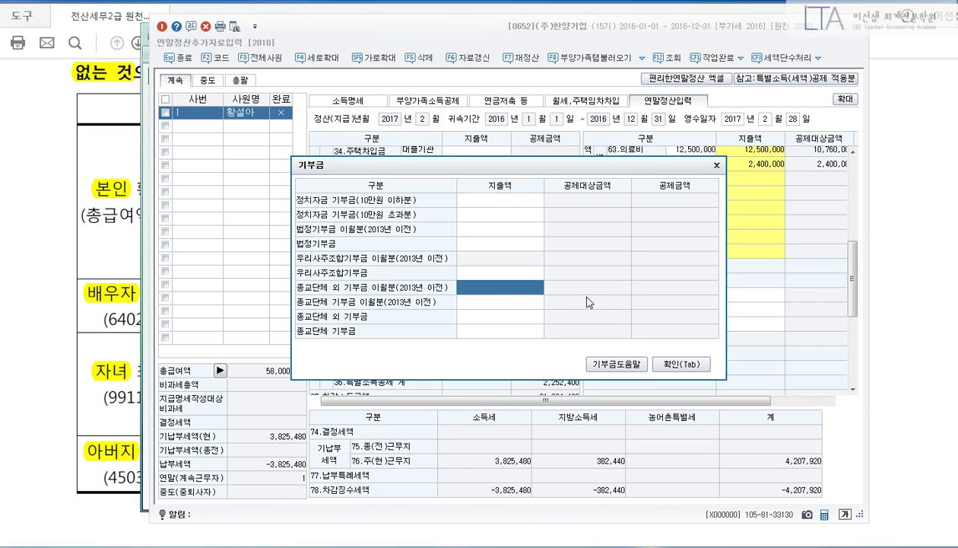
type("1200000")
key("Return")
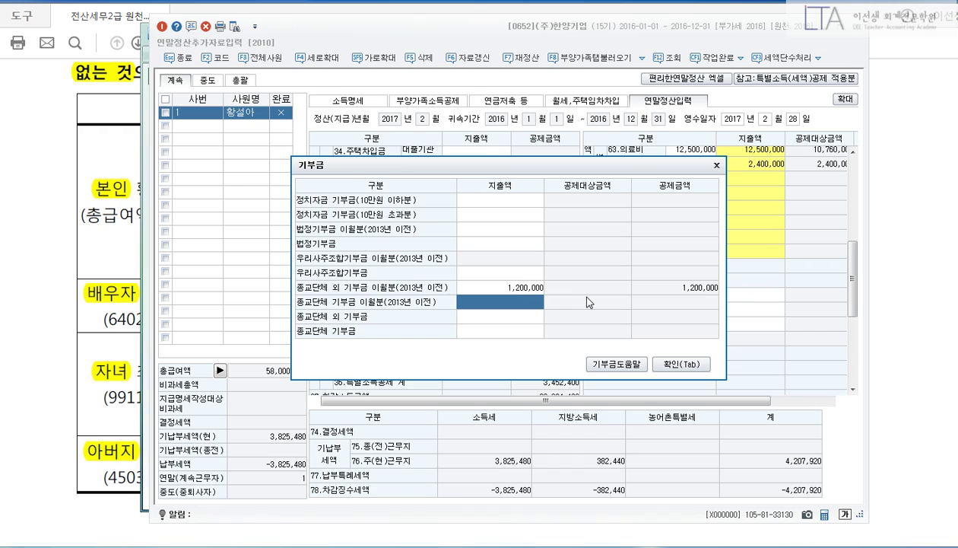
key("Up")
key("BackSpace")
key("Return")
left_click(494, 319)
type("1200000")
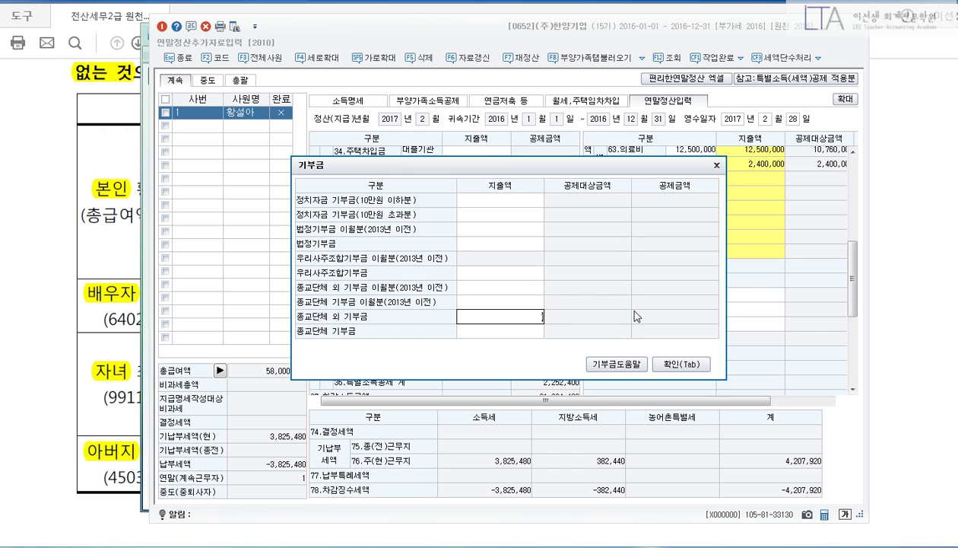
key("Return")
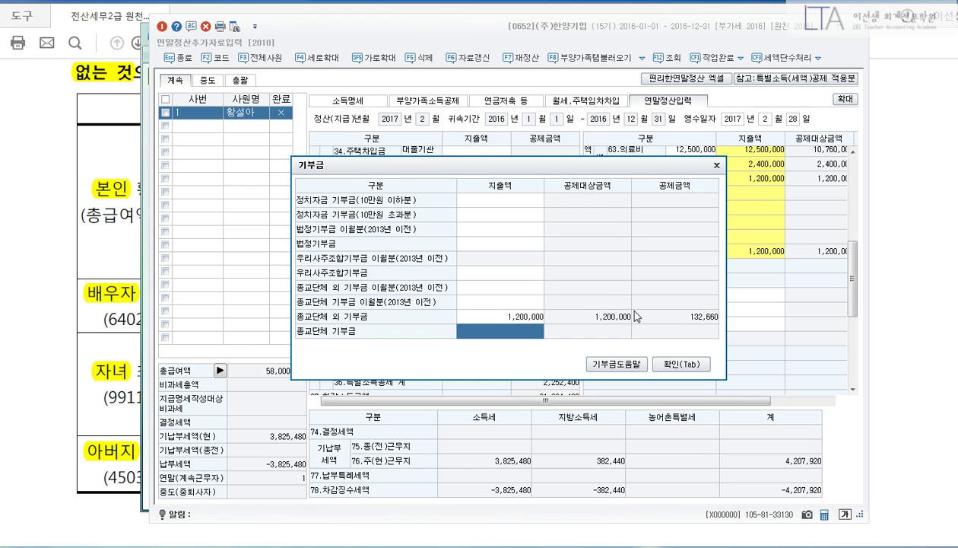
type("5000000")
key("Return")
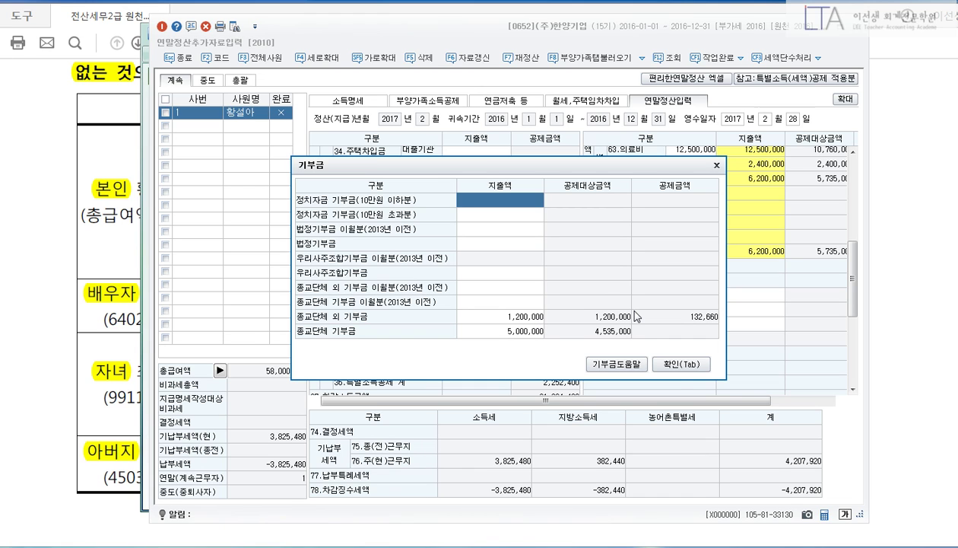
left_click(674, 371)
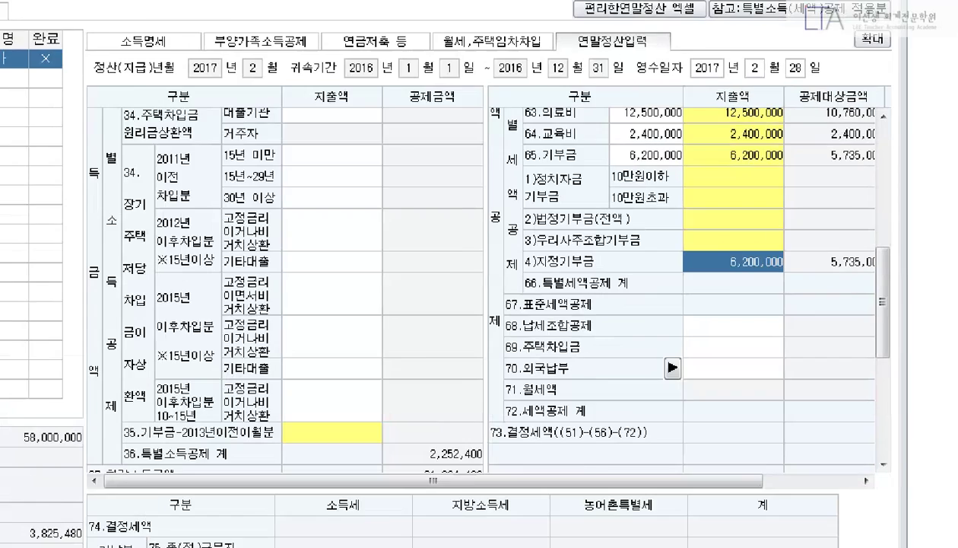
left_click_drag(683, 89, 749, 223)
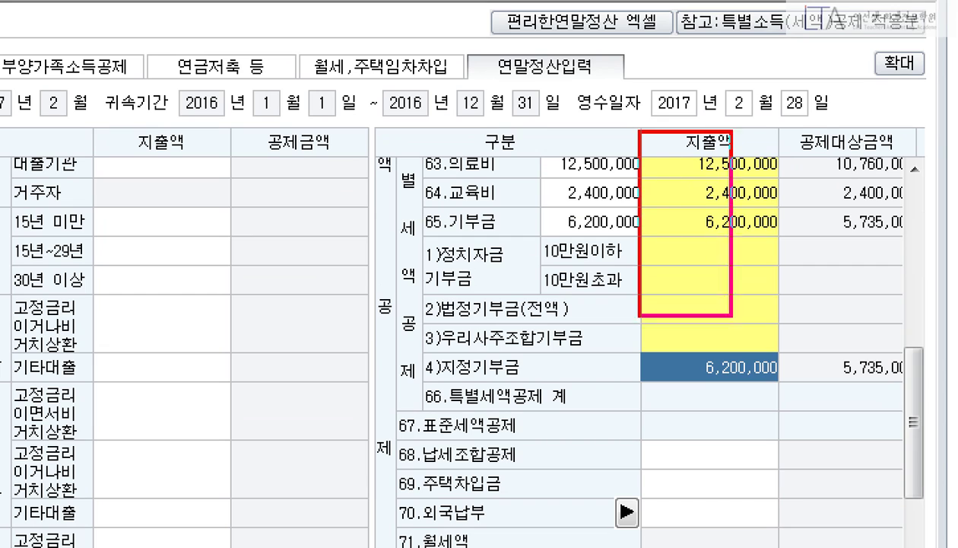
left_click_drag(731, 315, 799, 414)
left_click_drag(535, 125, 659, 253)
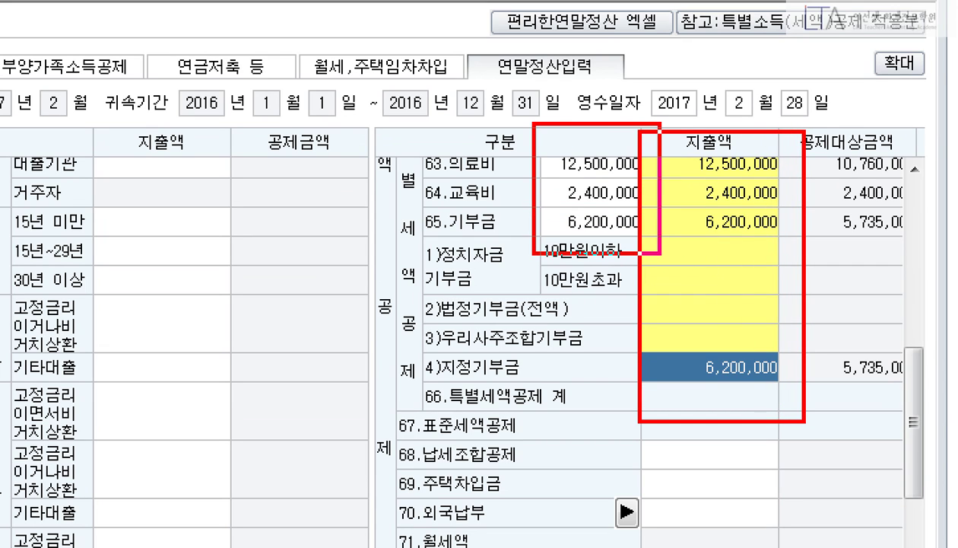
left_click_drag(659, 213, 692, 228)
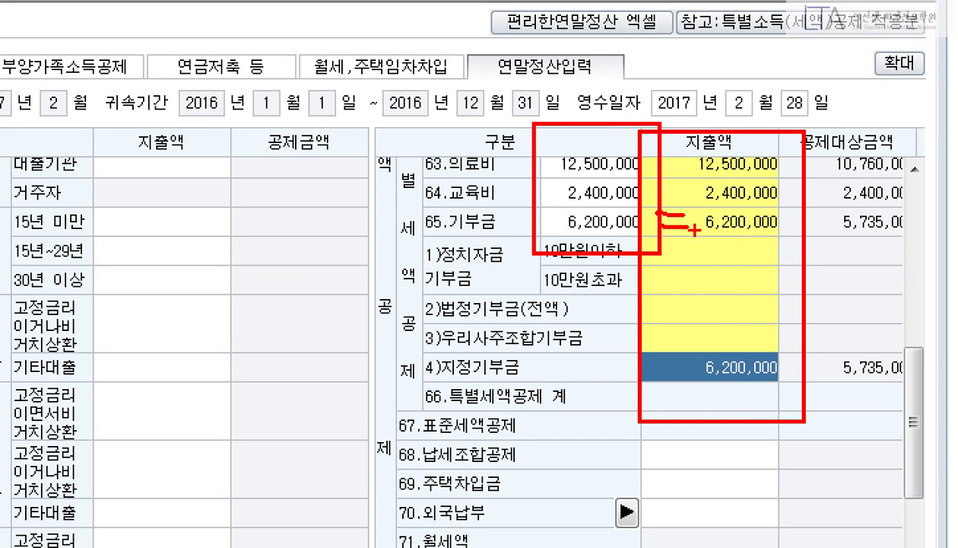
left_click_drag(654, 191, 681, 270)
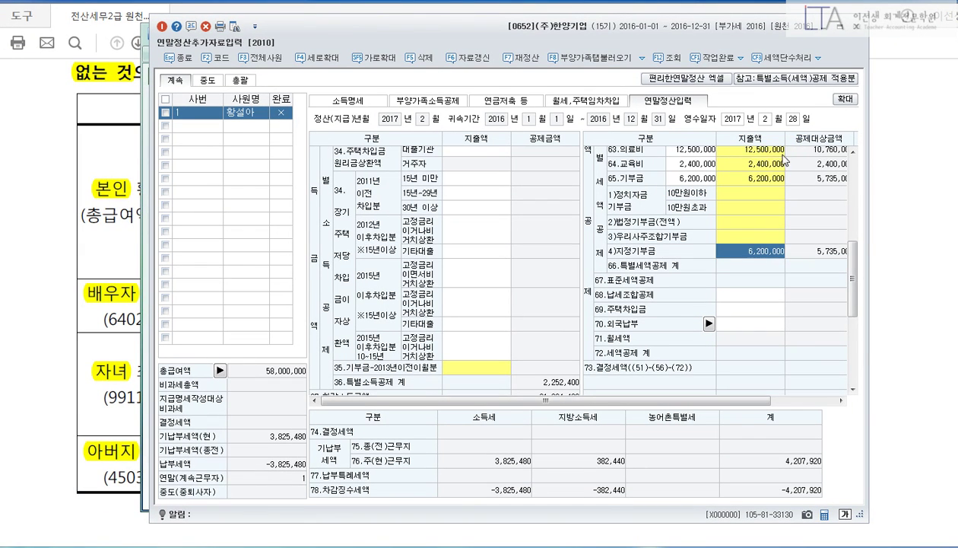
left_click(783, 158)
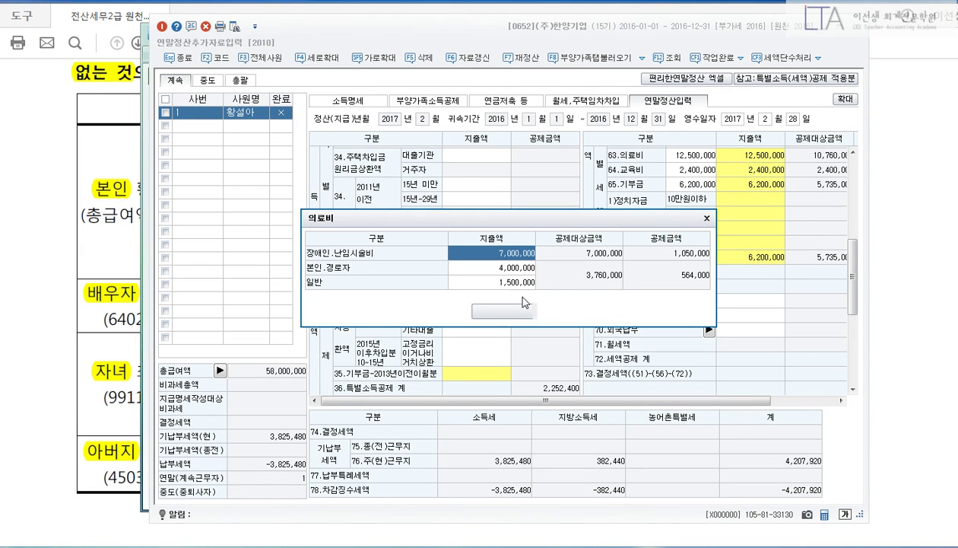
left_click(503, 310)
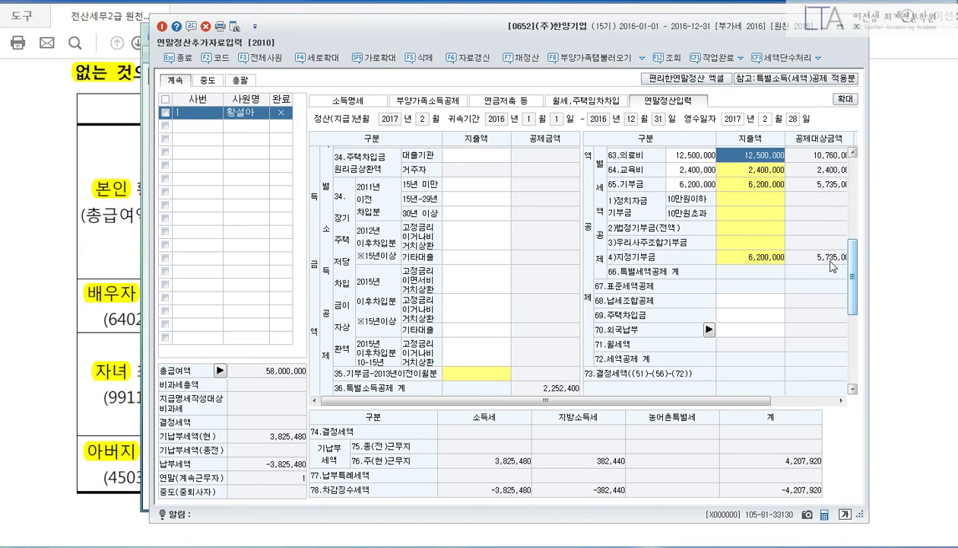
left_click(751, 170)
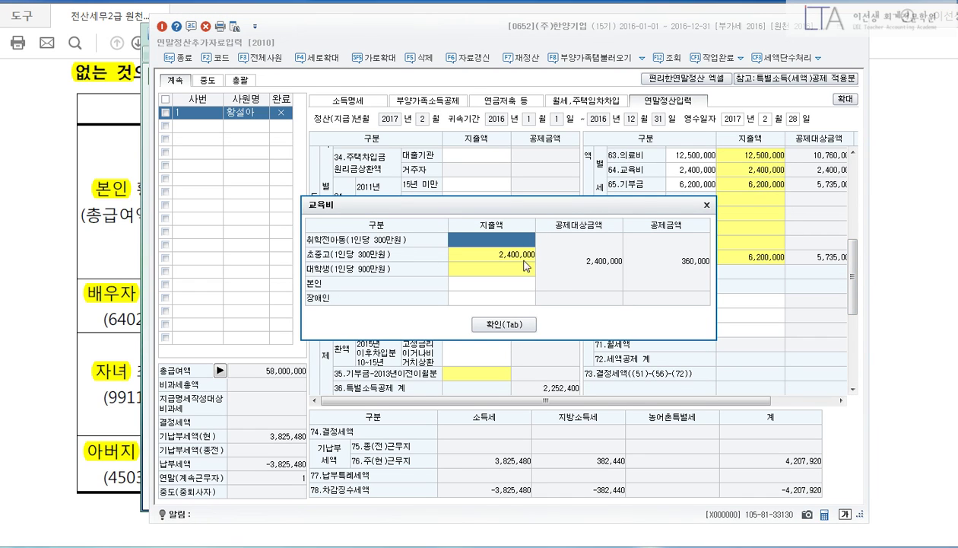
left_click(529, 325)
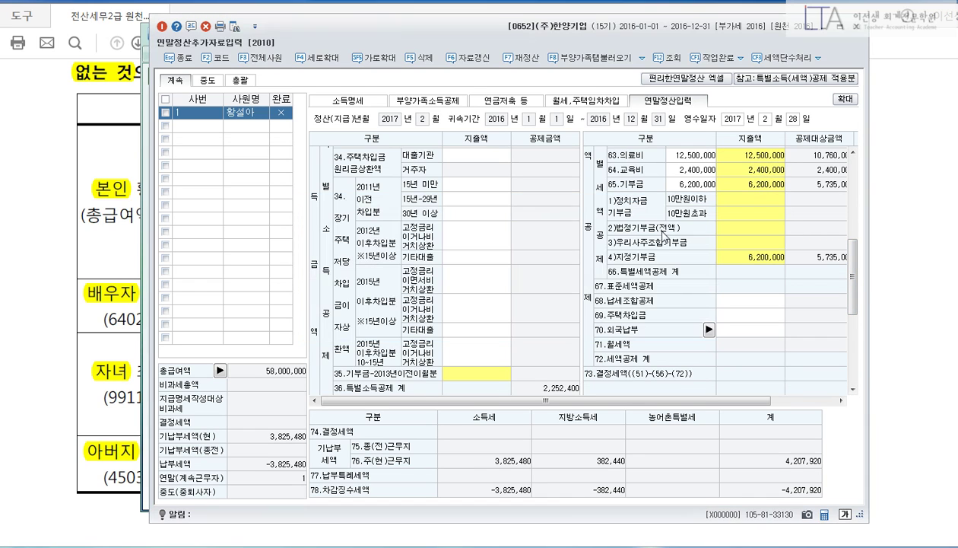
left_click(727, 187)
left_click_drag(851, 263, 853, 238)
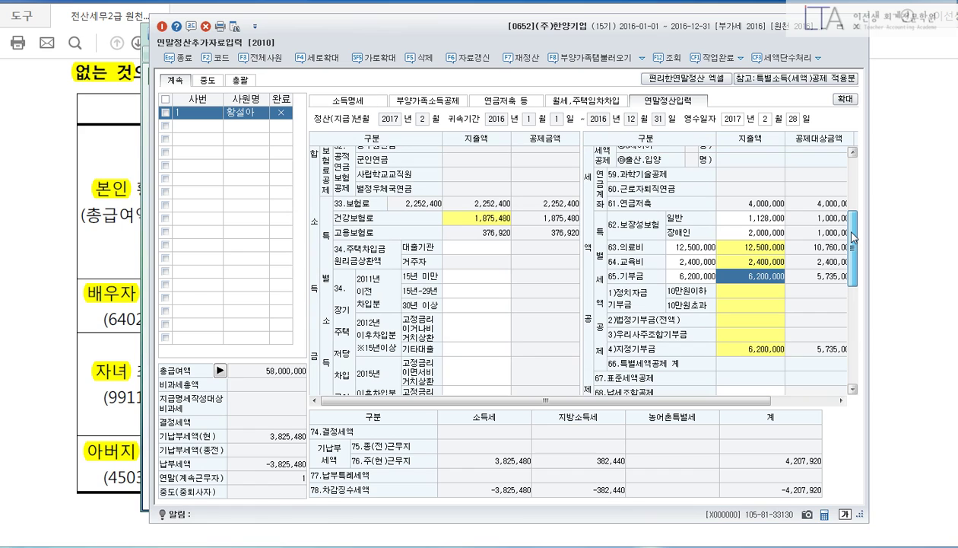
left_click(732, 236)
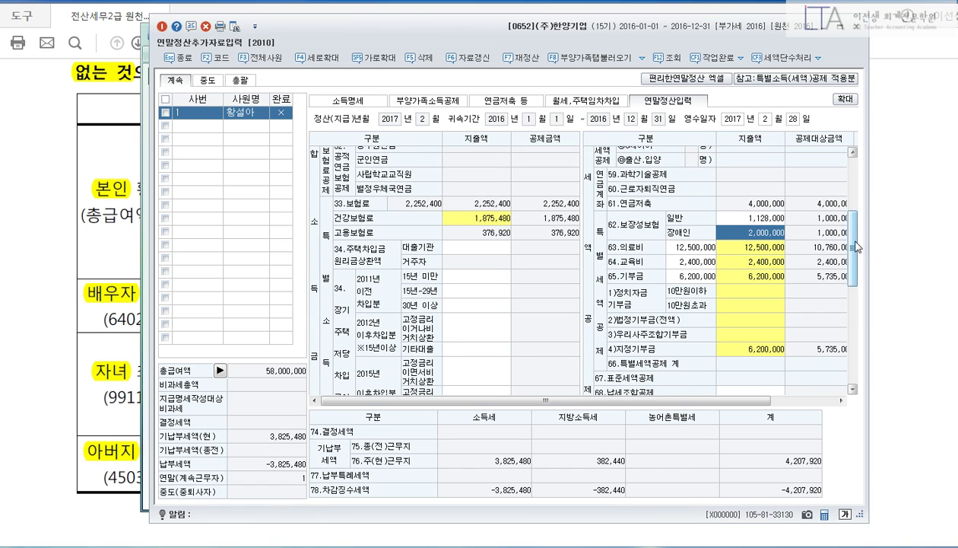
left_click_drag(860, 240, 859, 354)
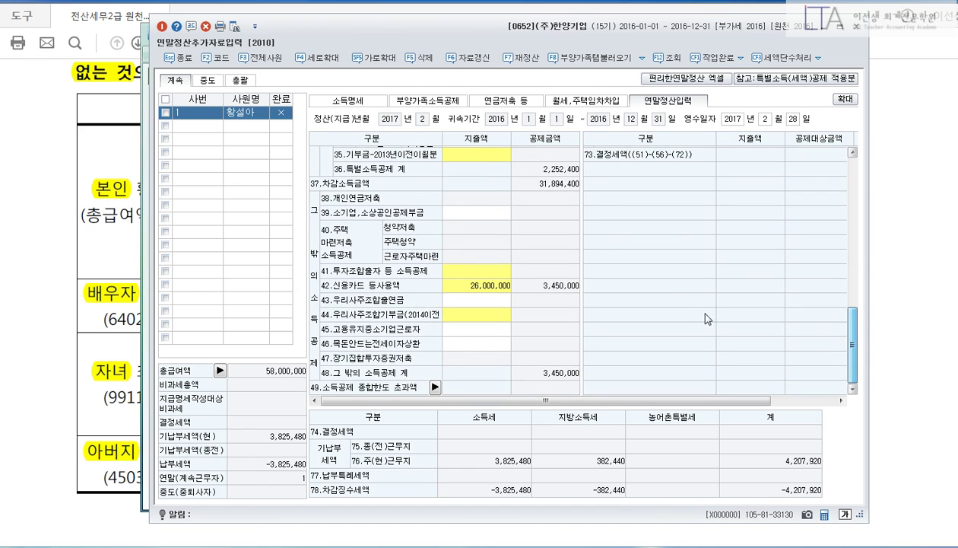
left_click(504, 289)
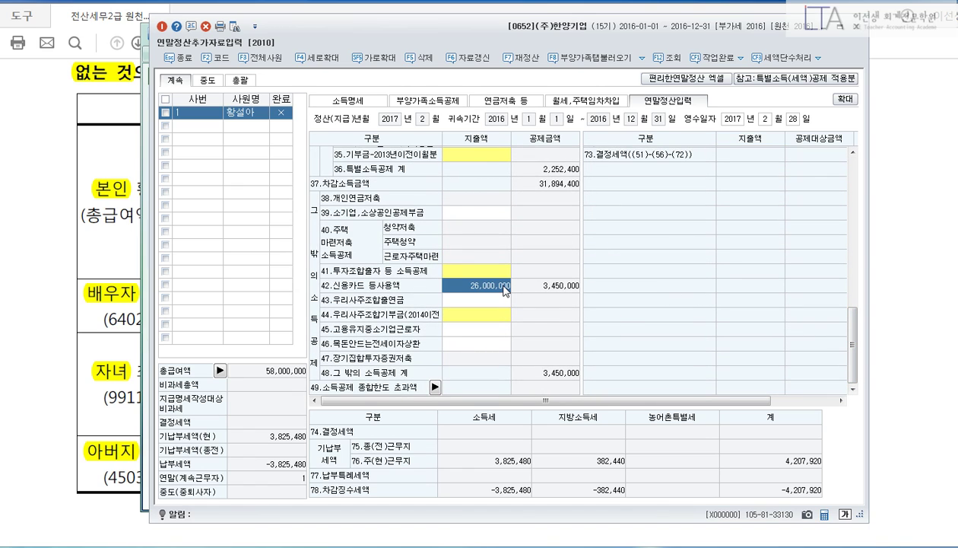
double_click(504, 290)
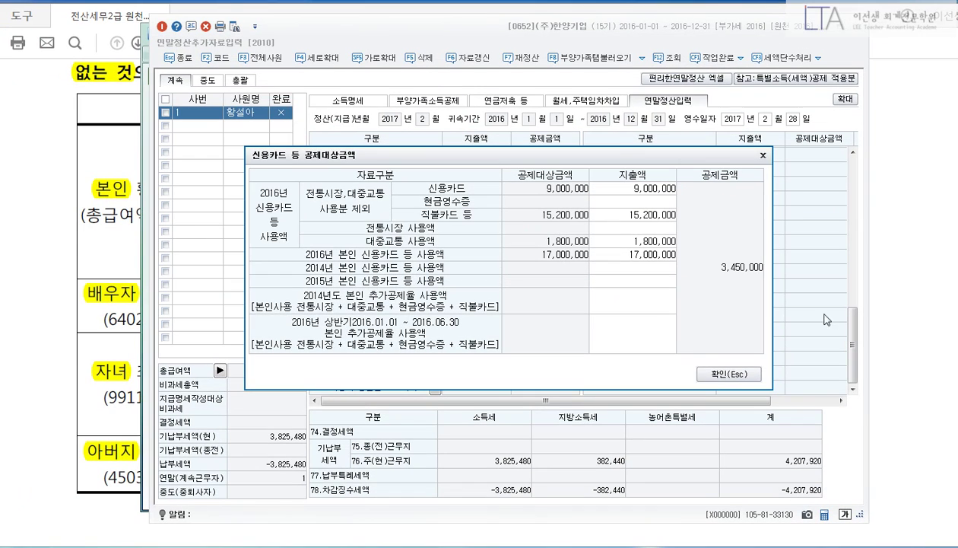
left_click(911, 515)
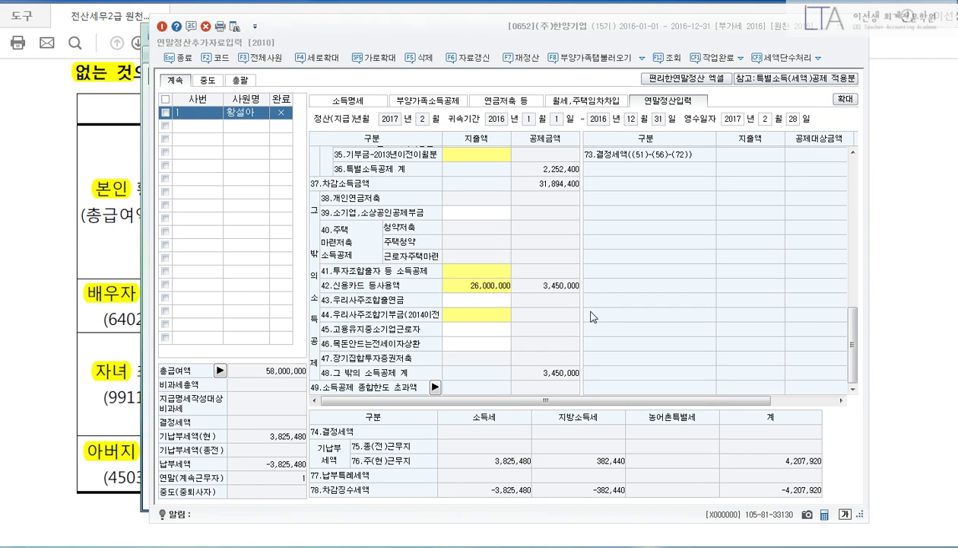
key("Return")
left_click(626, 257)
left_click(624, 240)
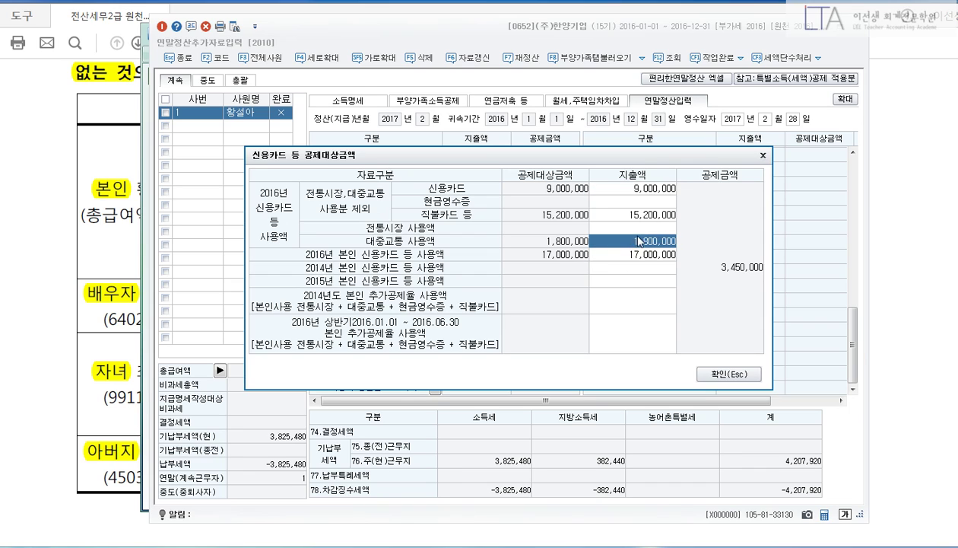
left_click(728, 374)
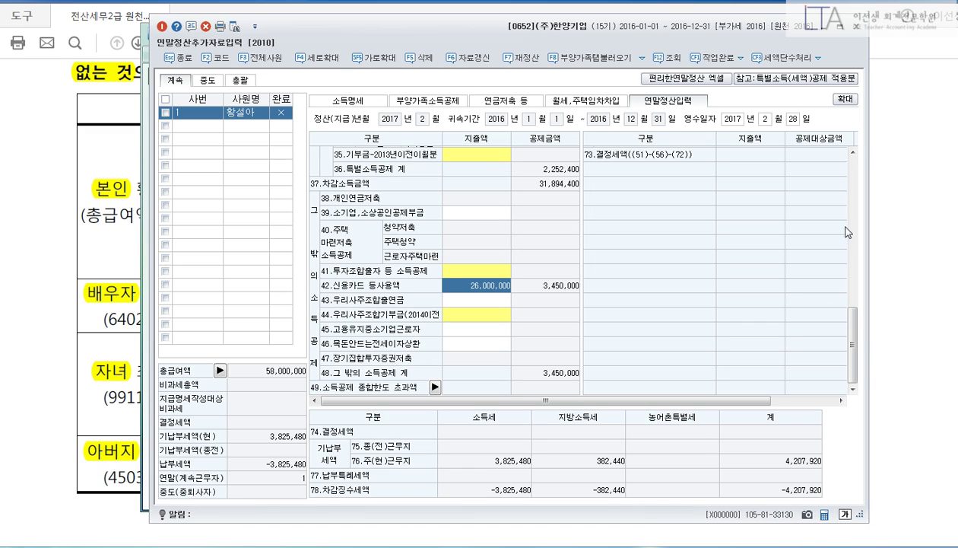
left_click_drag(436, 81, 433, 116)
left_click_drag(453, 59, 467, 67)
mouse_move(675, 99)
left_mouse_down()
mouse_move(695, 120)
mouse_move(709, 183)
left_mouse_up()
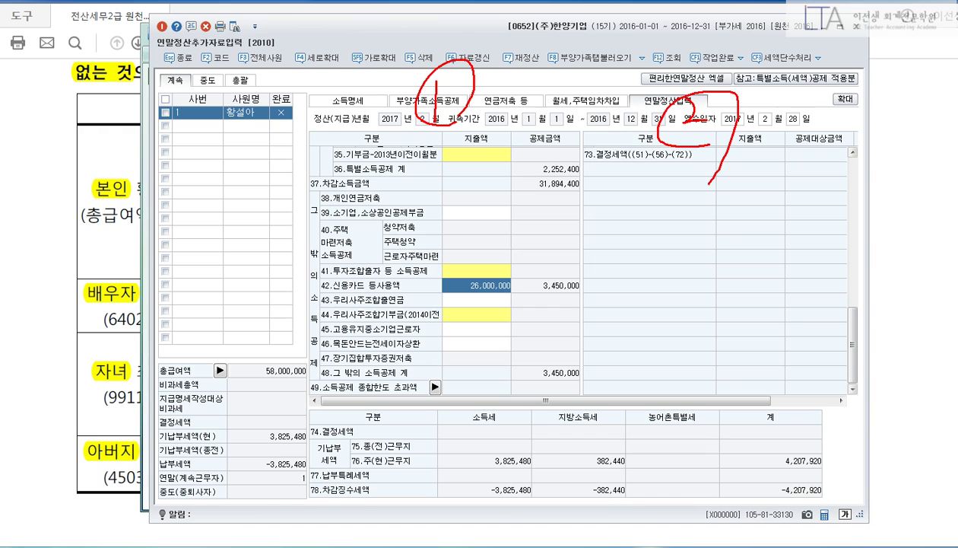
key("Escape")
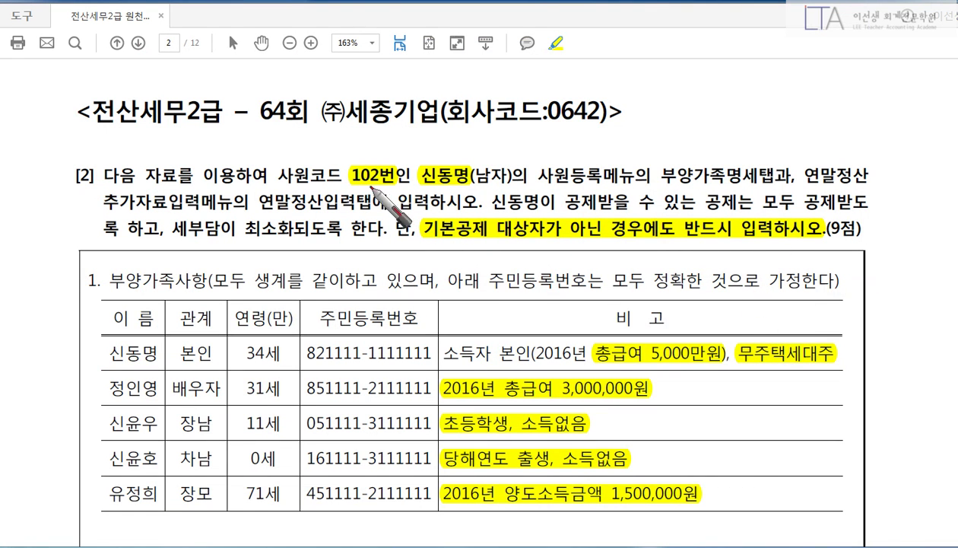
Mark the spouse's and sons' rows in the PDF family table with red O marks.
left_click_drag(352, 187, 470, 186)
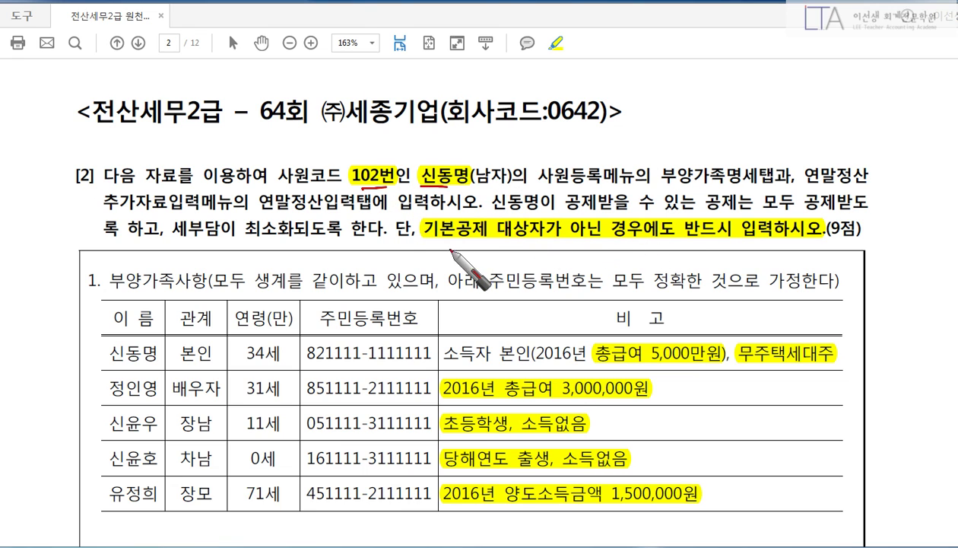
mouse_move(425, 241)
left_mouse_down()
mouse_move(825, 244)
mouse_move(855, 248)
mouse_move(852, 271)
left_mouse_up()
left_click_drag(851, 231, 855, 277)
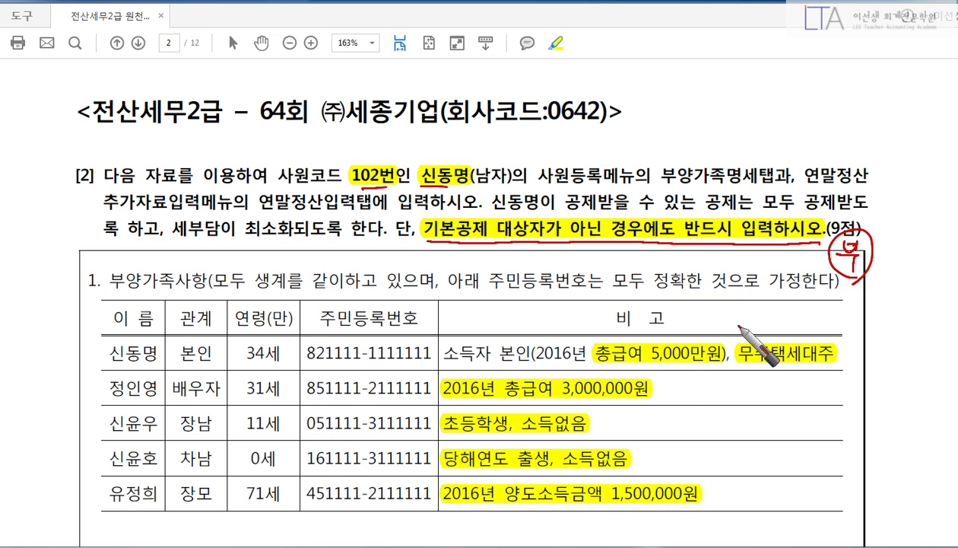
left_click_drag(750, 366, 828, 371)
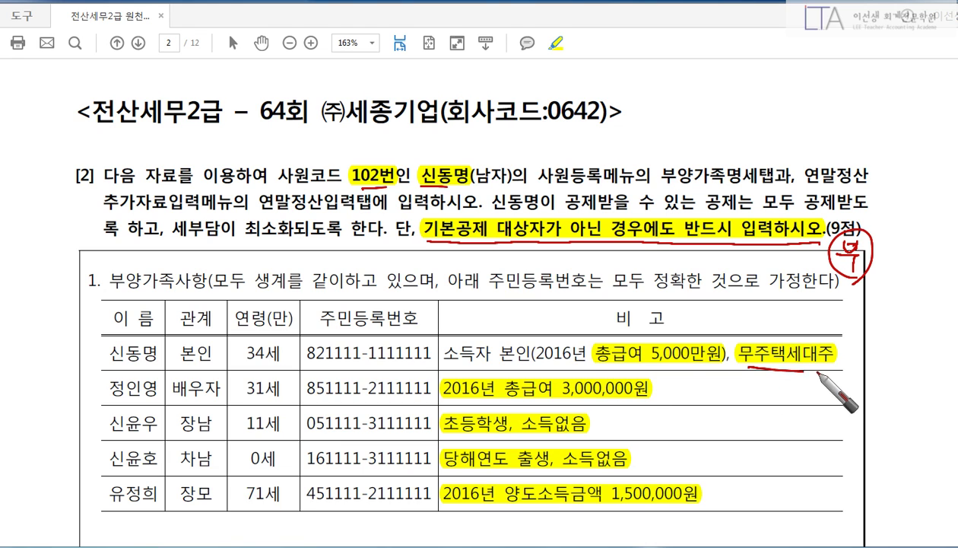
left_click_drag(594, 367, 715, 368)
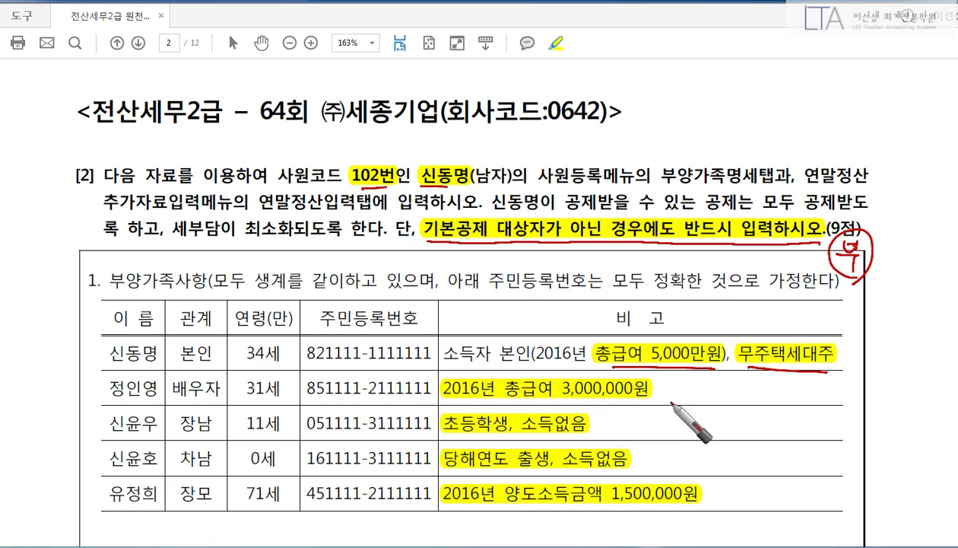
left_click_drag(681, 386, 670, 416)
mouse_move(671, 452)
left_mouse_down()
mouse_move(665, 458)
mouse_move(675, 451)
left_mouse_up()
Cross out the 장모 row with an X, note 부, and underline her 1,500,000원 transfer income.
mouse_move(730, 481)
left_mouse_down()
mouse_move(759, 502)
mouse_move(727, 508)
left_mouse_up()
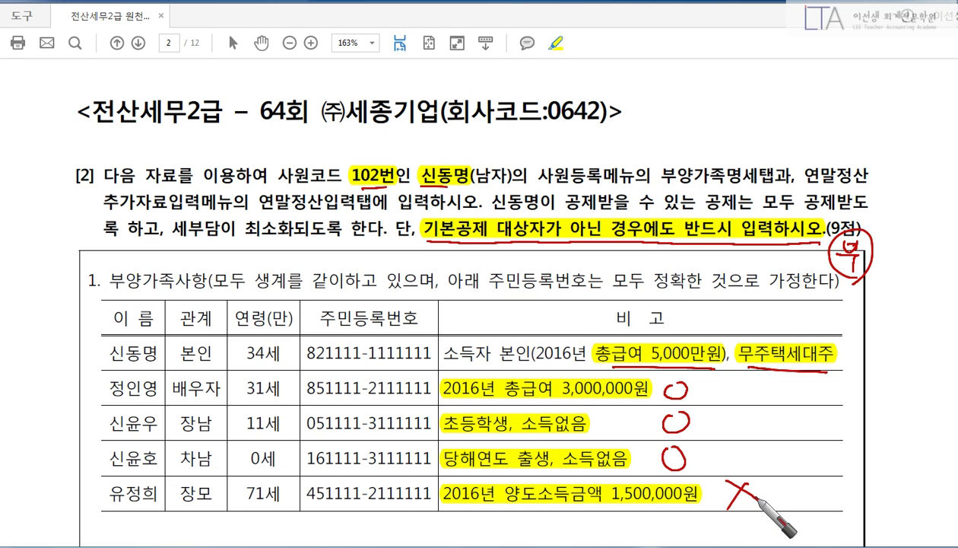
mouse_move(803, 483)
left_mouse_down()
mouse_move(791, 462)
mouse_move(807, 521)
left_mouse_up()
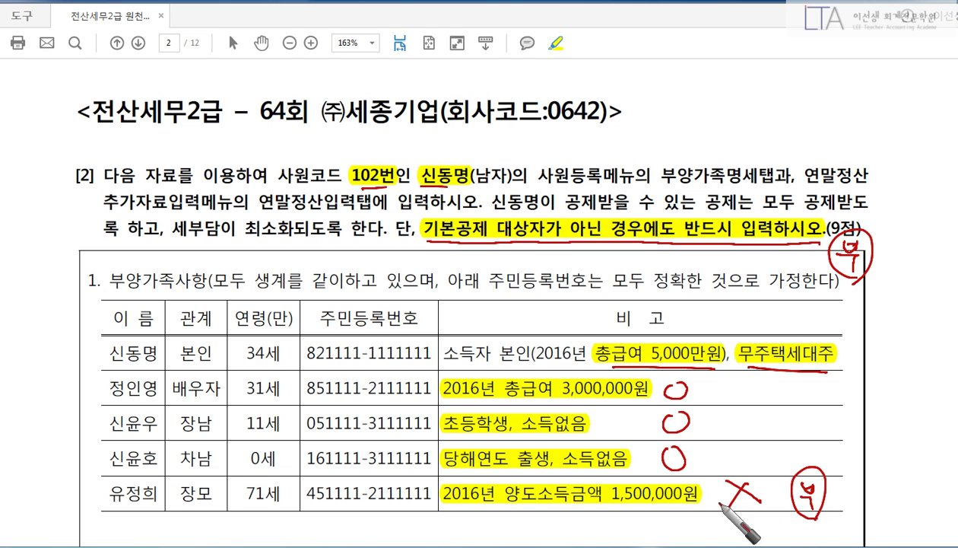
left_click_drag(525, 508, 683, 513)
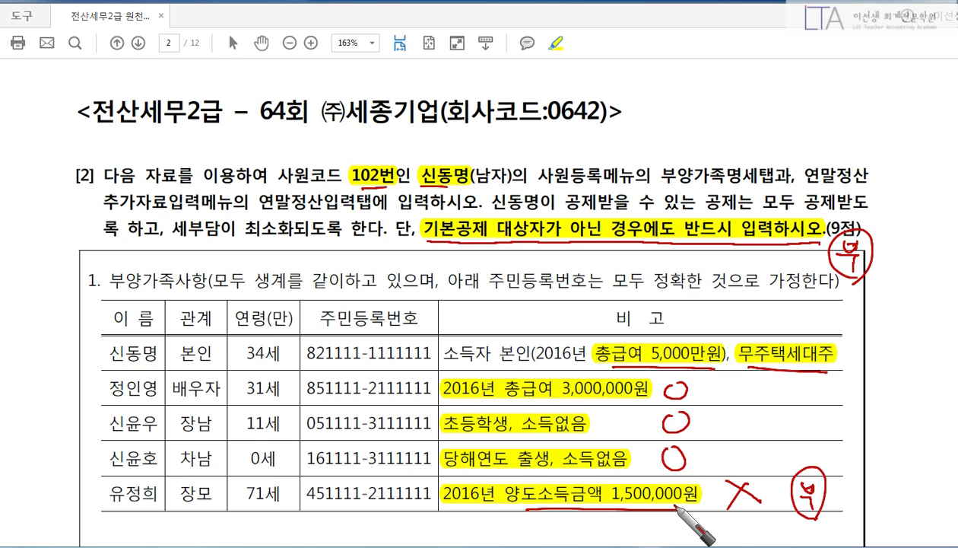
key("alt+Tab")
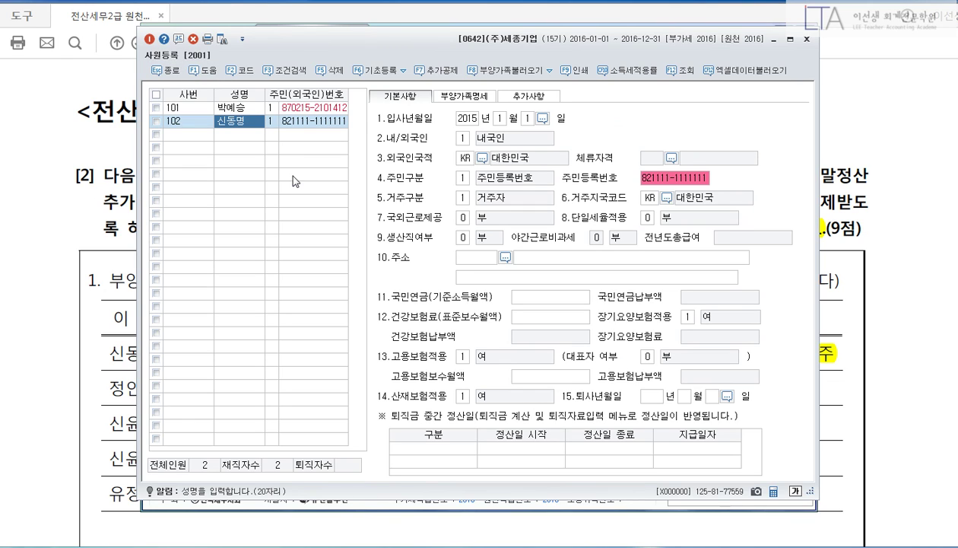
Register the spouse as a code-3 dependent with her name, resident number and 배우자 deduction.
left_click(472, 120)
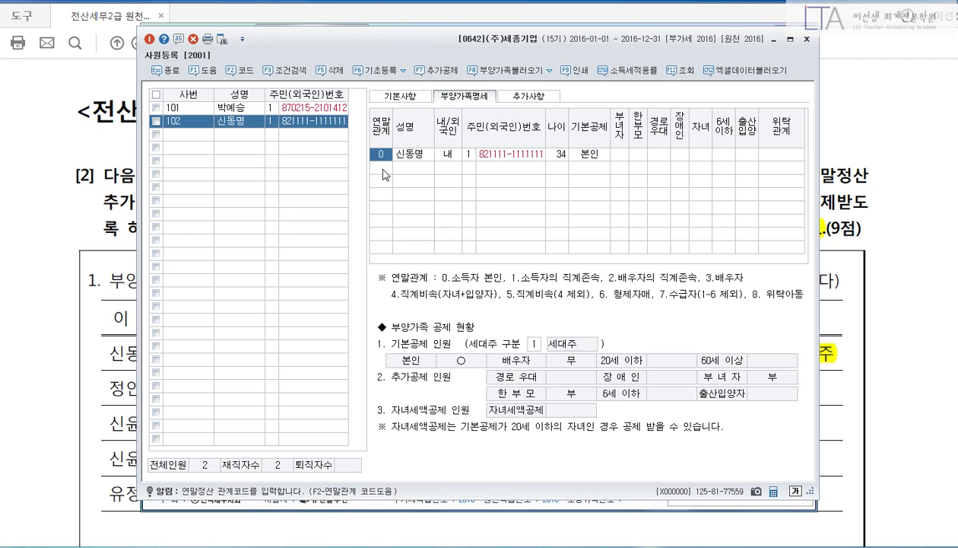
left_click_drag(500, 317, 605, 357)
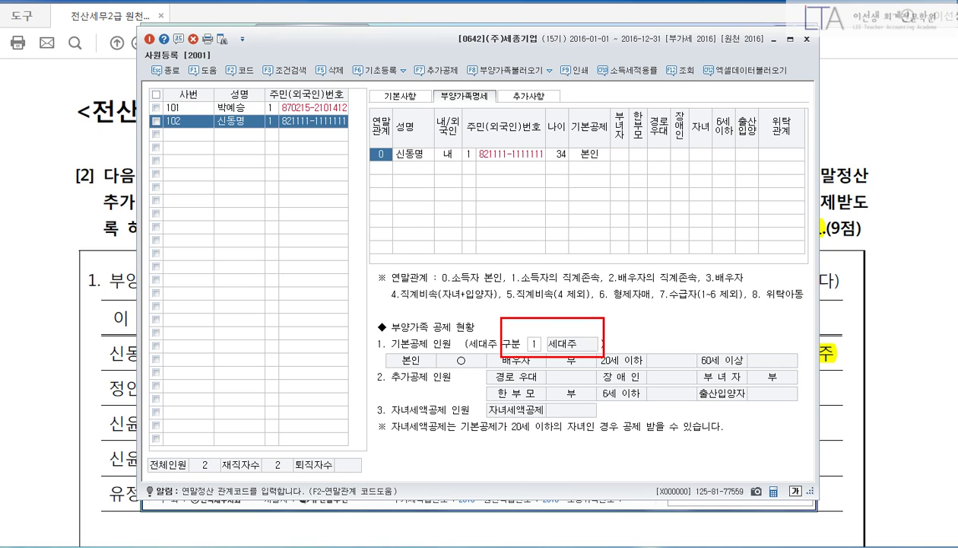
left_click(383, 168)
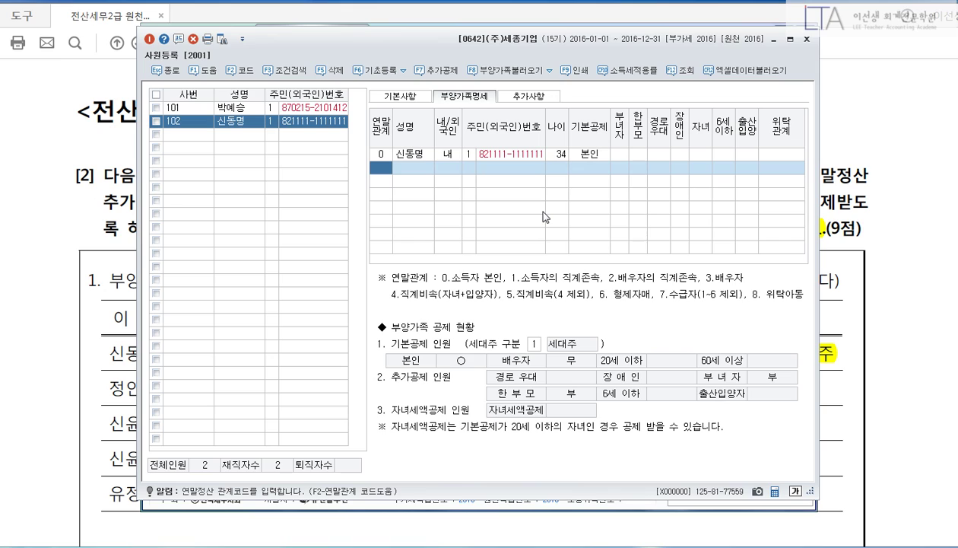
type("3")
key("Return")
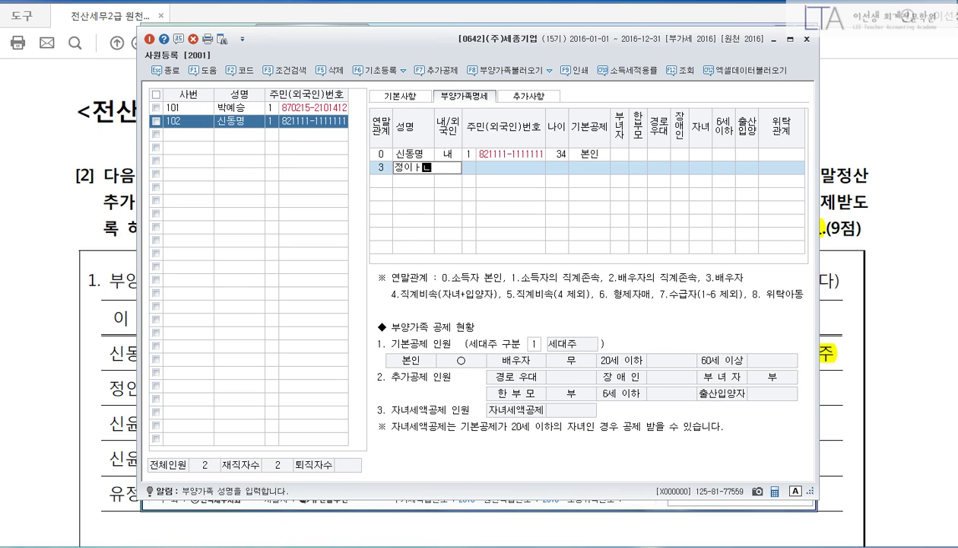
key("Return")
key("Return")
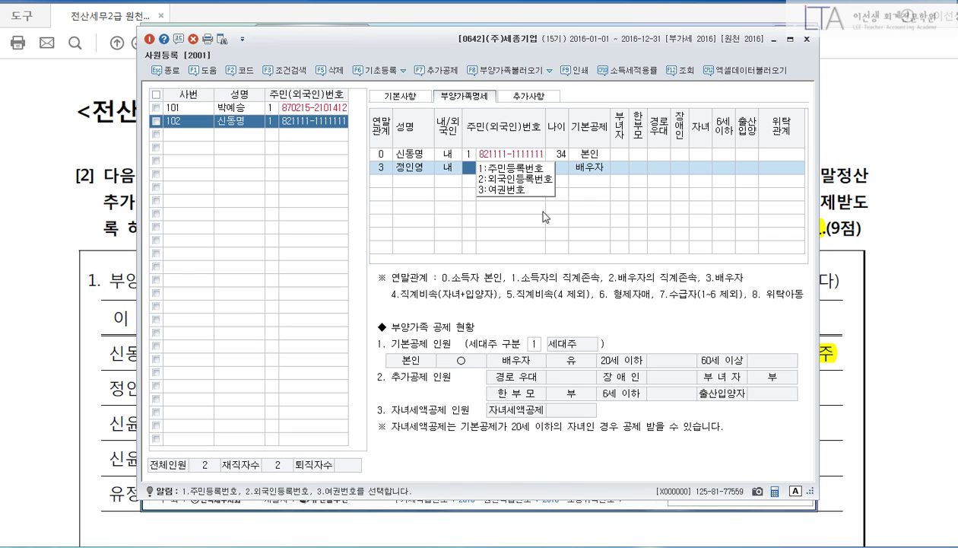
key("Return")
type("85111")
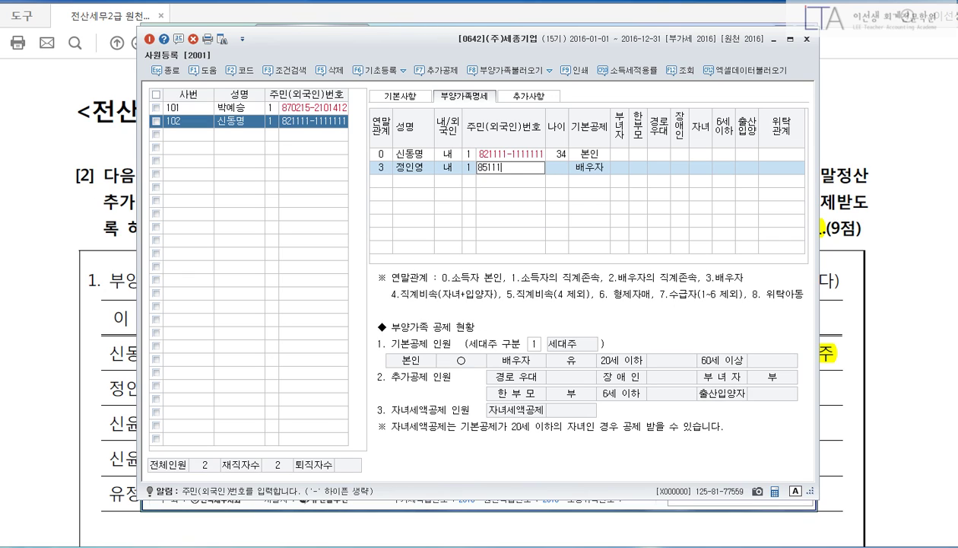
type("1-2111111")
key("Return")
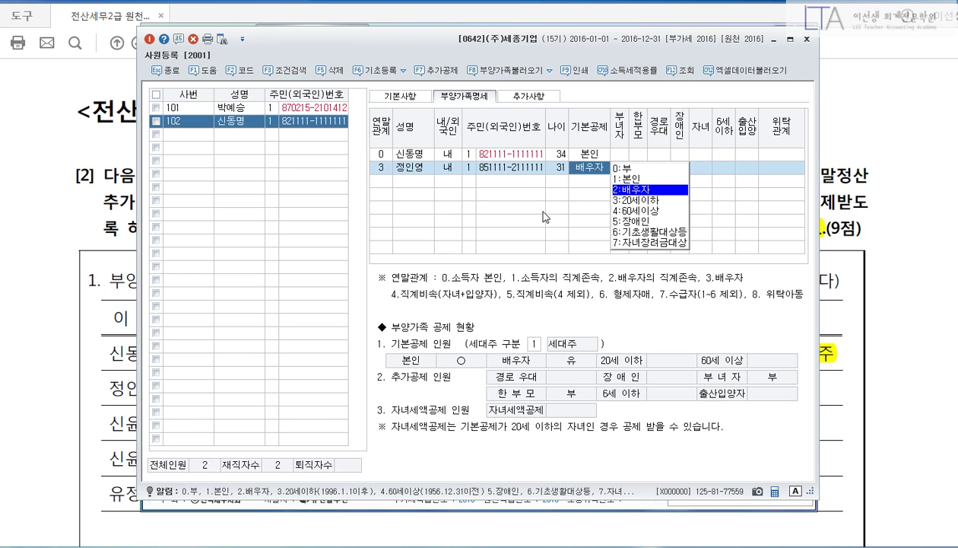
key("Return")
key("Return")
key("Return")
key("Return")
key("Return")
key("Return")
key("Return")
key("Return")
key("Return")
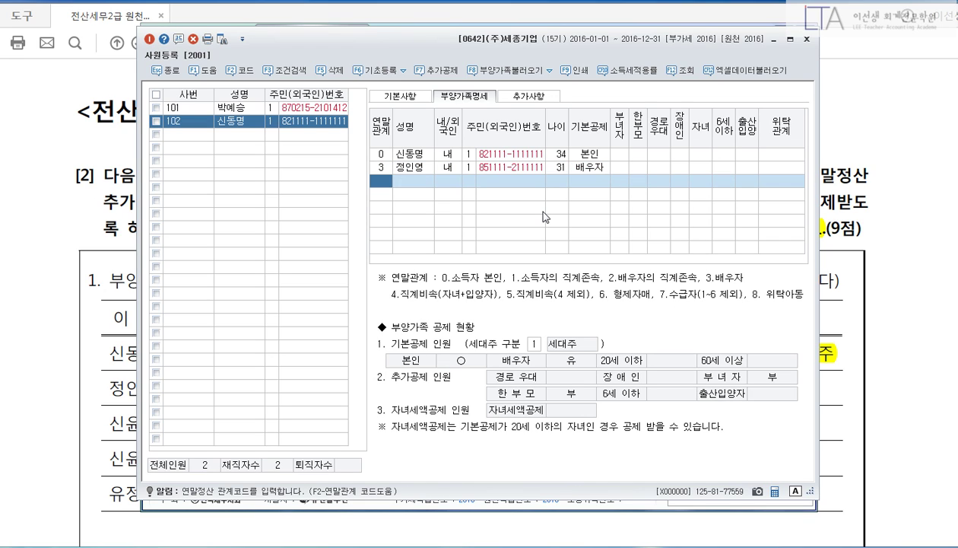
Add the elder son as a code-4 dependent with his name, resident number and 20세이하 deduction.
type("4")
key("Return")
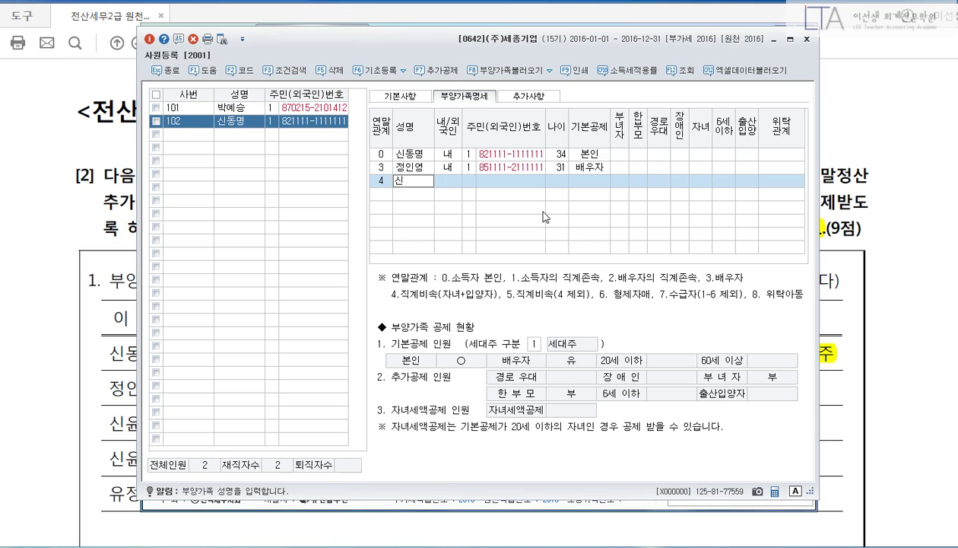
key("Return")
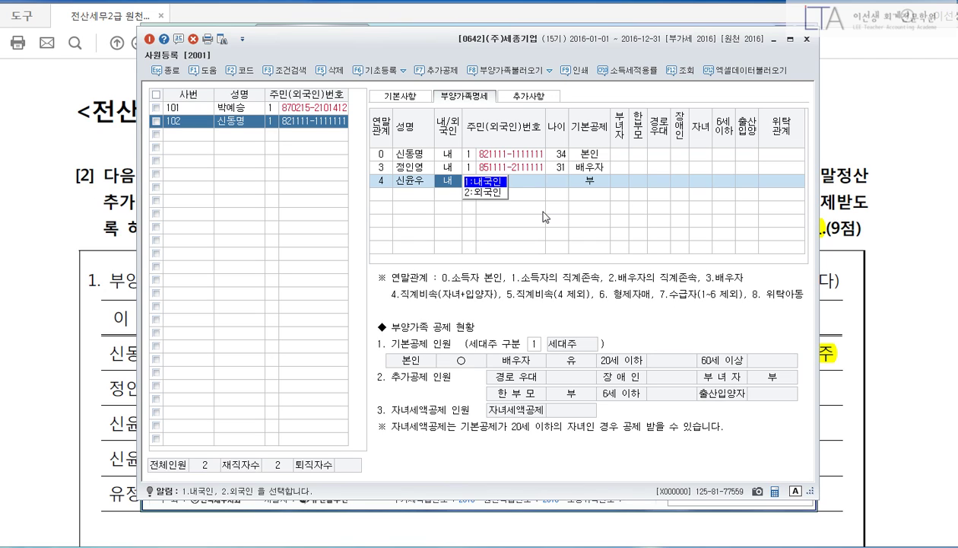
key("Return")
key("Return")
type("0511")
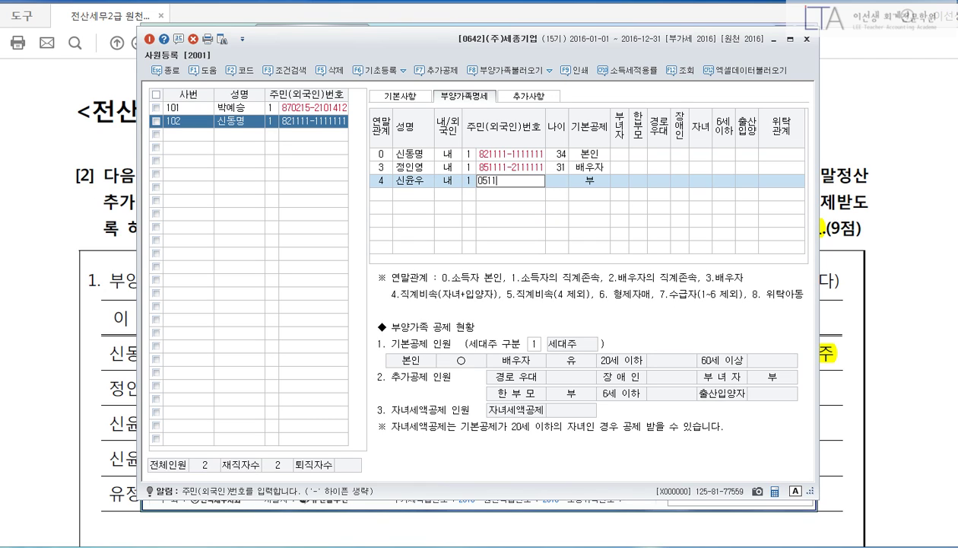
type("11-3111111")
key("Return")
key("Return")
key("Return")
key("Return")
key("Return")
key("Return")
key("Return")
key("Return")
key("Return")
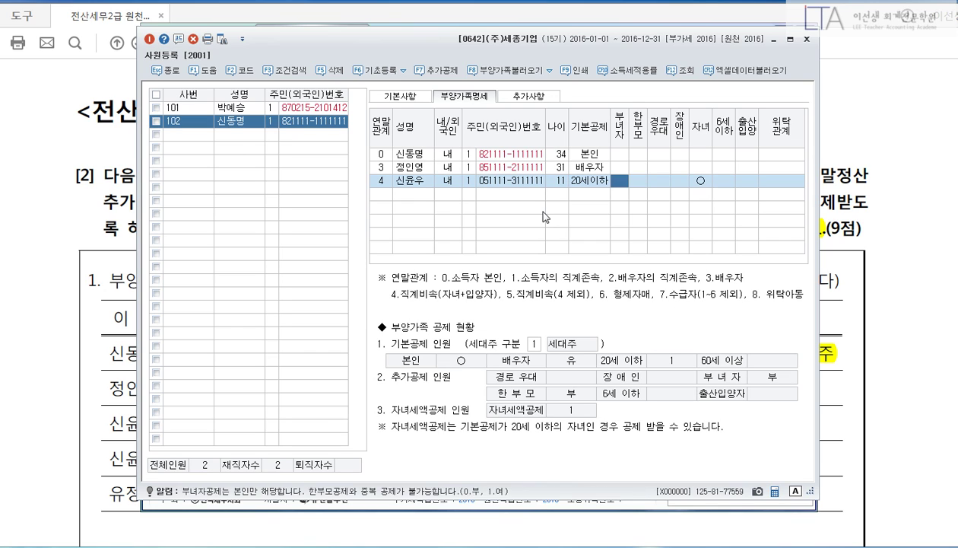
key("Return")
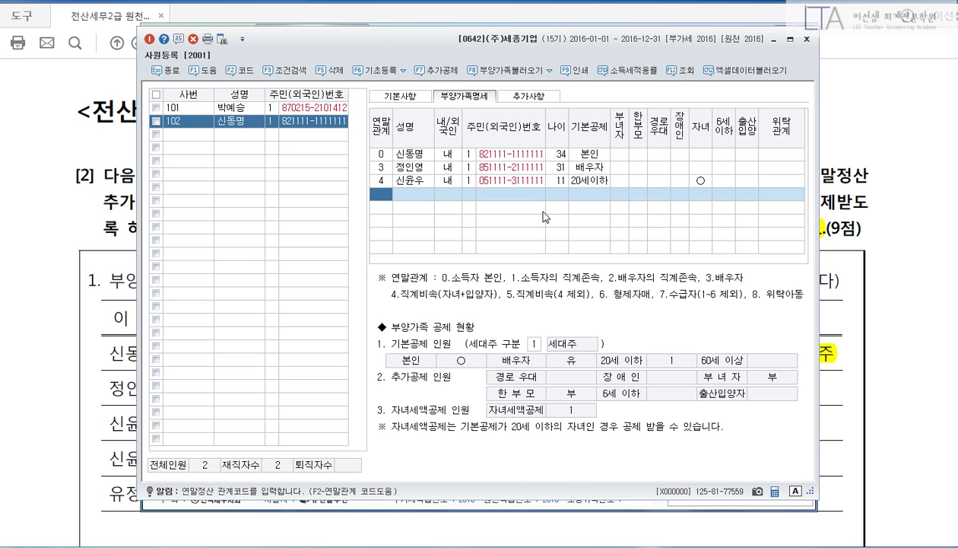
Add the newborn second son as a code-4 dependent with name, resident number and 20세이하 deduction.
type("4")
key("Return")
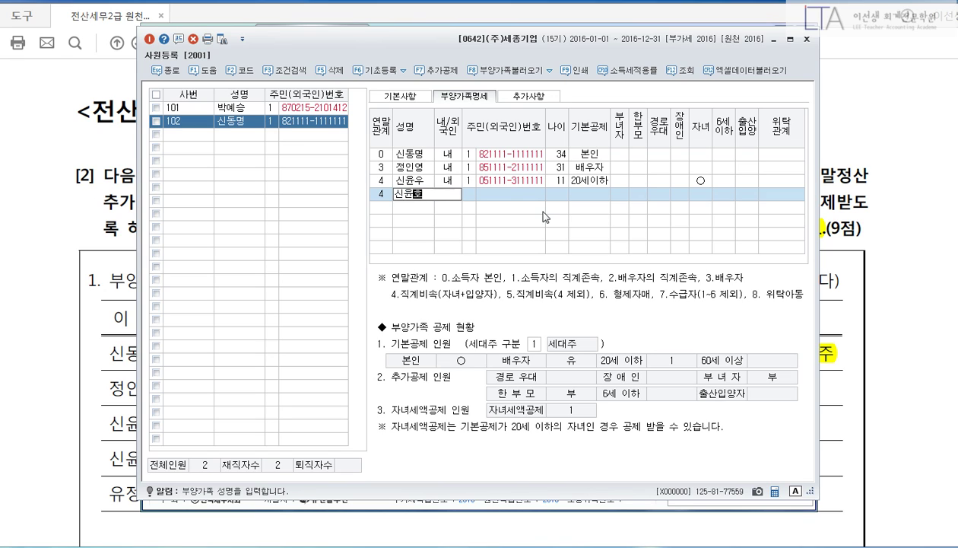
key("Return")
key("Return")
key("Return")
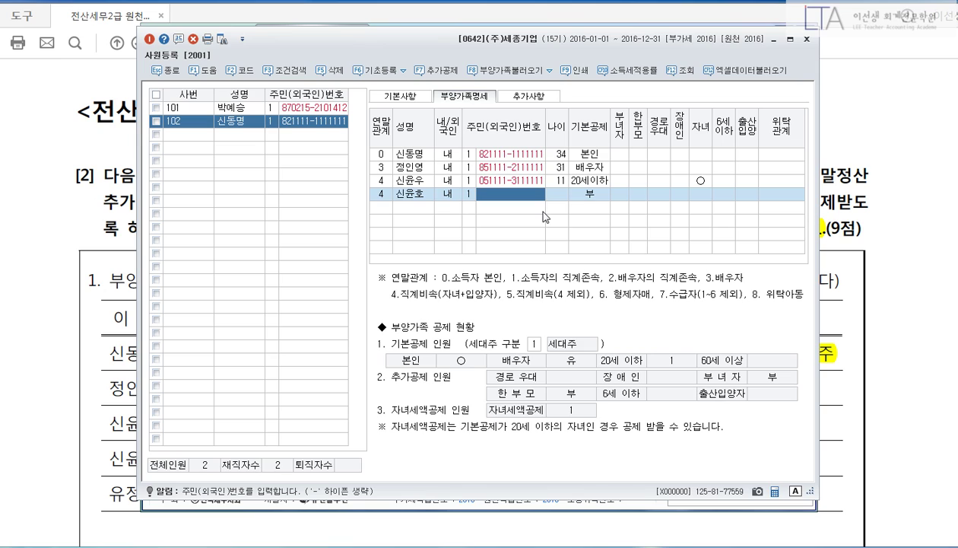
type("16111")
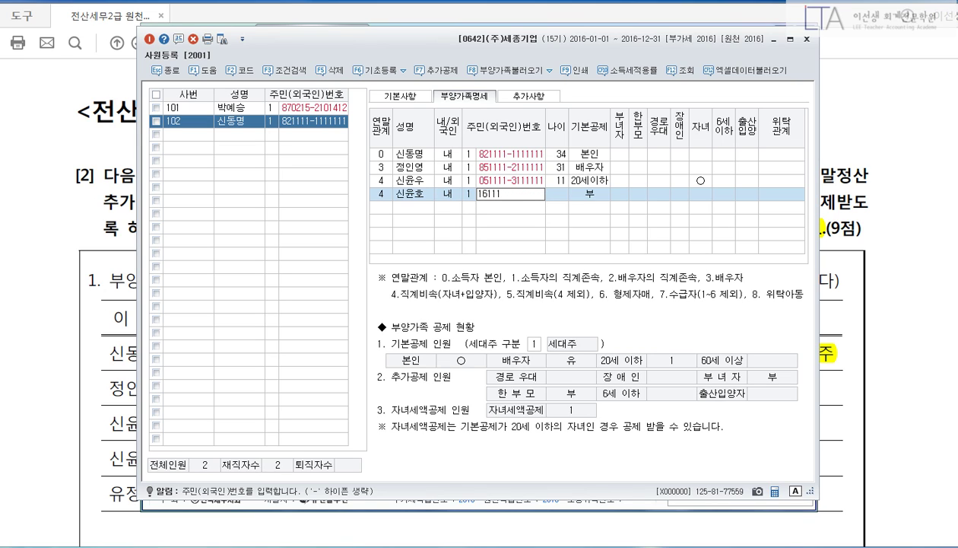
type("1-3111111")
key("Return")
key("Return")
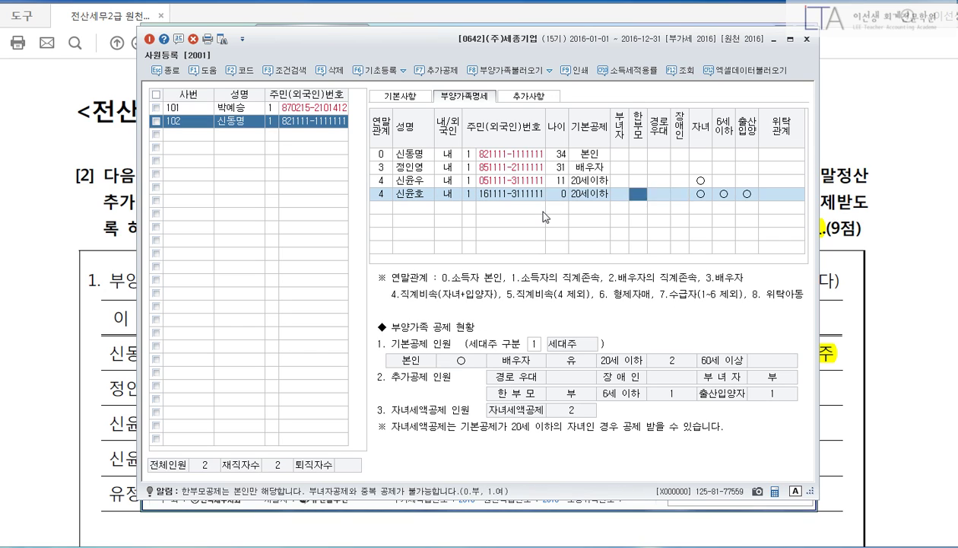
key("Return")
key("Return")
key("Return")
key("Return")
key("Return")
key("Return")
key("Return")
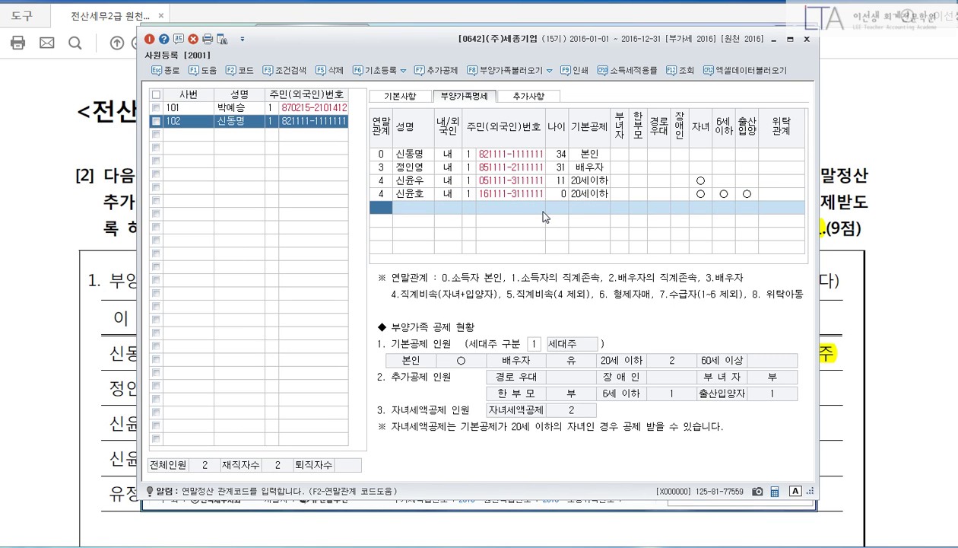
key("F2")
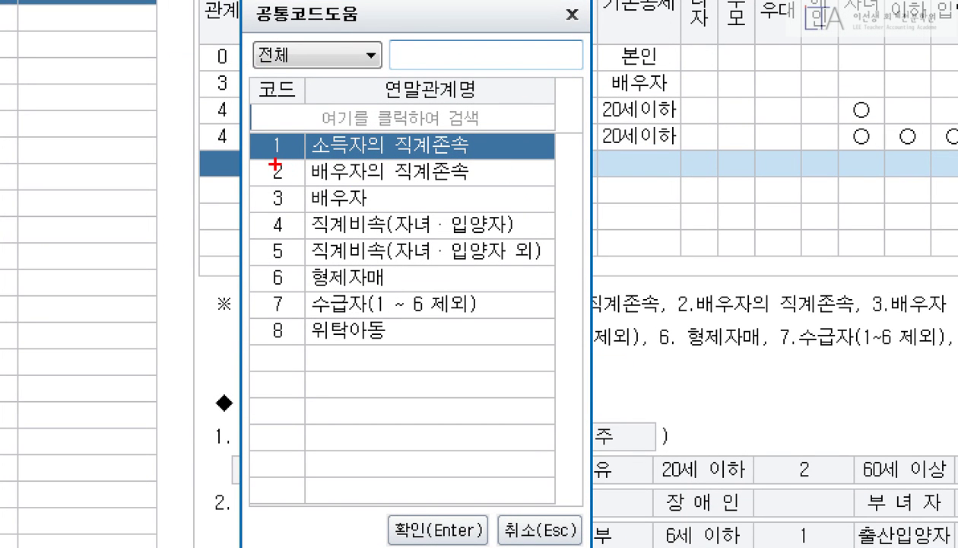
Add the mother-in-law as a code-2 dependent with her name, resident number and 기본공제 0:부.
mouse_move(254, 158)
left_mouse_down()
mouse_move(480, 187)
mouse_move(532, 137)
left_mouse_up()
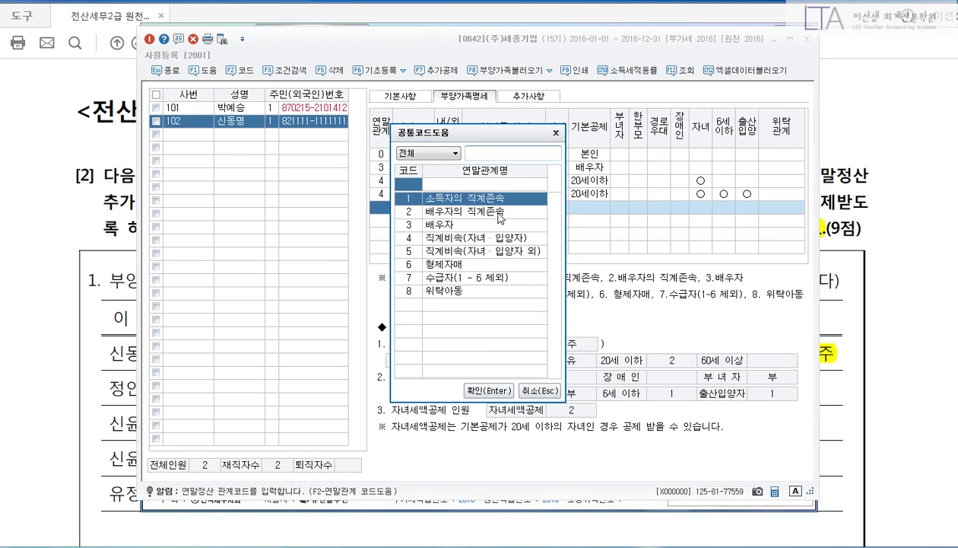
left_click(449, 176)
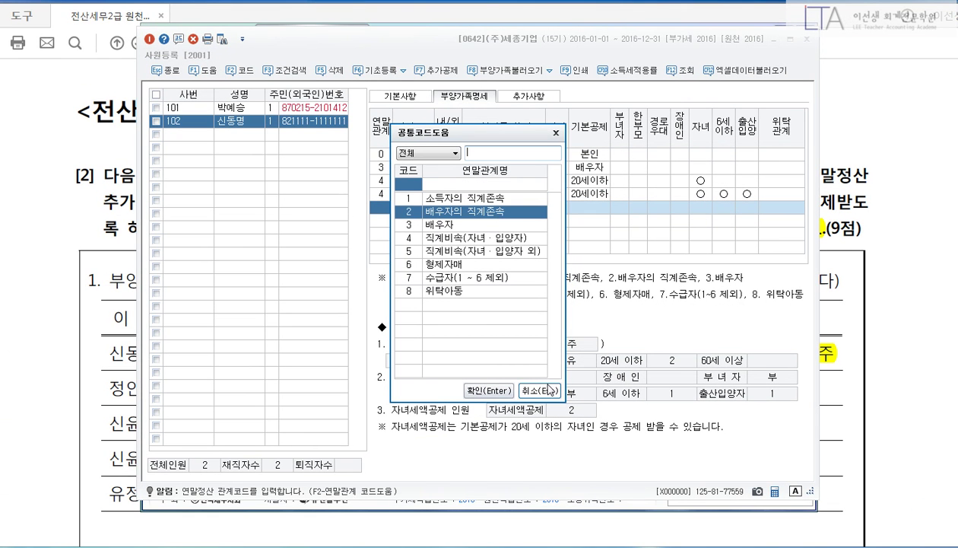
left_click(499, 390)
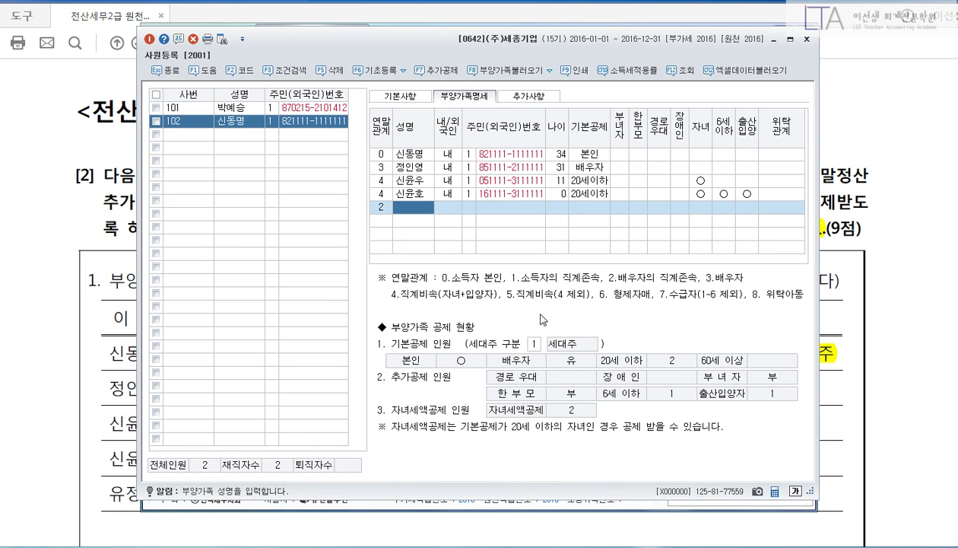
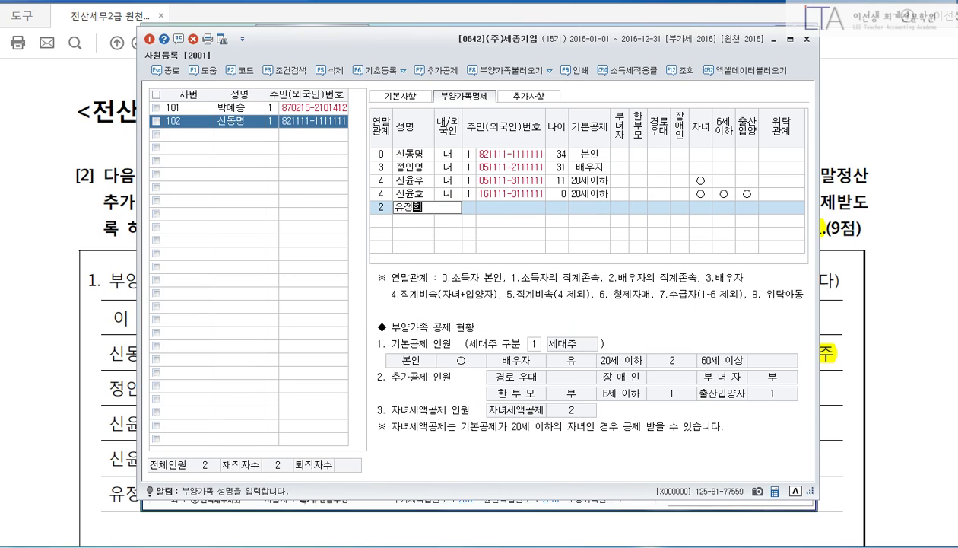
key("Return")
key("Return")
type("4")
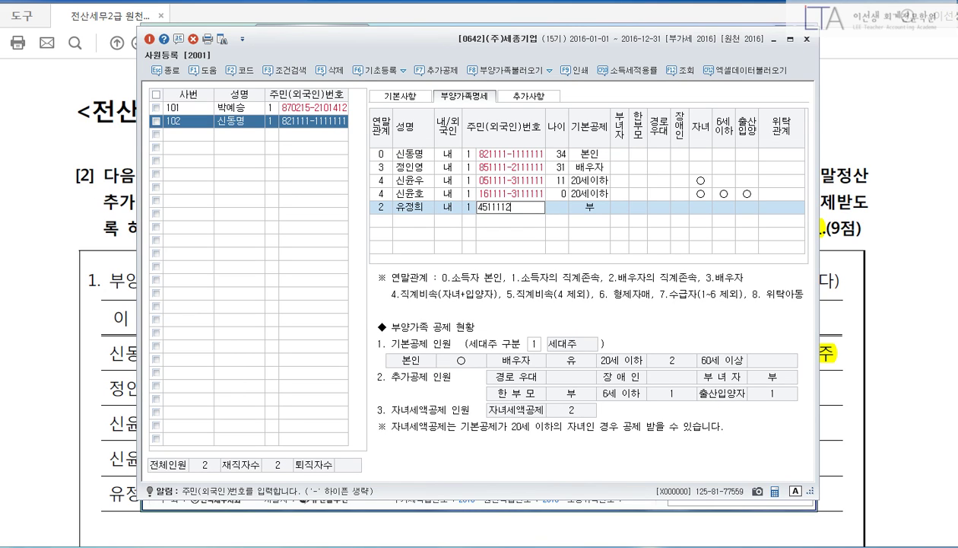
type("51111-2111111")
key("Return")
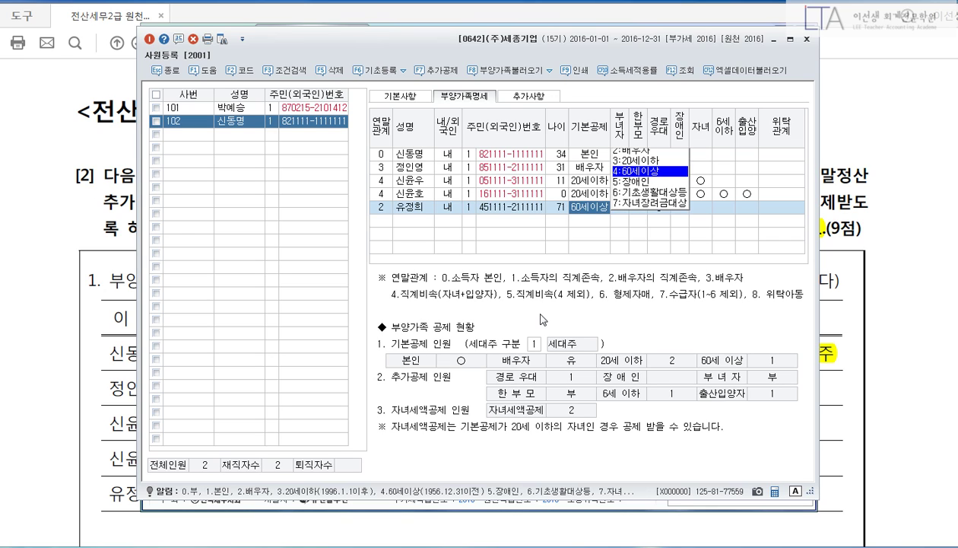
type("0")
key("Return")
key("Return")
key("Return")
key("Return")
key("Return")
key("Return")
key("Return")
key("Return")
key("Return")
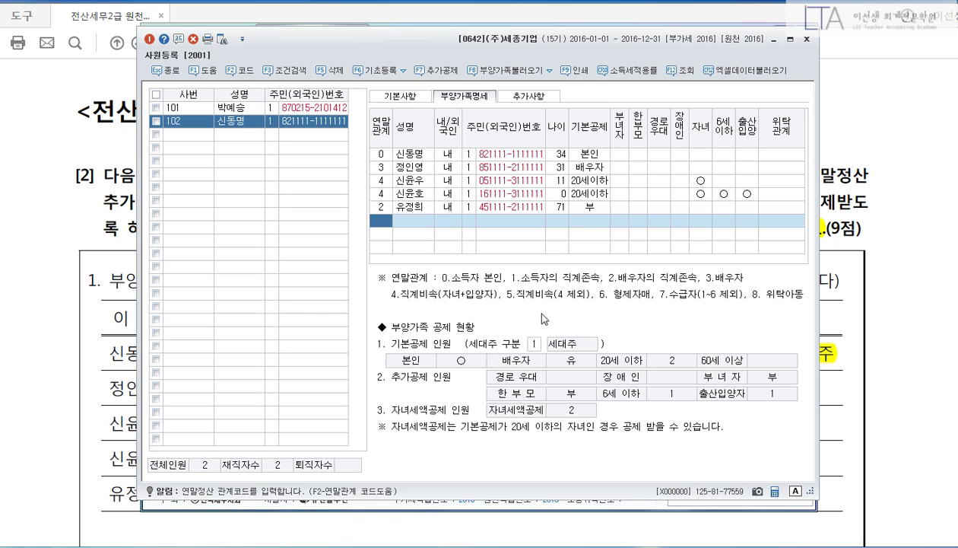
Close 사원등록 and go to the 연말정산추가자료입력 screen.
key("Escape")
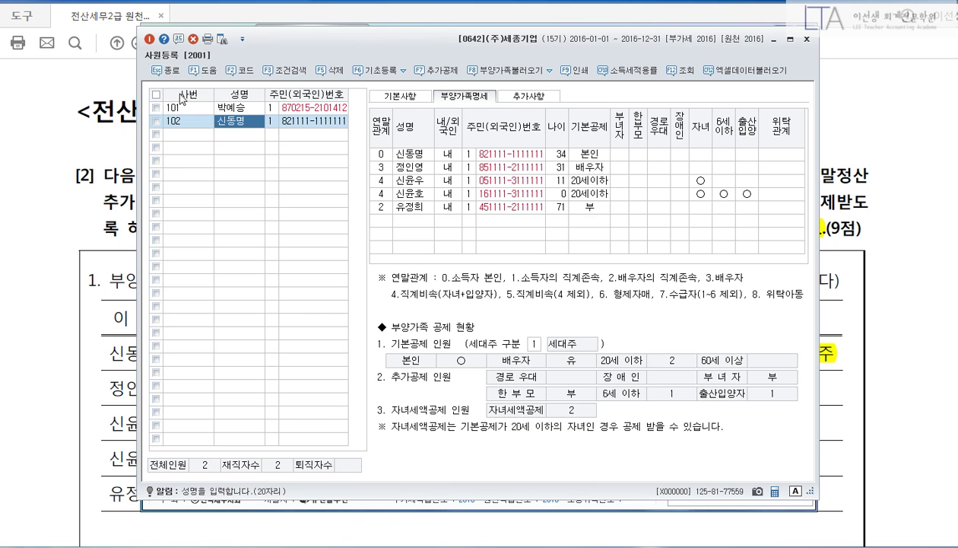
key("Escape")
left_click(197, 147)
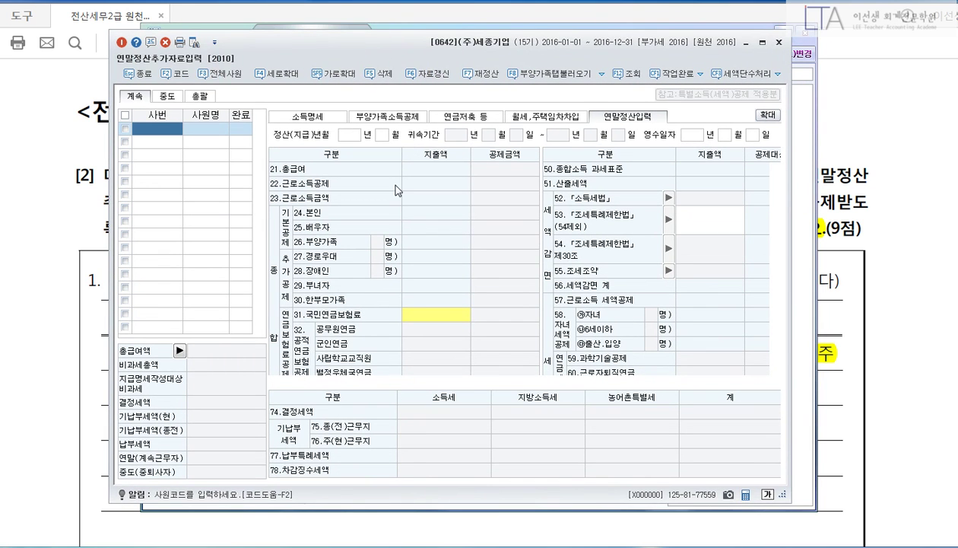
Load employee 102's settlement data: 50,000,000 salary and a -4,327,500 refund.
key("F2")
left_click(398, 219)
left_click(497, 393)
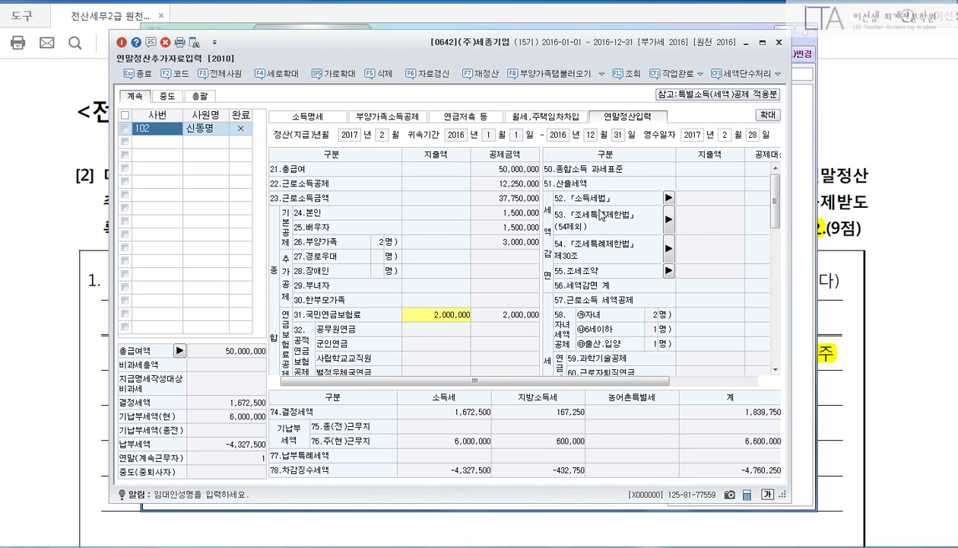
Enlarge the settlement window and scroll the PDF to the 국민연금–교육비 table.
left_click_drag(627, 42, 617, 18)
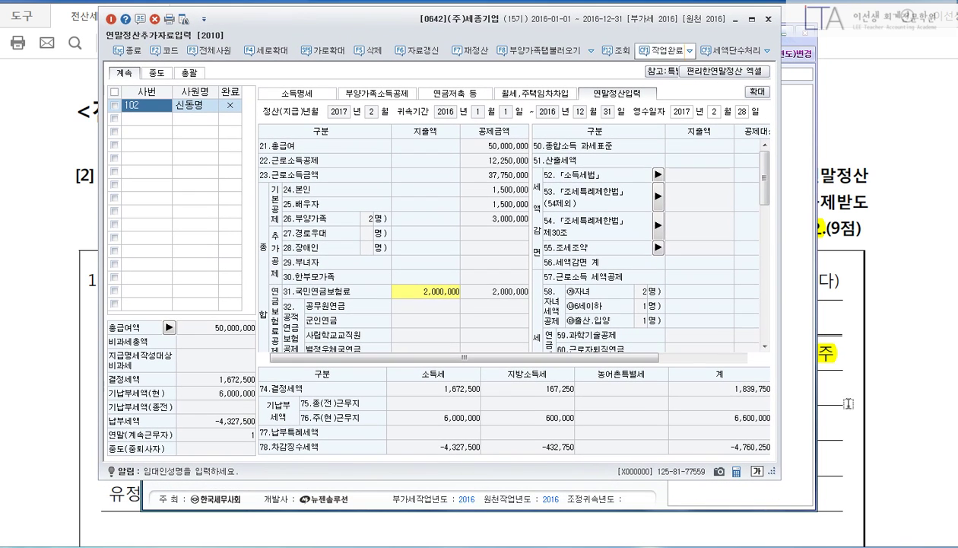
left_click_drag(816, 492, 858, 522)
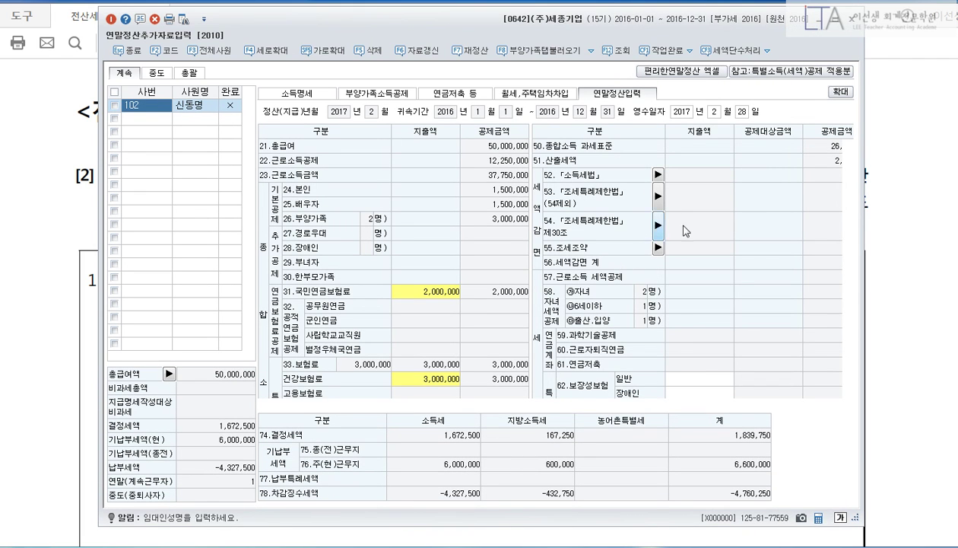
left_click(903, 193)
scroll(903, 197, "down", 10)
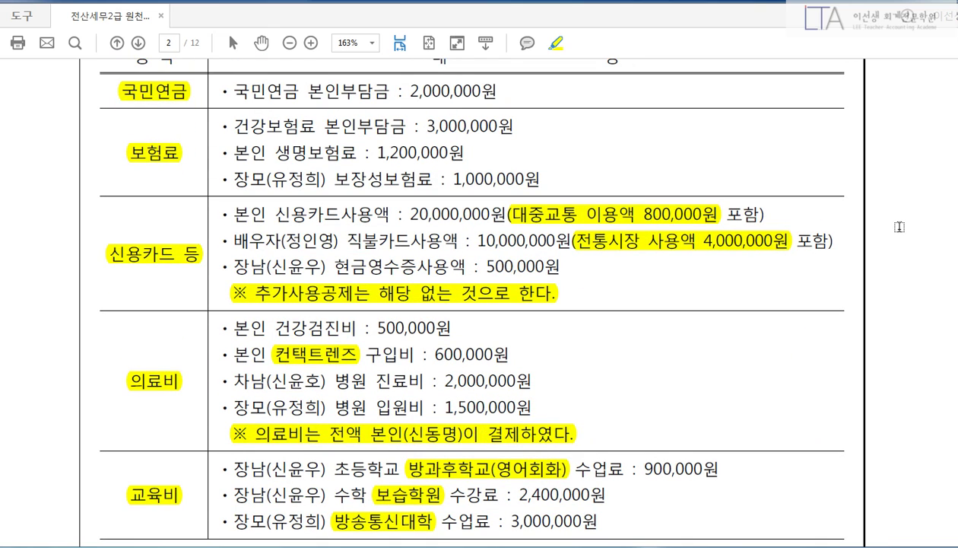
Circle 2,000,000원, 3,000,000원 and 1,200,000원 in red and strike out the 장모 보장성보험료 line.
key("ctrl+2")
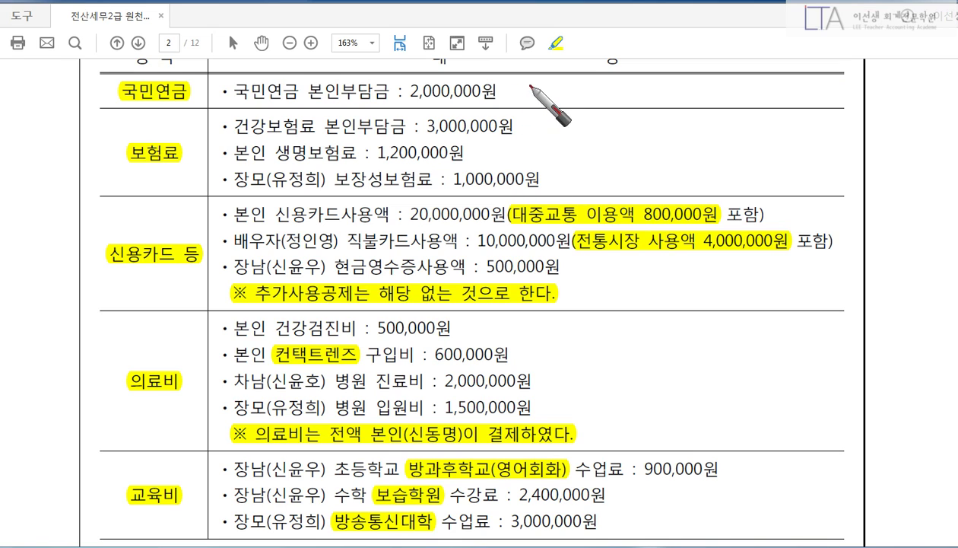
left_click_drag(527, 88, 529, 85)
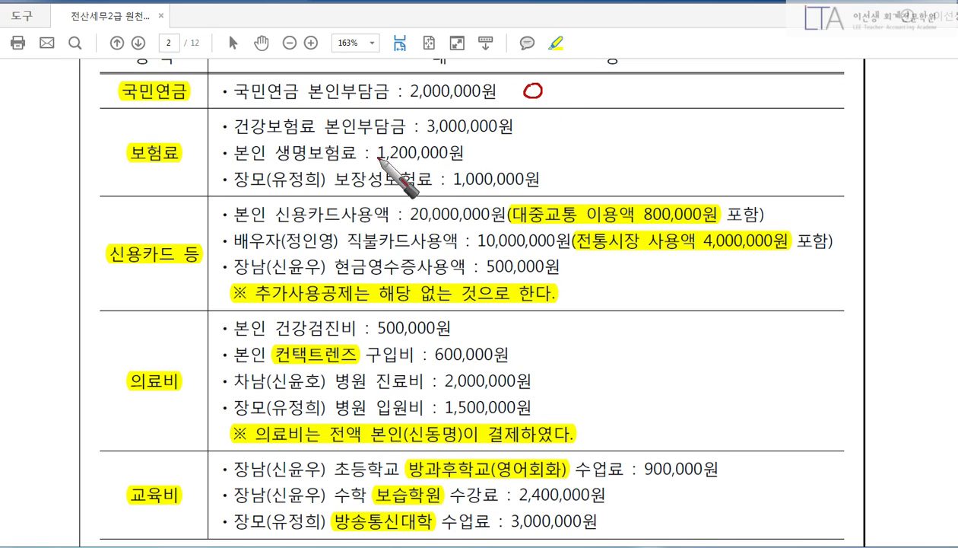
mouse_move(534, 120)
left_mouse_down()
mouse_move(533, 133)
mouse_move(535, 120)
left_mouse_up()
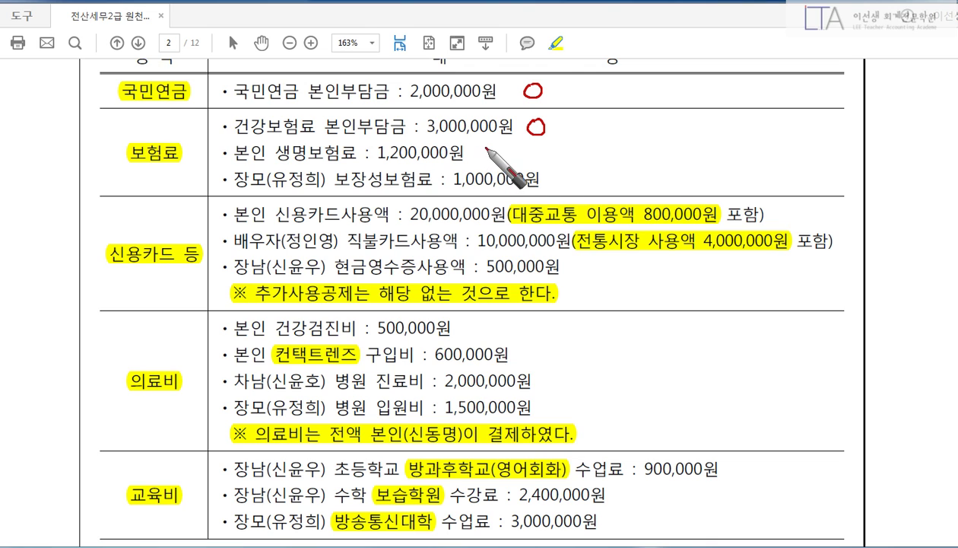
left_click_drag(488, 145, 487, 147)
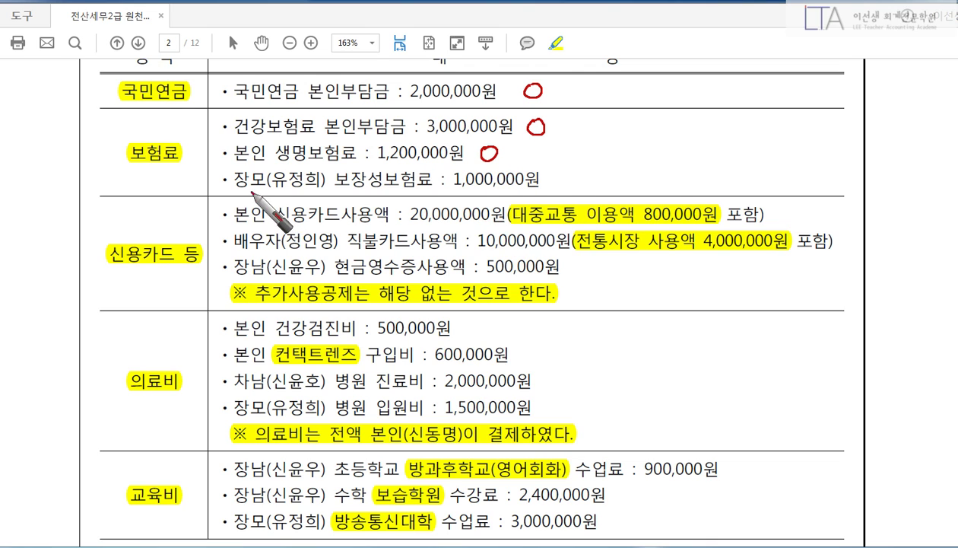
mouse_move(235, 181)
left_mouse_down()
mouse_move(552, 181)
mouse_move(580, 192)
left_mouse_up()
left_click_drag(579, 173, 563, 194)
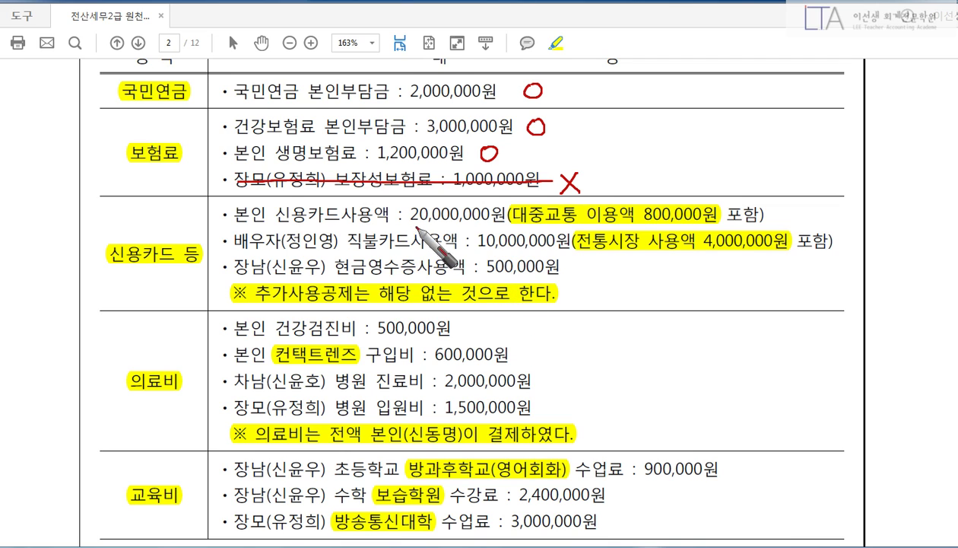
Underline the 20,000,000원 card and 800,000원 transit amounts and note 19.2 beside the card line.
left_click_drag(411, 226, 507, 226)
left_click_drag(659, 224, 717, 224)
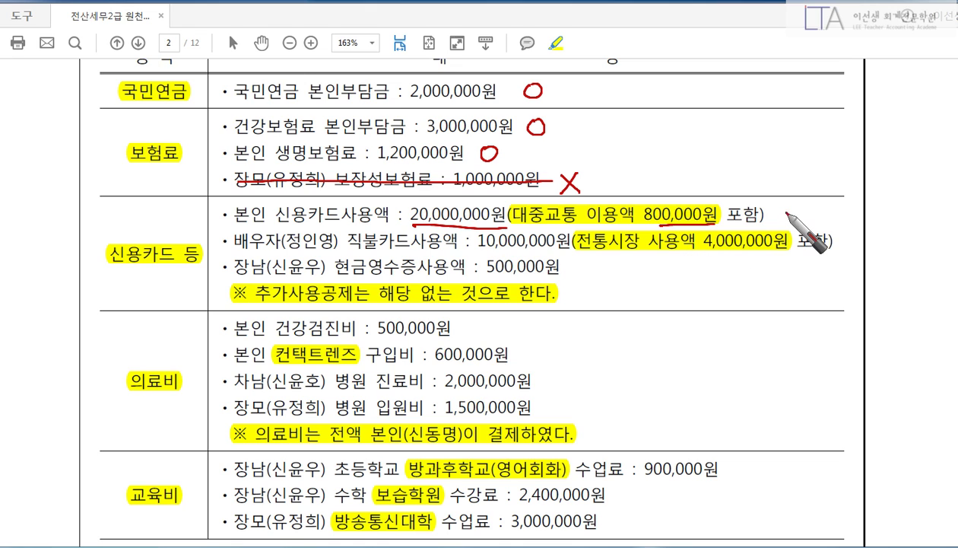
mouse_move(764, 169)
left_mouse_down()
mouse_move(773, 166)
mouse_move(778, 210)
left_mouse_up()
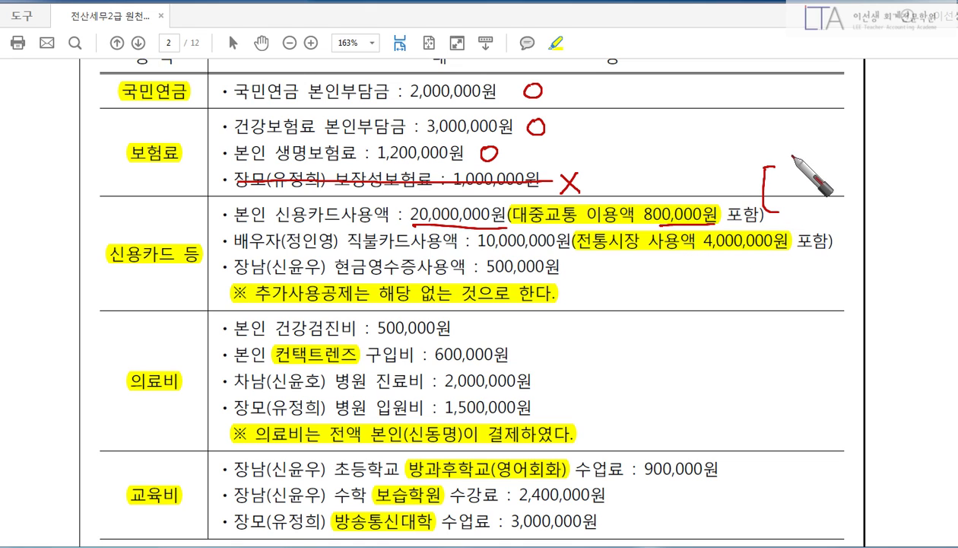
mouse_move(788, 156)
left_mouse_down()
mouse_move(792, 177)
mouse_move(820, 175)
left_mouse_up()
left_click(812, 173)
mouse_move(826, 163)
left_mouse_down()
mouse_move(832, 174)
mouse_move(875, 168)
left_mouse_up()
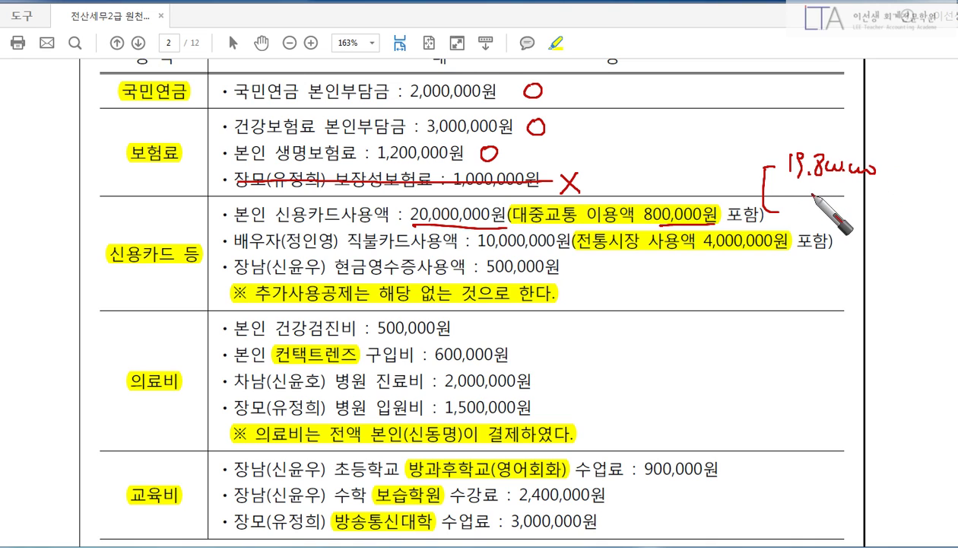
right_click(741, 210)
left_click(697, 245)
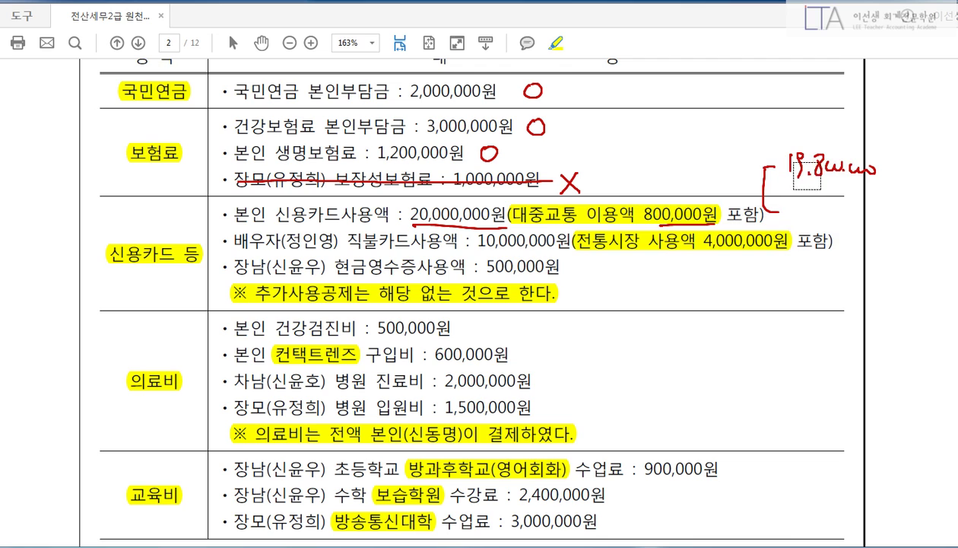
mouse_move(808, 166)
left_mouse_down()
mouse_move(822, 177)
mouse_move(821, 203)
mouse_move(879, 205)
left_mouse_up()
right_click(716, 218)
left_click(661, 166)
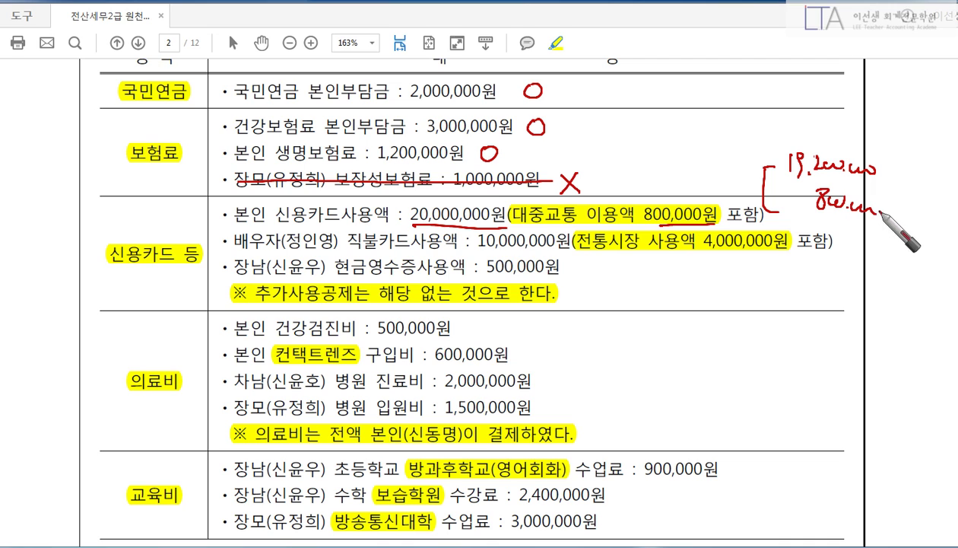
Underline the spouse's debit card, 전통시장 and 500,000원 cash receipt amounts, then clear all pen marks.
left_click_drag(291, 253, 457, 255)
left_click_drag(618, 260, 734, 260)
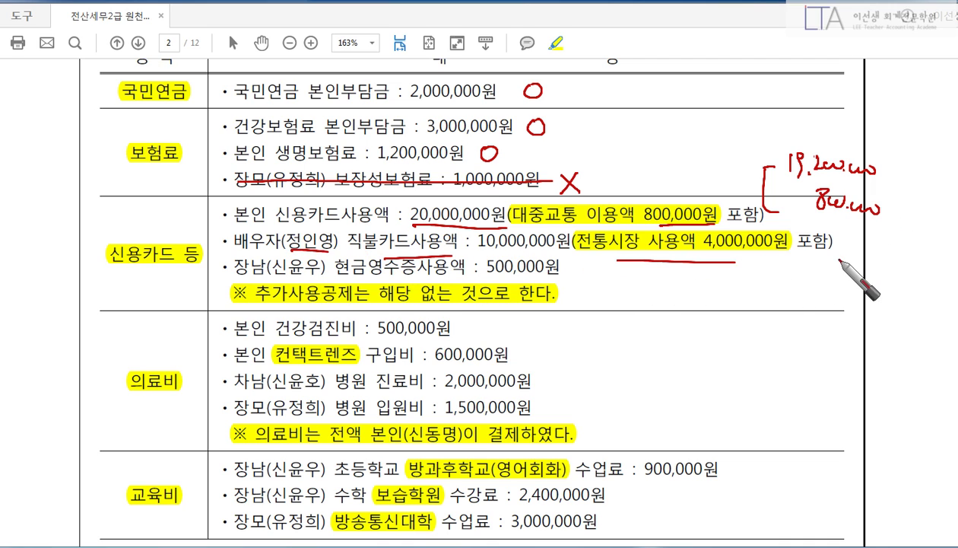
mouse_move(841, 257)
left_mouse_down()
mouse_move(840, 303)
mouse_move(855, 260)
mouse_move(921, 271)
mouse_move(855, 257)
mouse_move(844, 290)
mouse_move(853, 303)
mouse_move(901, 311)
mouse_move(860, 325)
mouse_move(921, 319)
left_mouse_up()
right_click(821, 321)
left_click(737, 357)
right_click(855, 257)
left_click(736, 222)
left_click_drag(838, 190, 843, 239)
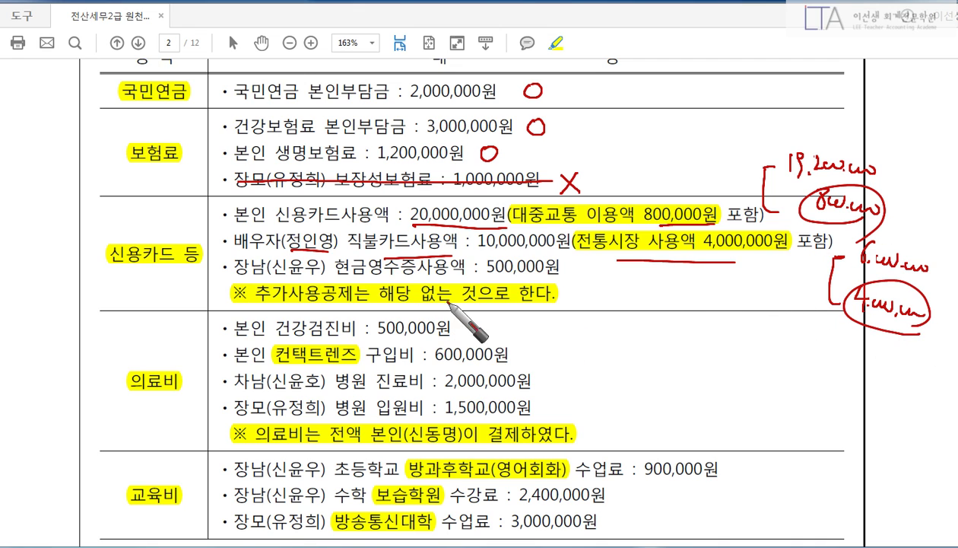
left_click_drag(525, 279, 556, 282)
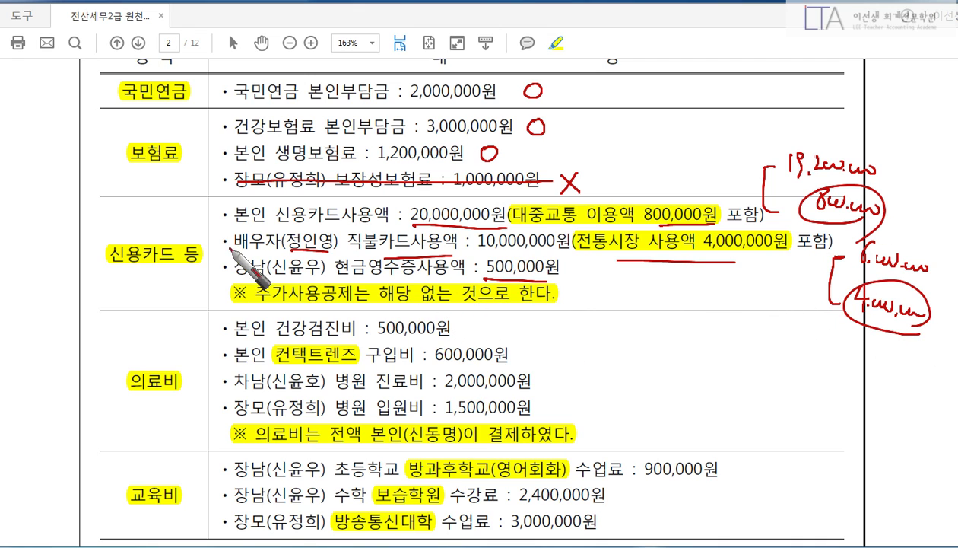
left_click_drag(227, 237, 224, 275)
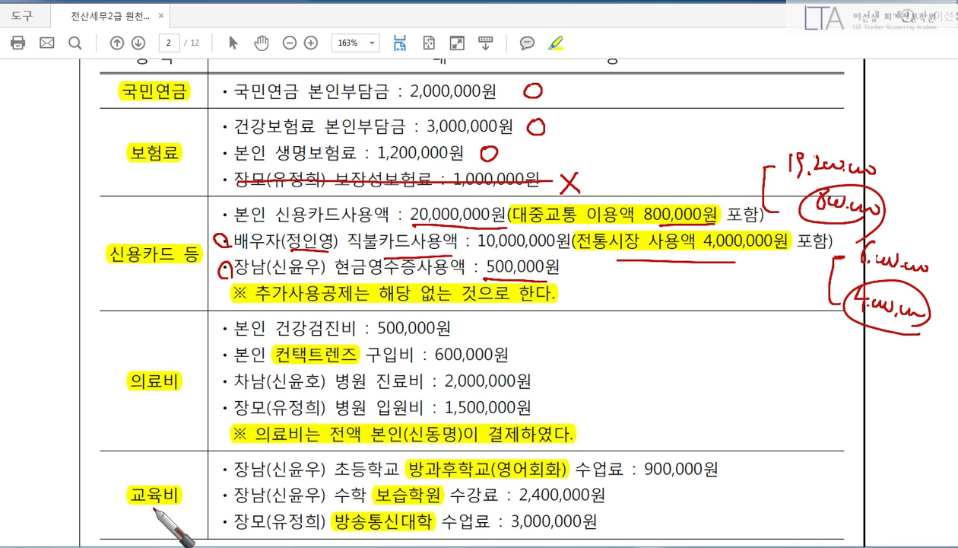
key("Escape")
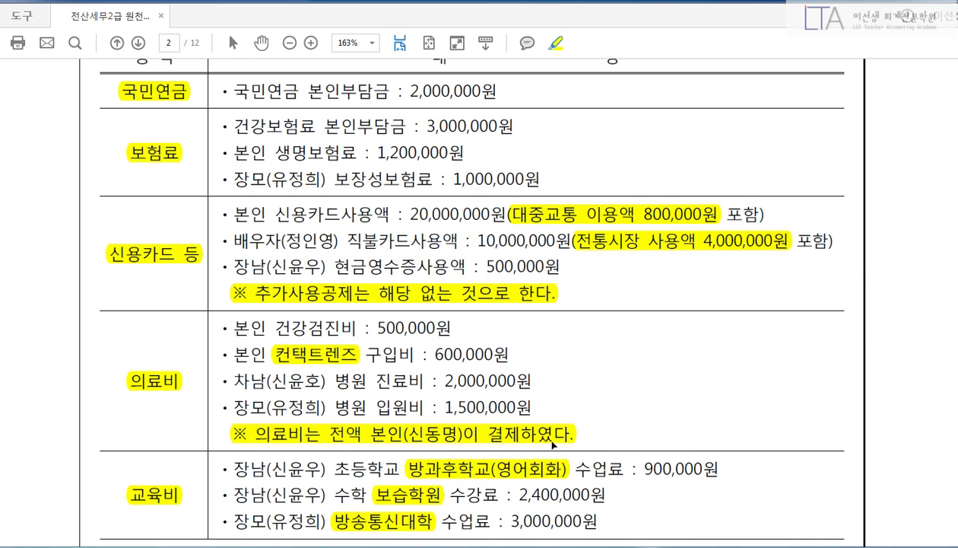
Back in KcLep, review the insurance breakdown: 국민연금 2,000,000 and 건강보험료 3,000,000.
key("alt+Tab")
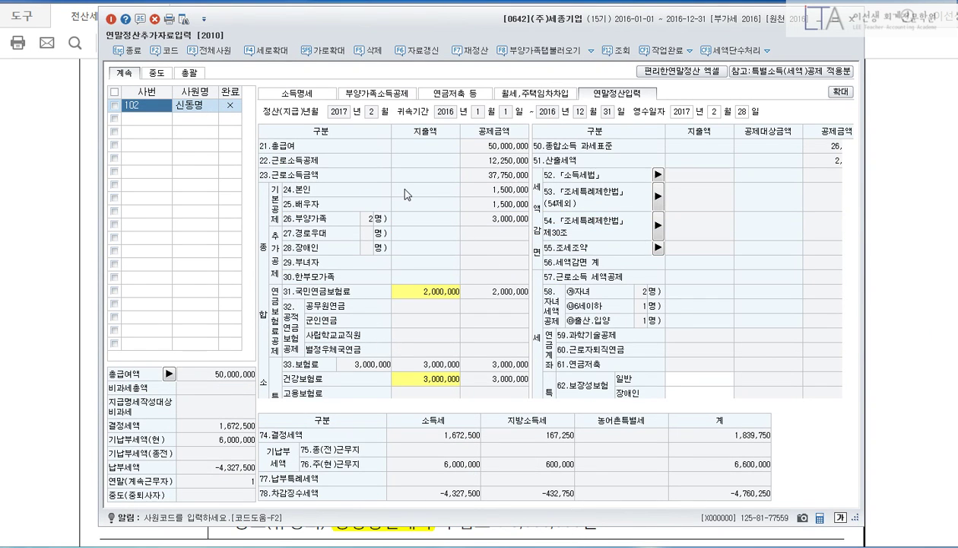
left_click(432, 296)
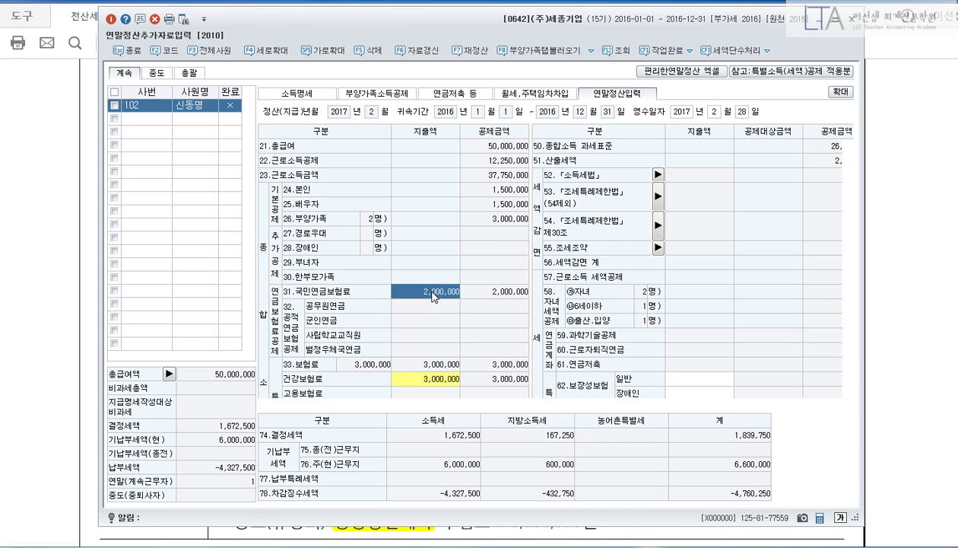
key("Return")
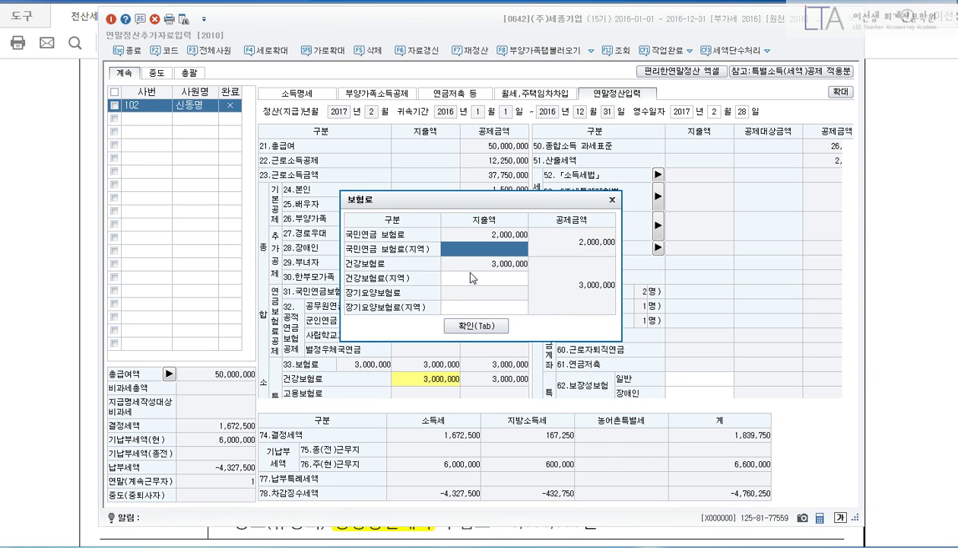
left_click(494, 326)
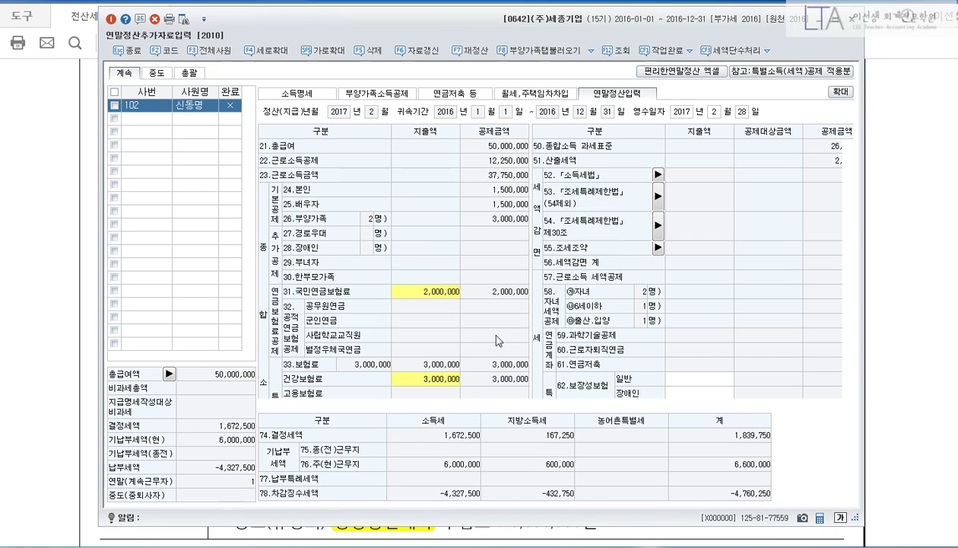
Scroll down and draw a red box around the 62.보장성보험 row.
scroll(446, 386, "down", 5)
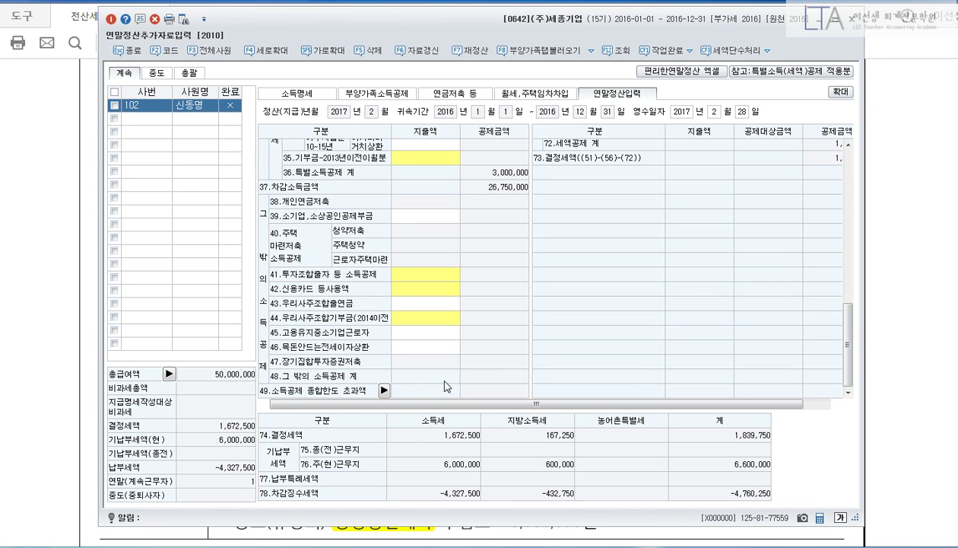
left_click_drag(849, 343, 851, 247)
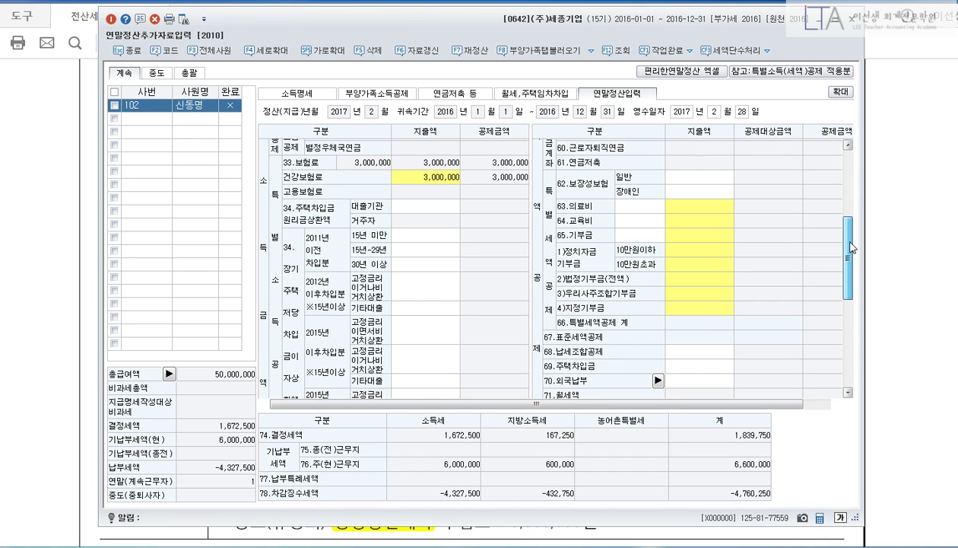
mouse_move(851, 248)
left_mouse_down()
mouse_move(851, 316)
mouse_move(852, 240)
left_mouse_up()
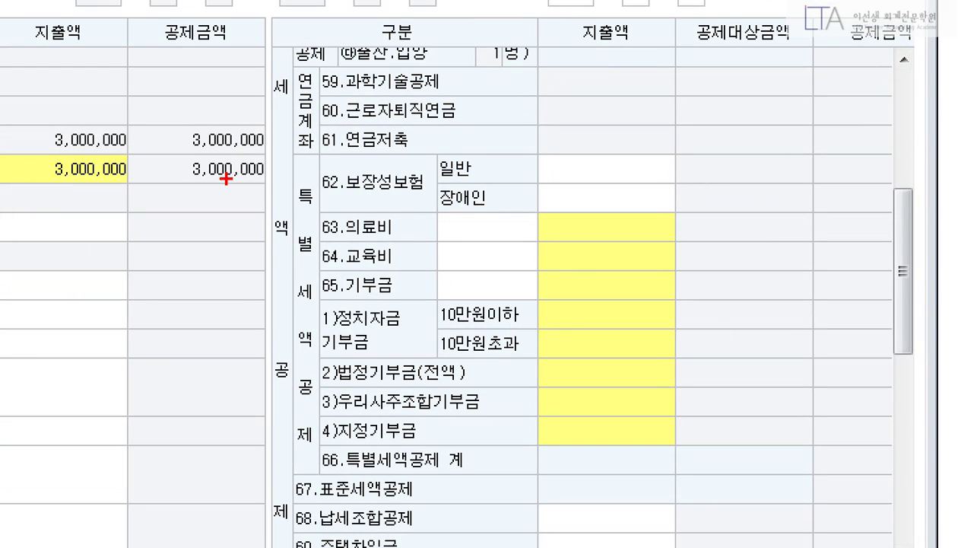
left_click_drag(297, 155, 708, 221)
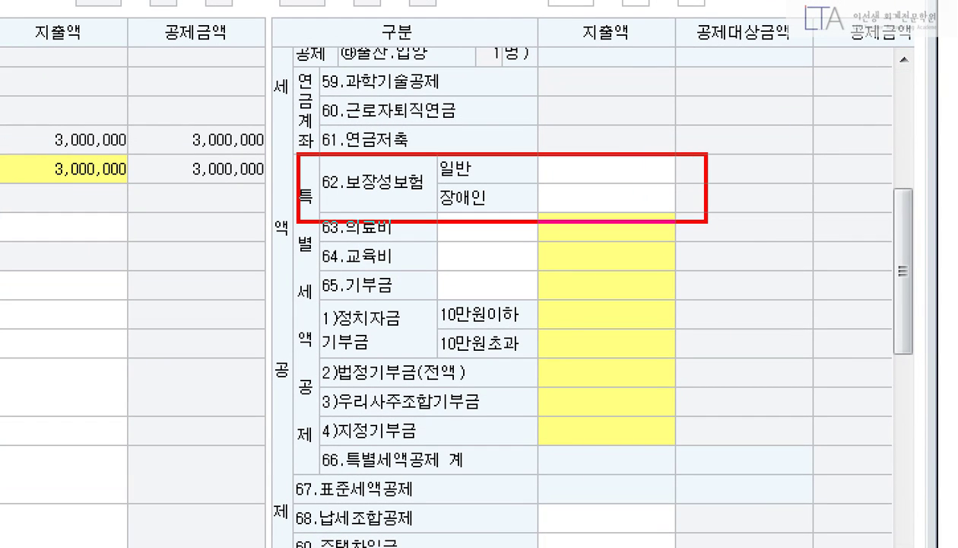
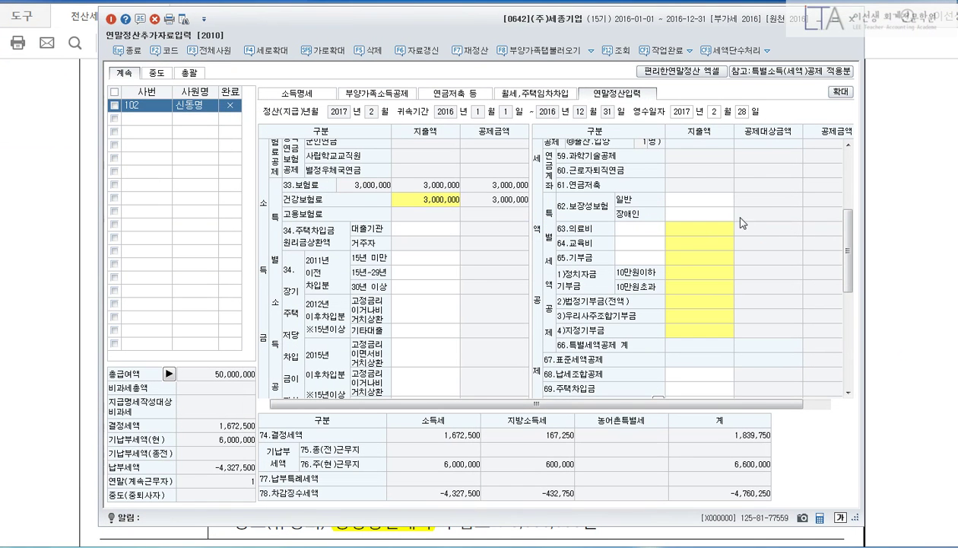
Enter 1,200,000 as 62.보장성보험 general spending, giving a 1,000,000 deduction.
left_click(630, 172)
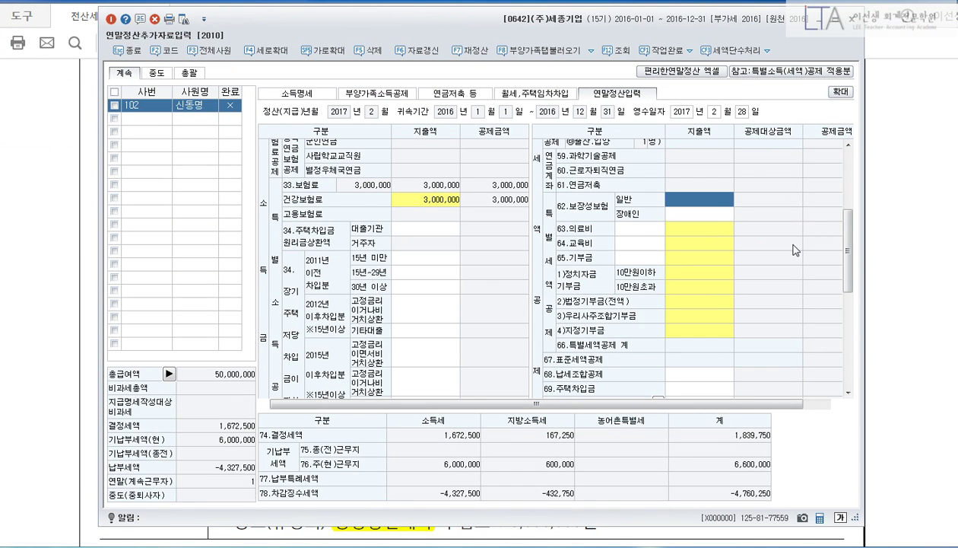
type("1200000")
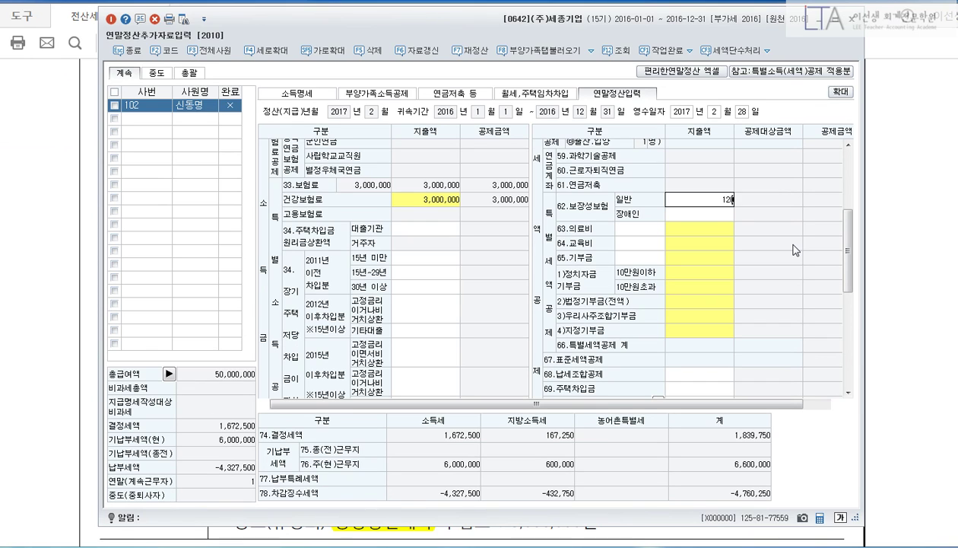
key("Return")
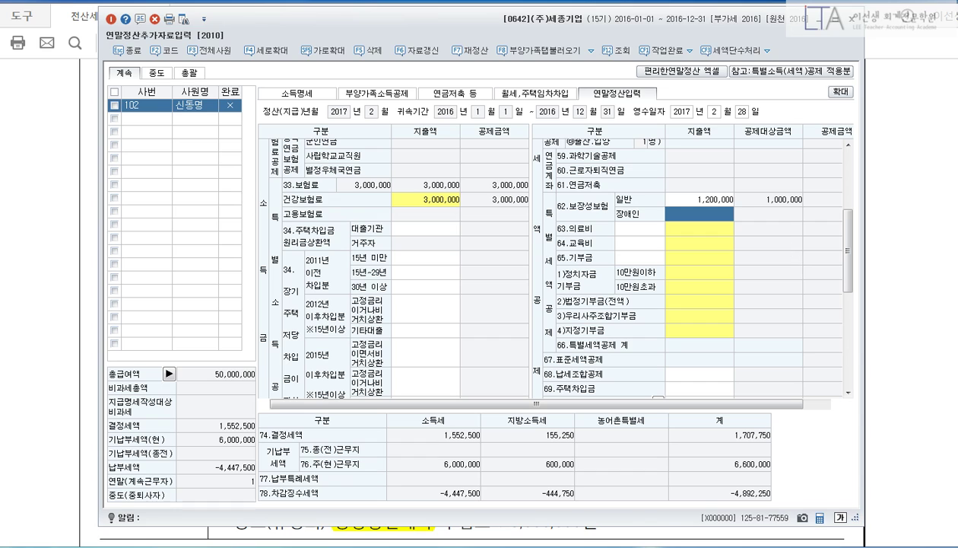
left_click(380, 546)
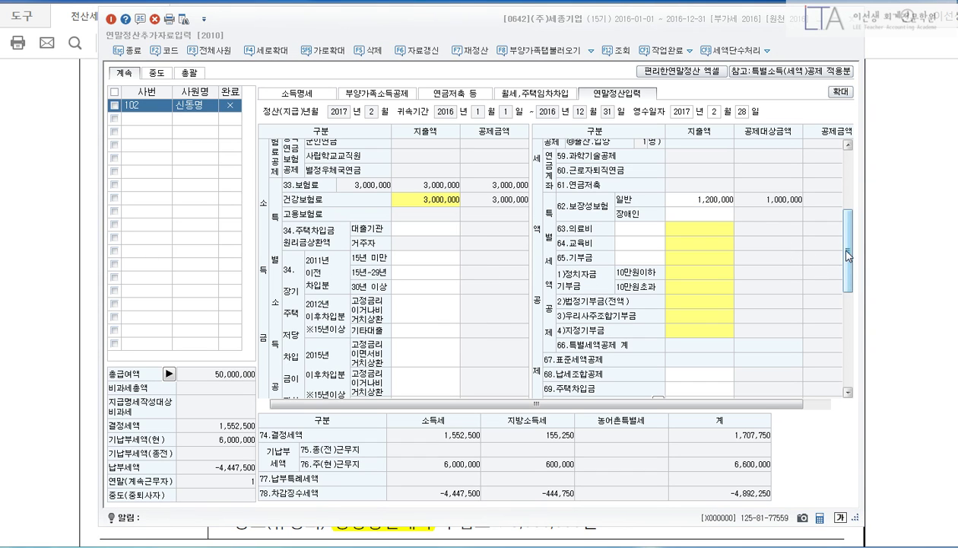
left_click_drag(846, 251, 840, 367)
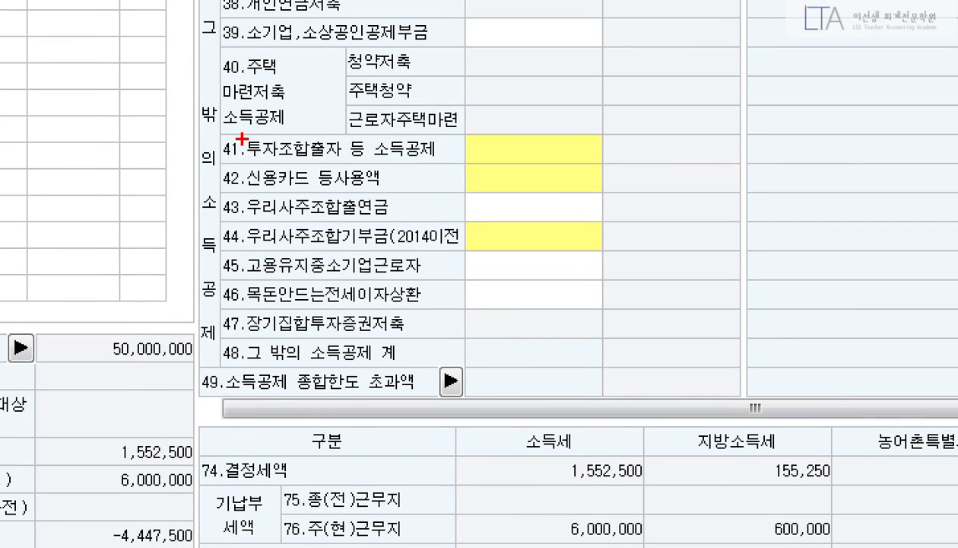
Mark row 42 신용카드 등 사용액 and open its spending breakdown.
left_click_drag(214, 158, 721, 199)
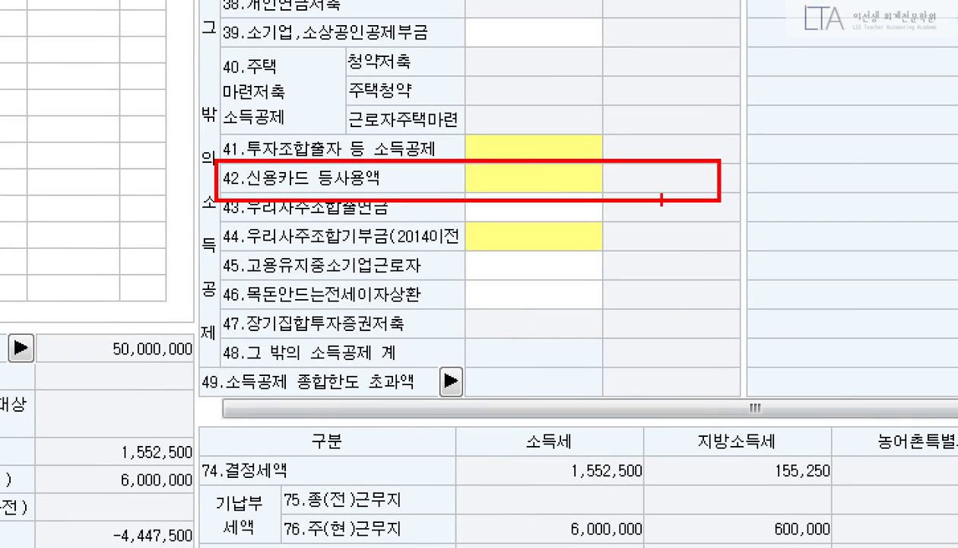
left_click_drag(518, 161, 569, 151)
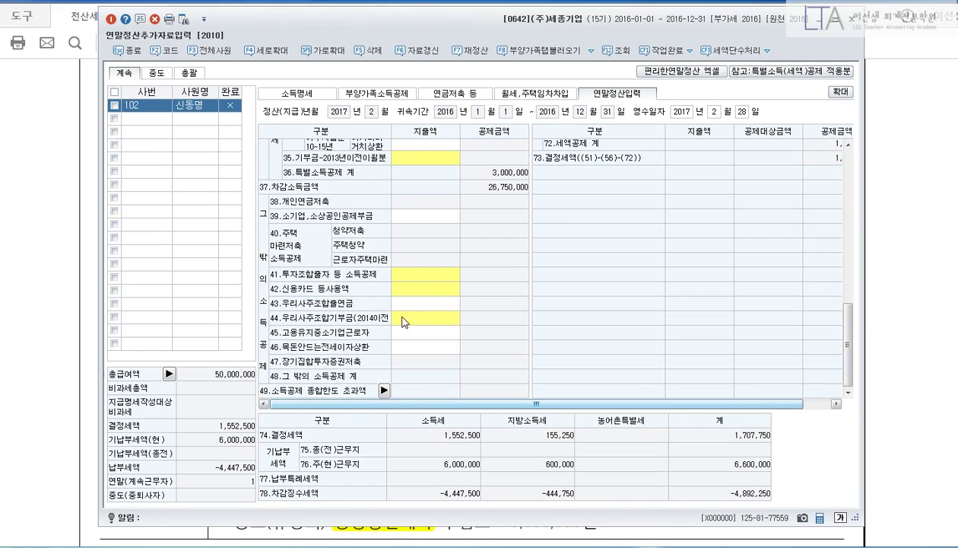
left_click(411, 289)
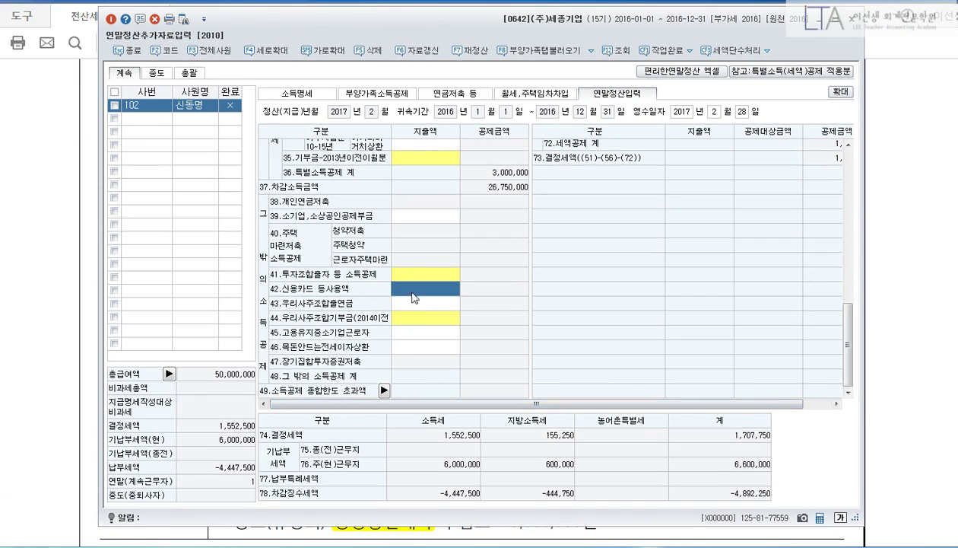
key("Return")
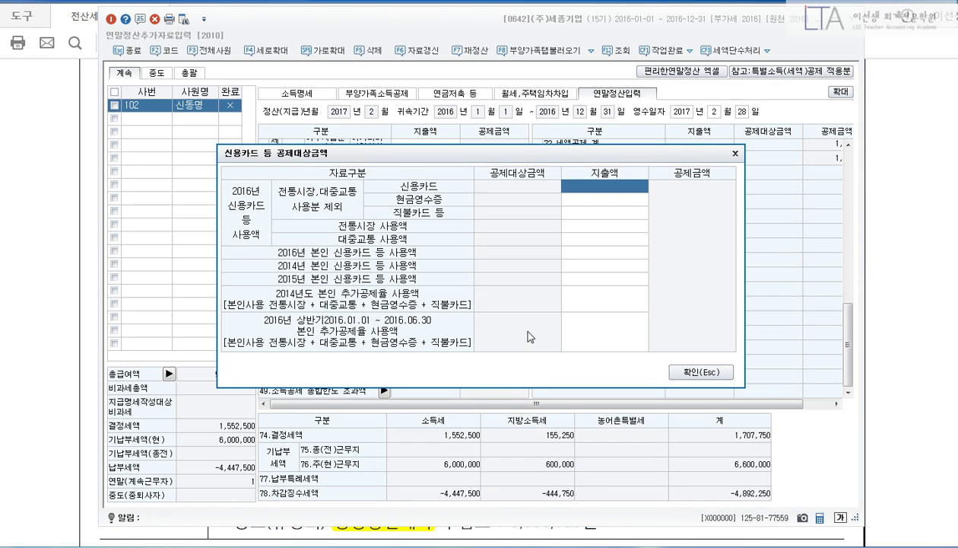
Enter 19,200,000 credit card, 800,000 public transport and 6,000,000 debit card spending.
type("19200000")
key("Return")
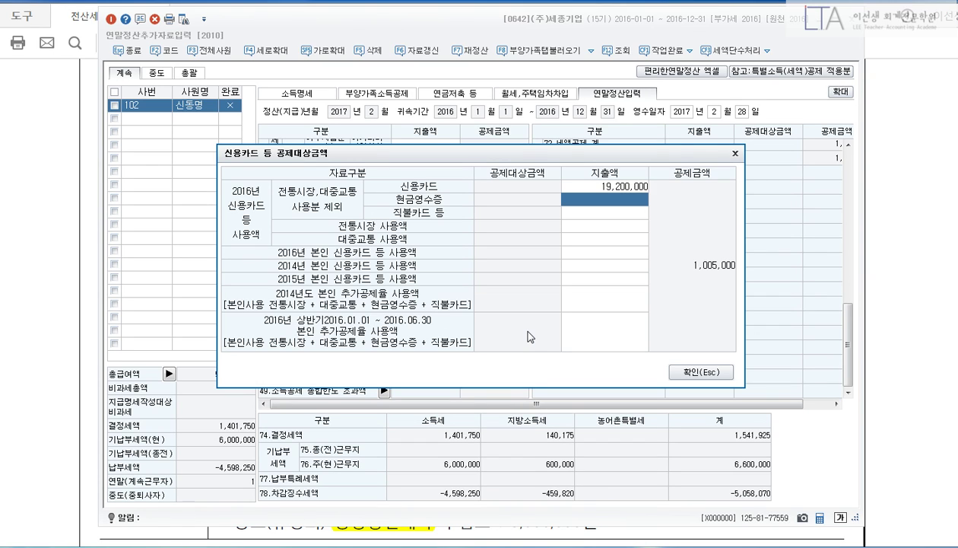
key("Return")
key("Return")
key("Return")
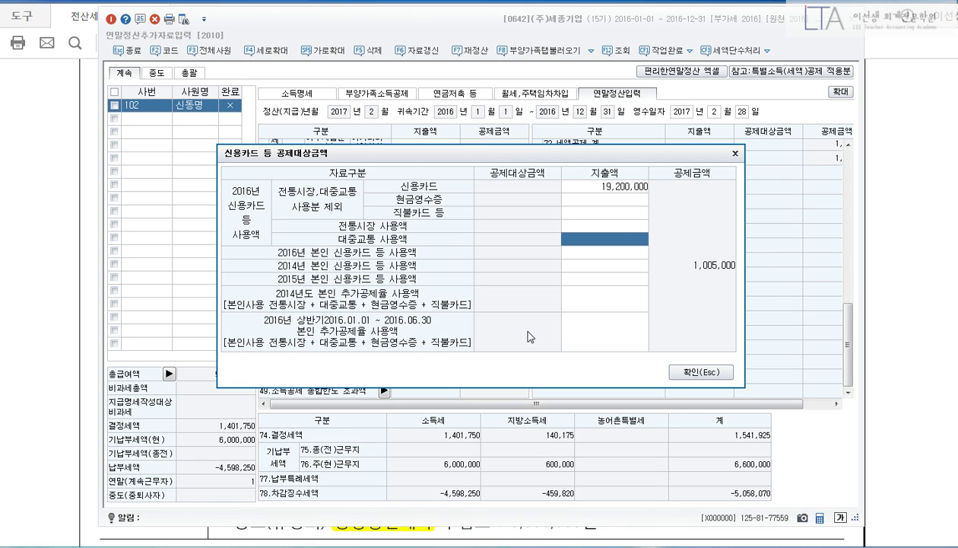
type("8000000")
key("Return")
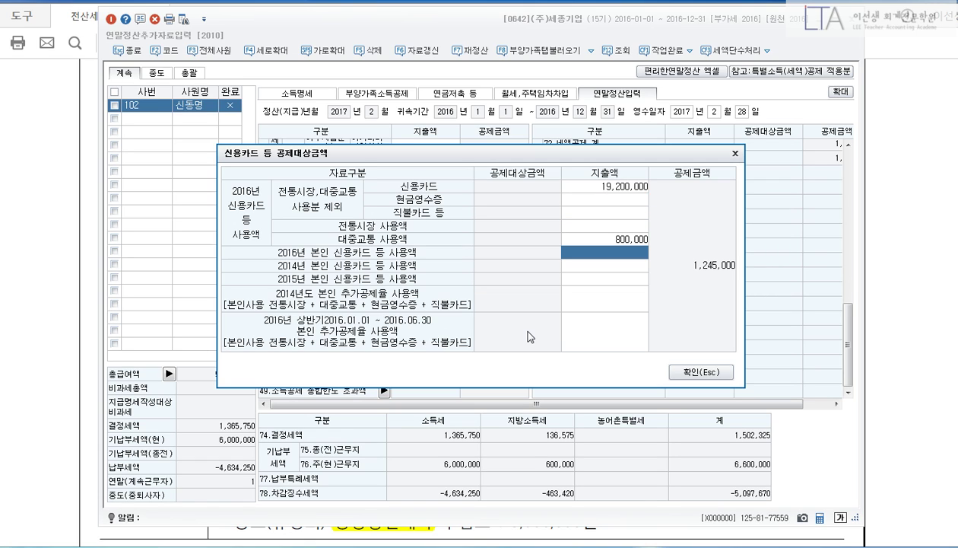
key("Up")
key("Up")
key("Up")
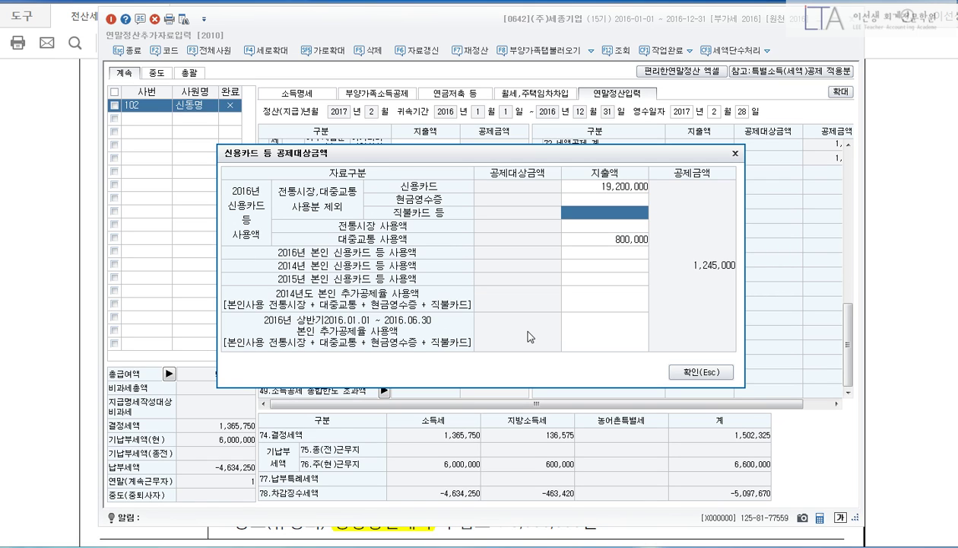
type("6000000")
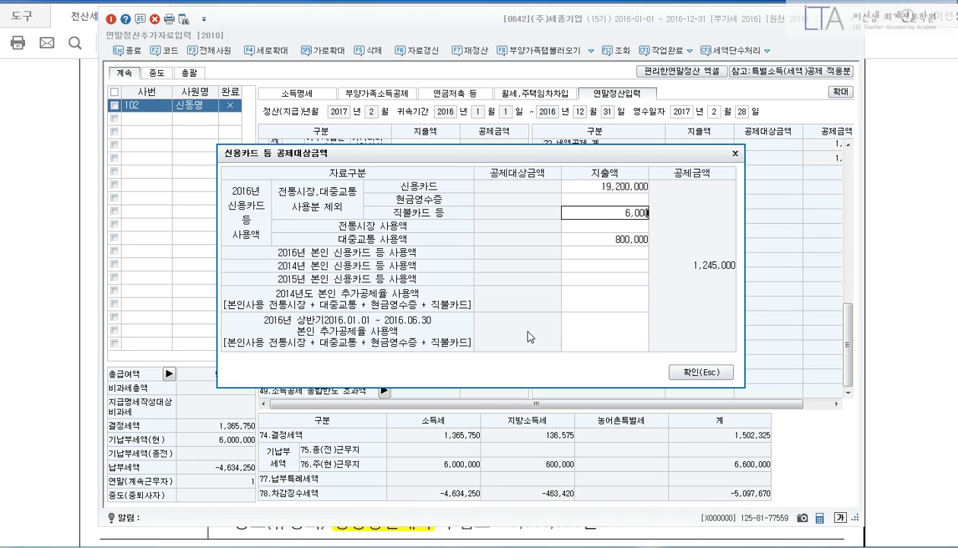
key("Return")
Add 4,000,000 traditional market and 500,000 cash receipt spending and confirm the 30,500,000 total.
type("4000000")
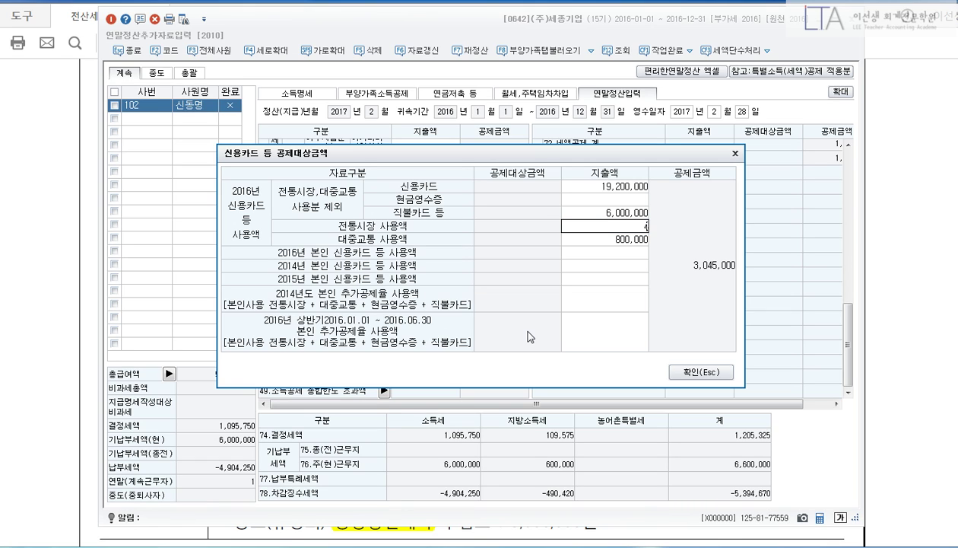
key("Return")
key("Return")
key("Return")
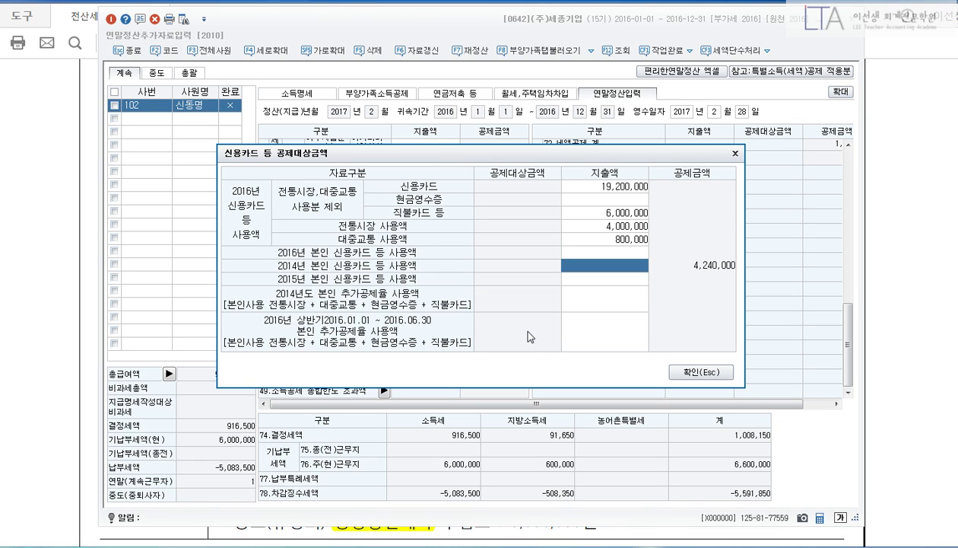
key("Up")
key("Up")
key("Up")
key("Up")
key("Up")
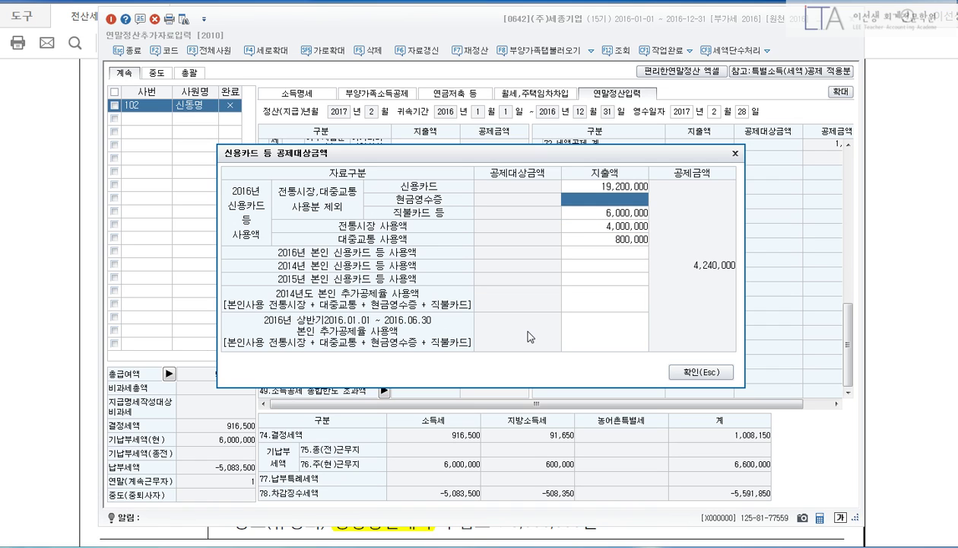
type("500000")
key("Return")
key("Return")
key("Return")
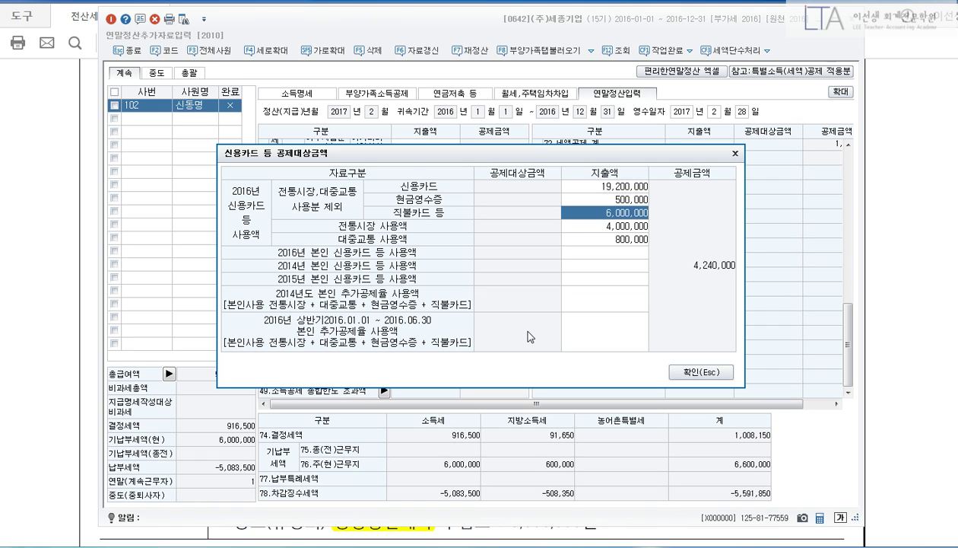
key("Return")
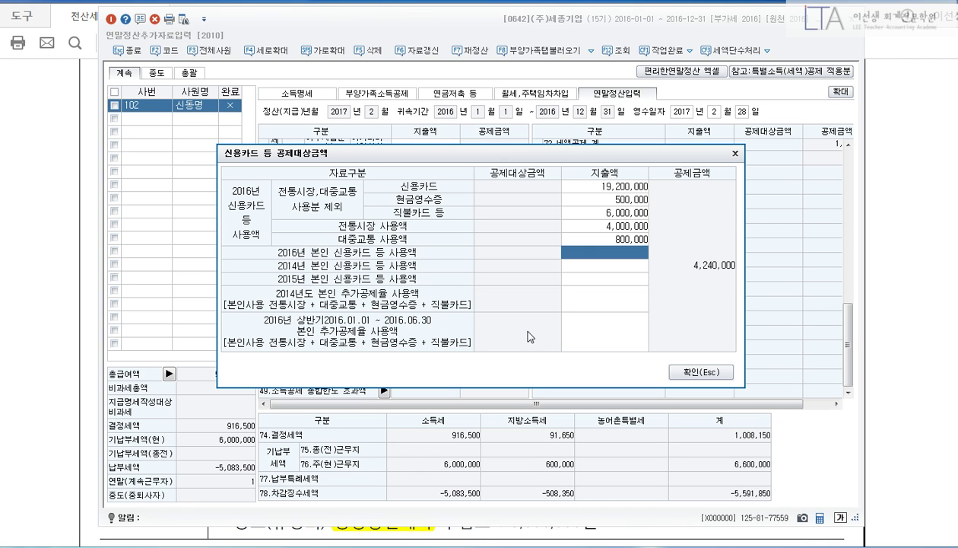
left_click(696, 371)
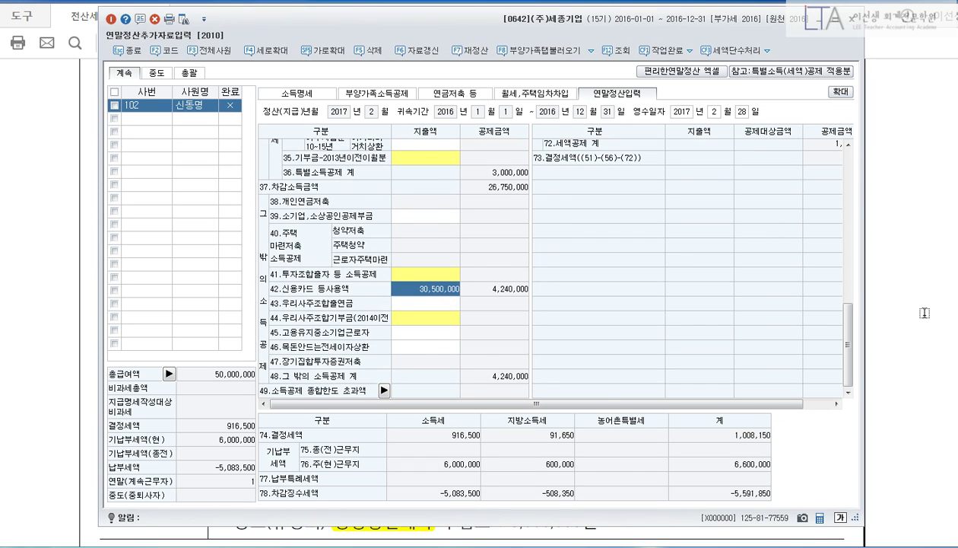
left_click(911, 306)
scroll(890, 342, "down", 3)
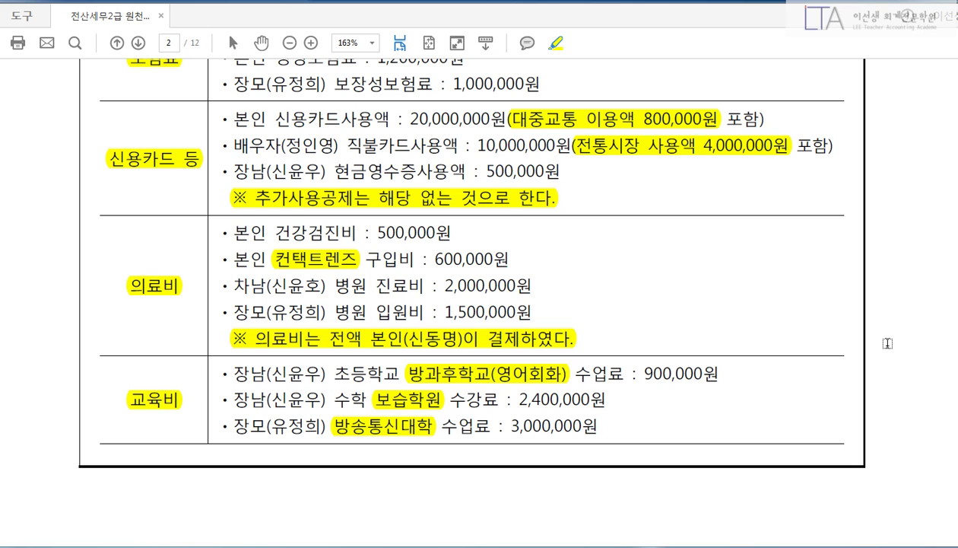
Annotate the medical items: own checkup in full, 600,000 capped at 500,000, second son's 2,000,000 bill.
key("ctrl+2")
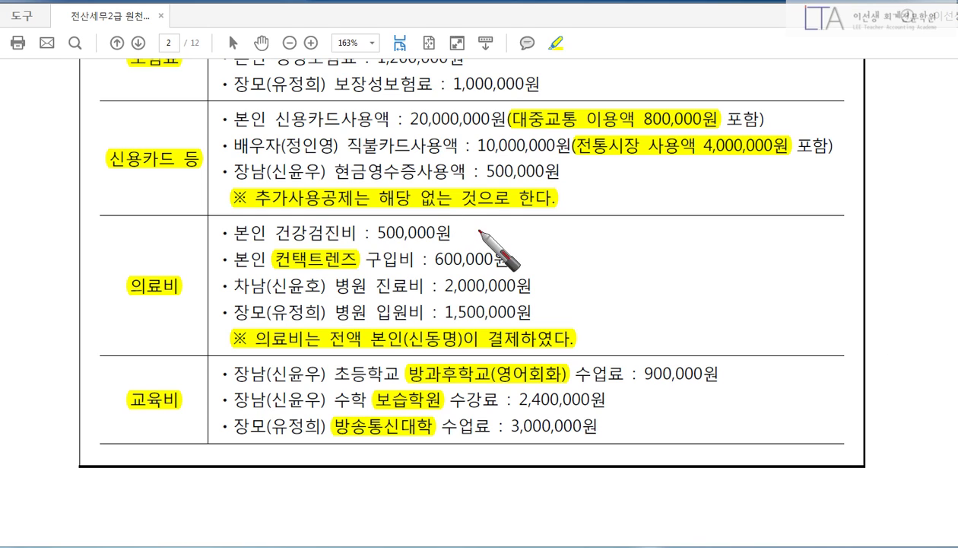
mouse_move(472, 221)
left_mouse_down()
mouse_move(488, 239)
mouse_move(475, 231)
mouse_move(474, 239)
mouse_move(525, 237)
mouse_move(540, 225)
mouse_move(547, 245)
left_mouse_up()
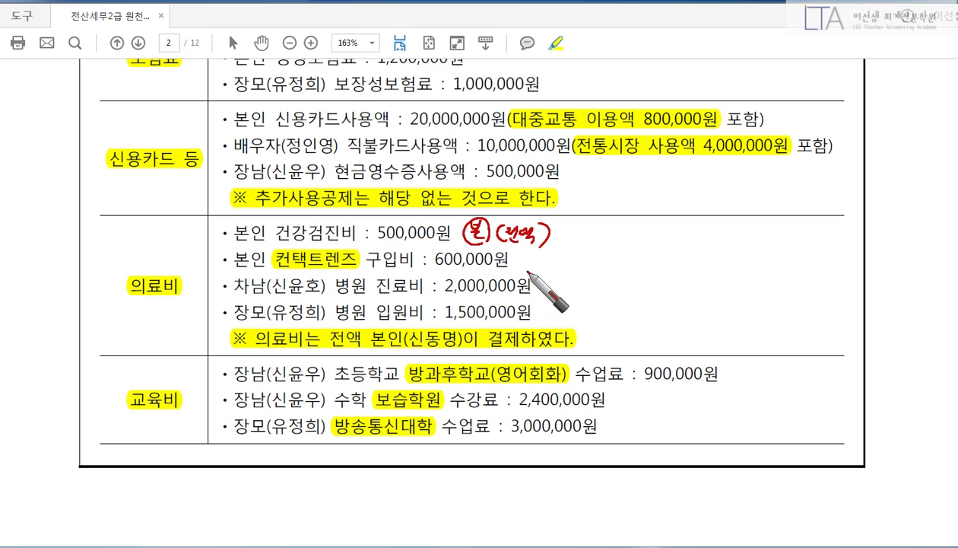
left_click_drag(436, 260, 588, 260)
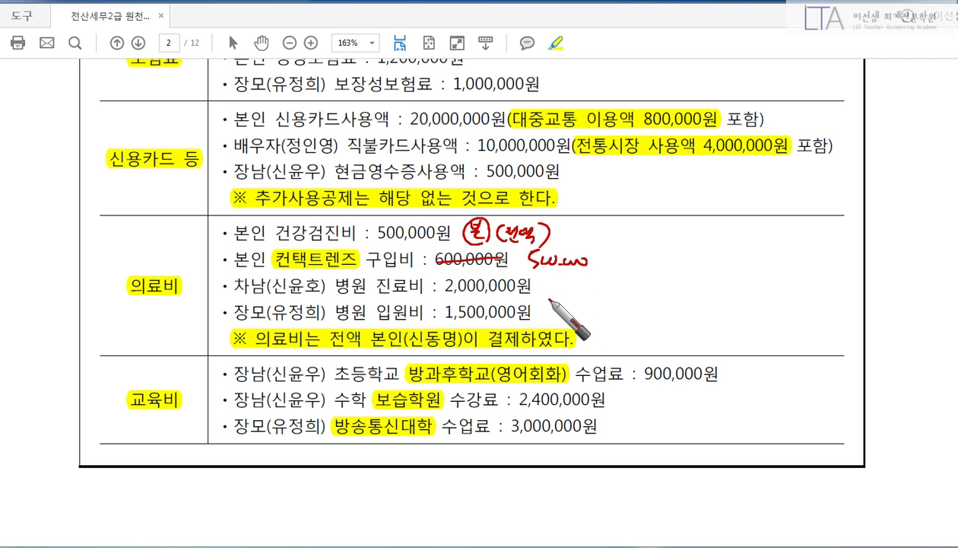
mouse_move(549, 285)
left_mouse_down()
mouse_move(555, 292)
mouse_move(561, 280)
mouse_move(570, 293)
mouse_move(546, 276)
mouse_move(552, 292)
mouse_move(542, 297)
mouse_move(553, 283)
left_mouse_up()
Clear the pen annotations and scroll back up to the 부양가족사항 table.
right_click(582, 309)
left_click(521, 348)
right_click(561, 289)
left_click(462, 276)
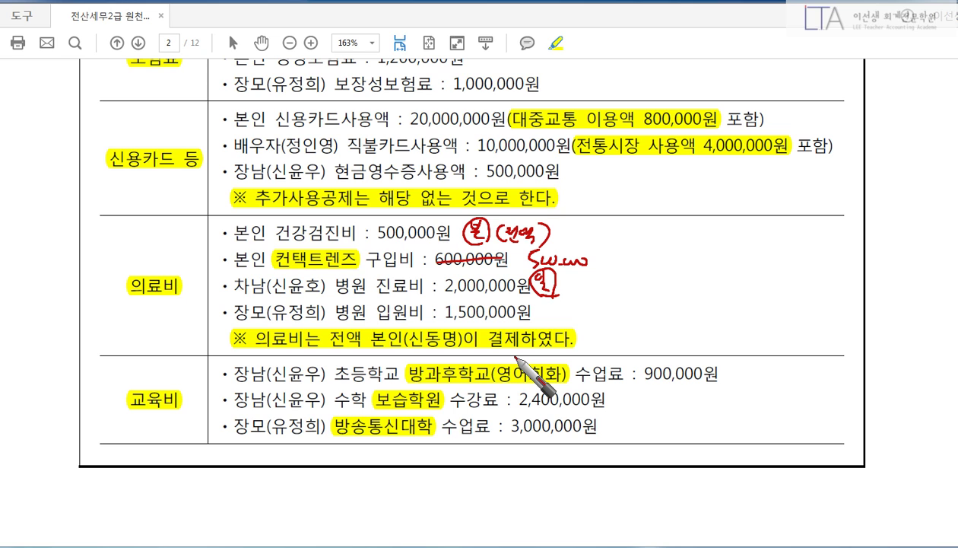
key("Escape")
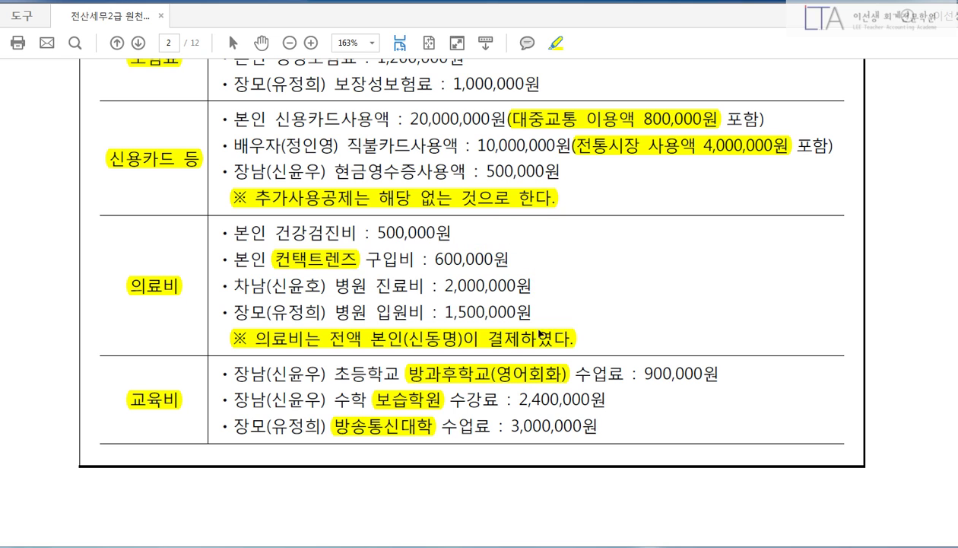
scroll(567, 338, "up", 10)
scroll(567, 338, "up", 3)
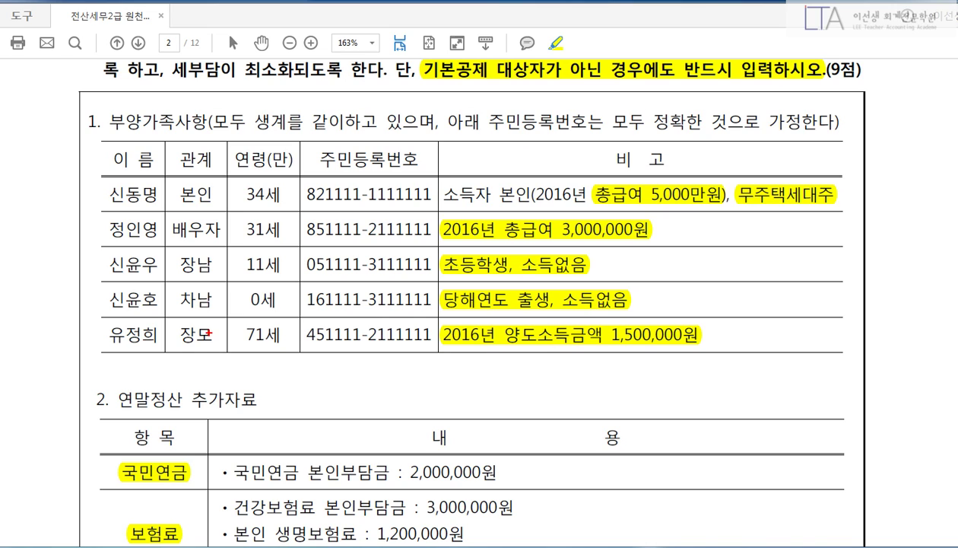
Mark the 71-year-old mother-in-law's hospital bill as elderly medical, fully paid by the taxpayer.
left_click_drag(102, 316, 296, 355)
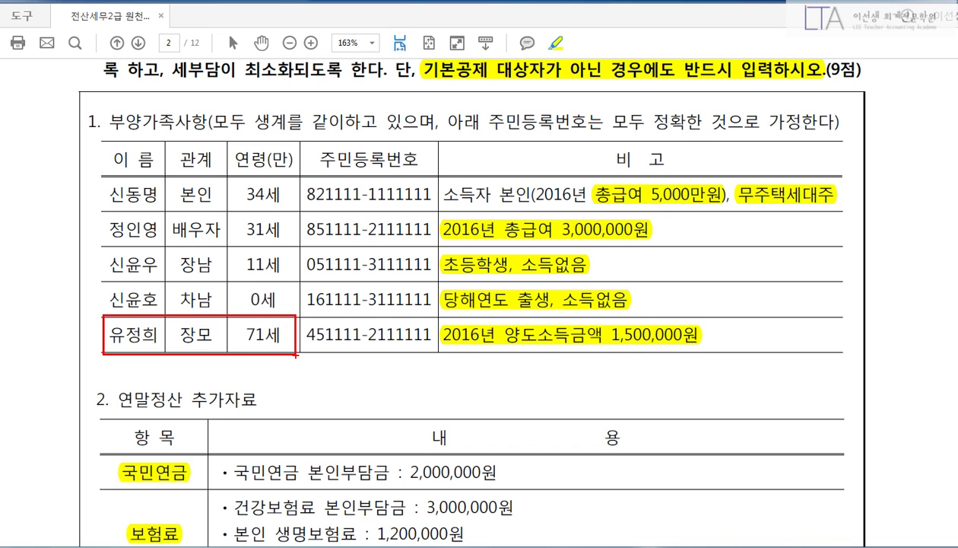
scroll(681, 350, "down", 5)
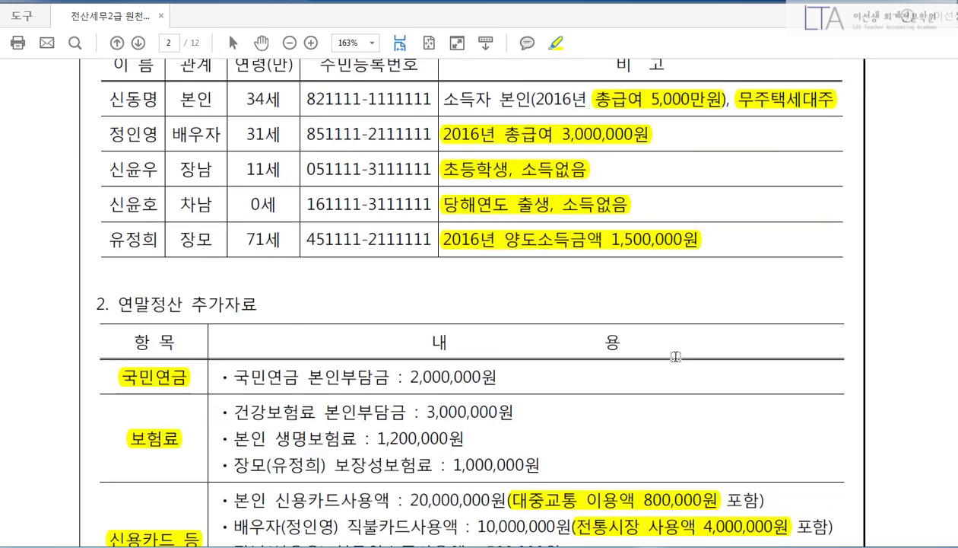
scroll(685, 367, "down", 3)
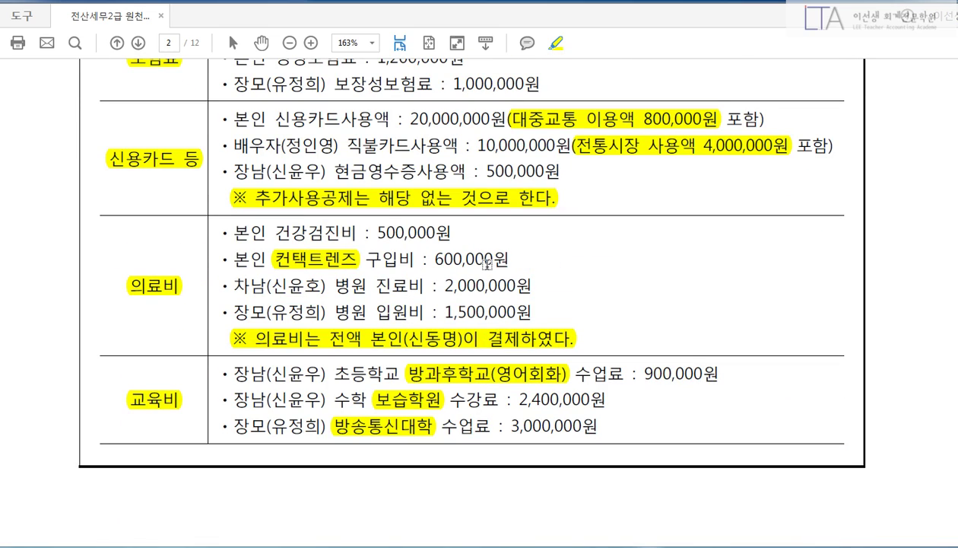
mouse_move(547, 304)
left_mouse_down()
mouse_move(578, 315)
mouse_move(617, 315)
mouse_move(630, 303)
mouse_move(639, 311)
mouse_move(689, 310)
mouse_move(702, 314)
mouse_move(703, 335)
left_mouse_up()
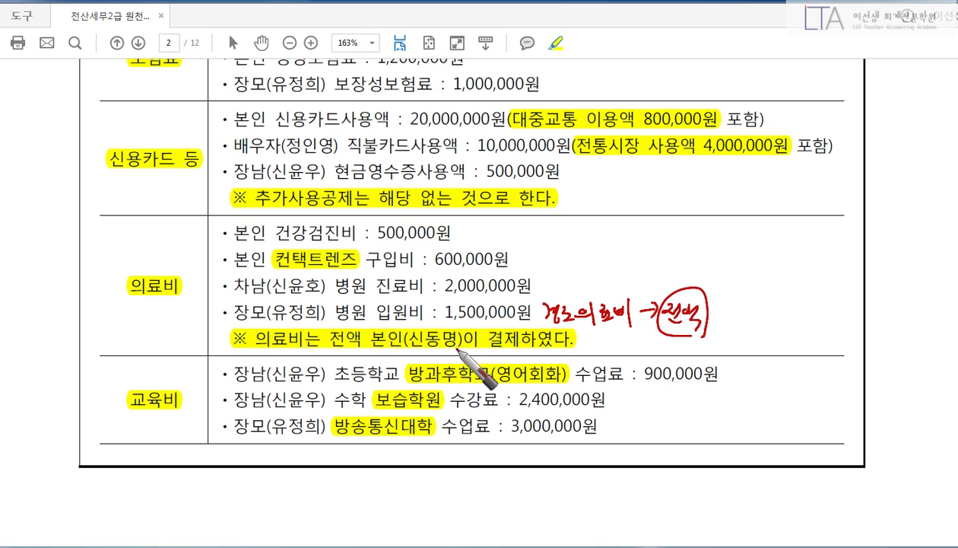
left_click_drag(365, 353, 576, 353)
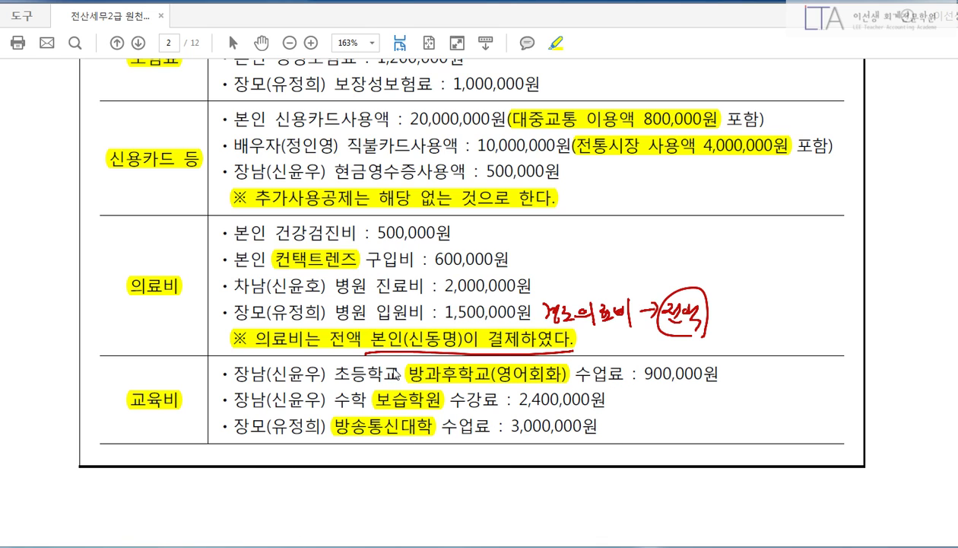
key("Escape")
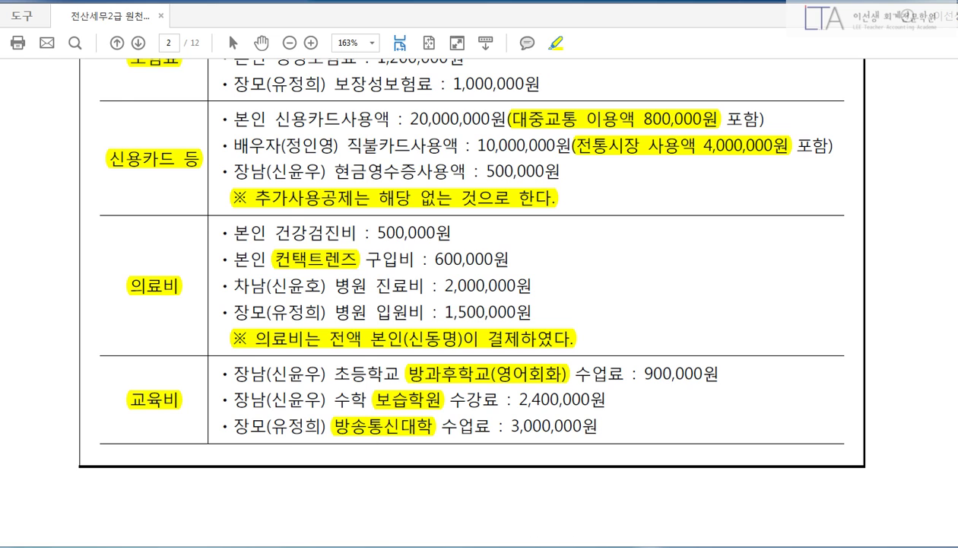
key("alt+Tab")
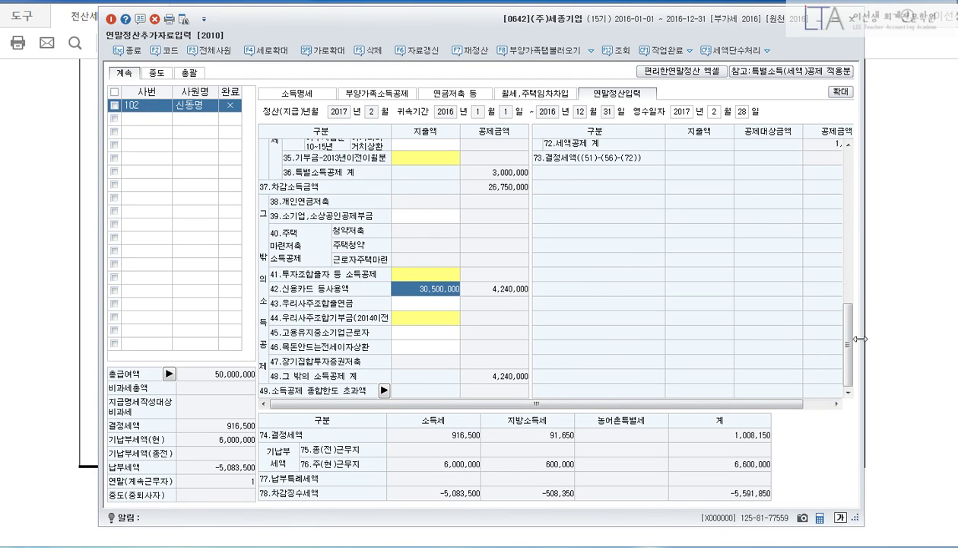
Enter 2,500,000 본인.경로자 and 2,000,000 일반 medical expenses under 63.의료비.
left_click_drag(852, 350, 855, 261)
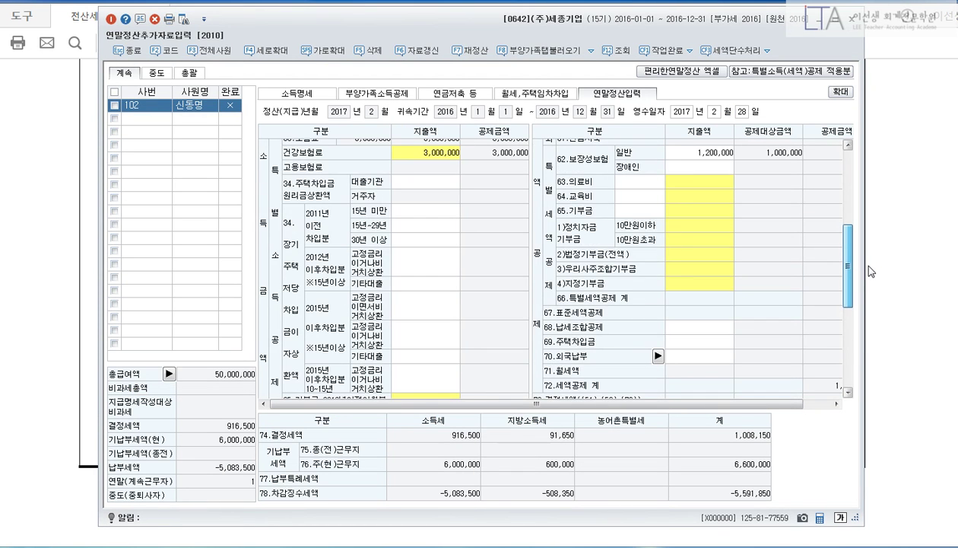
left_click(683, 182)
key("Return")
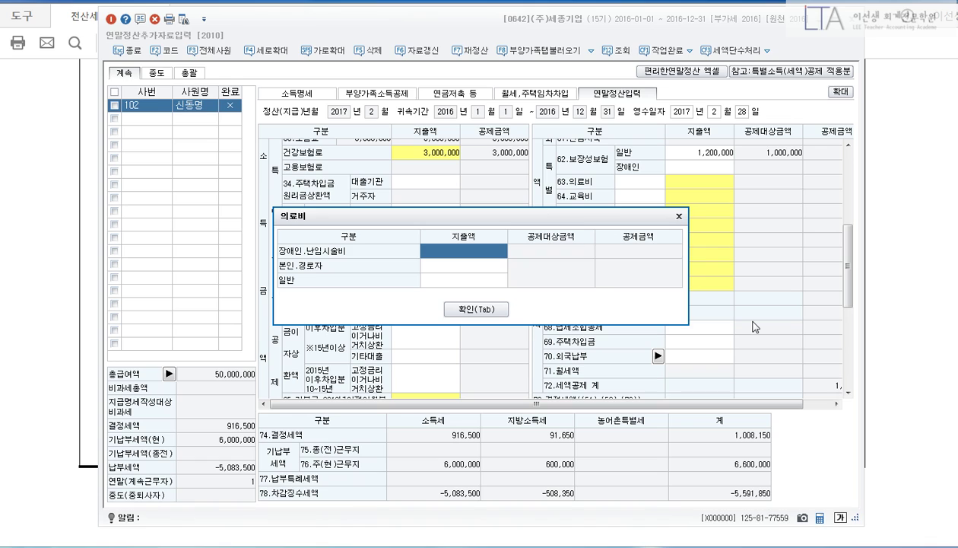
key("Return")
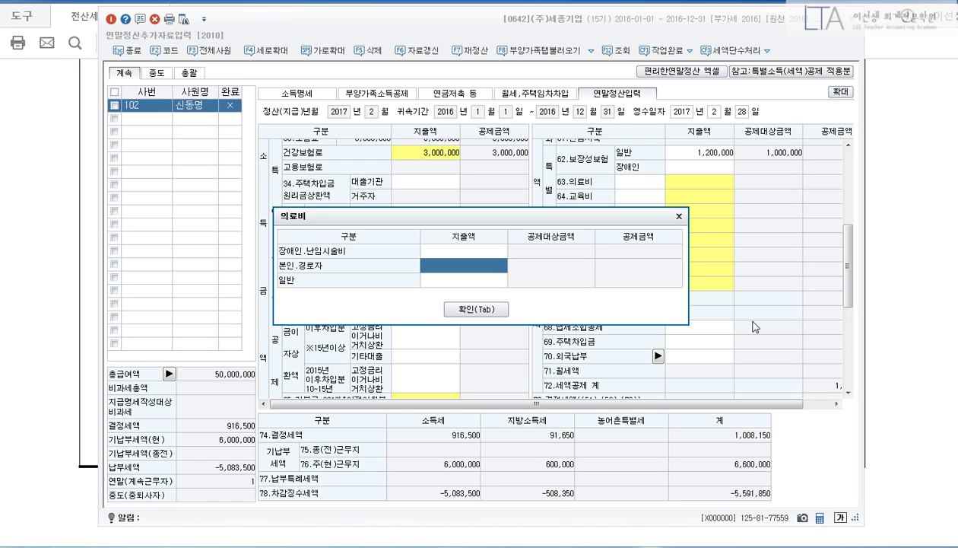
type("2500000")
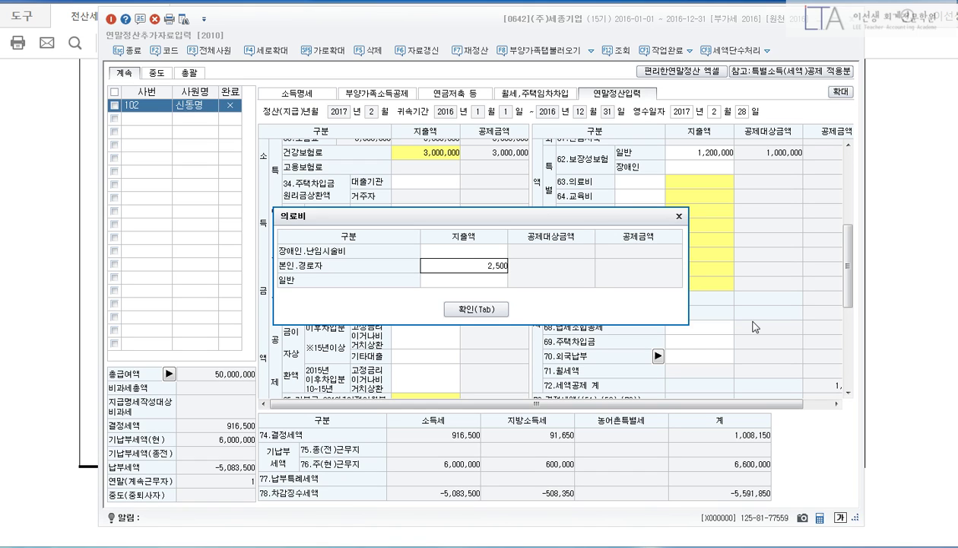
key("Return")
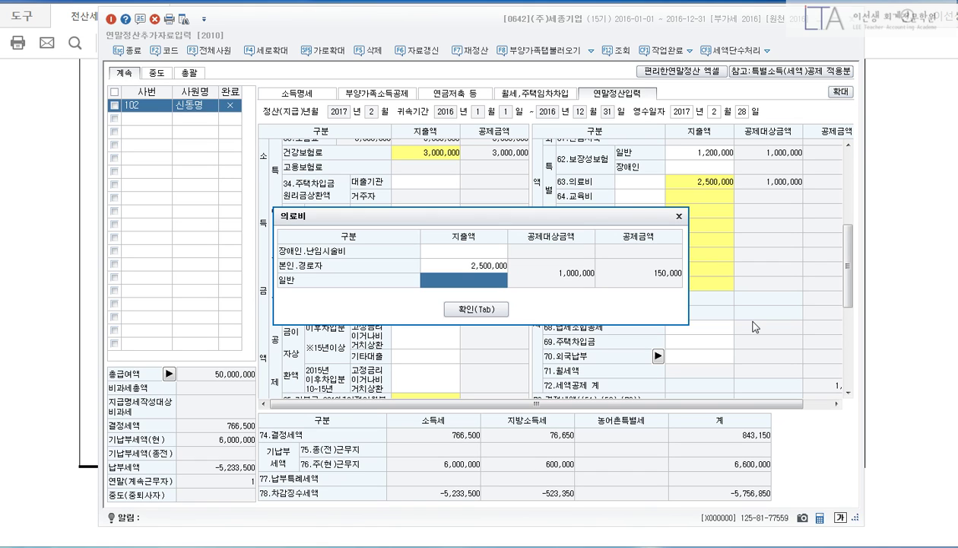
type("2000000")
key("Return")
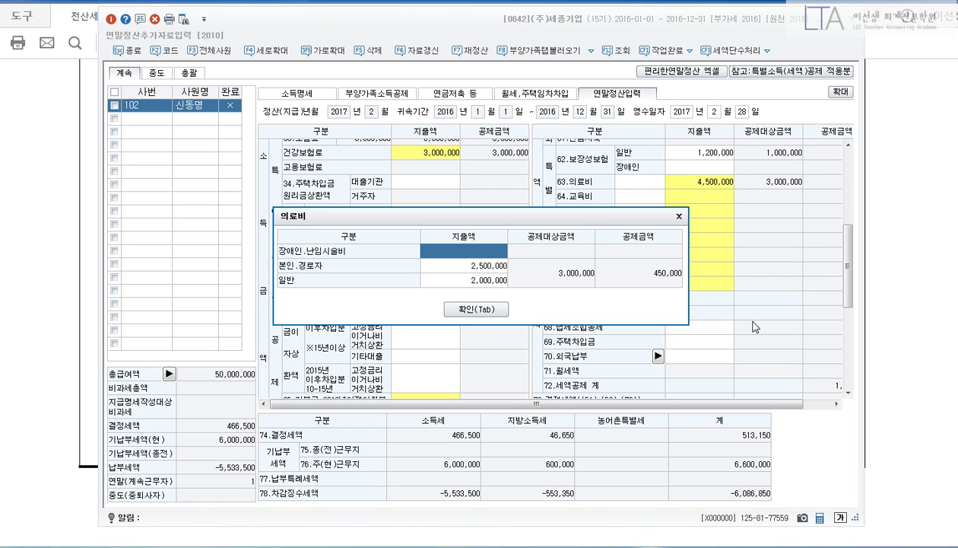
left_click(475, 308)
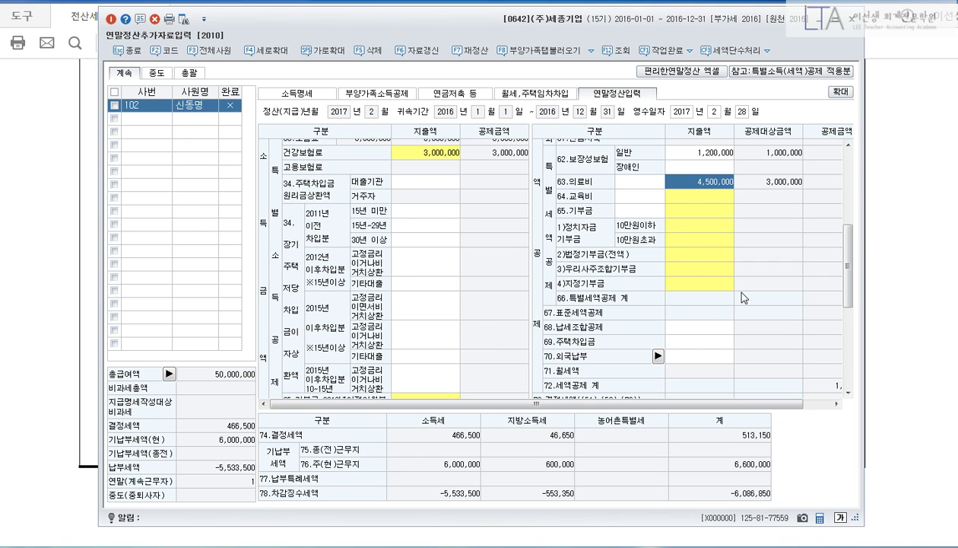
left_click(884, 269)
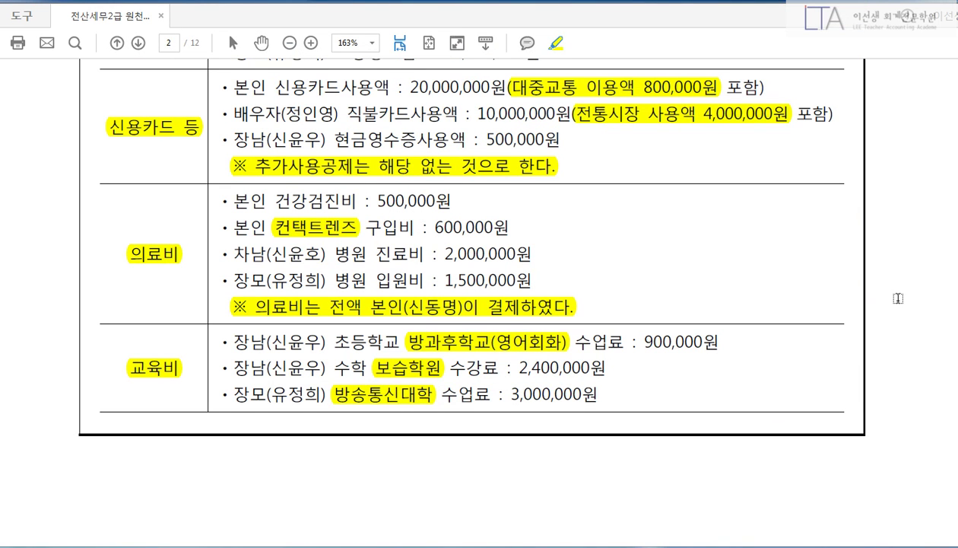
left_click_drag(204, 320, 736, 414)
key("Escape")
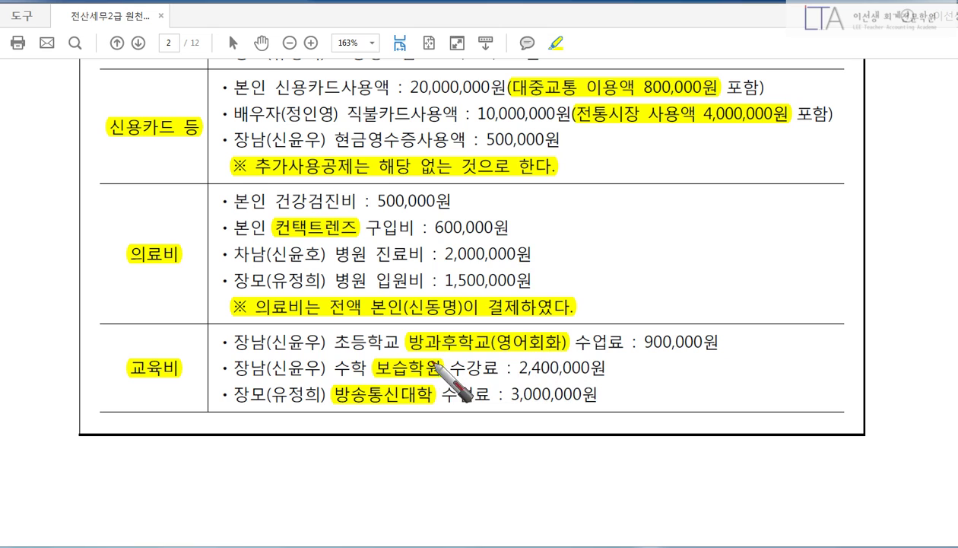
left_click_drag(421, 354, 566, 352)
mouse_move(674, 346)
left_mouse_down()
mouse_move(713, 351)
mouse_move(744, 337)
left_mouse_up()
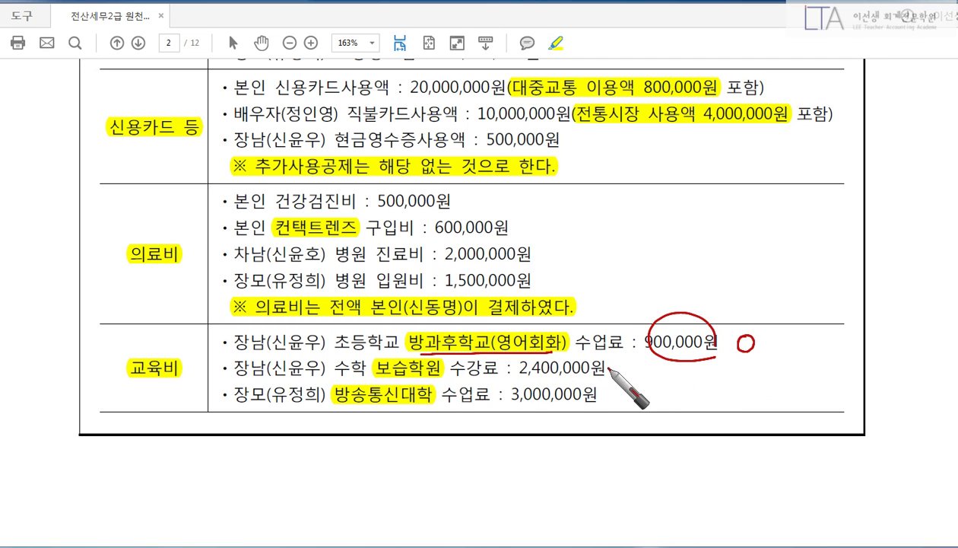
mouse_move(637, 360)
left_mouse_down()
mouse_move(628, 372)
mouse_move(649, 384)
left_mouse_up()
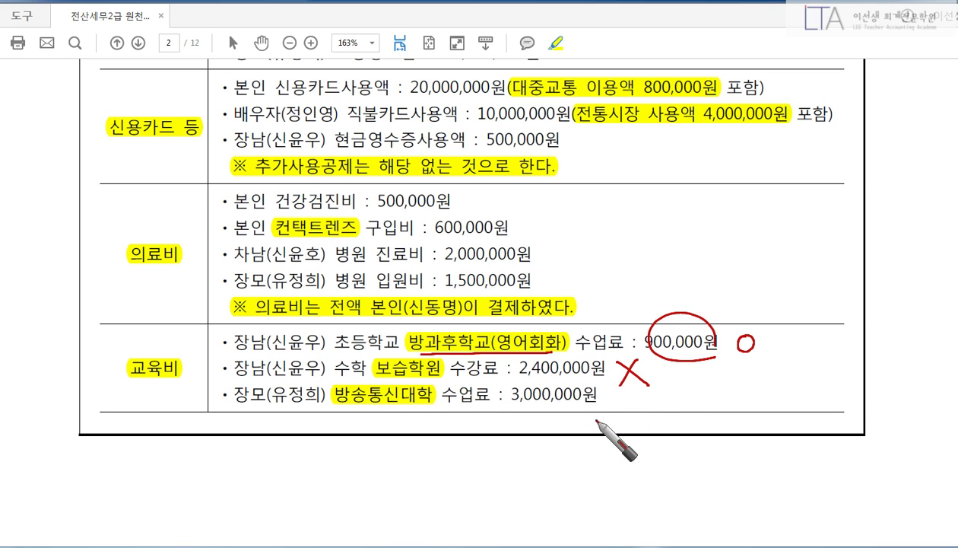
left_click_drag(245, 409, 335, 406)
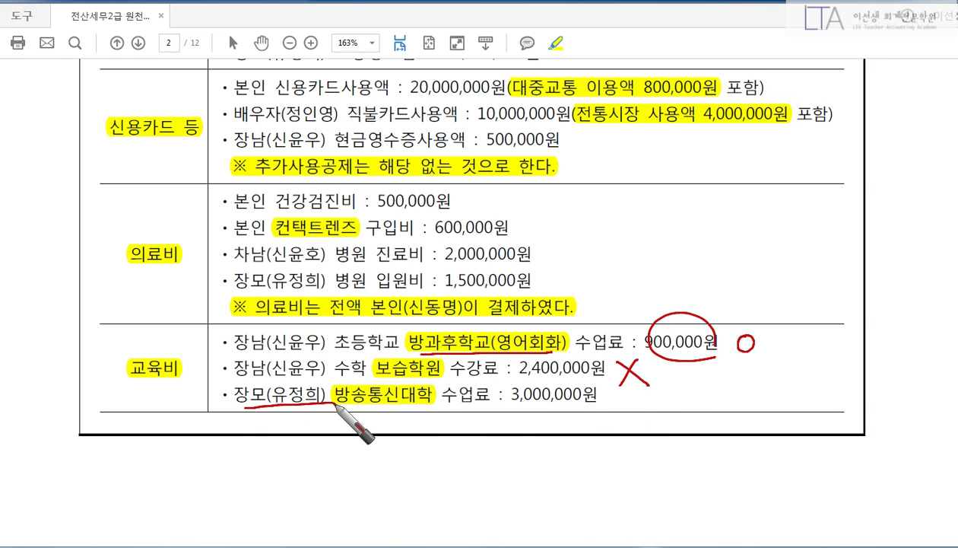
mouse_move(290, 443)
left_mouse_down()
mouse_move(283, 460)
mouse_move(369, 449)
mouse_move(367, 468)
left_mouse_up()
left_click_drag(411, 443, 409, 443)
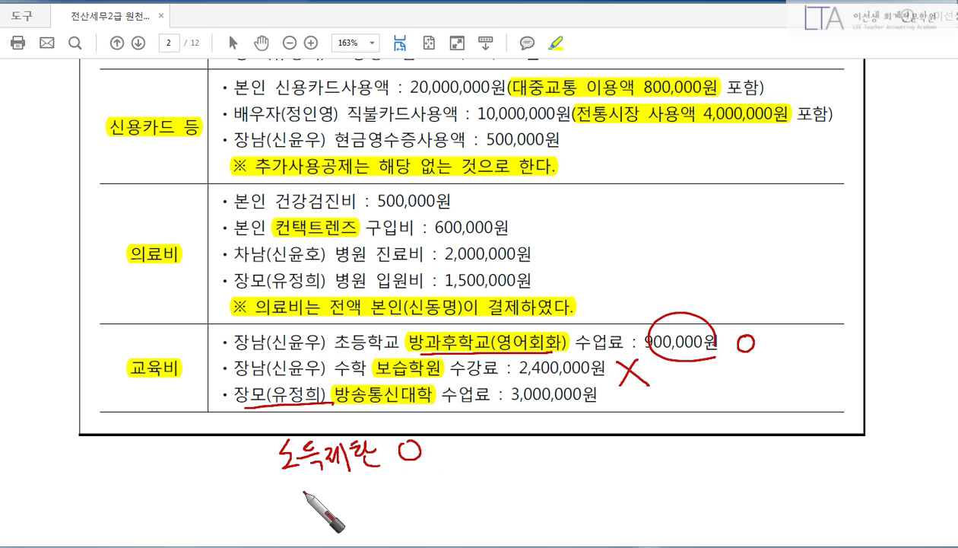
mouse_move(277, 473)
left_mouse_down()
mouse_move(258, 510)
mouse_move(280, 525)
mouse_move(315, 505)
mouse_move(339, 523)
mouse_move(375, 495)
mouse_move(382, 503)
mouse_move(358, 521)
left_mouse_up()
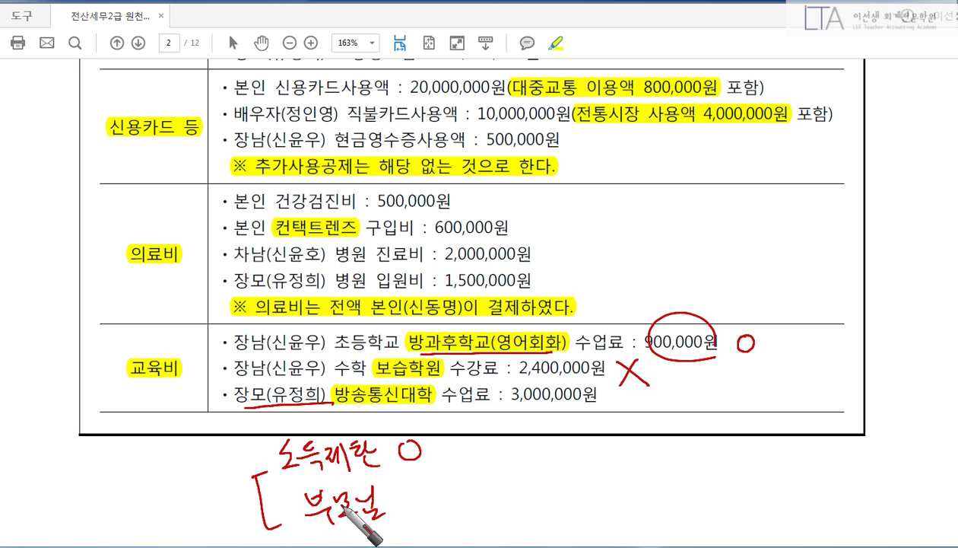
left_click_drag(416, 490, 448, 510)
mouse_move(446, 489)
left_mouse_down()
mouse_move(417, 511)
mouse_move(480, 432)
mouse_move(517, 440)
left_mouse_up()
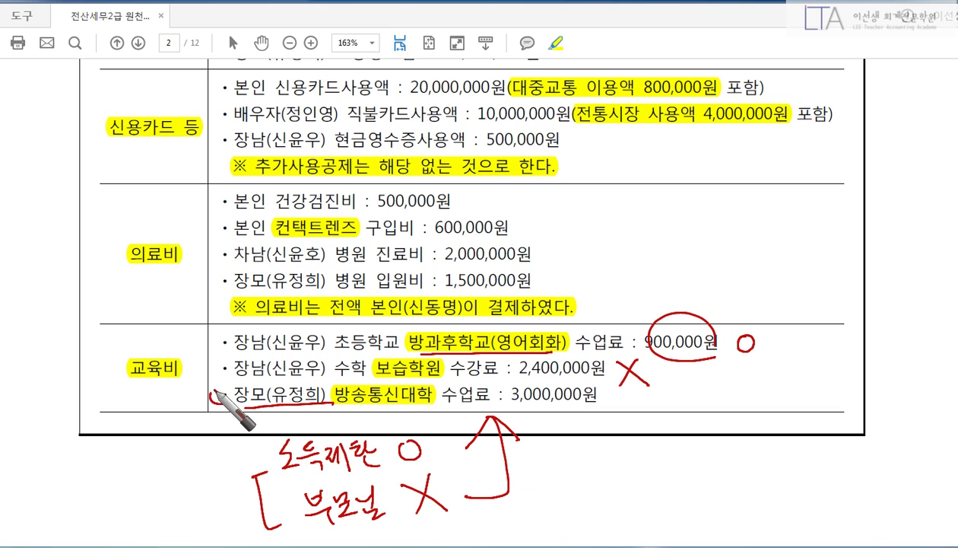
left_click_drag(218, 391, 230, 414)
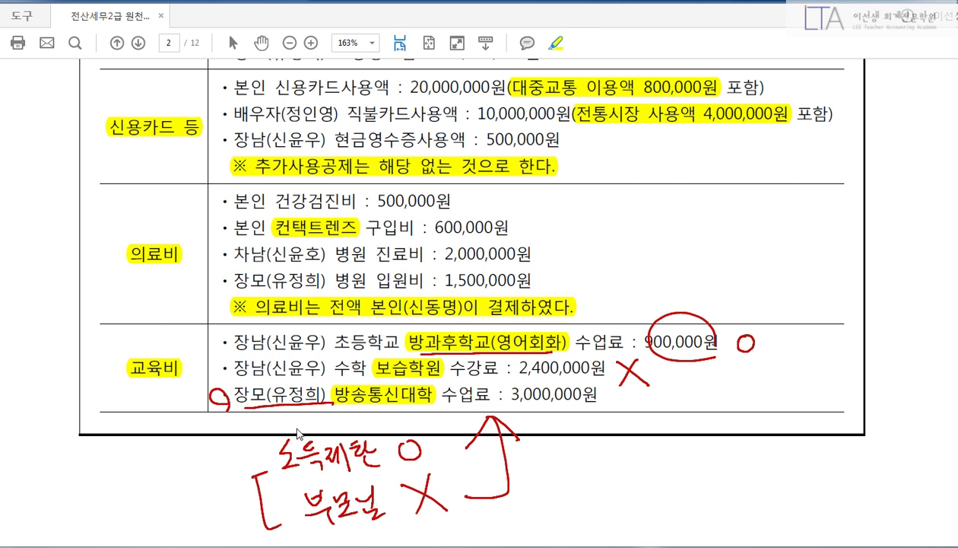
key("Escape")
scroll(357, 401, "up", 5)
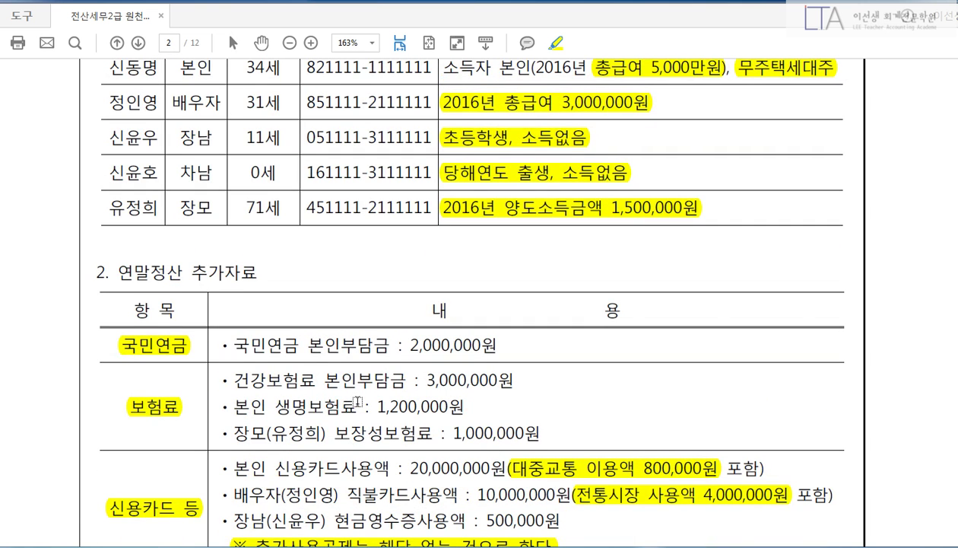
scroll(354, 397, "down", 5)
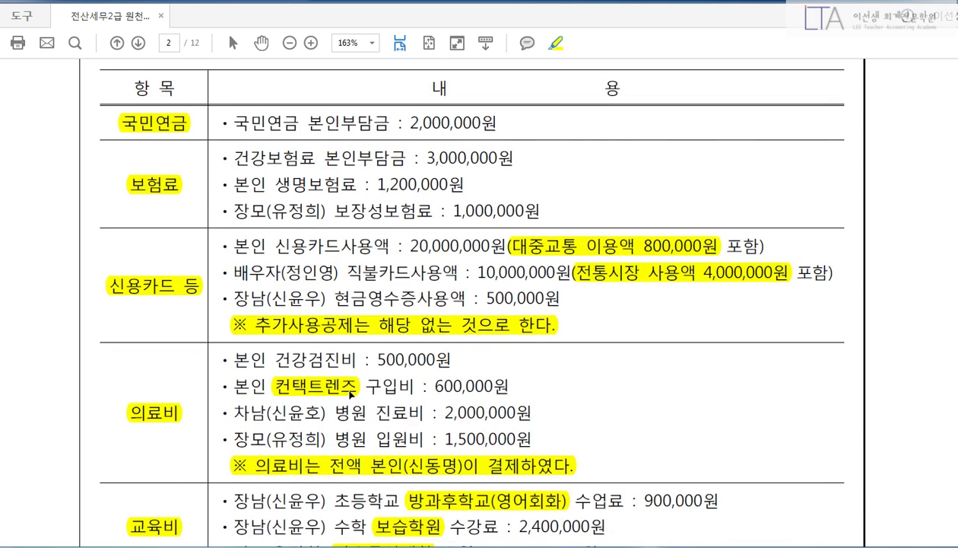
scroll(350, 394, "down", 2)
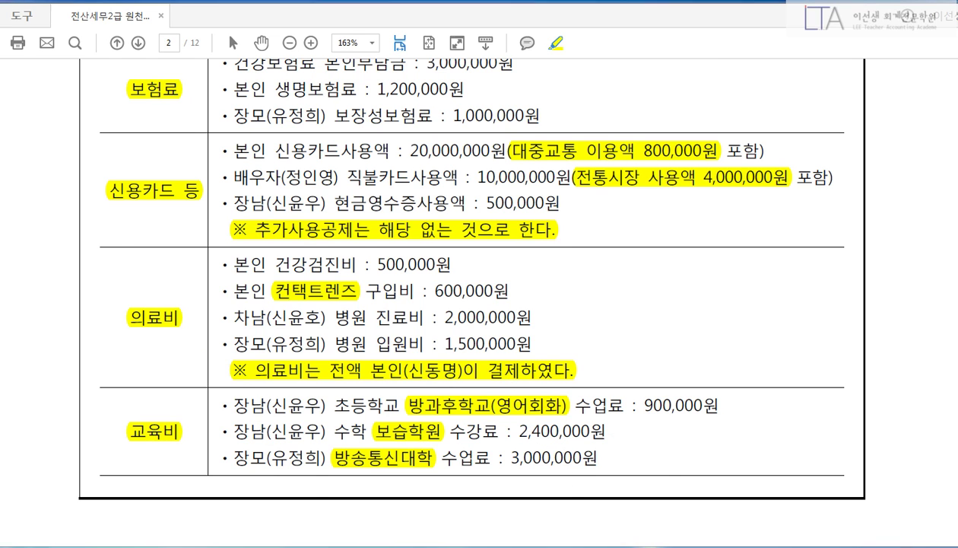
Enter 900,000 초중고 tuition under 64.교육비, lowering determined tax to 331,500.
left_click(536, 541)
left_click(682, 200)
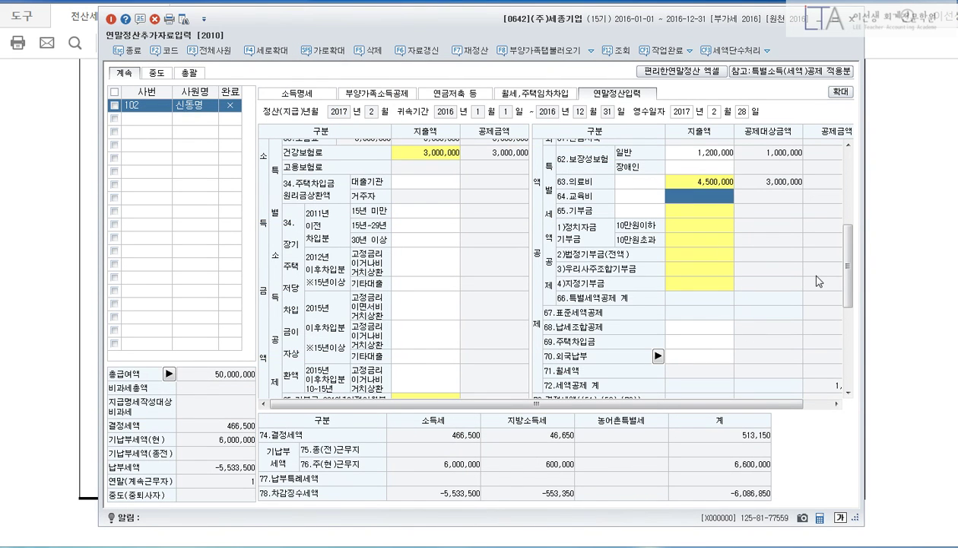
key("Return")
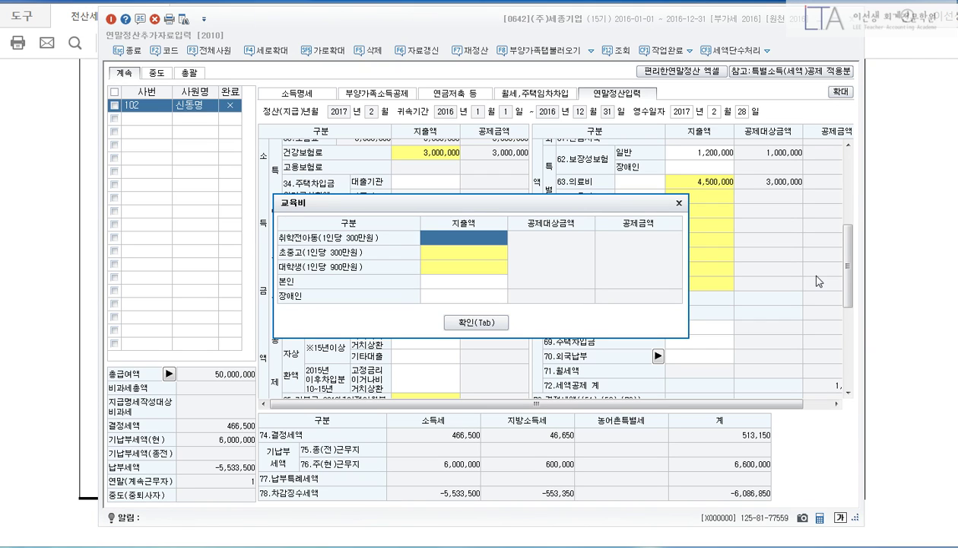
key("Return")
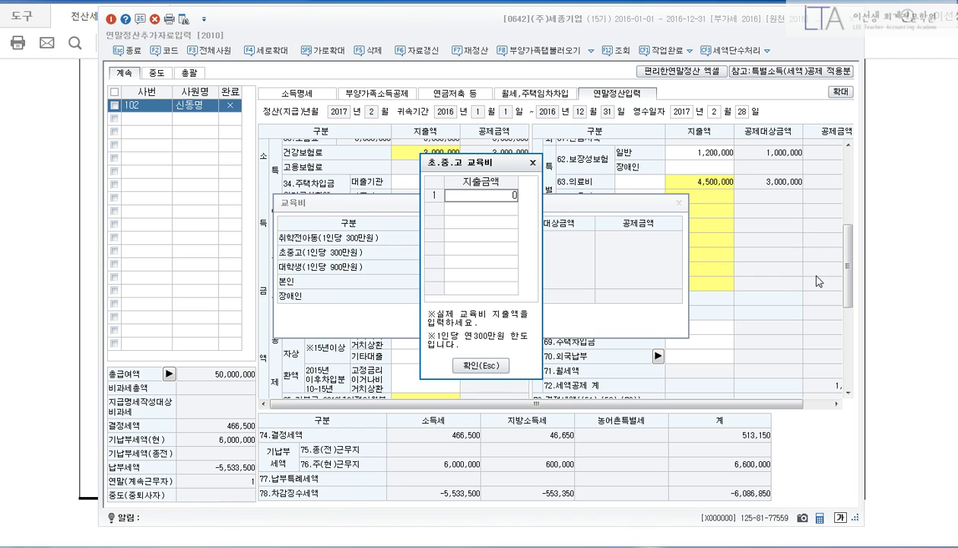
type("900,000")
key("Return")
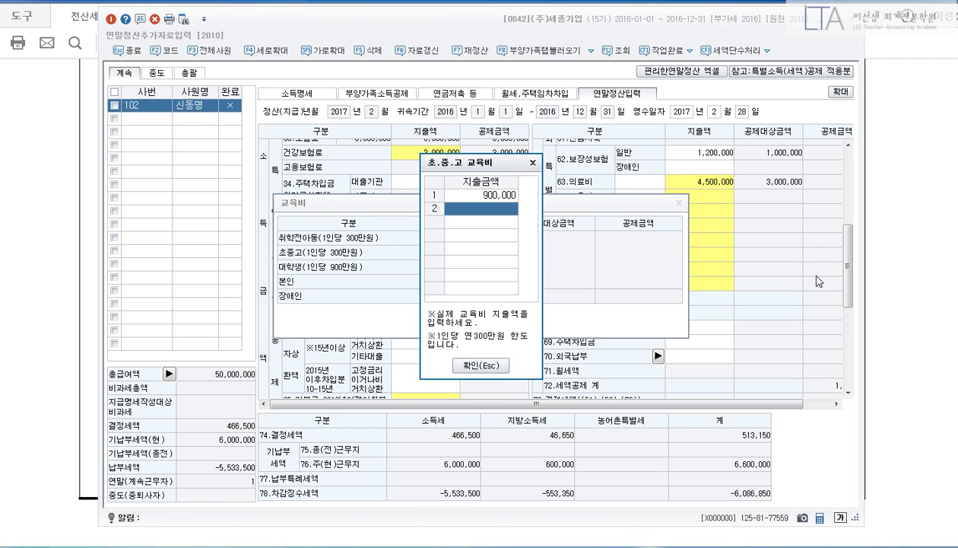
key("Escape")
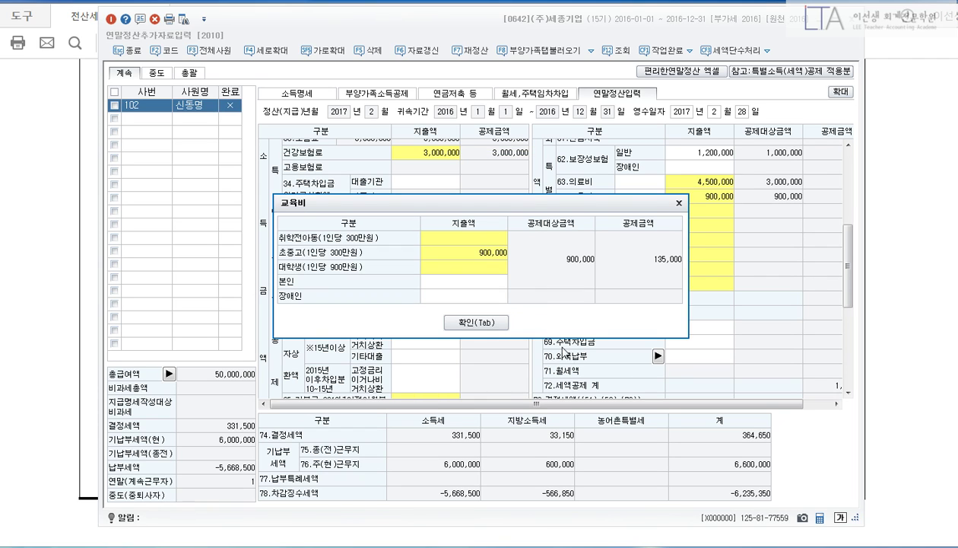
left_click(492, 327)
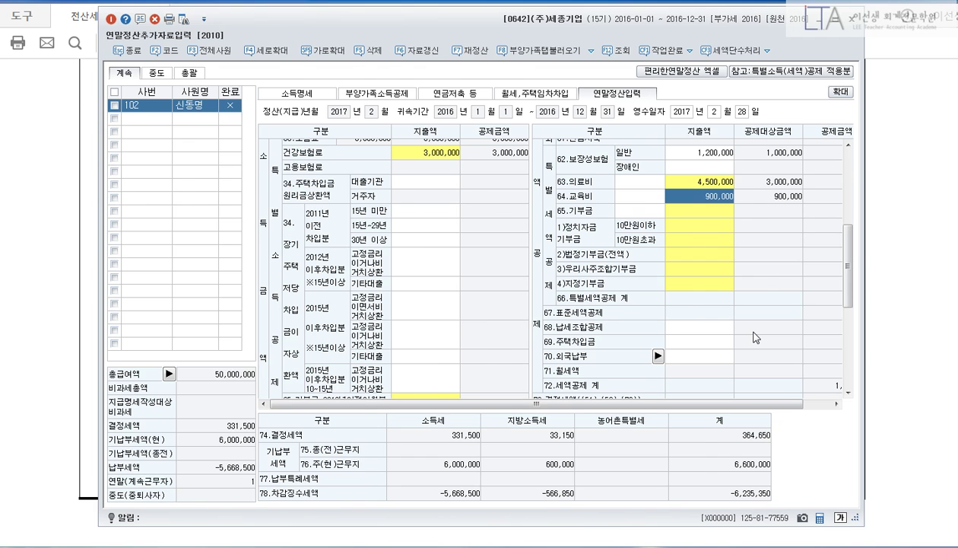
key("alt+Tab")
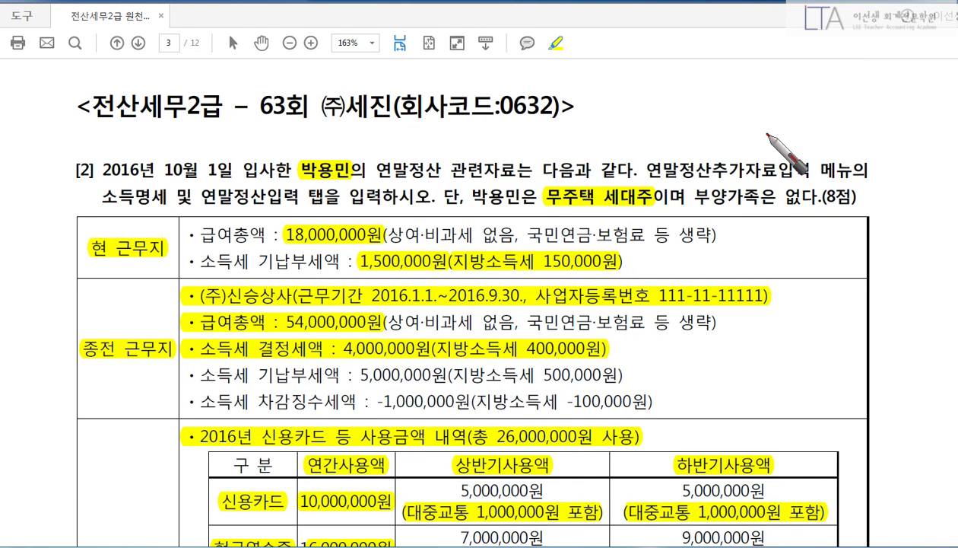
left_click_drag(314, 180, 344, 183)
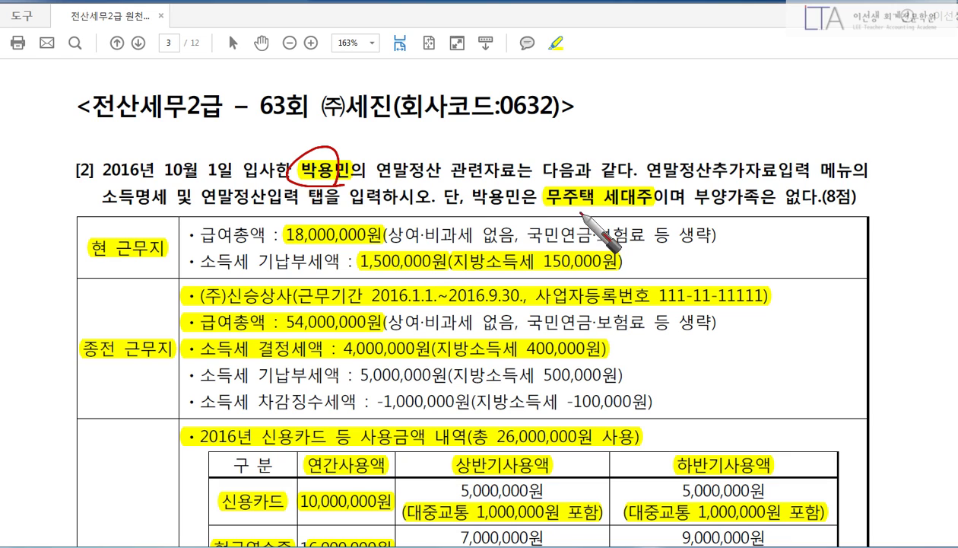
left_click_drag(545, 206, 656, 204)
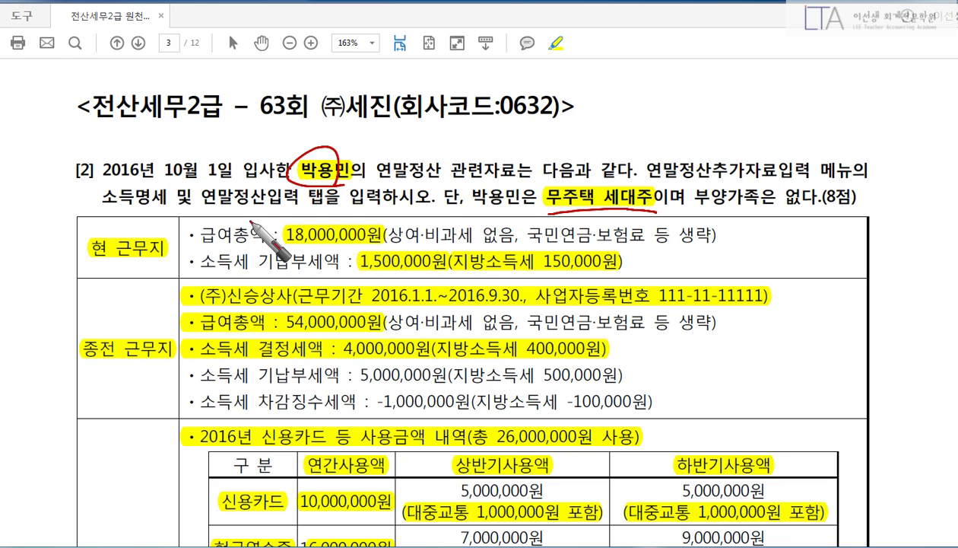
left_click_drag(145, 262, 92, 259)
left_click_drag(190, 201, 178, 270)
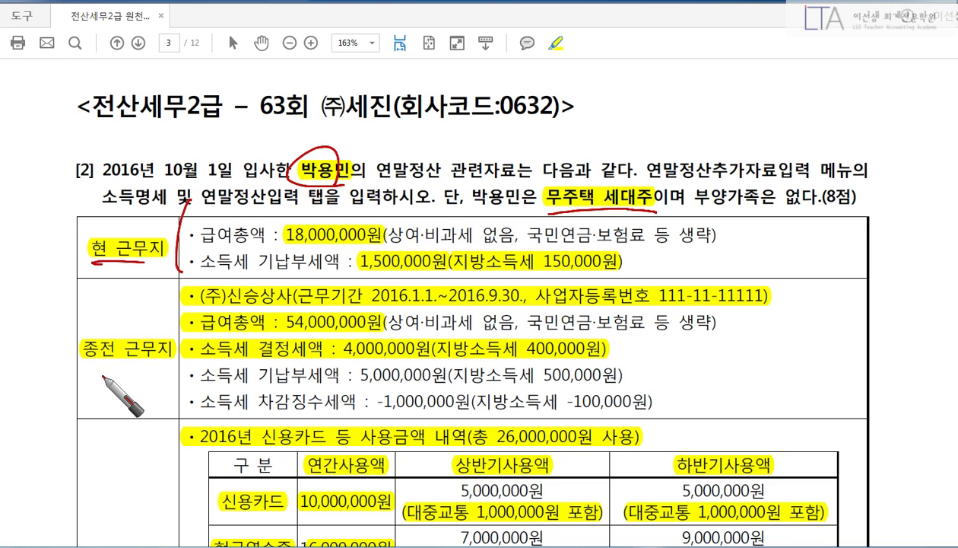
left_click_drag(85, 364, 162, 357)
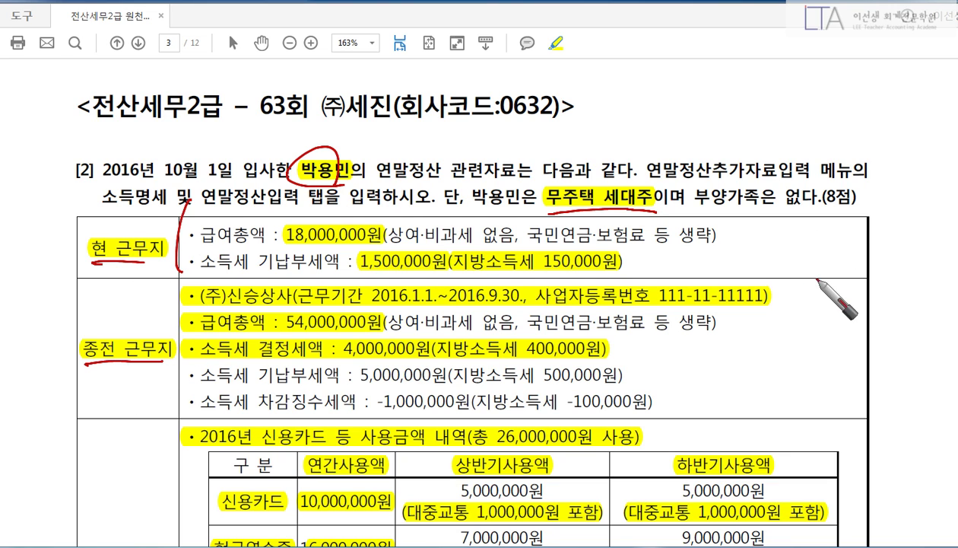
mouse_move(788, 280)
left_mouse_down()
mouse_move(798, 365)
mouse_move(785, 394)
left_mouse_up()
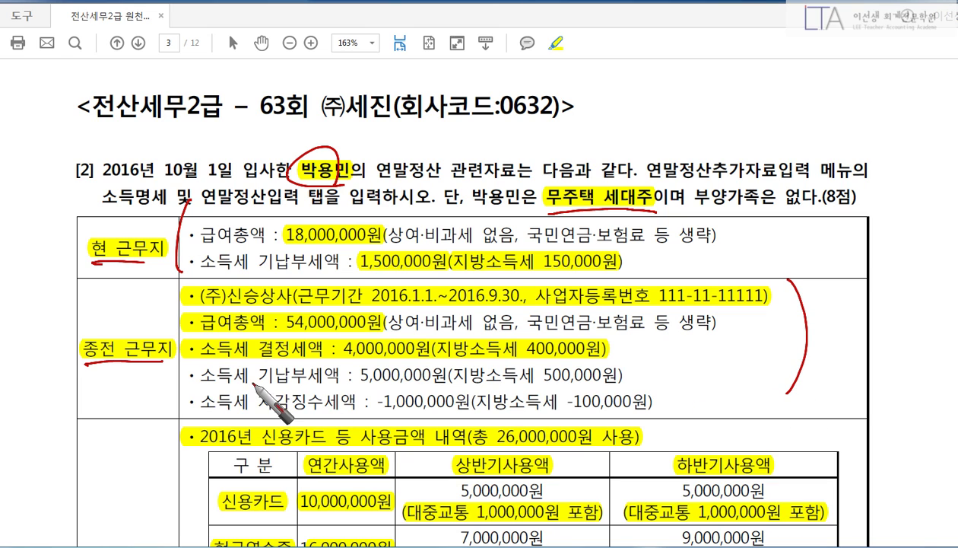
left_click_drag(243, 356, 271, 357)
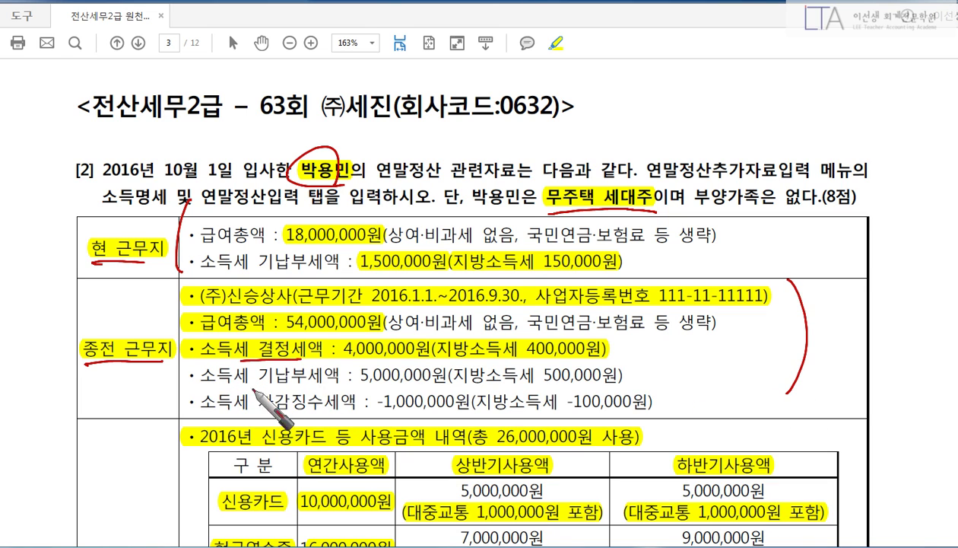
left_click_drag(323, 372, 274, 415)
left_click_drag(270, 365, 335, 411)
left_click_drag(498, 365, 445, 417)
left_click_drag(428, 368, 490, 410)
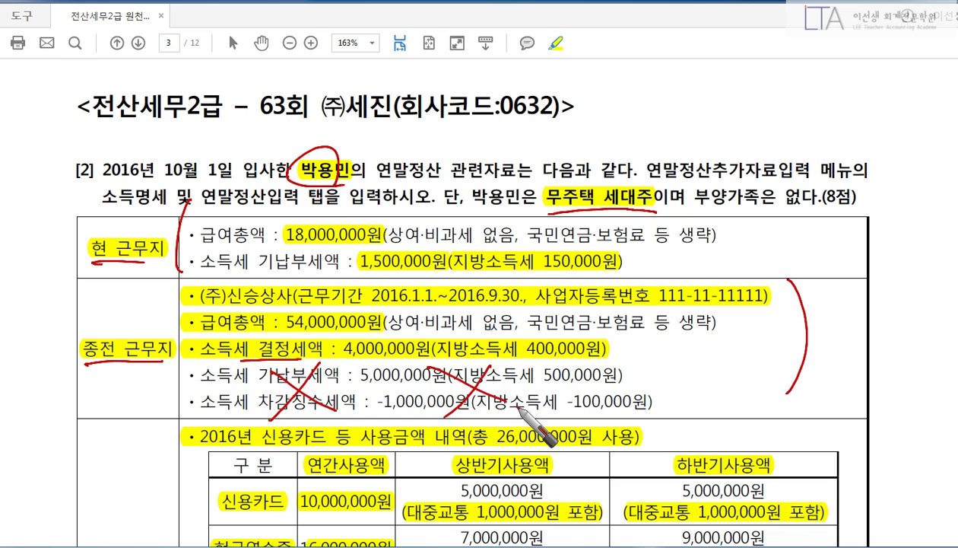
mouse_move(184, 362)
left_mouse_down()
mouse_move(239, 333)
mouse_move(620, 327)
mouse_move(563, 364)
mouse_move(191, 366)
left_mouse_up()
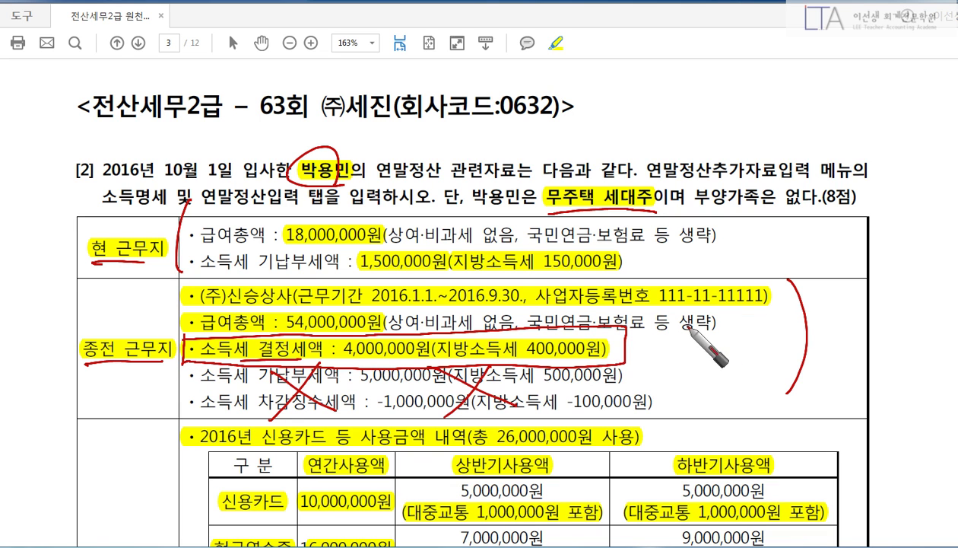
key("Escape")
scroll(721, 340, "down", 2)
scroll(721, 340, "down", 5)
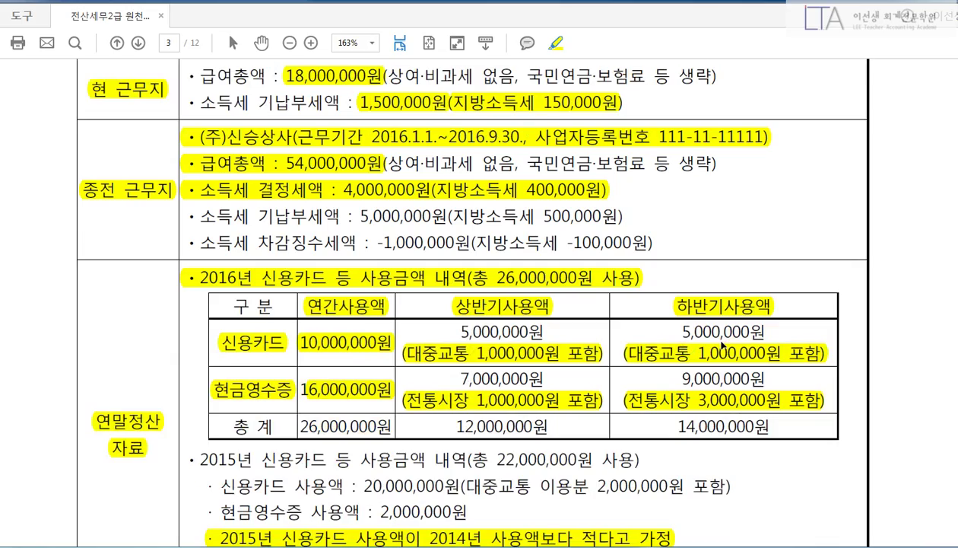
scroll(722, 339, "up", 6)
scroll(722, 339, "up", 1)
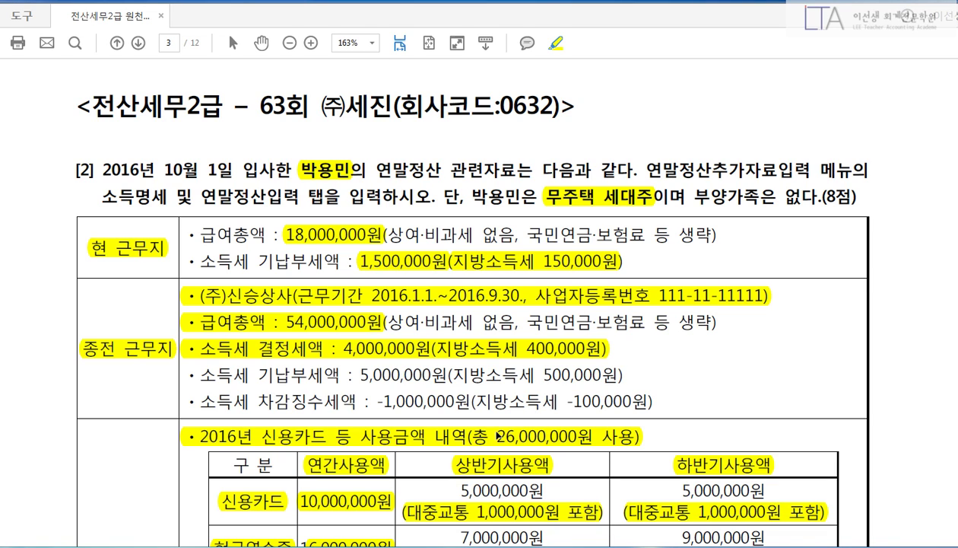
In 사원등록, check employee 102's hire date and dependents.
left_click(328, 546)
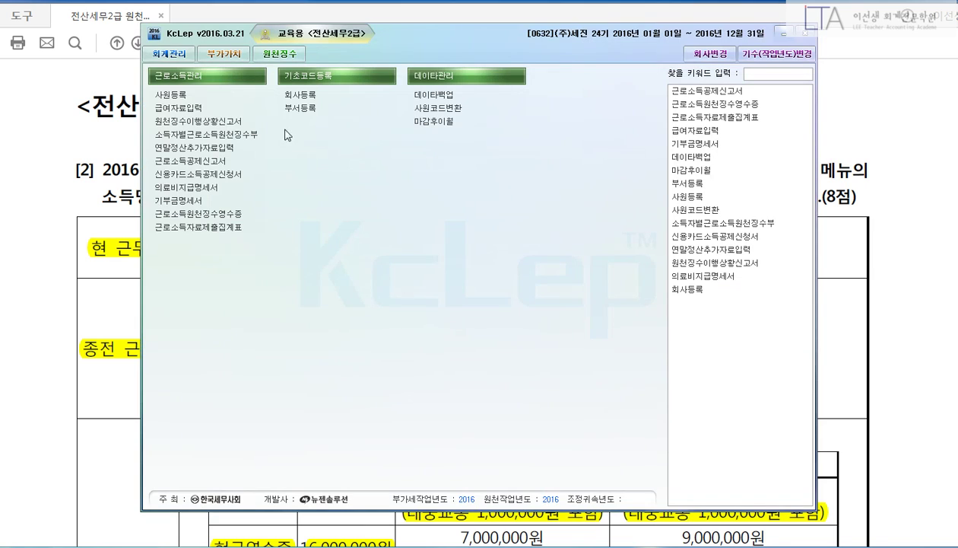
left_click(161, 94)
key("Down")
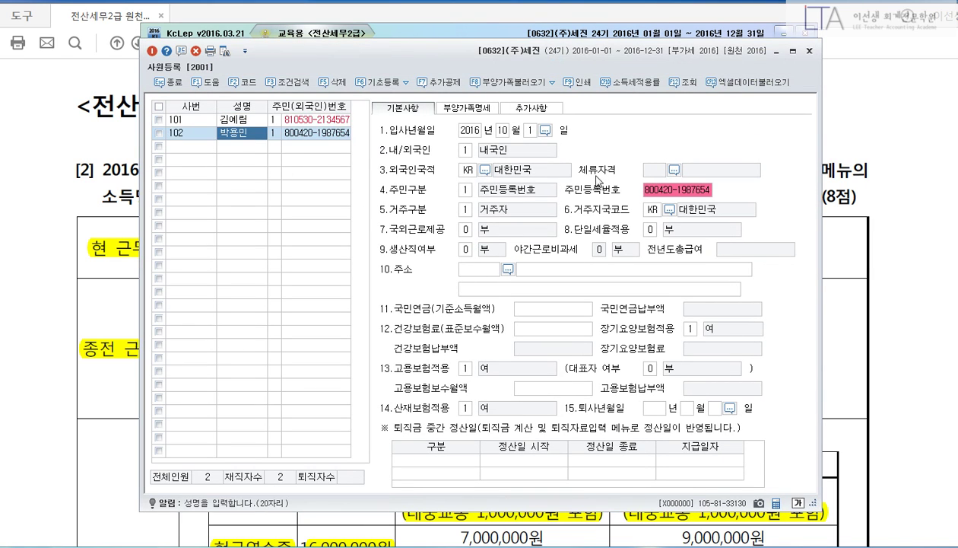
left_click(478, 133)
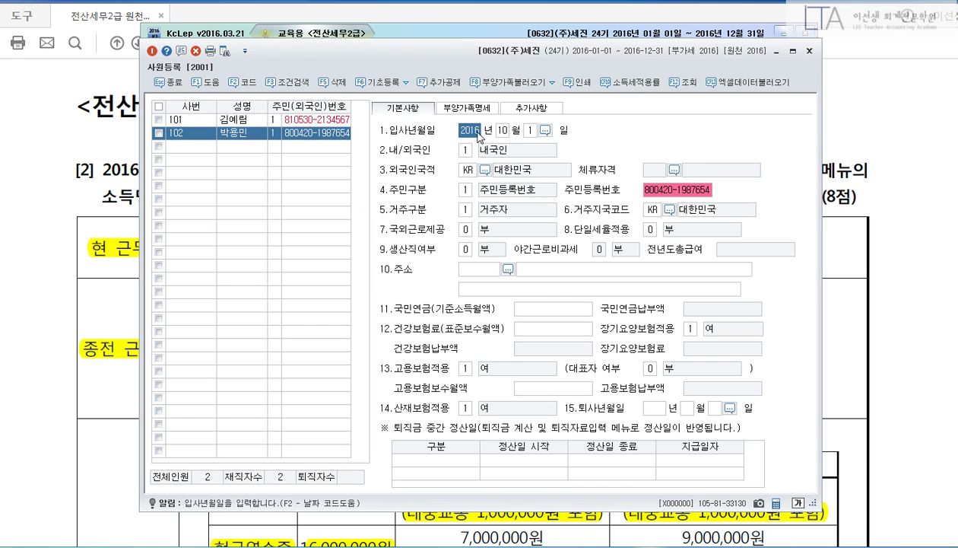
left_click(452, 109)
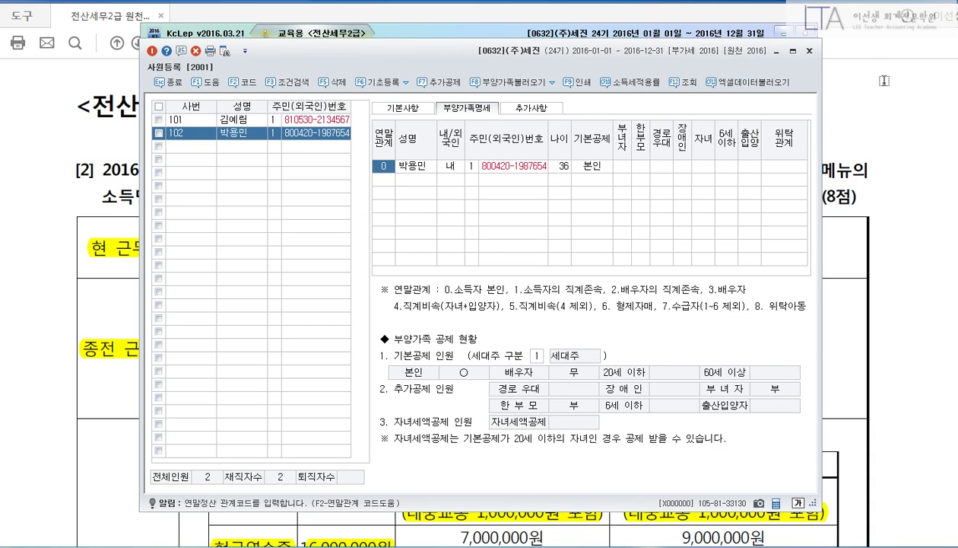
left_click(810, 51)
Open 연말정산추가자료입력 and load employee 102 via the code lookup.
left_click(226, 145)
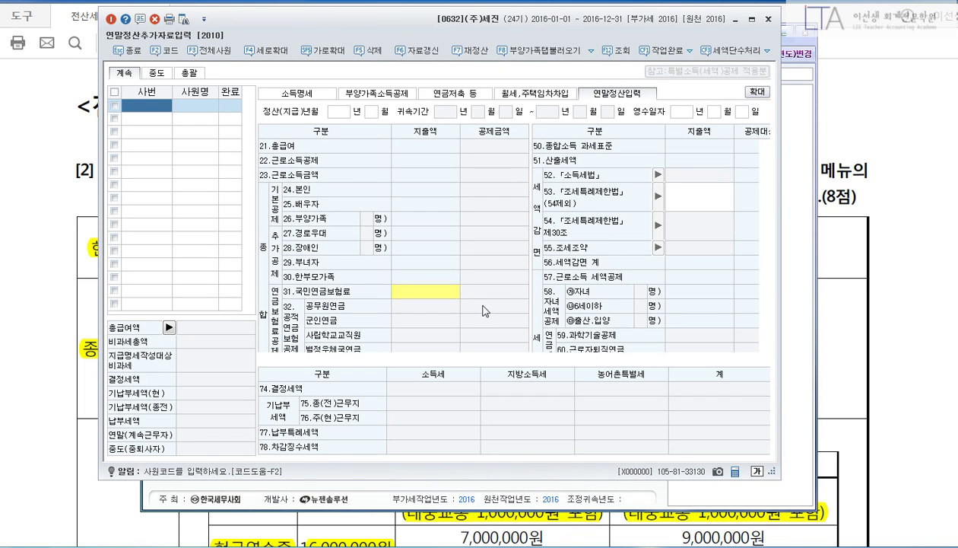
key("F2")
key("Down")
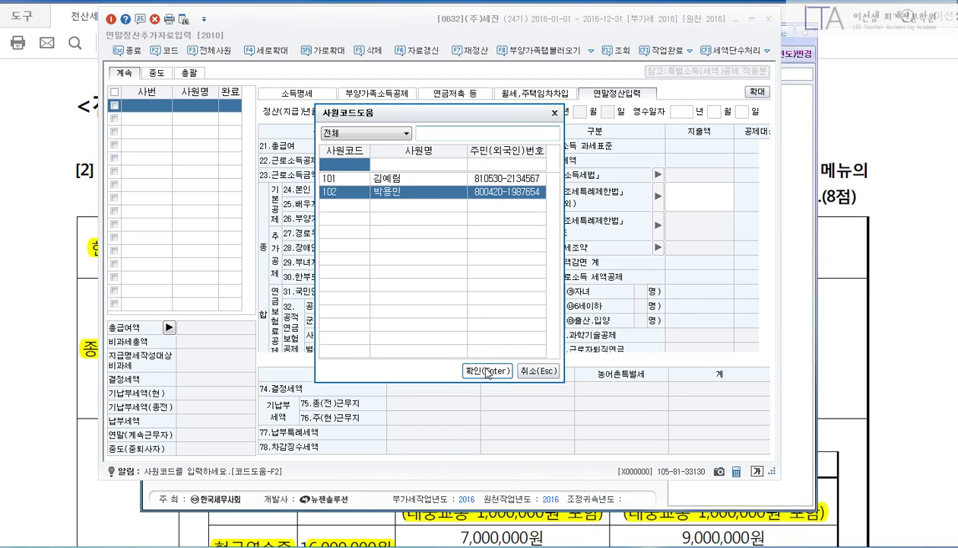
left_click(487, 371)
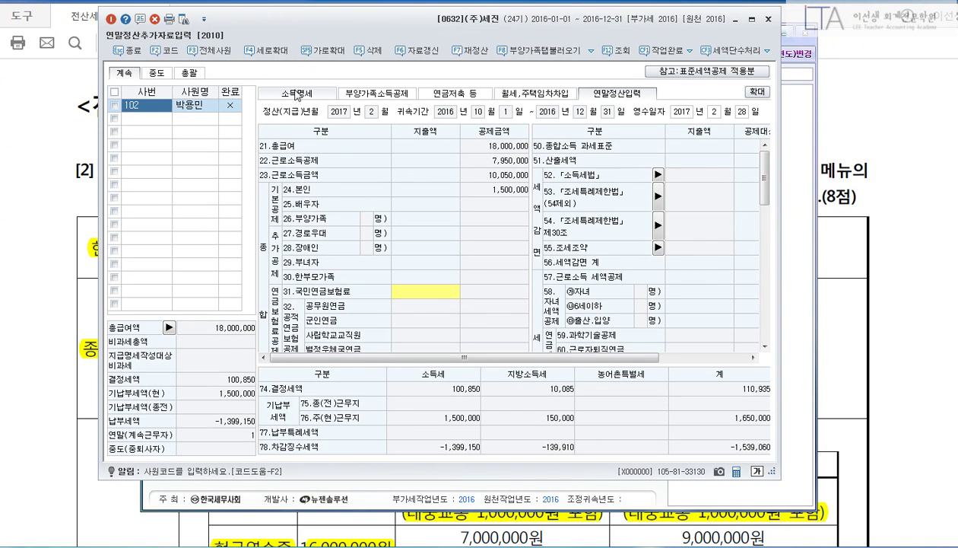
Go to the 소득명세 tab and review the 종(전) previous-employer column.
left_click(296, 93)
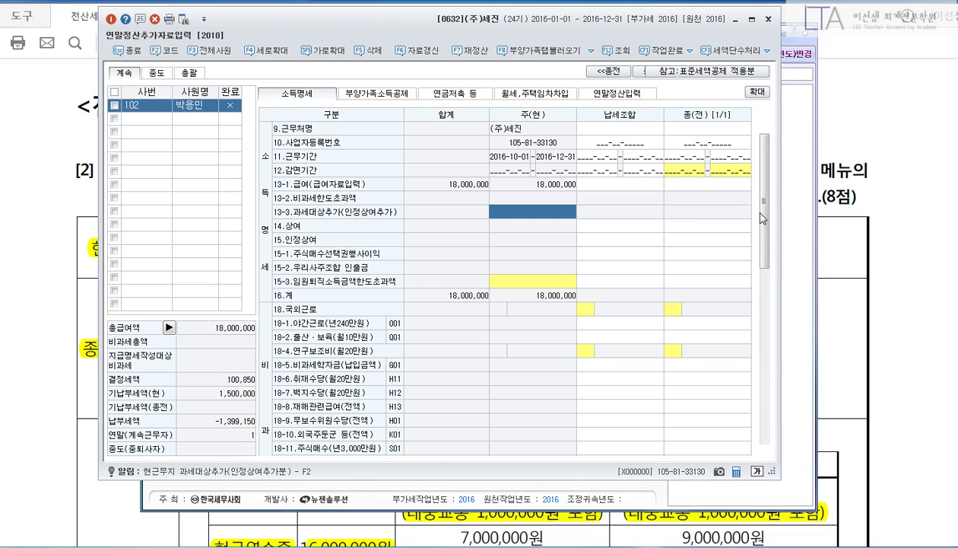
left_click_drag(763, 218, 750, 407)
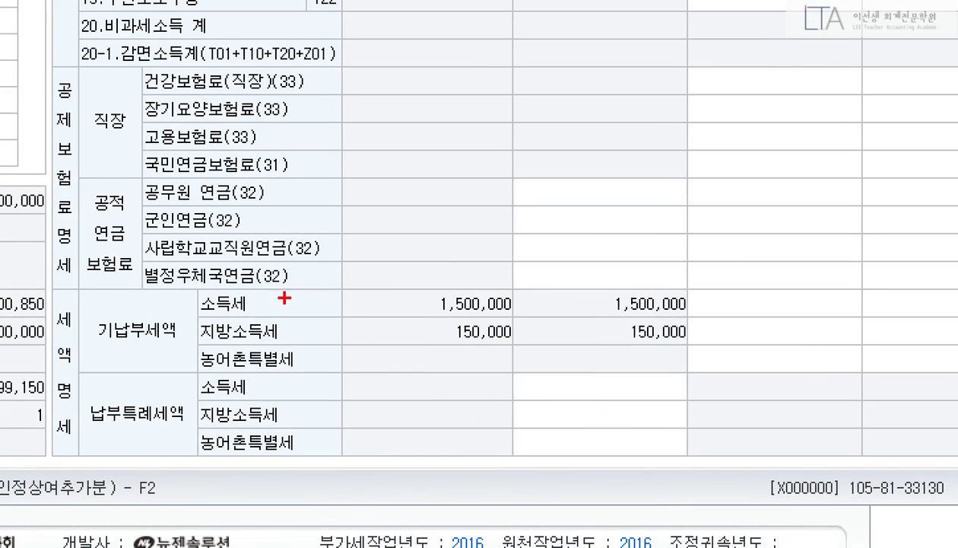
mouse_move(190, 286)
left_mouse_down()
mouse_move(584, 323)
mouse_move(698, 322)
left_mouse_up()
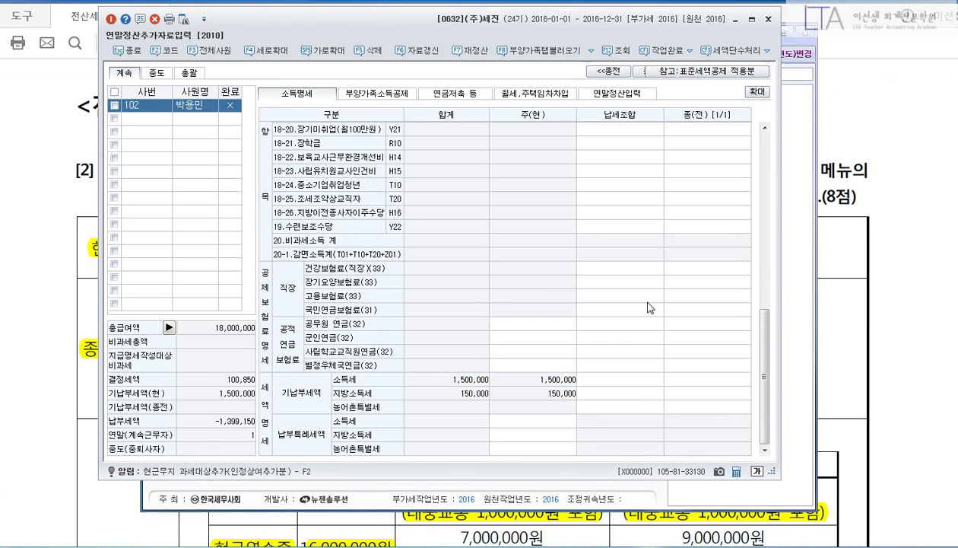
left_click_drag(766, 344, 765, 167)
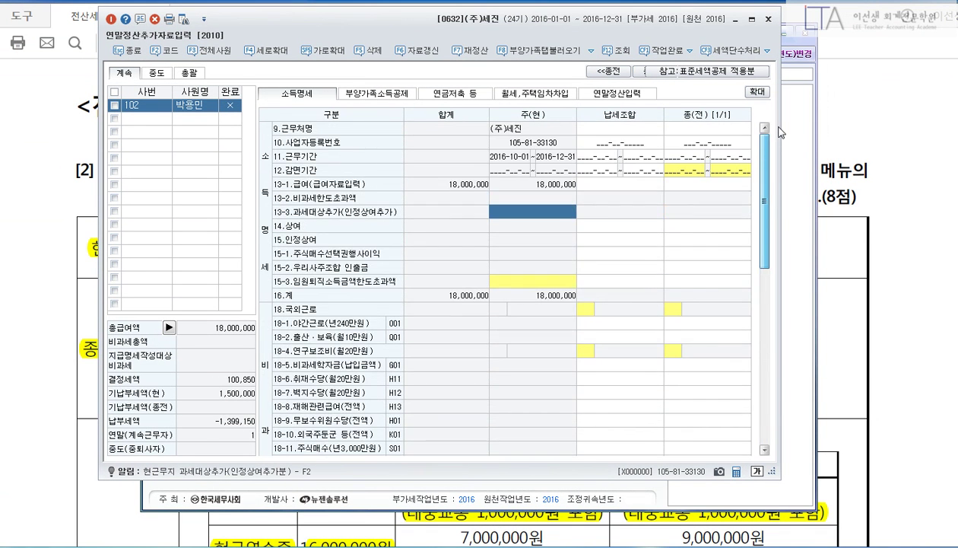
left_click(689, 129)
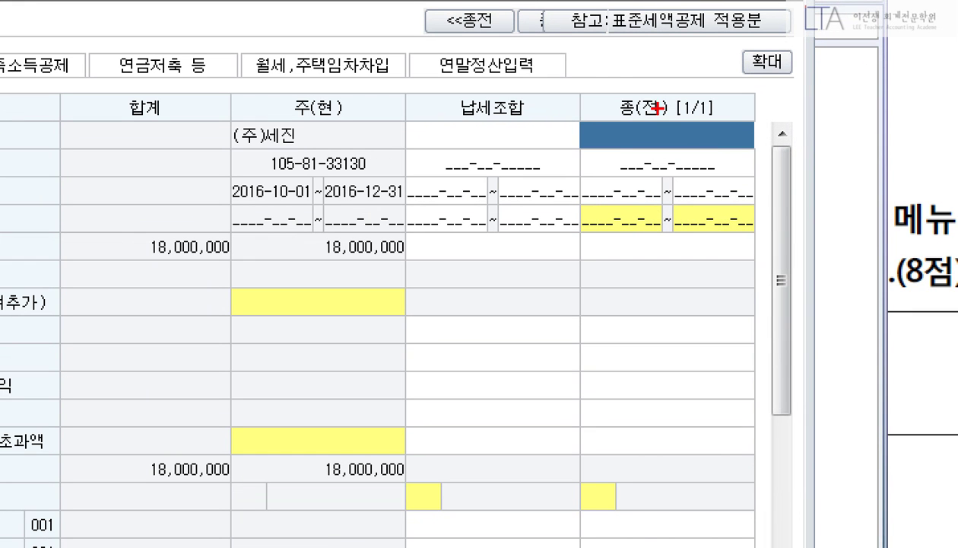
mouse_move(660, 98)
left_mouse_down()
mouse_move(675, 167)
mouse_move(757, 332)
left_mouse_up()
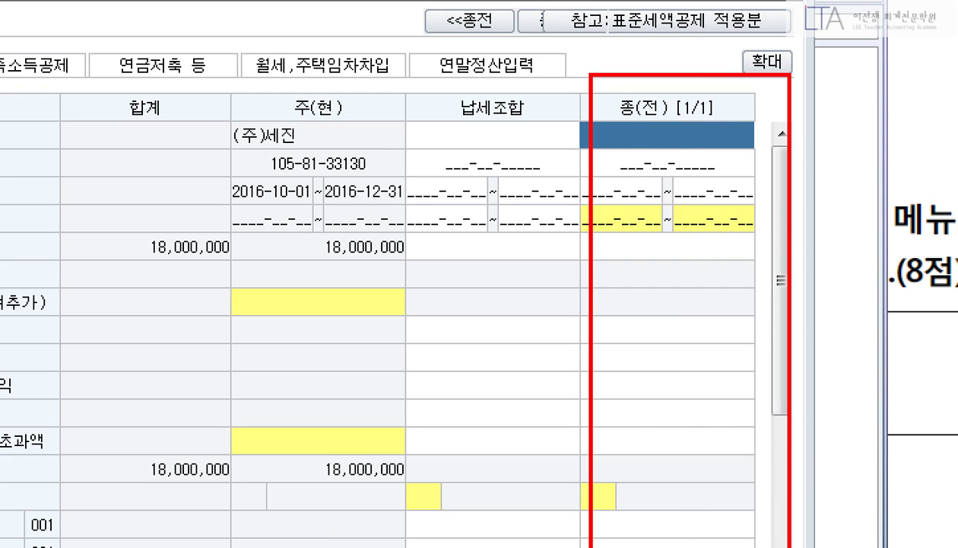
left_click_drag(679, 50, 679, 537)
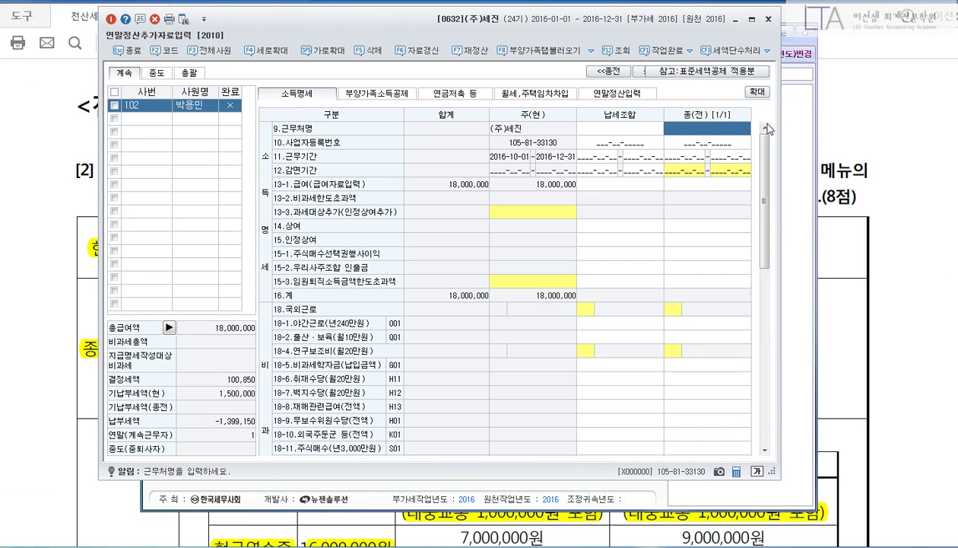
Enter (주)신승상사, its registration number, 2016-01-01~2016-09-30 and 54,000,000 salary.
type("(ㅈ")
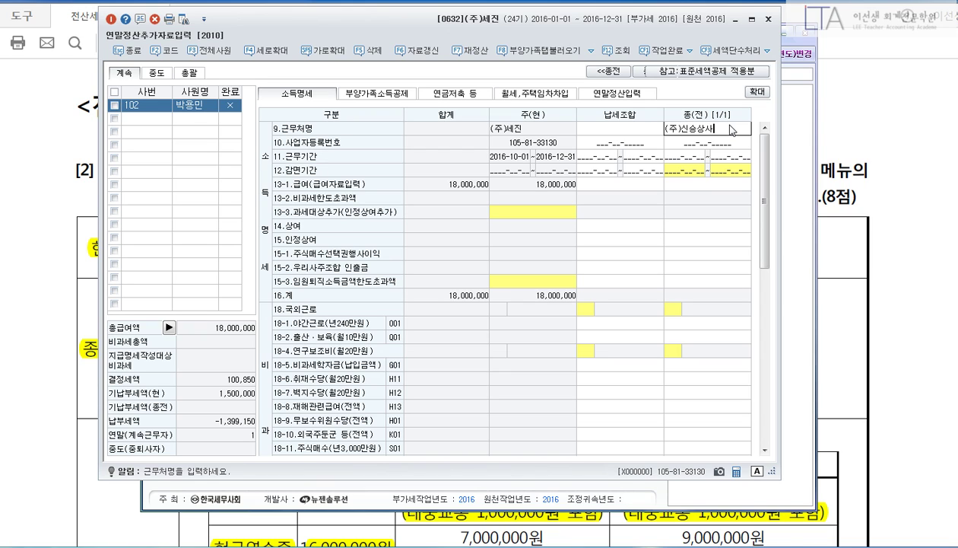
key("Return")
type("111-")
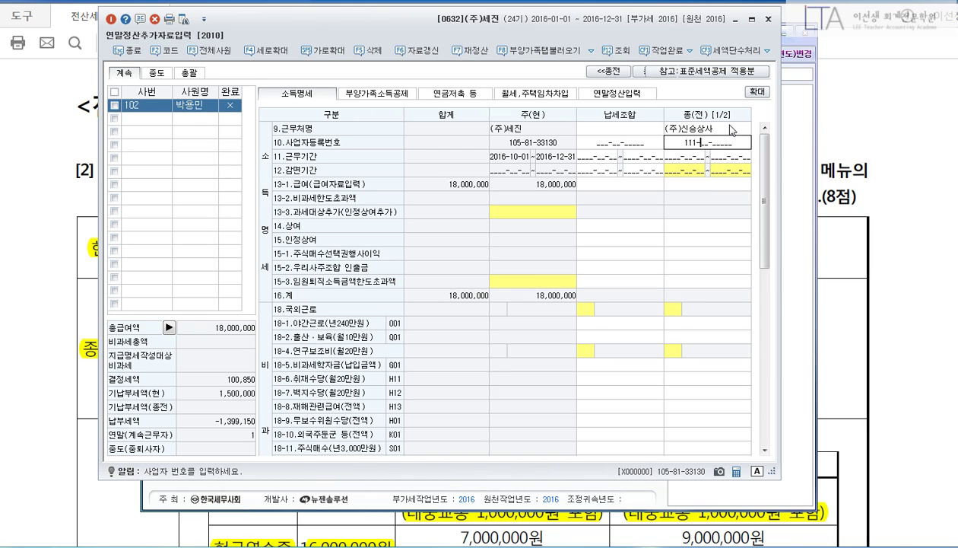
type("11-11111")
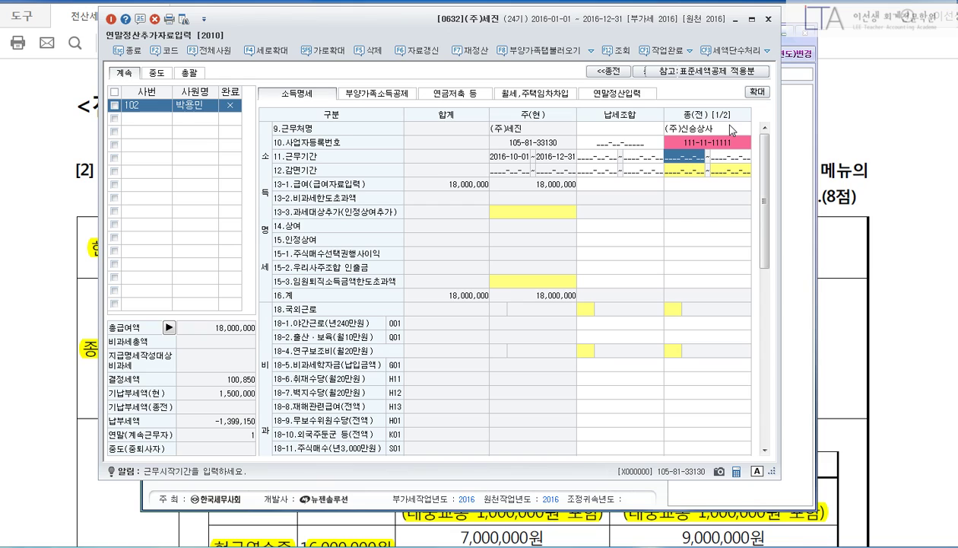
type("2016-01-01~")
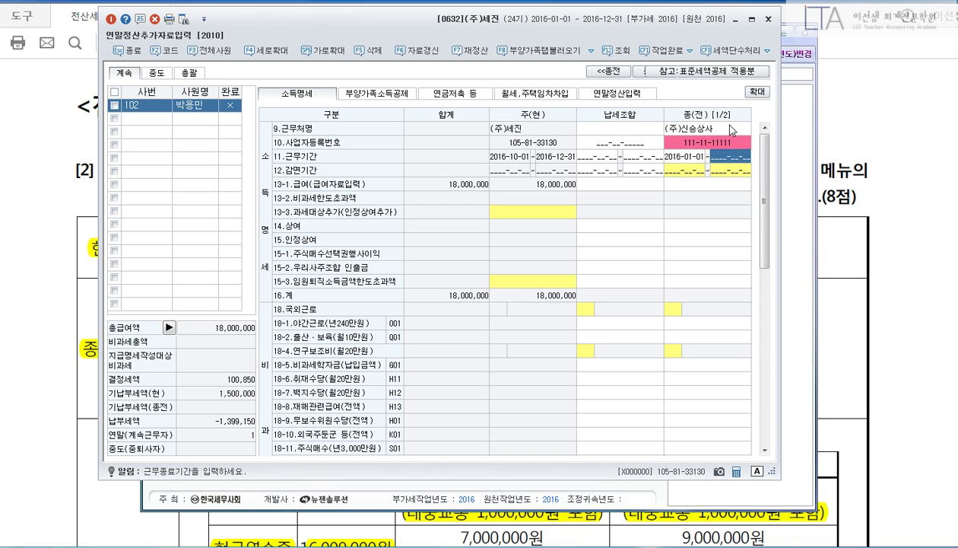
type("2016-09-30")
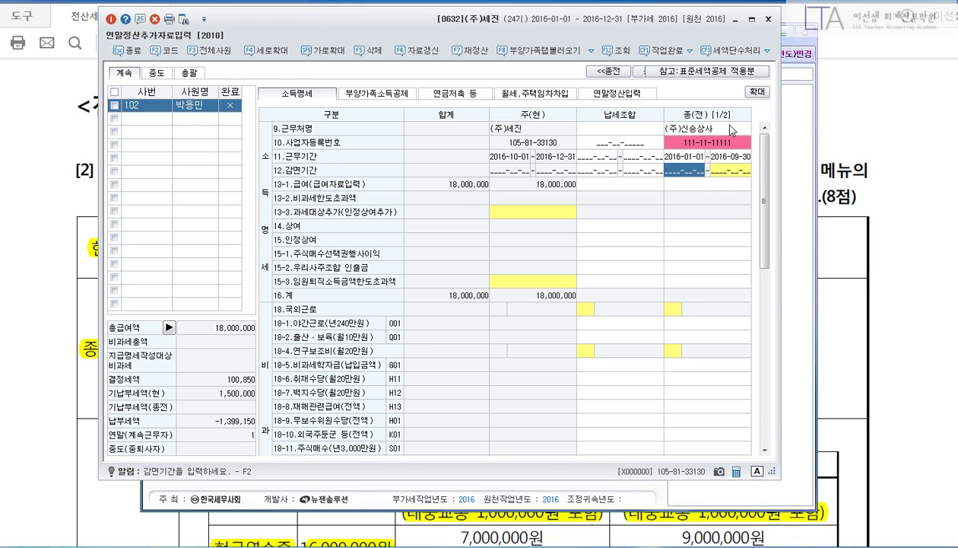
key("Return")
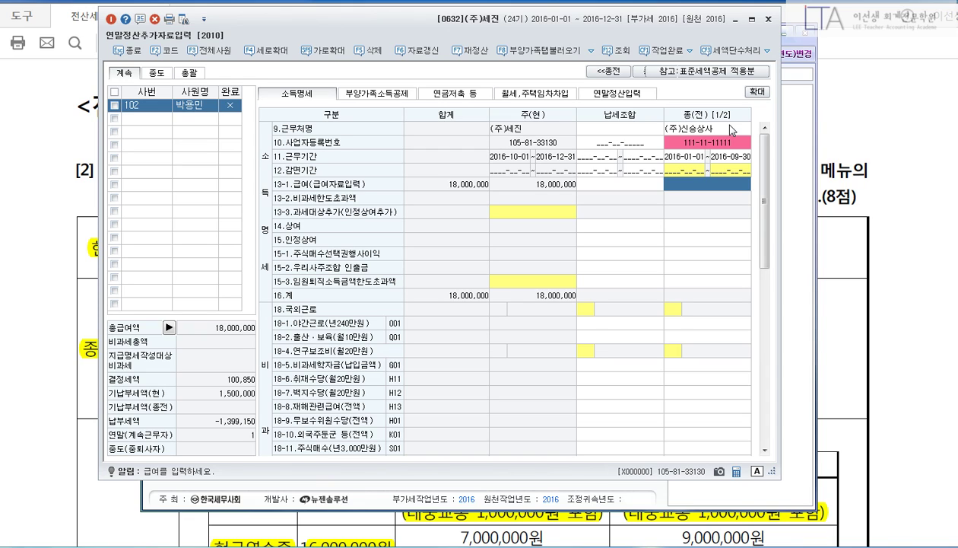
type("54000000")
key("Return")
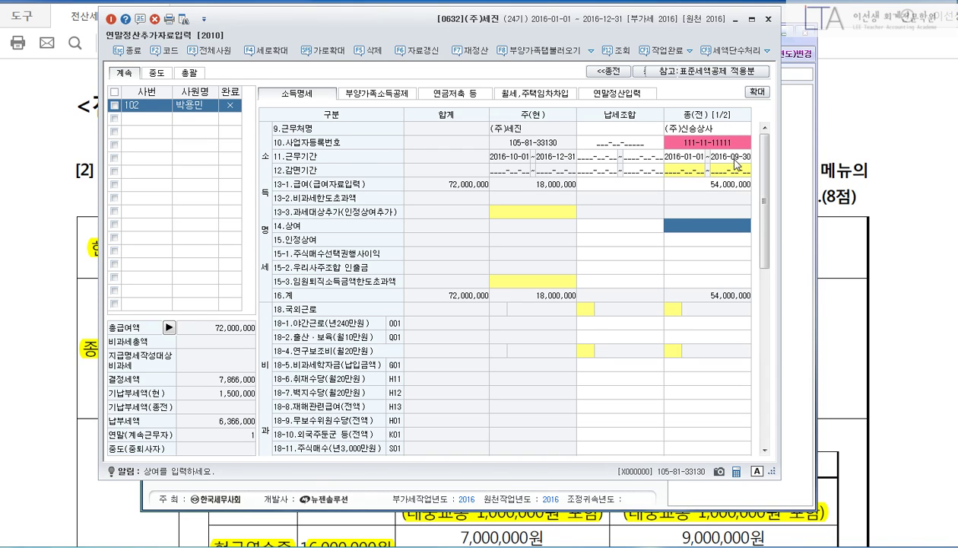
Enter the previous employer's 4,000,000 income tax and 400,000 local income tax.
scroll(737, 208, "down", 5)
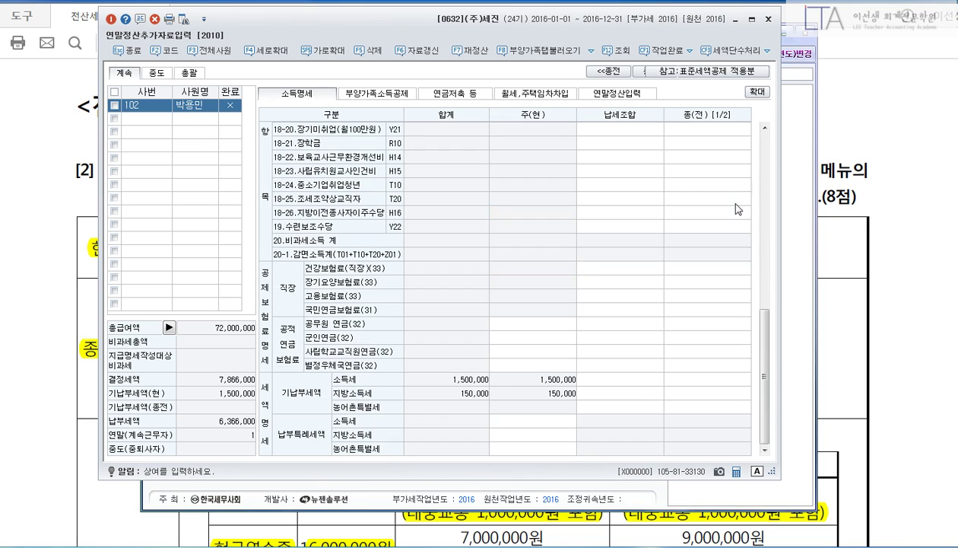
left_click(717, 379)
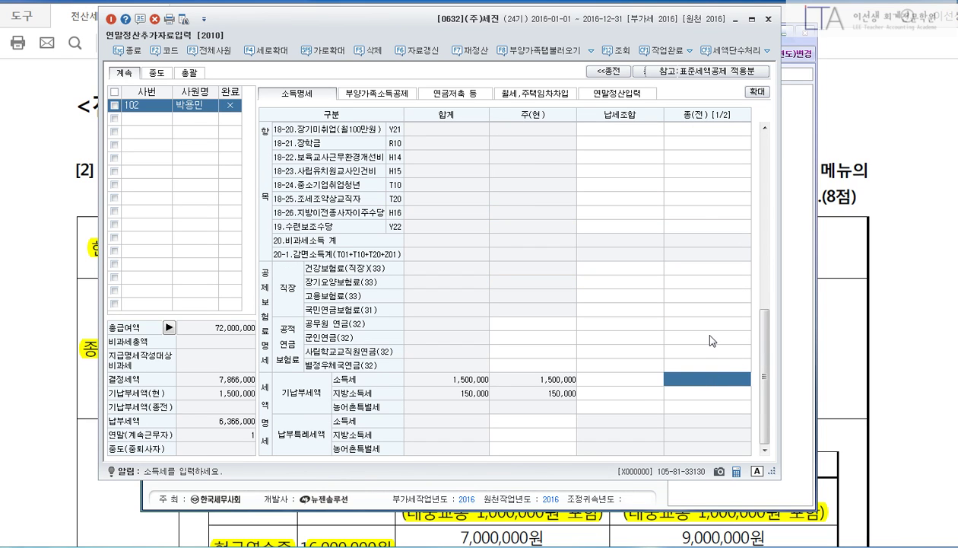
type("4000000")
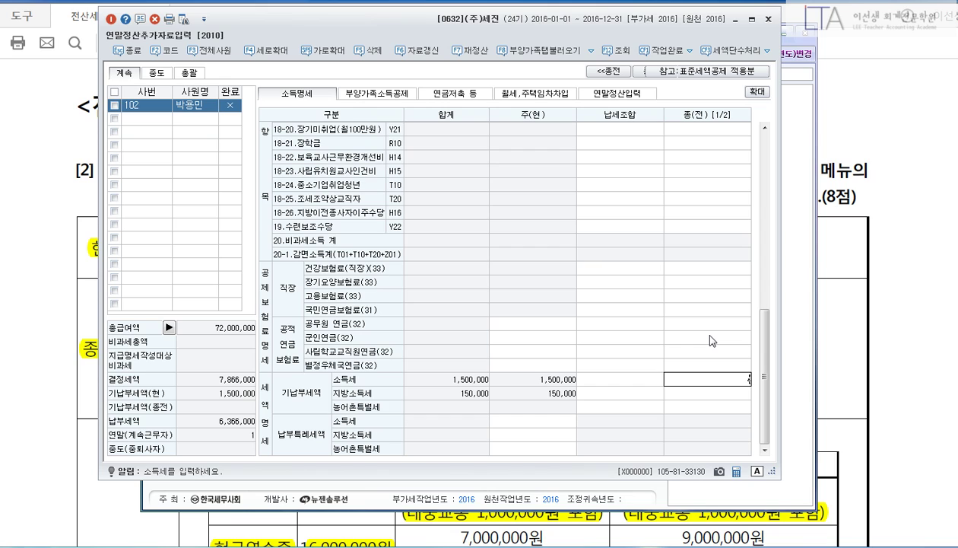
key("Return")
type("400,000")
key("Return")
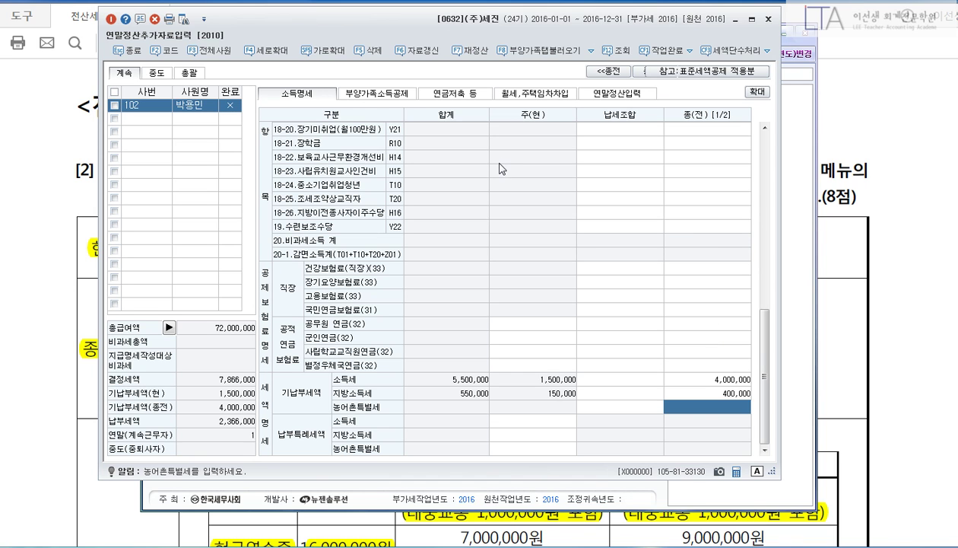
left_click(864, 114)
scroll(875, 152, "down", 5)
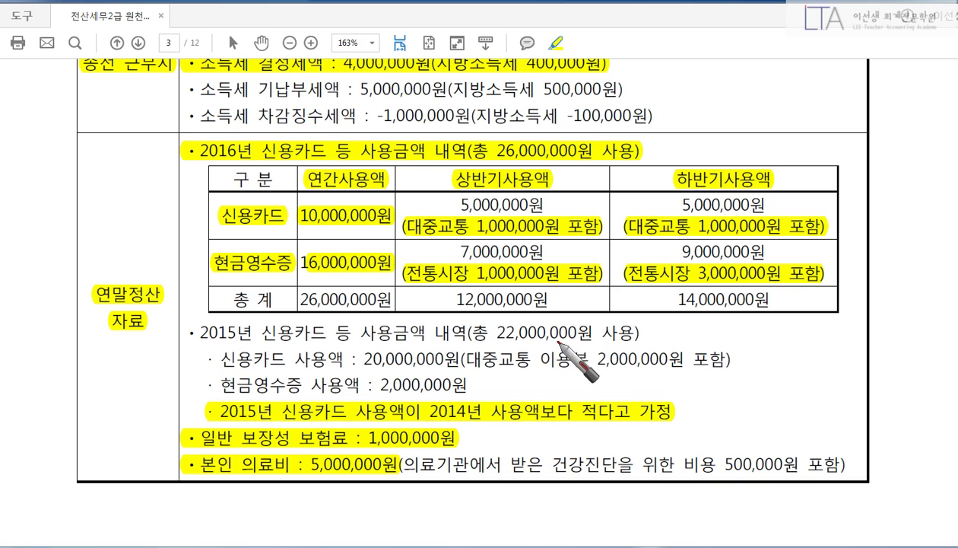
Underline the 10,000,000원 card and 16,000,000원 cash receipt totals; sum the transit and market amounts.
left_click_drag(309, 185, 392, 182)
left_click_drag(304, 226, 384, 226)
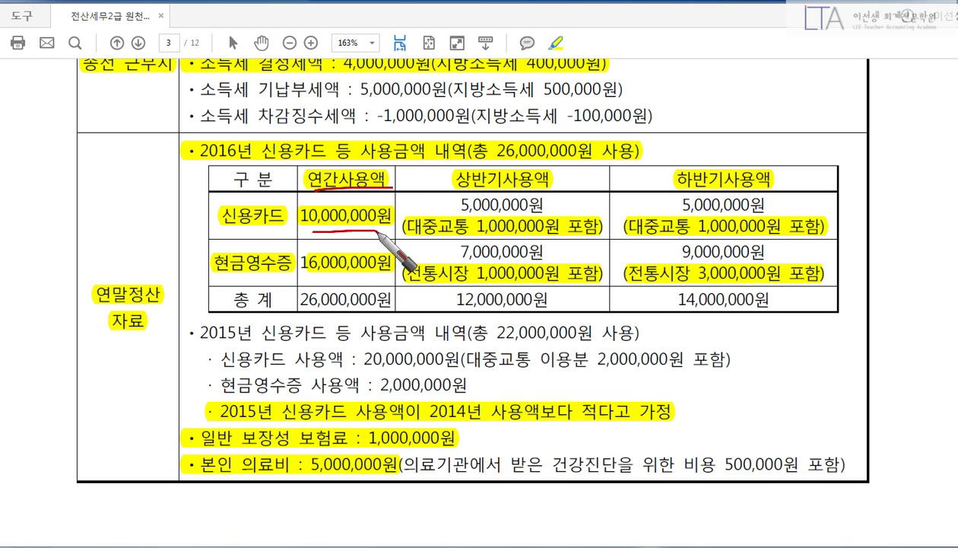
left_click_drag(304, 276, 378, 276)
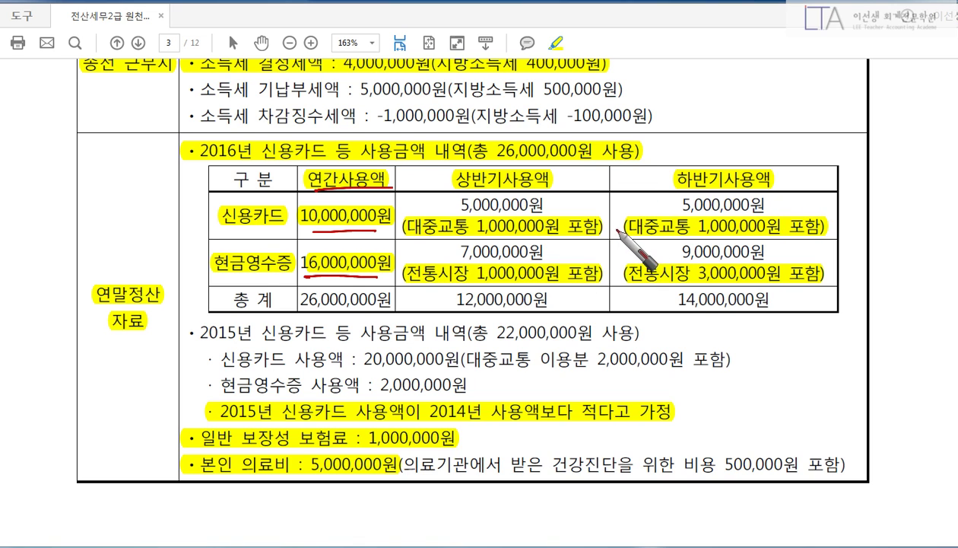
mouse_move(611, 207)
left_mouse_down()
mouse_move(611, 235)
mouse_move(622, 226)
left_mouse_up()
left_click_drag(618, 206, 625, 245)
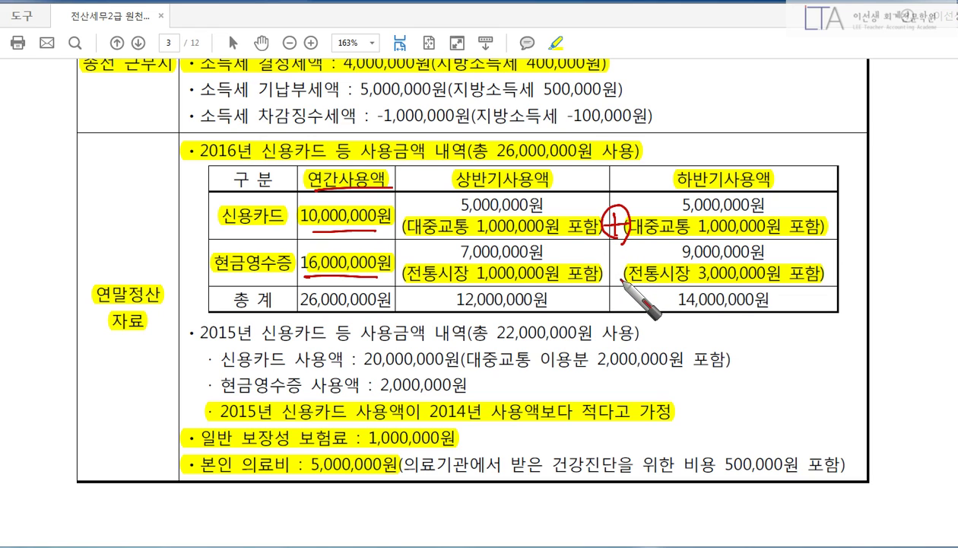
mouse_move(608, 272)
left_mouse_down()
mouse_move(610, 282)
mouse_move(625, 267)
left_mouse_up()
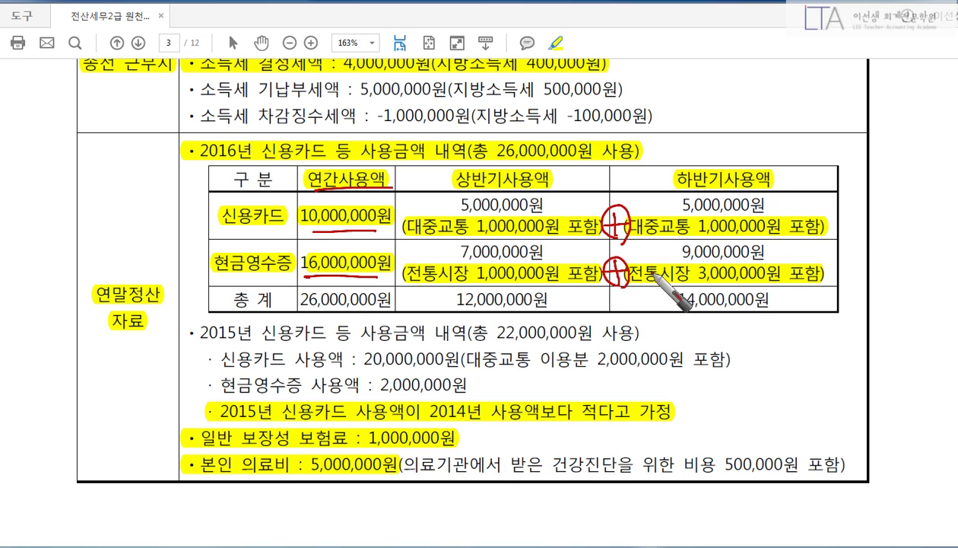
left_click_drag(840, 227, 940, 227)
left_click(917, 228)
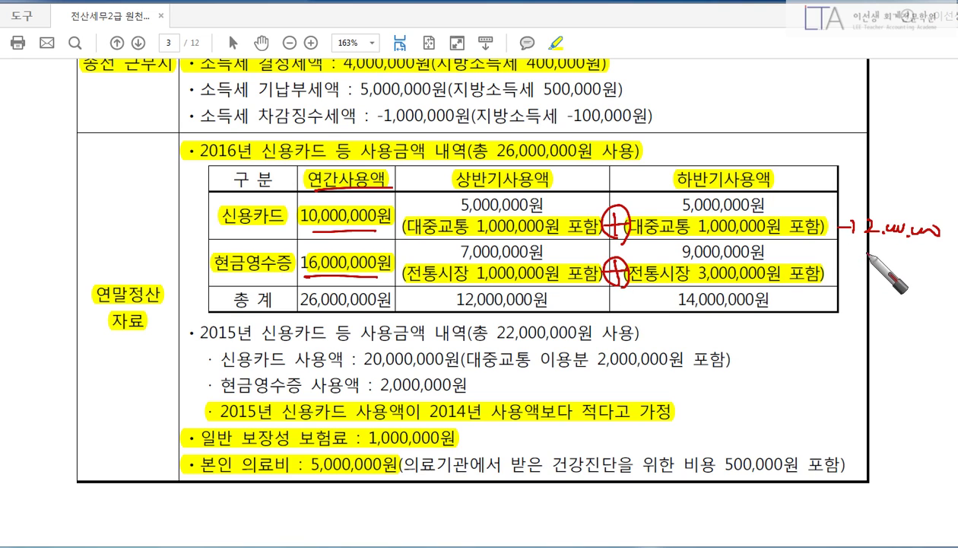
left_click_drag(860, 256, 924, 278)
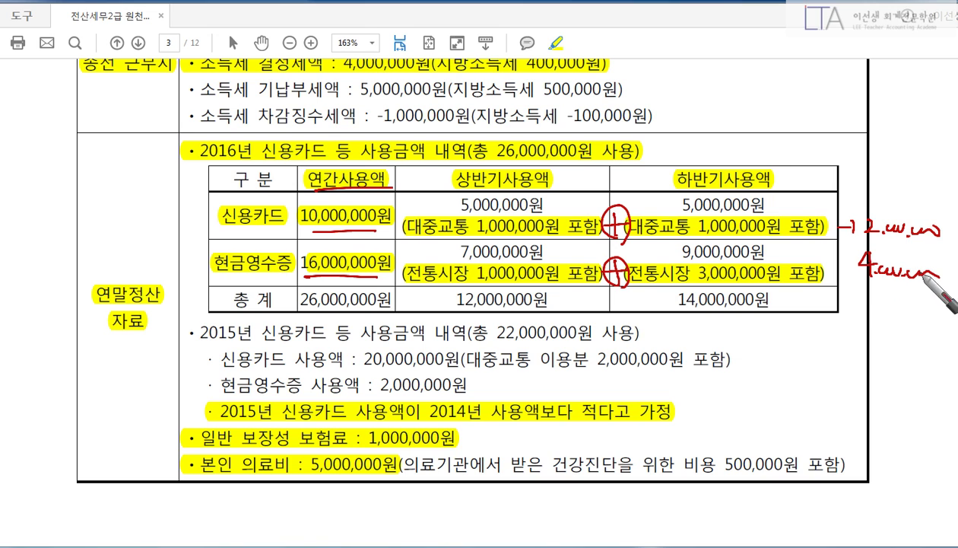
left_click_drag(843, 270, 856, 267)
Reduce the card and cash receipt totals by their transit and market portions, then clear the ink.
left_click_drag(355, 192, 319, 237)
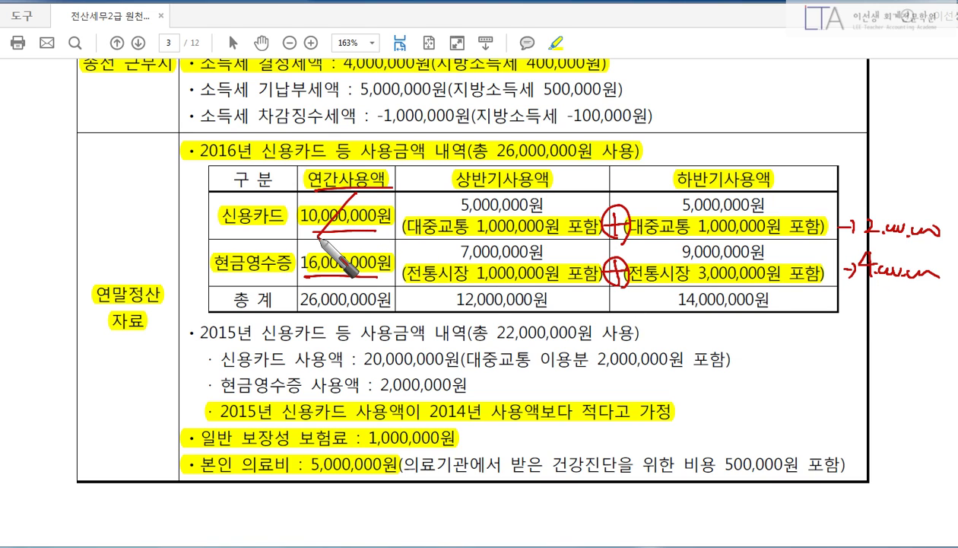
mouse_move(378, 195)
left_mouse_down()
mouse_move(370, 209)
mouse_move(430, 204)
mouse_move(415, 180)
left_mouse_up()
mouse_move(924, 199)
left_mouse_down()
mouse_move(953, 227)
mouse_move(947, 245)
left_mouse_up()
left_click_drag(346, 255, 308, 283)
left_click_drag(337, 232, 373, 232)
mouse_move(351, 232)
left_mouse_down()
mouse_move(352, 248)
mouse_move(420, 256)
mouse_move(344, 242)
left_mouse_up()
left_click_drag(856, 252, 932, 300)
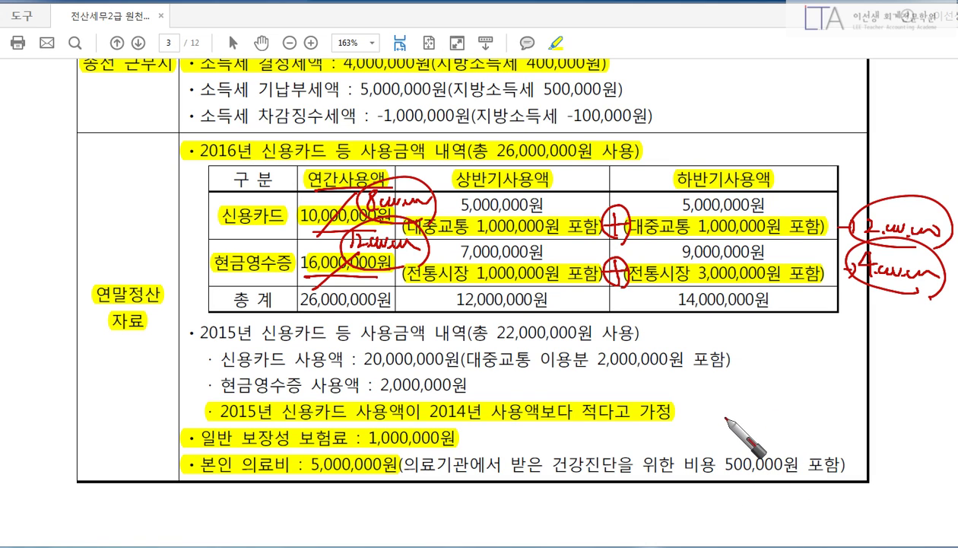
key("Escape")
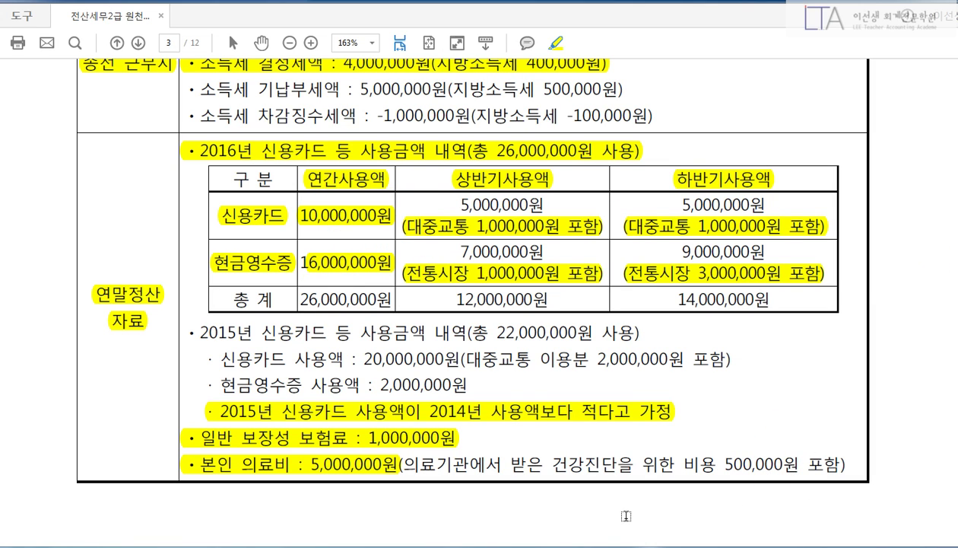
key("alt+Tab")
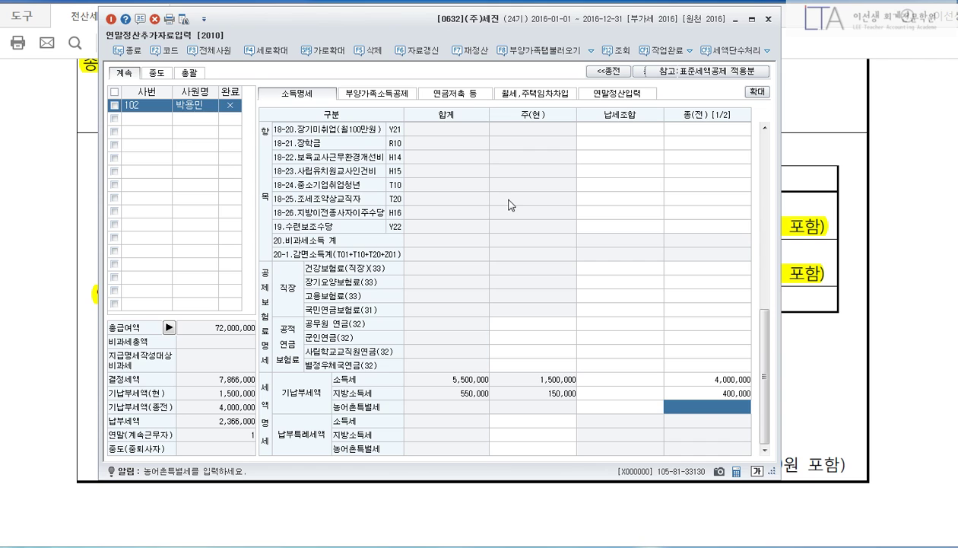
Open the year-end settlement sheet and the 42.신용카드 등사용액 breakdown popup.
left_click(617, 93)
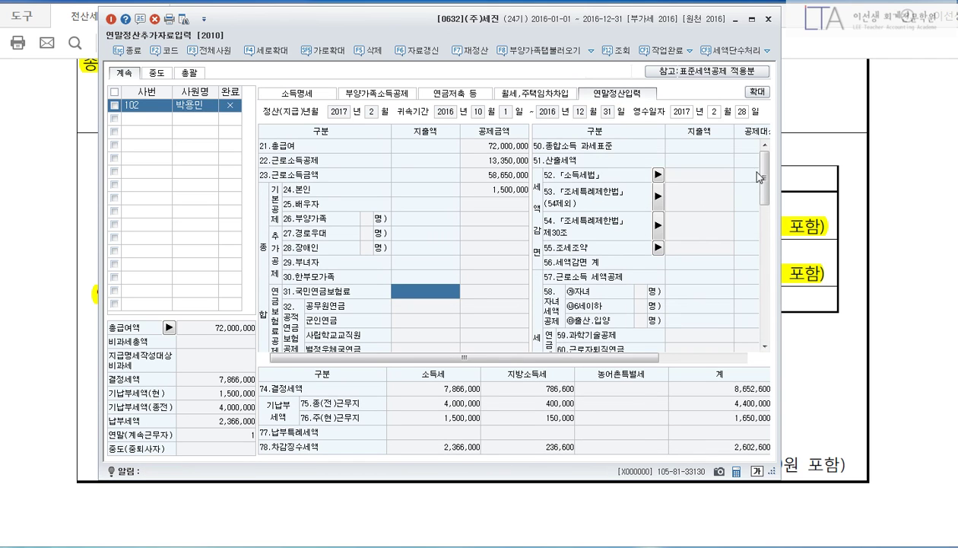
left_click_drag(766, 176, 760, 329)
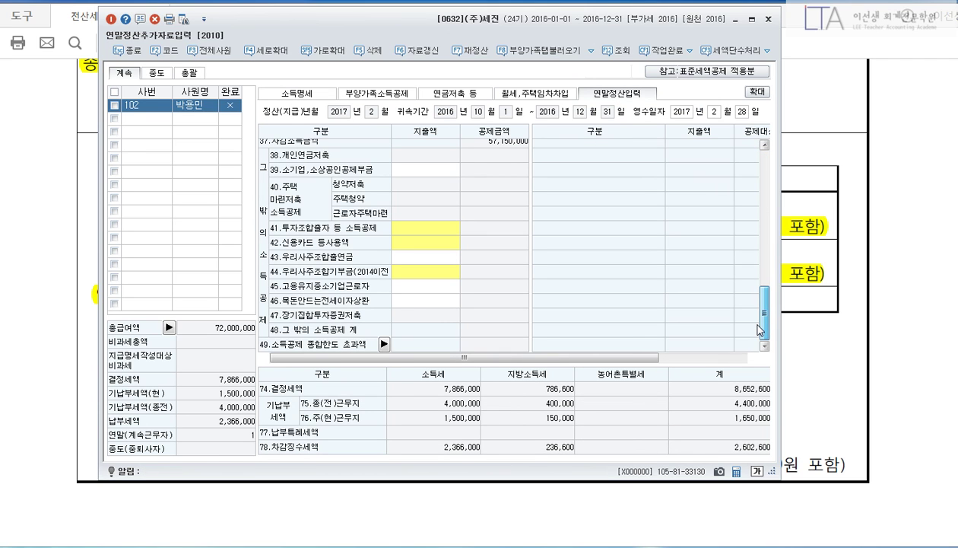
left_click(439, 241)
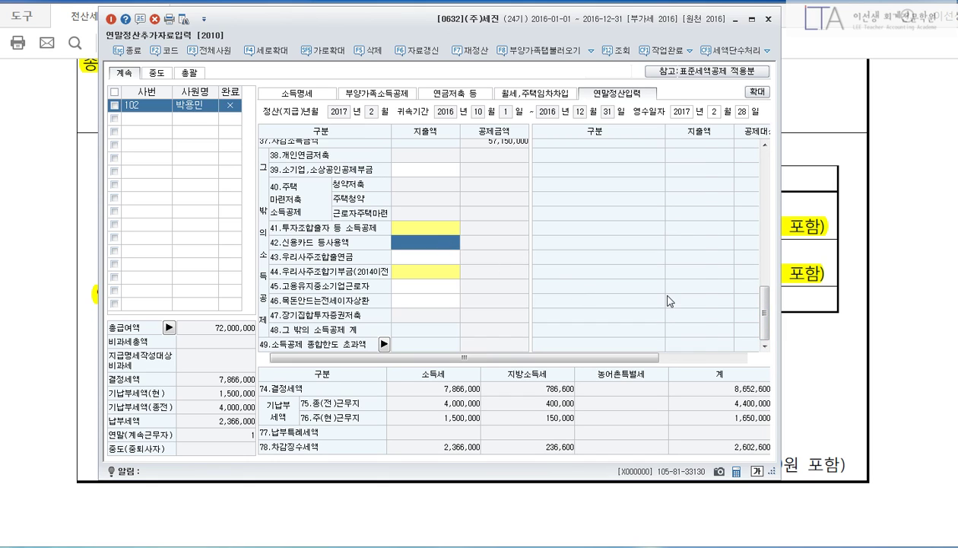
key("Return")
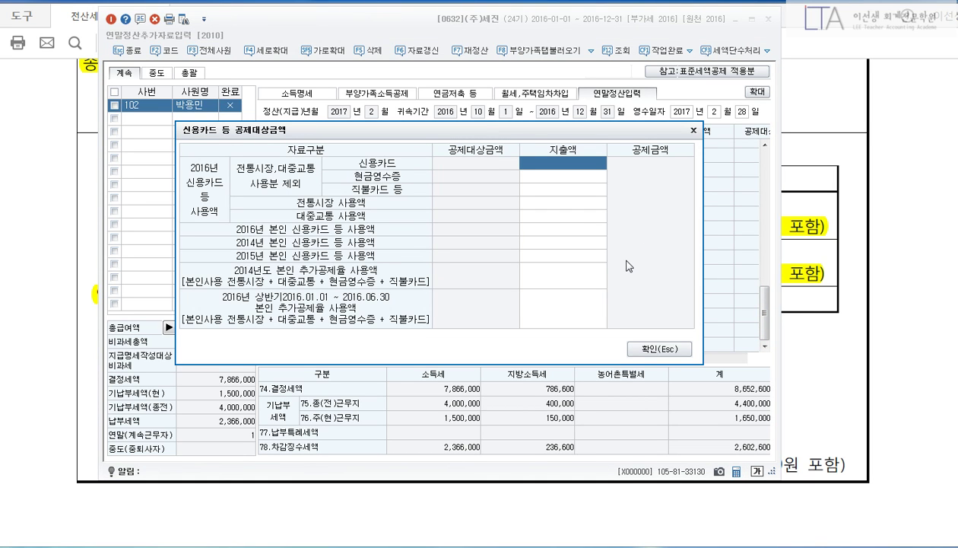
Enter 8,000,000 credit card, 2,000,000 transit, 12,000,000 cash receipts and 4,000,000 traditional market spending.
type("8000000")
key("Return")
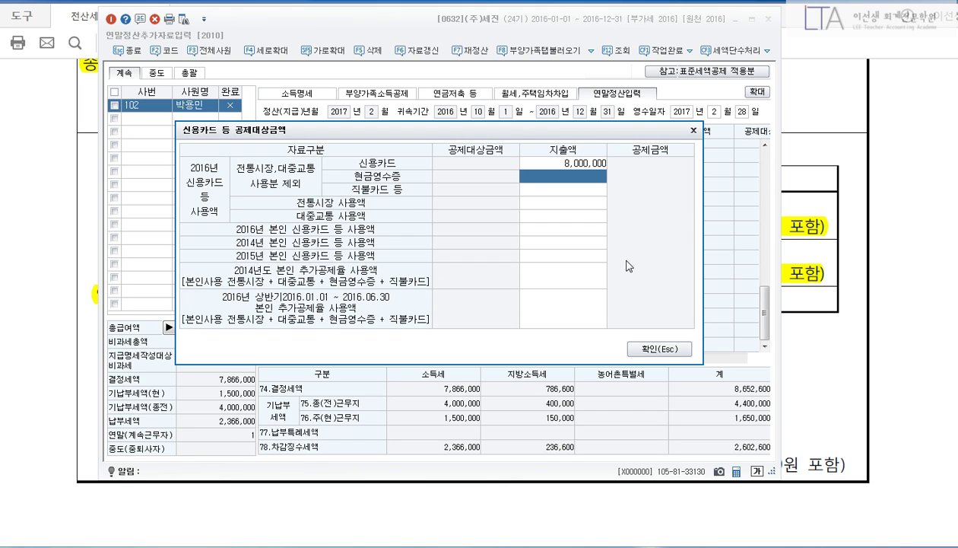
key("Return")
key("Return")
key("Return")
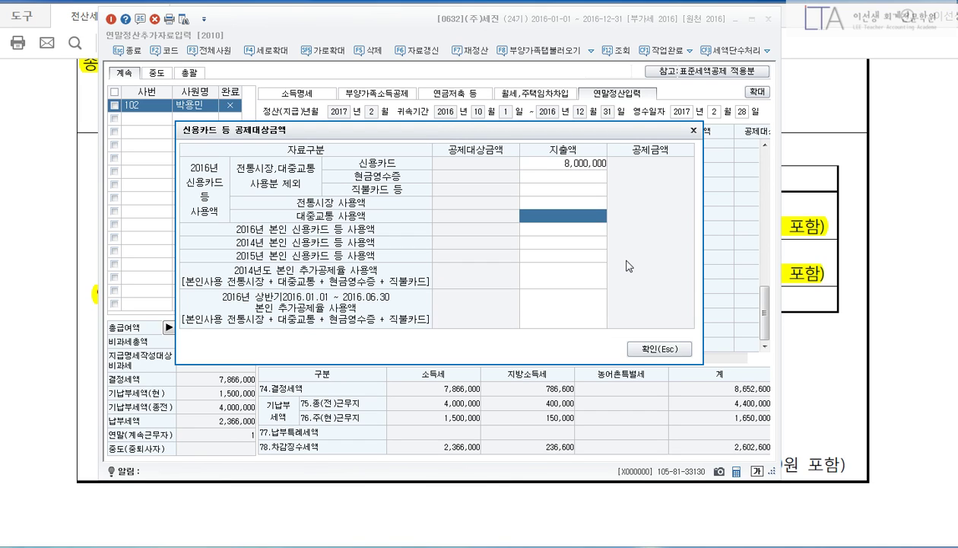
type("2000000")
key("Return")
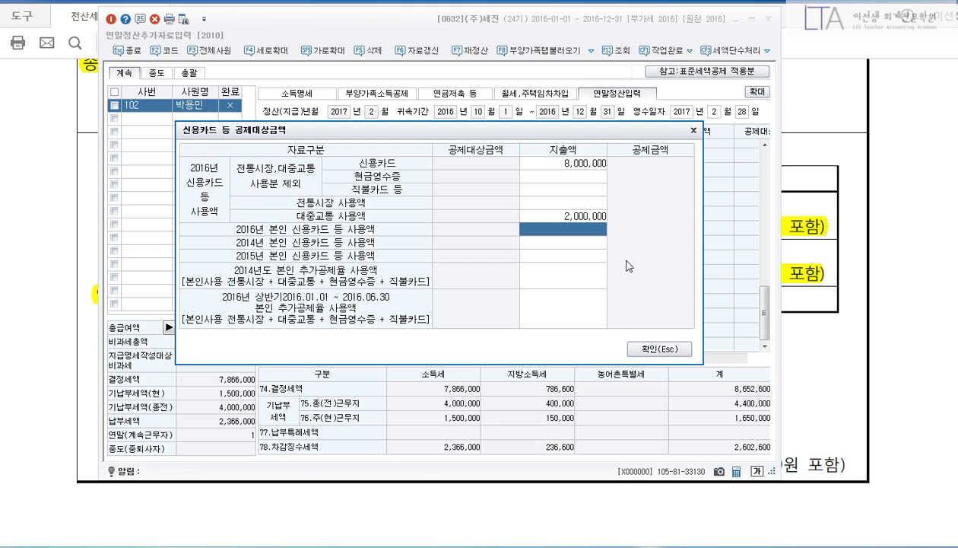
key("Up")
key("Up")
key("Up")
key("Up")
type("12000000")
key("Return")
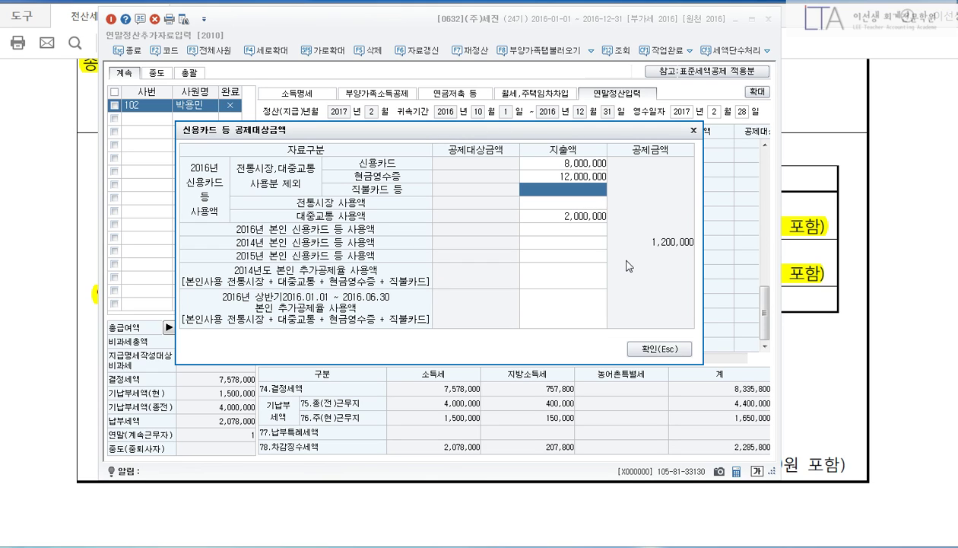
key("Return")
type("4000000")
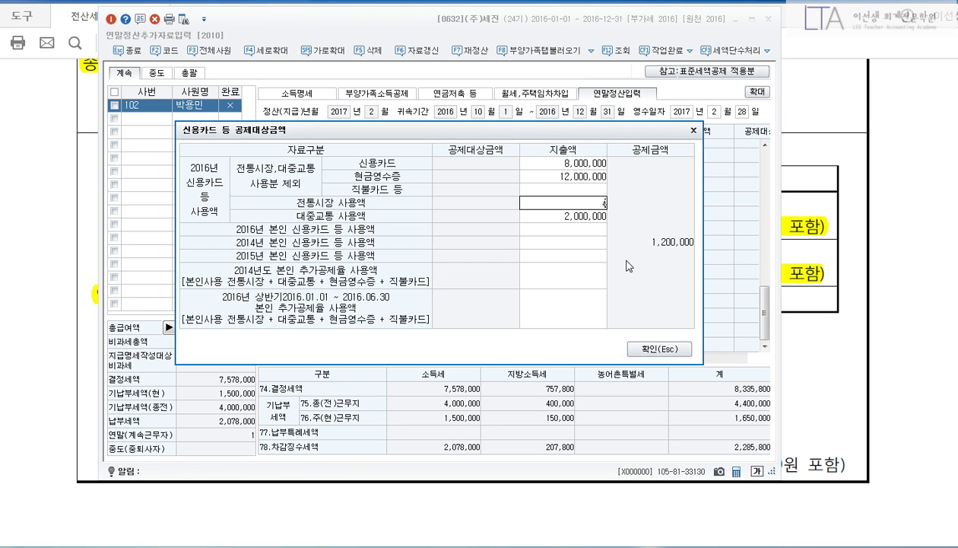
key("Return")
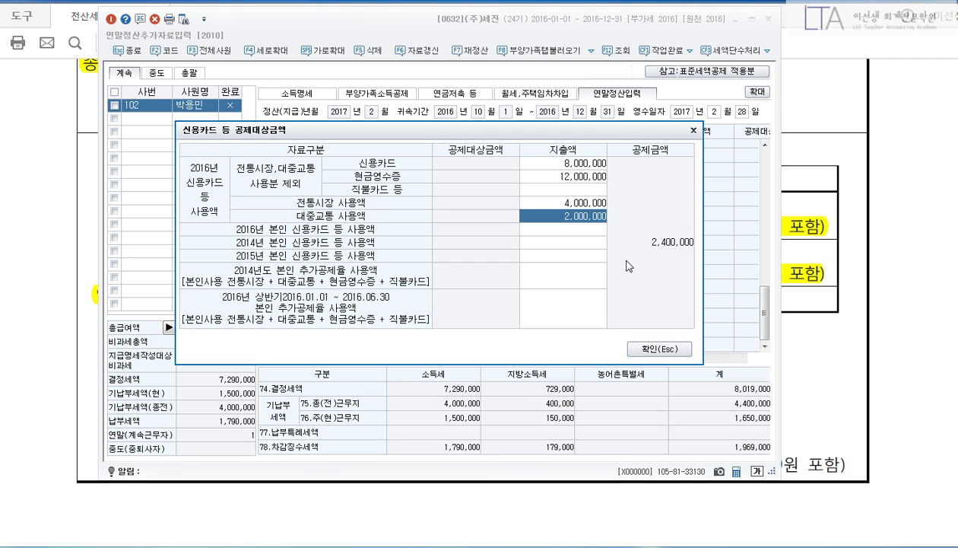
left_click(850, 247)
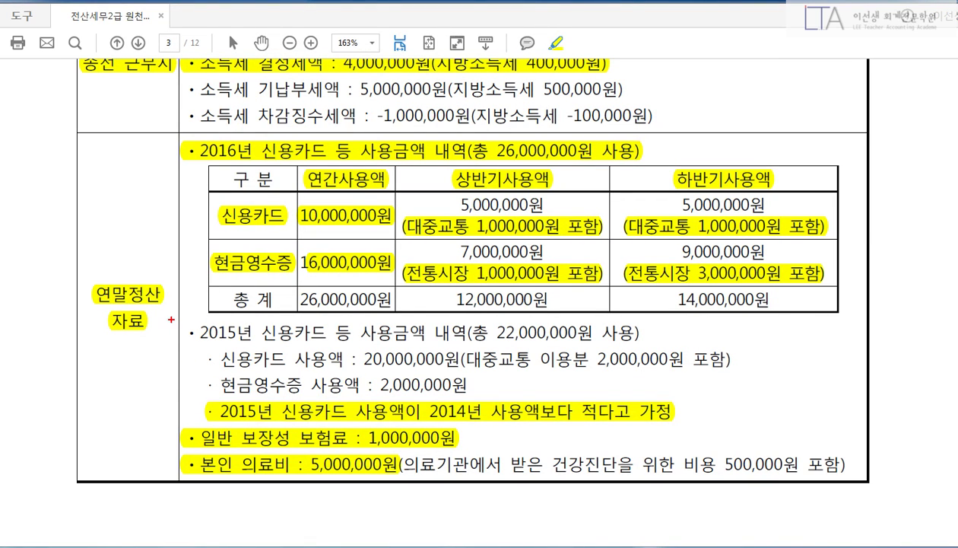
Outline the 2015 usage paragraph, the lower-usage assumption and the 2016 half-year columns, then clear them.
mouse_move(171, 320)
left_mouse_down()
mouse_move(641, 417)
mouse_move(816, 427)
left_mouse_up()
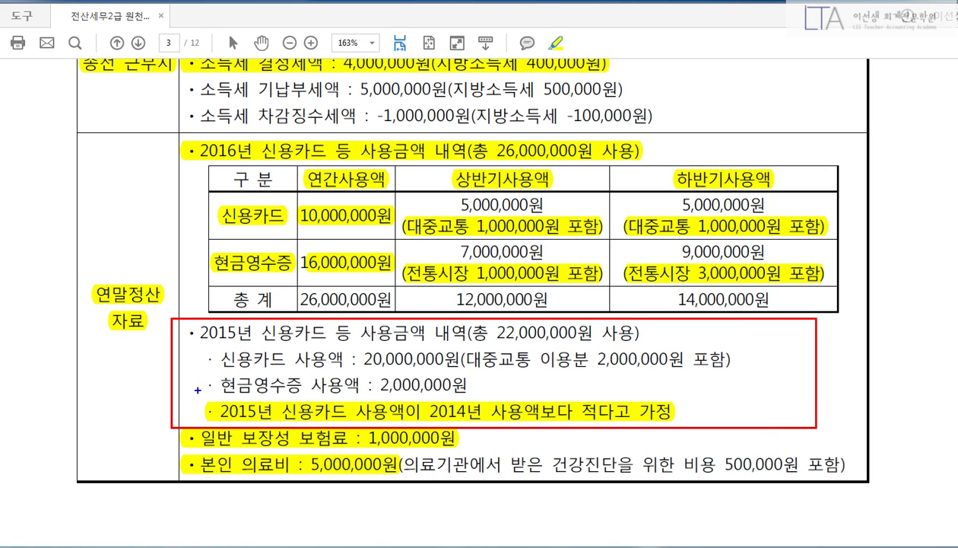
left_click_drag(198, 391, 690, 431)
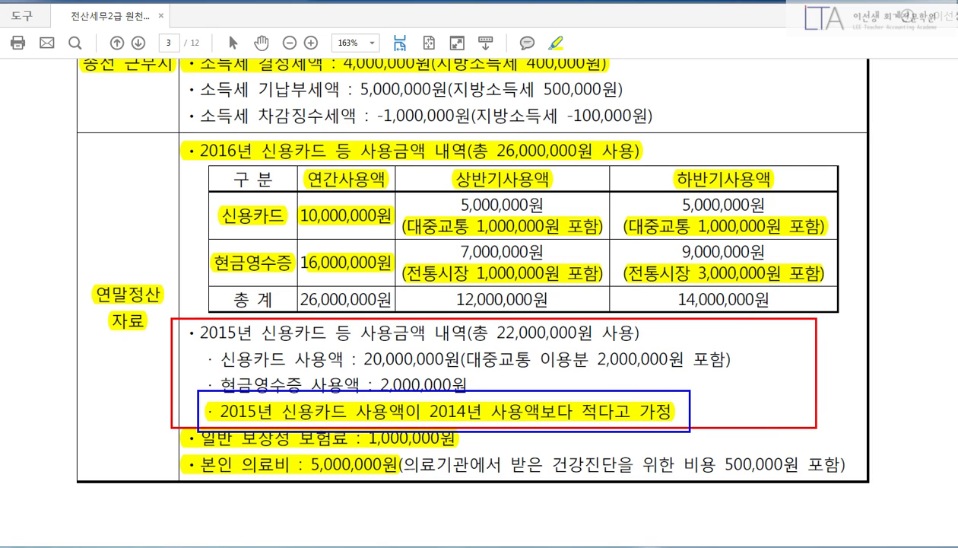
left_click_drag(409, 154, 853, 289)
key("Escape")
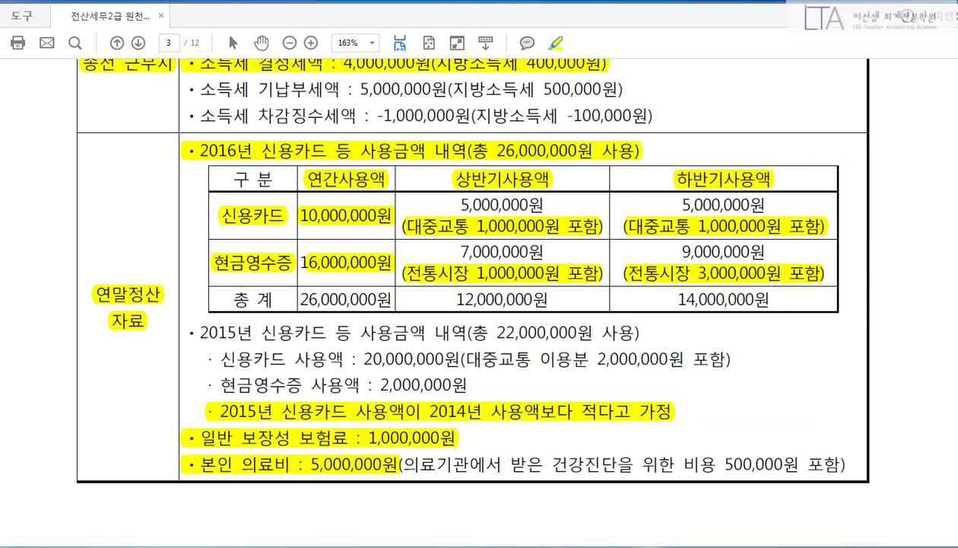
key("alt+Tab")
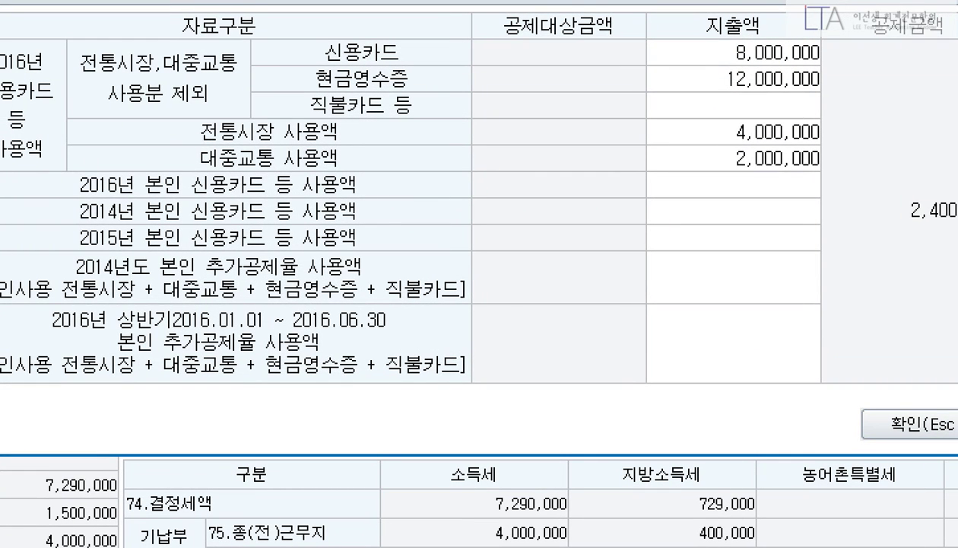
Cross out the unused prior-year rows and confirm the card deduction breakdown.
mouse_move(0, 162)
left_mouse_down()
mouse_move(631, 392)
mouse_move(850, 428)
mouse_move(861, 412)
left_mouse_up()
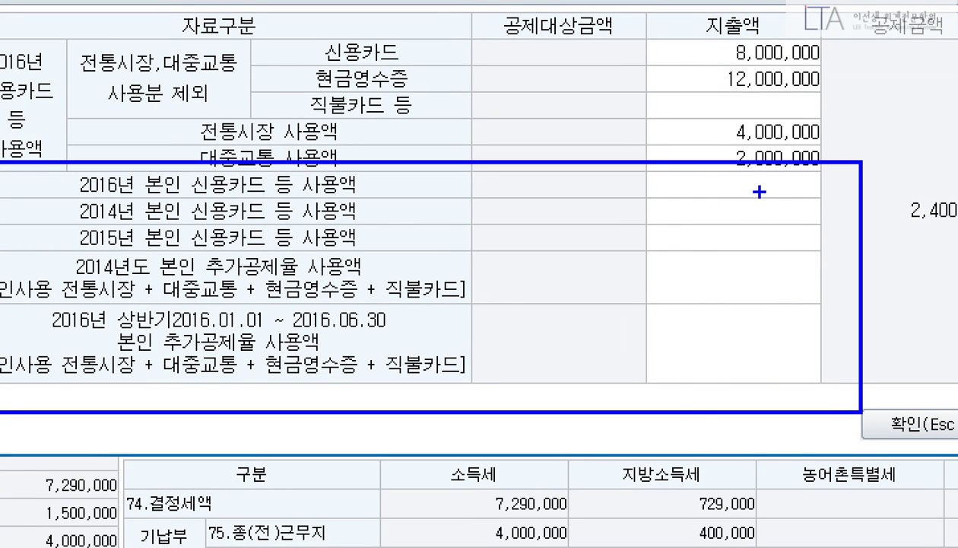
left_click_drag(759, 192, 469, 383)
left_click_drag(444, 187, 833, 491)
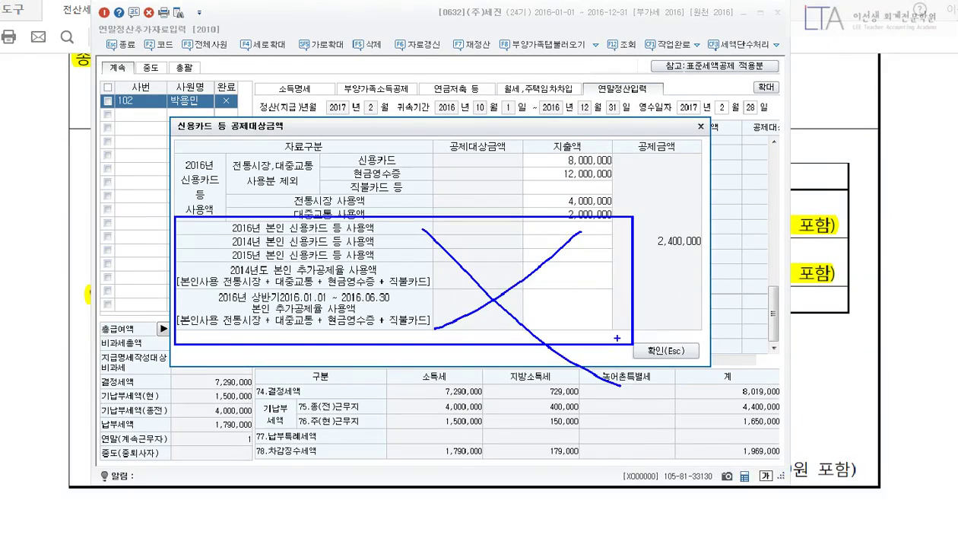
left_click(670, 352)
left_click(811, 329)
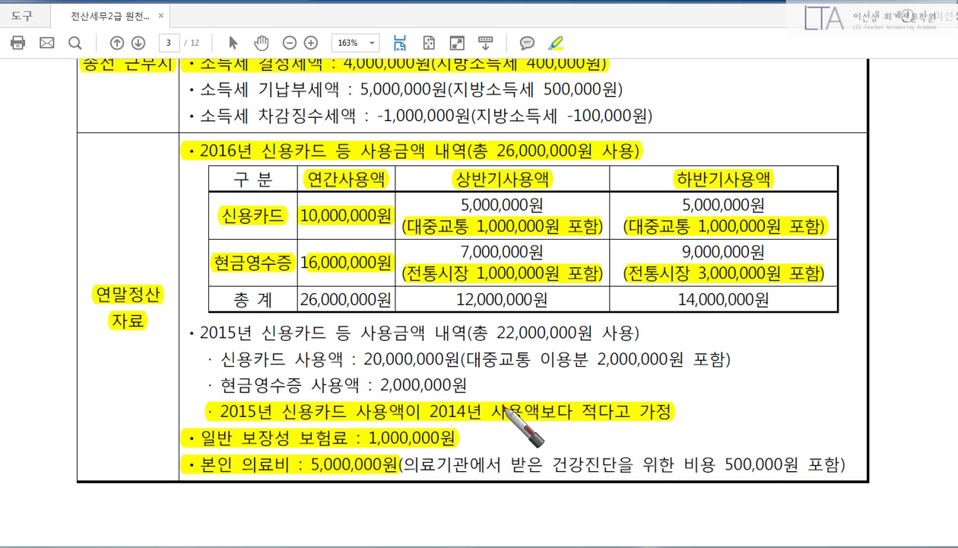
Pen-mark the 2015 lower-usage assumption note, then erase the marks and scroll down page 3.
mouse_move(624, 392)
left_mouse_down()
mouse_move(629, 436)
mouse_move(669, 445)
mouse_move(664, 450)
left_mouse_up()
left_click_drag(578, 440, 534, 440)
left_click_drag(506, 415, 479, 420)
mouse_move(669, 294)
left_mouse_down()
mouse_move(506, 224)
mouse_move(694, 299)
left_mouse_up()
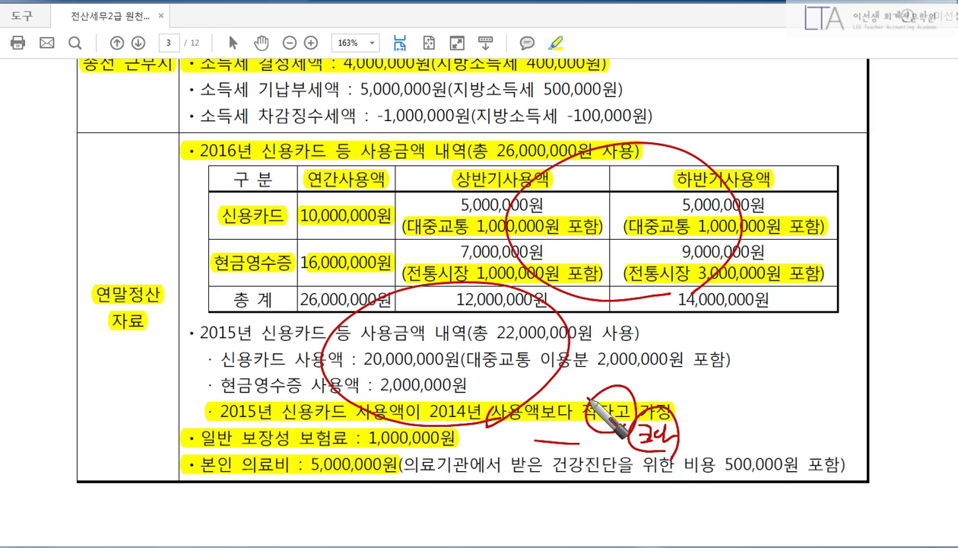
left_click(588, 385)
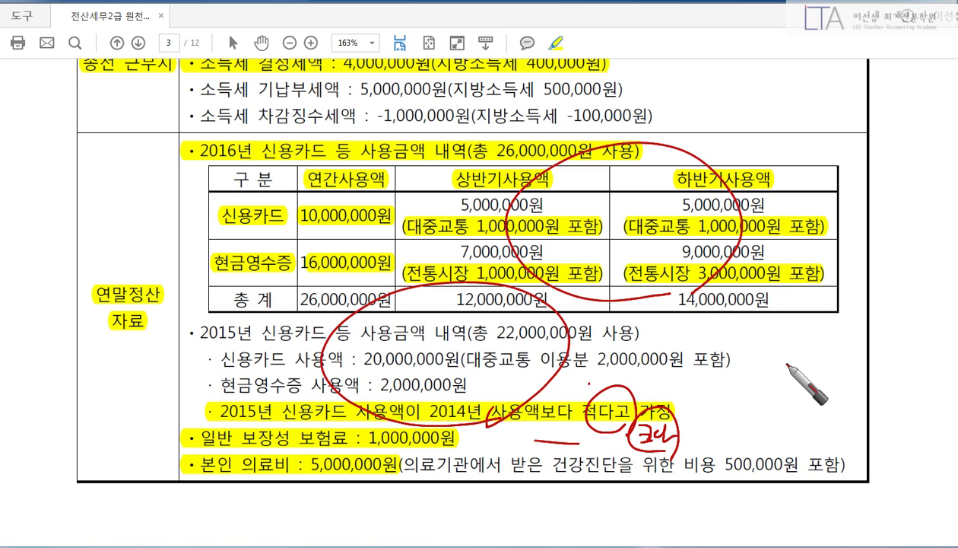
key("Escape")
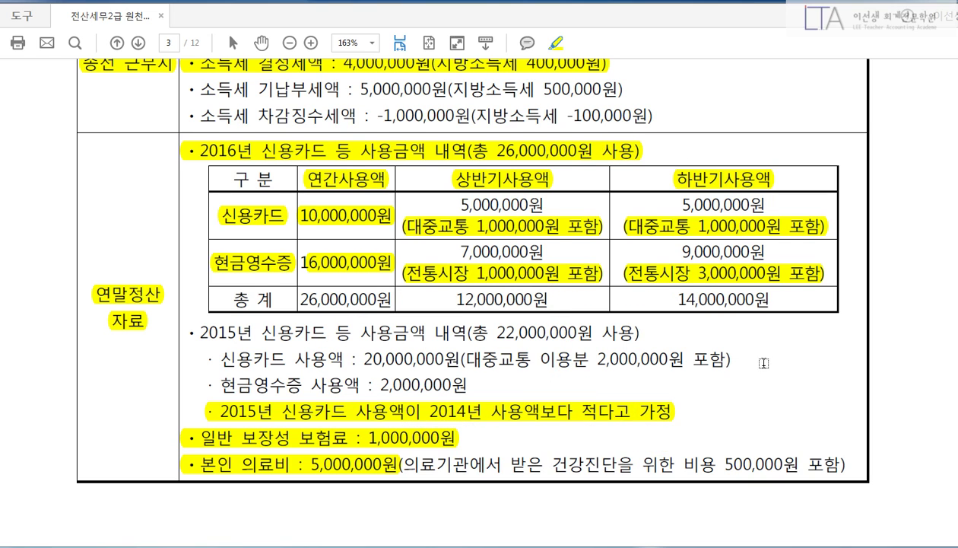
scroll(764, 363, "down", 1)
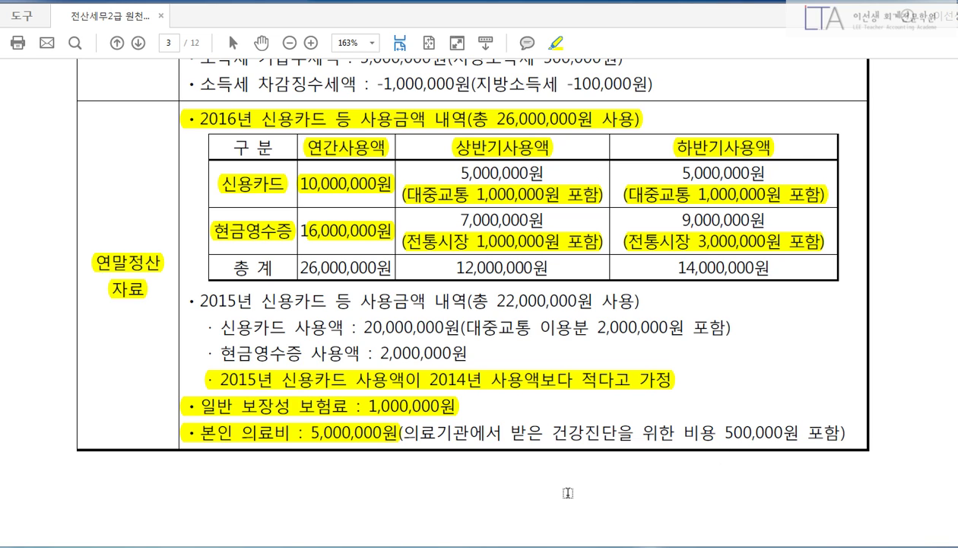
Enter 1,000,000 as the 62.보장성보험 general insurance premium.
key("alt+Tab")
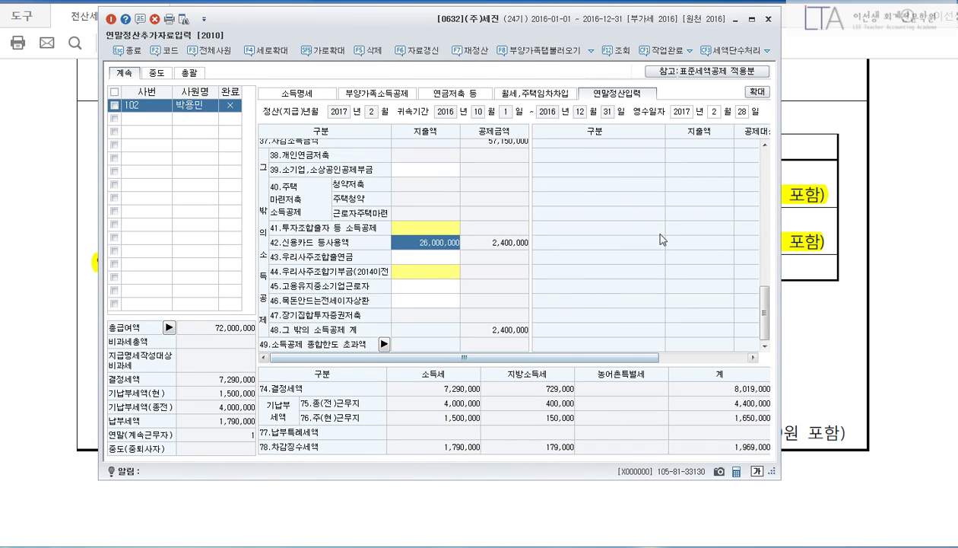
scroll(766, 330, "up", 5)
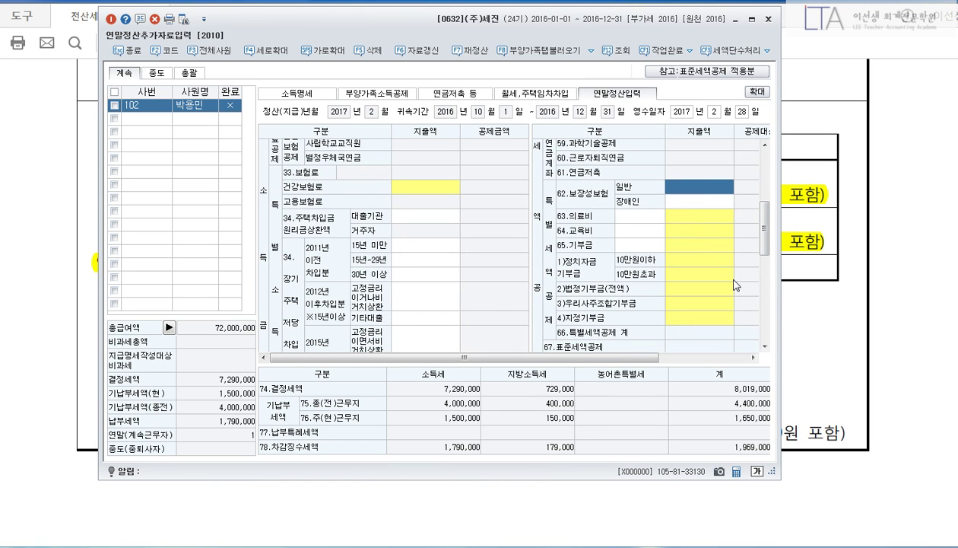
type("1000000")
key("Return")
key("Return")
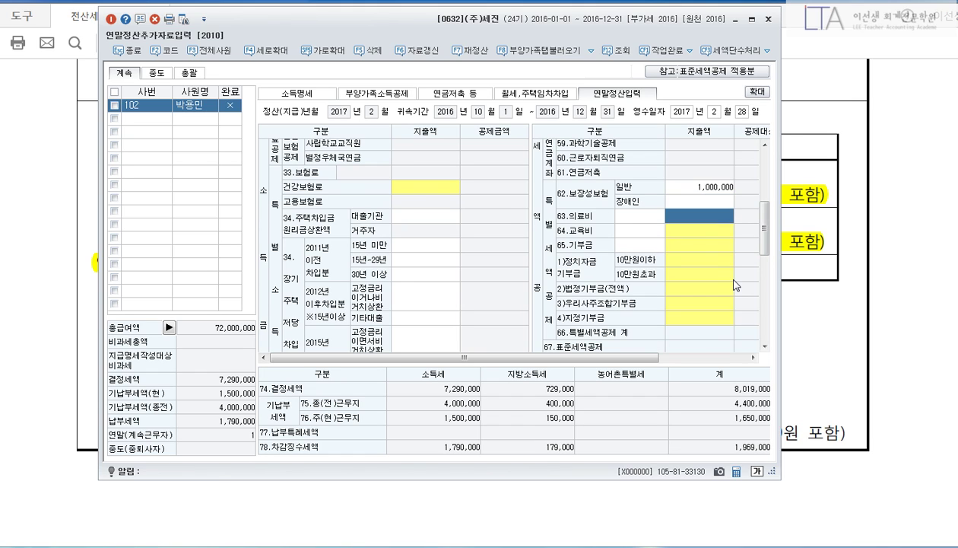
Record 5,000,000 of the employee's own medical expenses in the 63.의료비 breakdown and apply it.
key("Return")
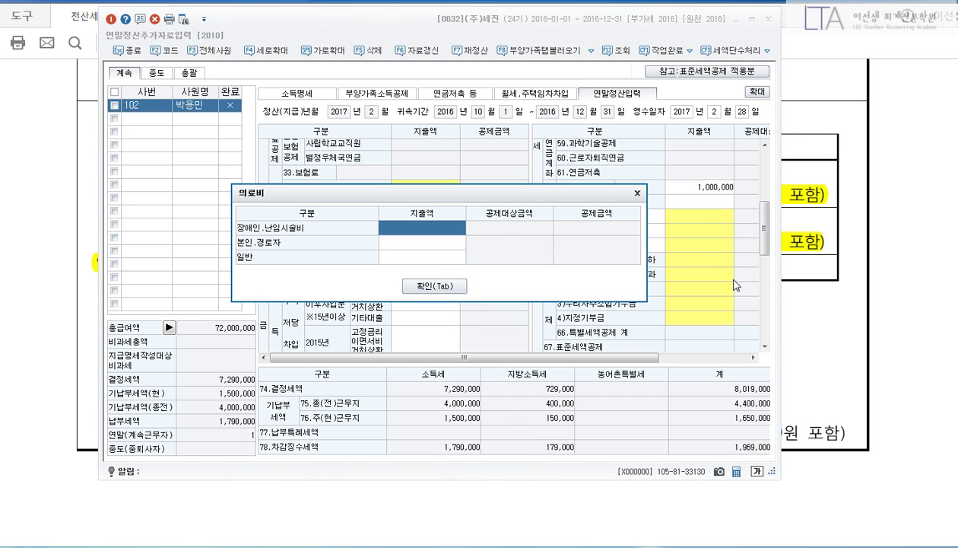
key("Return")
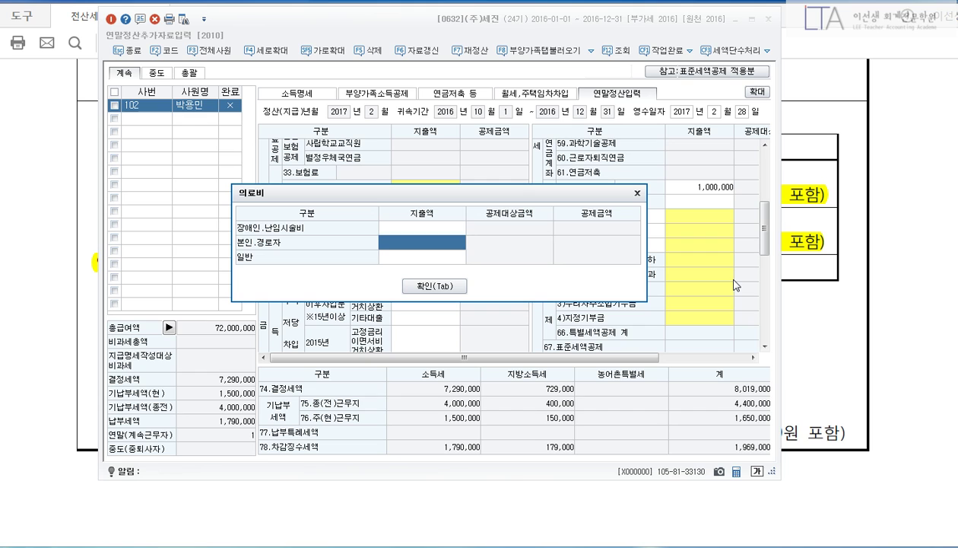
type("5000000")
key("Return")
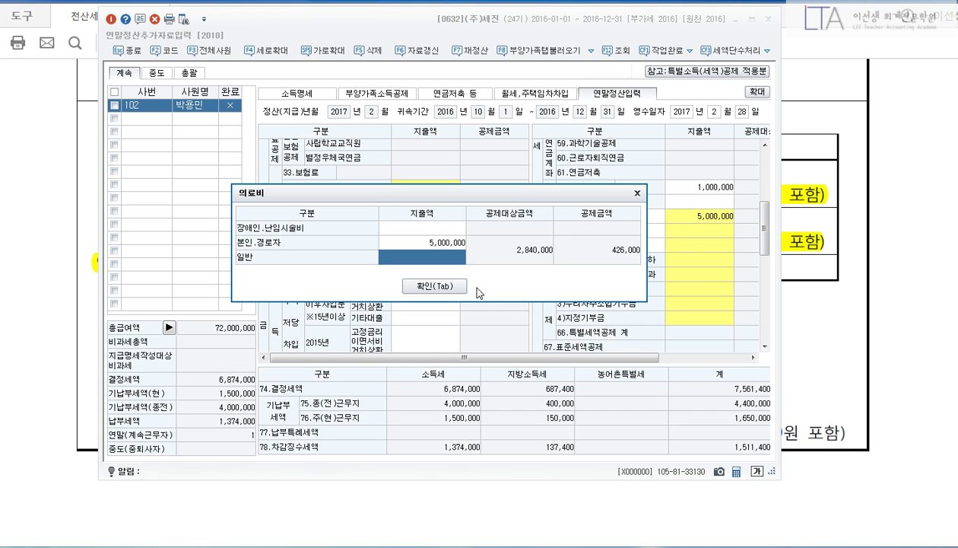
left_click(460, 286)
left_click_drag(769, 243, 772, 216)
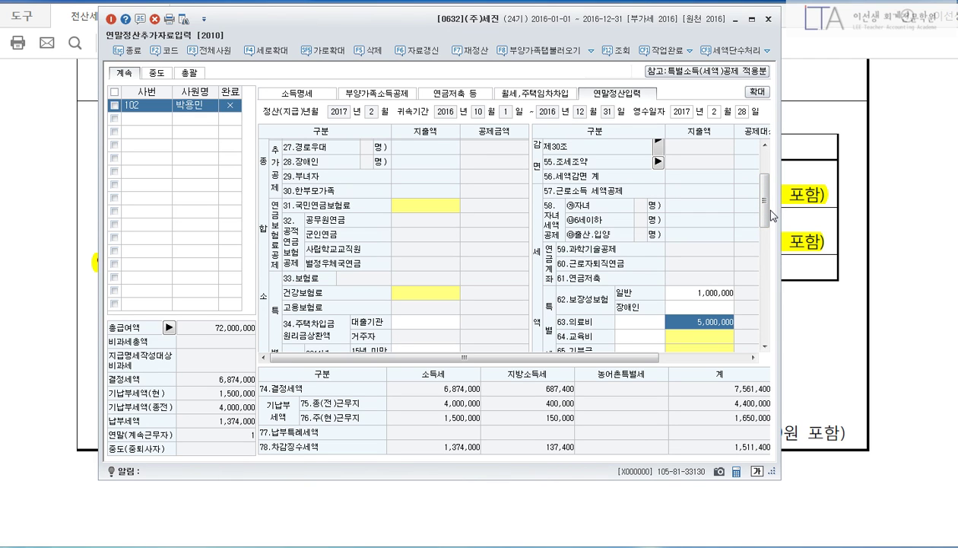
left_click(887, 205)
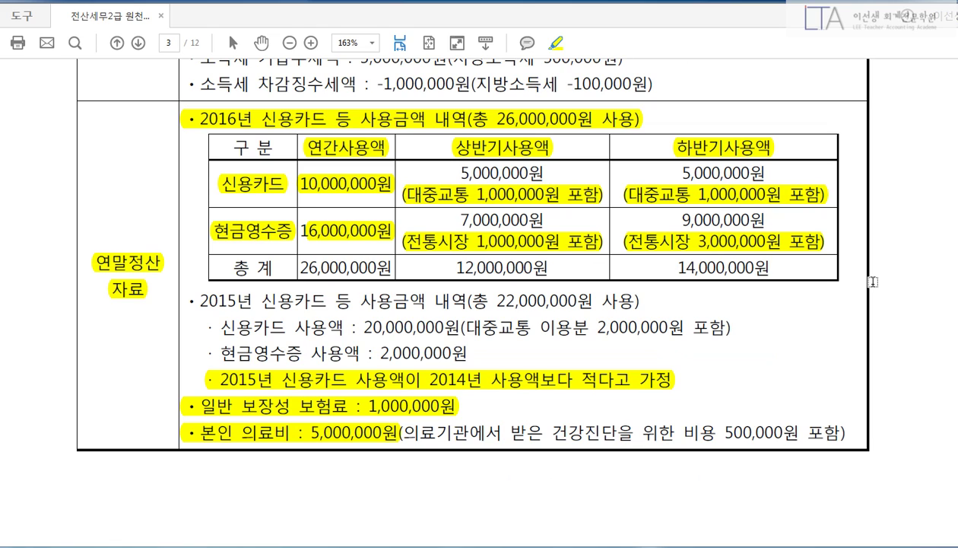
Circle and cross out the 2015 credit card usage notes and half-year columns with the pen, then erase them.
key("ctrl+2")
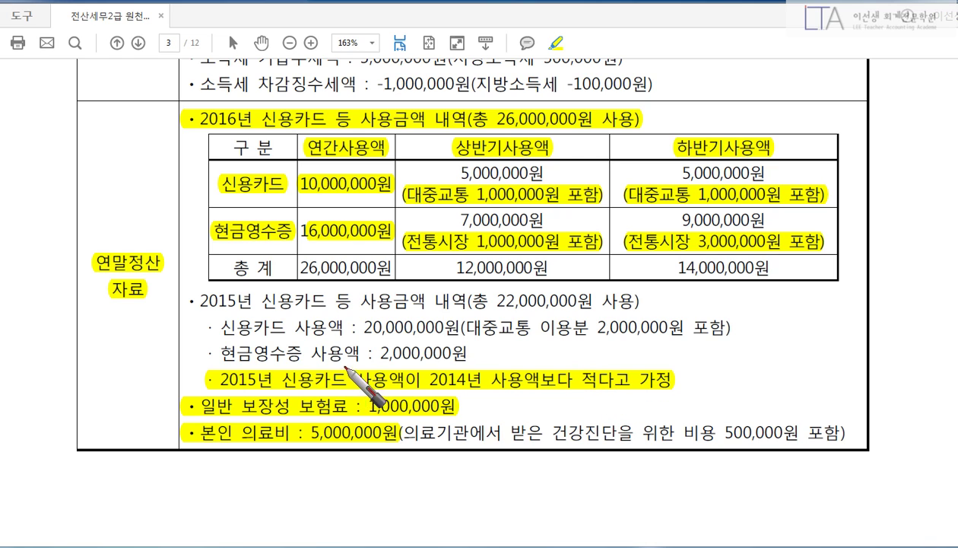
mouse_move(346, 367)
left_mouse_down()
mouse_move(354, 411)
mouse_move(262, 384)
mouse_move(452, 365)
mouse_move(449, 390)
left_mouse_up()
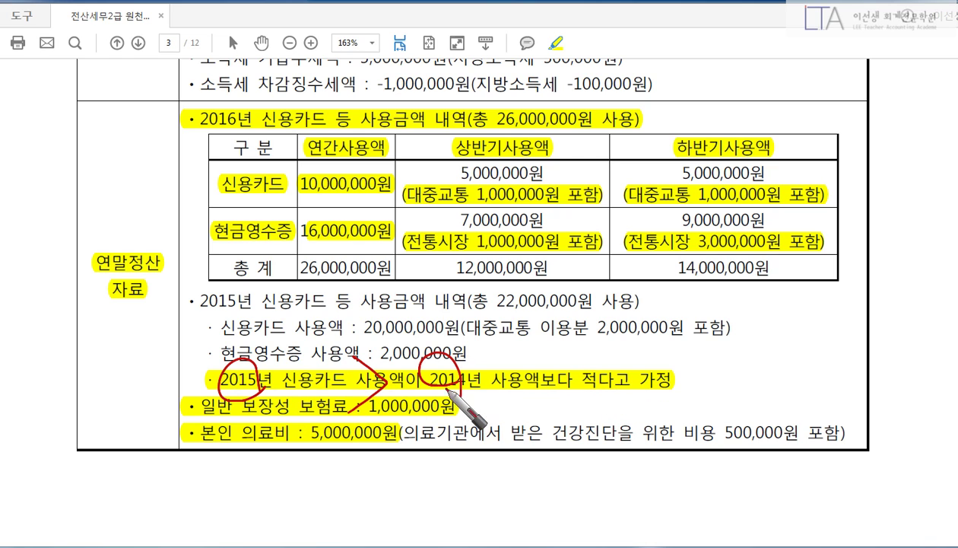
right_click(551, 302)
left_click(540, 330)
left_click_drag(375, 354, 383, 407)
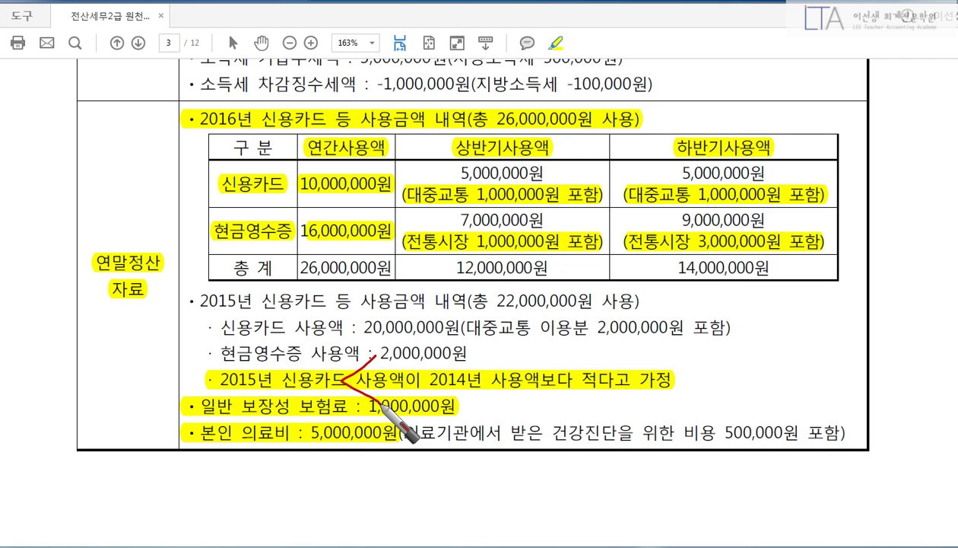
left_click_drag(324, 280, 268, 374)
left_click_drag(263, 295, 385, 365)
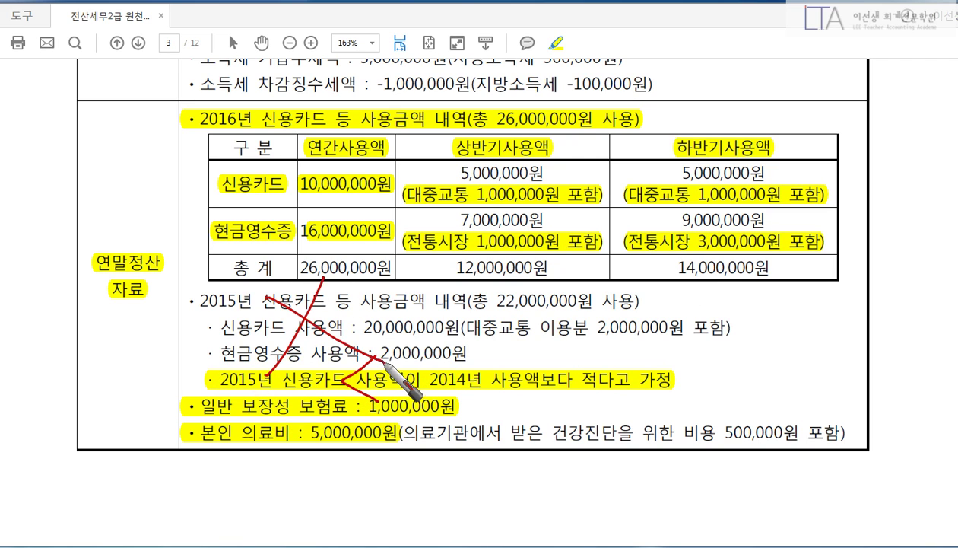
left_click_drag(517, 288, 449, 356)
left_click_drag(464, 297, 563, 362)
mouse_move(625, 185)
left_mouse_down()
mouse_move(699, 127)
mouse_move(487, 301)
left_mouse_up()
left_click_drag(526, 130, 719, 272)
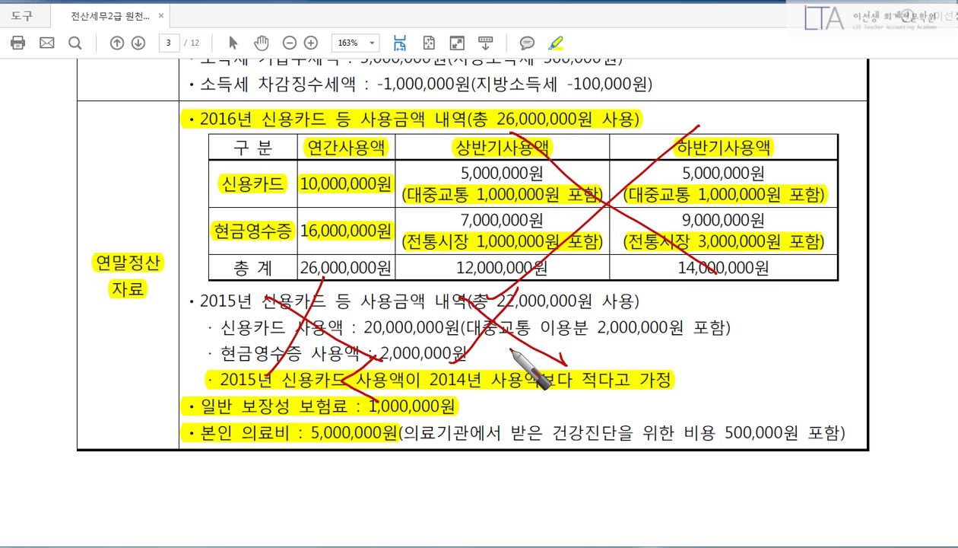
key("Escape")
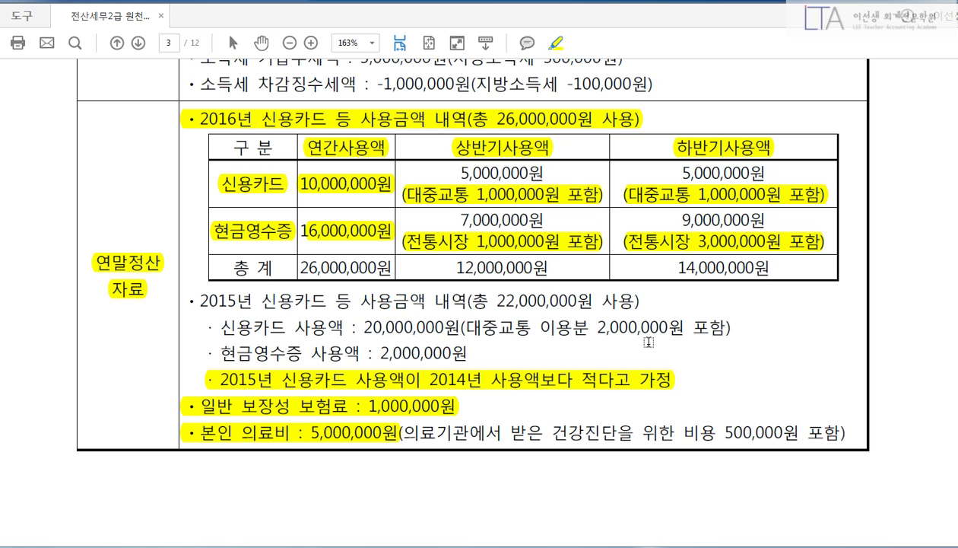
Scroll down to page 4's 62회 (주)소망 question for employee 102.
scroll(649, 342, "up", 10)
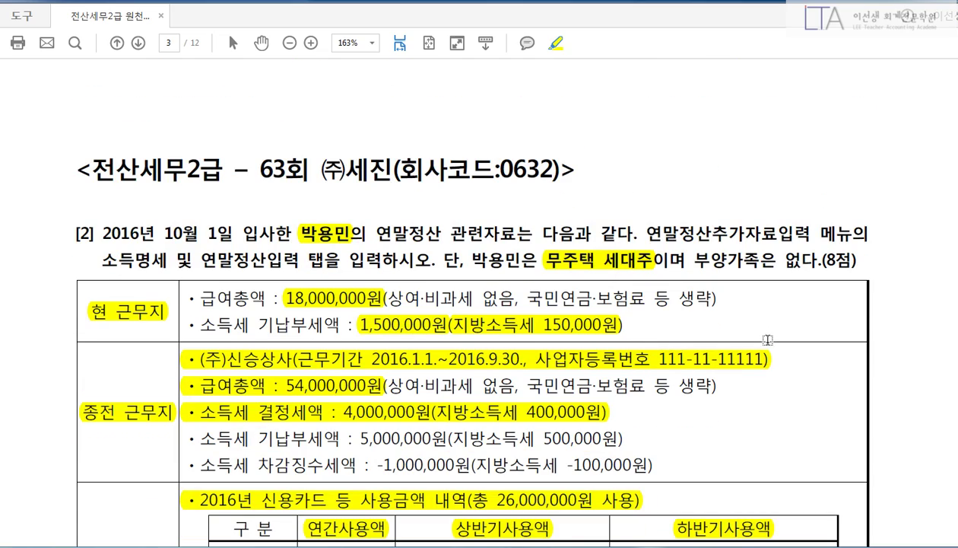
scroll(768, 340, "down", 5)
scroll(772, 343, "down", 1)
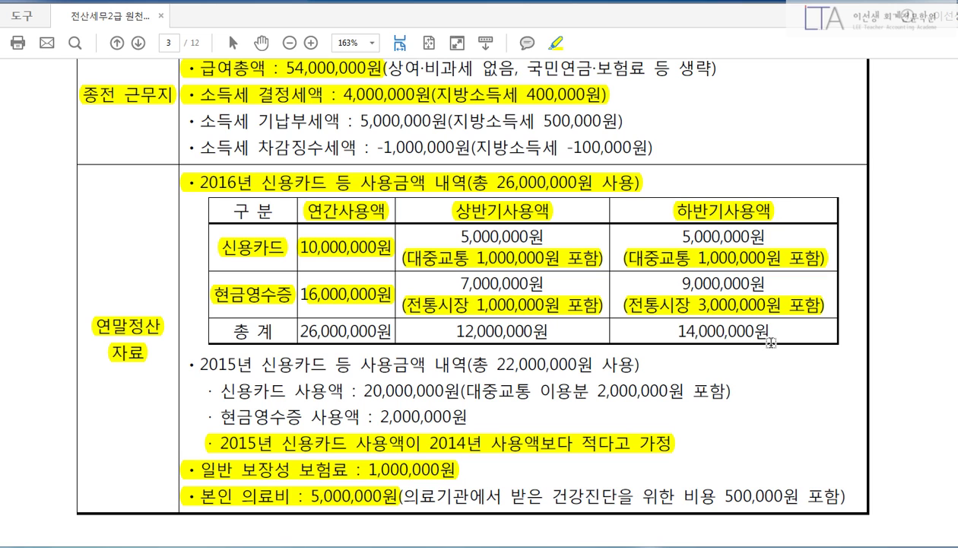
scroll(771, 343, "down", 1)
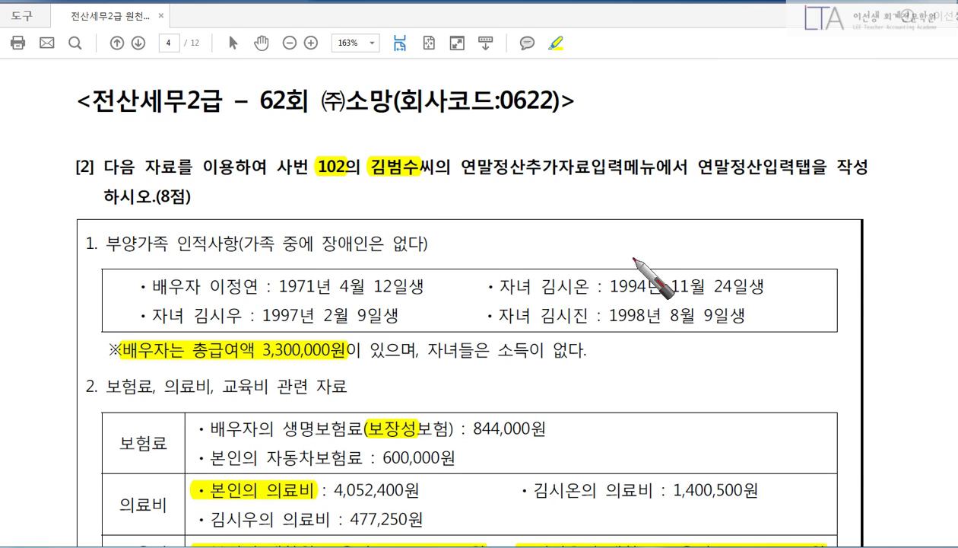
Underline employee 102, the dependents list, the spouse's 3,300,000 salary and the children's no-income note.
left_click_drag(324, 183, 406, 191)
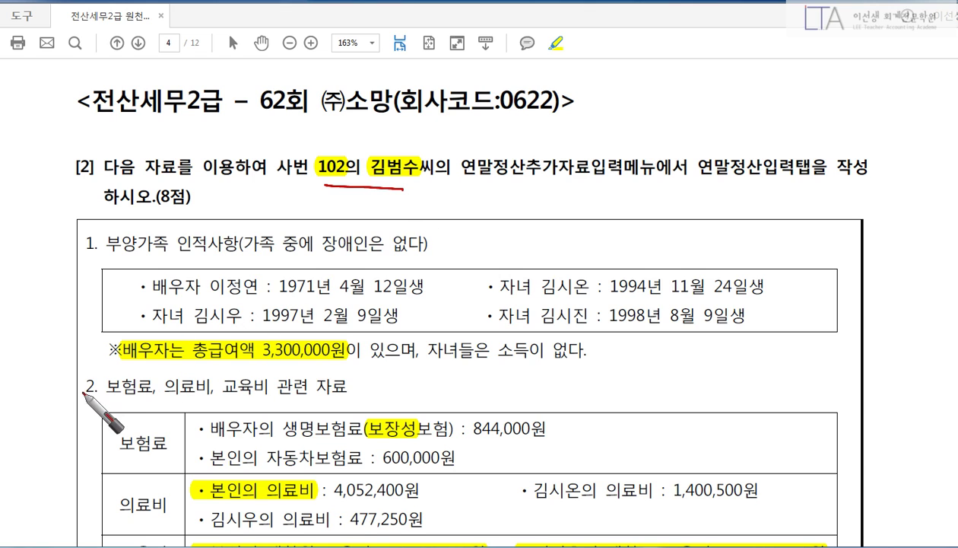
left_click_drag(114, 259, 232, 254)
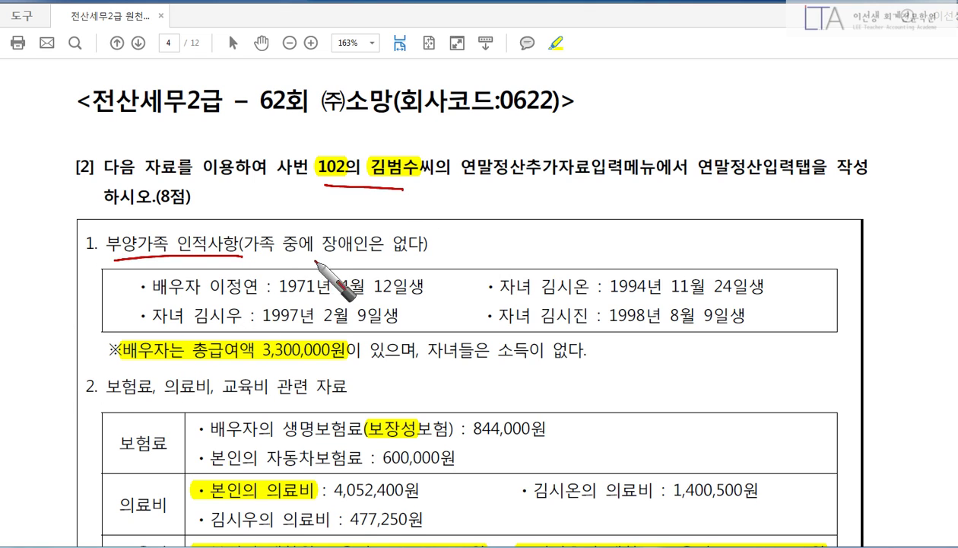
left_click_drag(324, 248, 384, 251)
left_click_drag(90, 223, 83, 356)
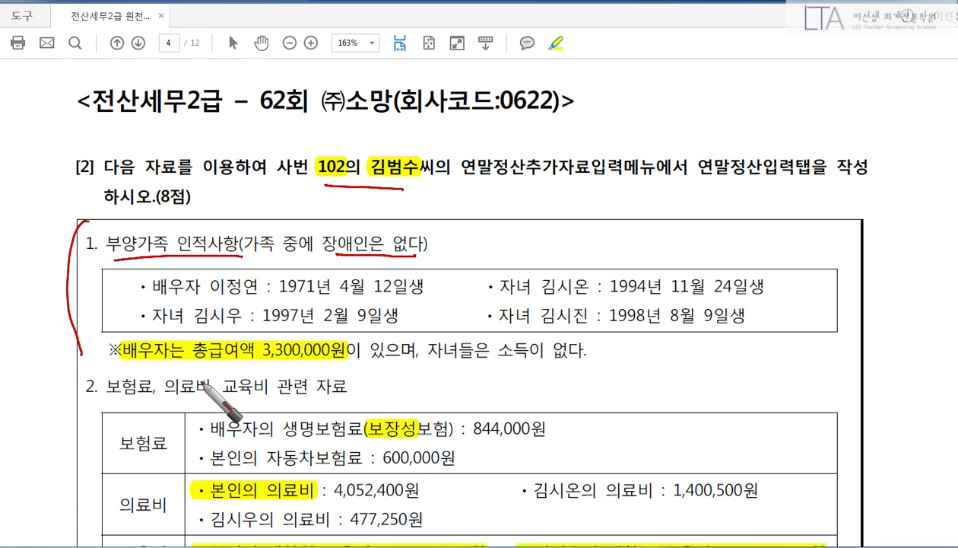
left_click_drag(123, 359, 369, 359)
left_click_drag(449, 364, 571, 366)
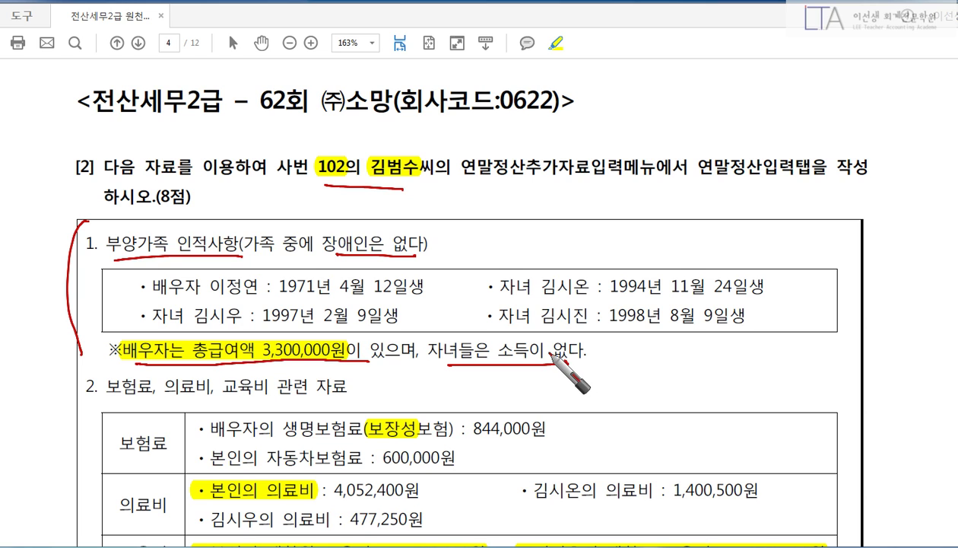
key("Escape")
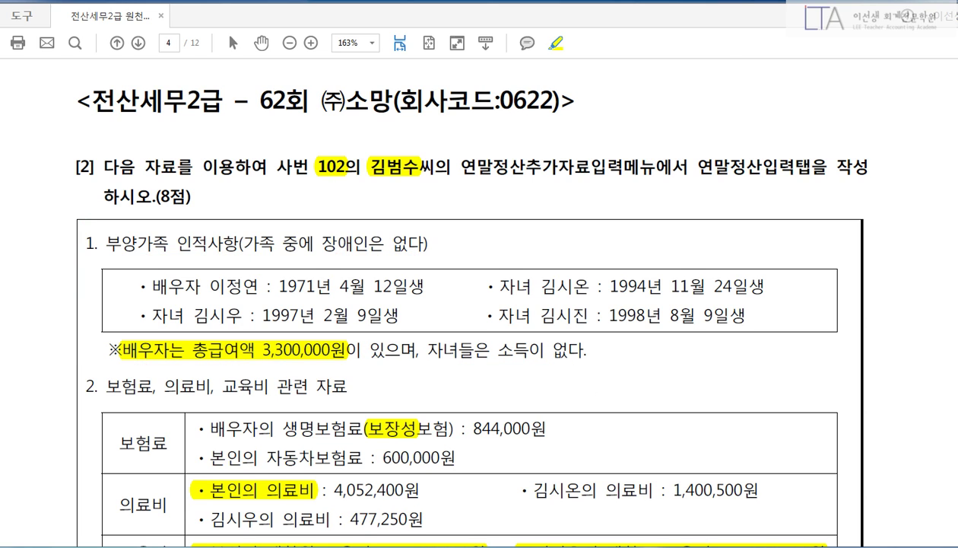
key("alt+Tab")
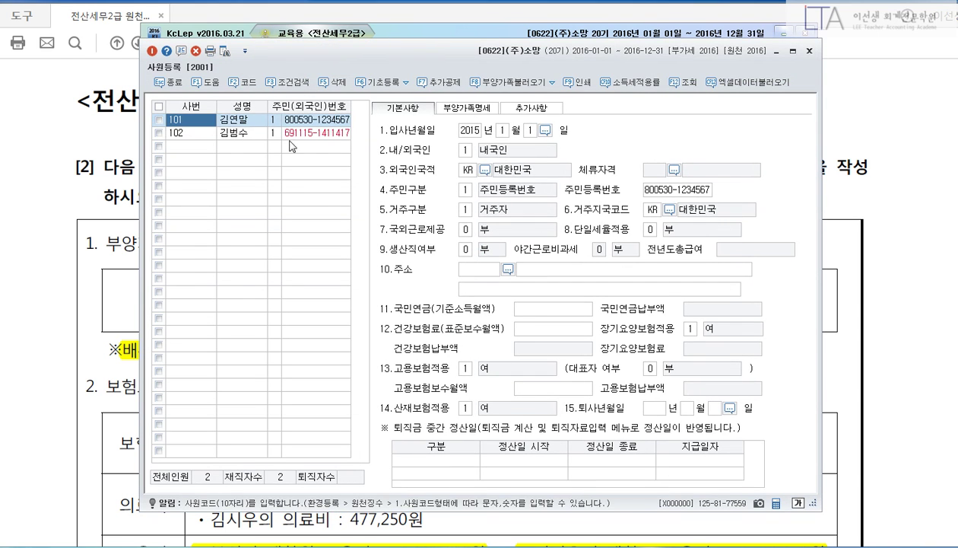
Review employee 102's 부양가족명세, including the spouse and 22-year-old child, then return to 기본사항.
left_click(246, 137)
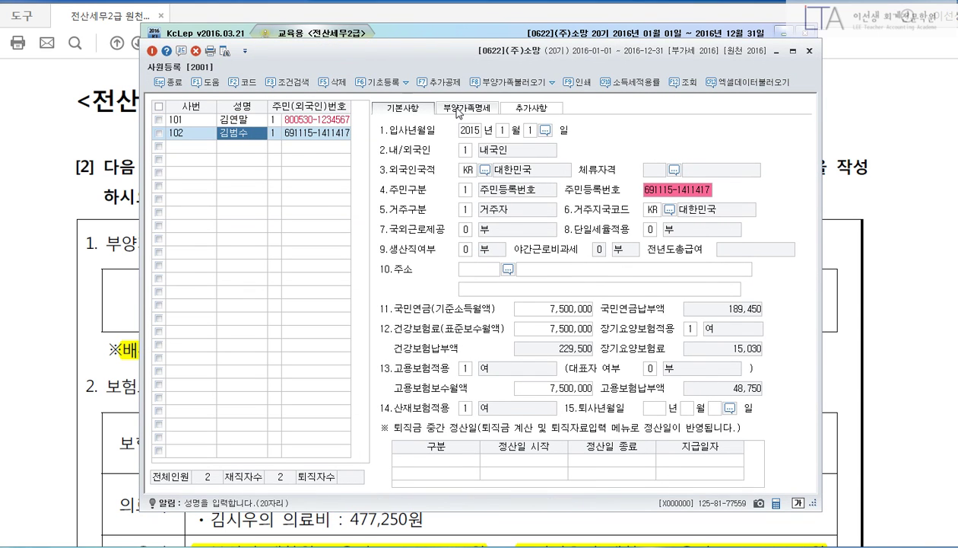
left_click(459, 110)
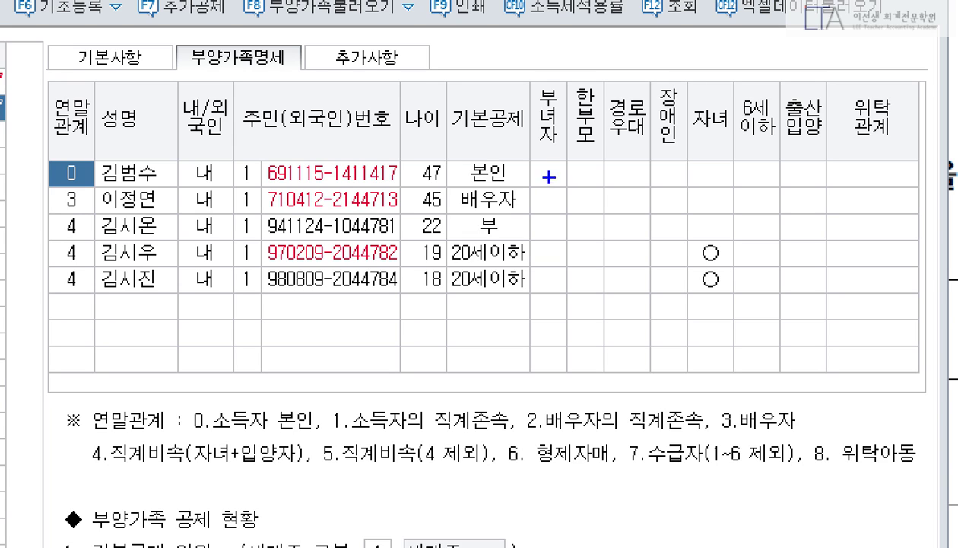
left_click(445, 199)
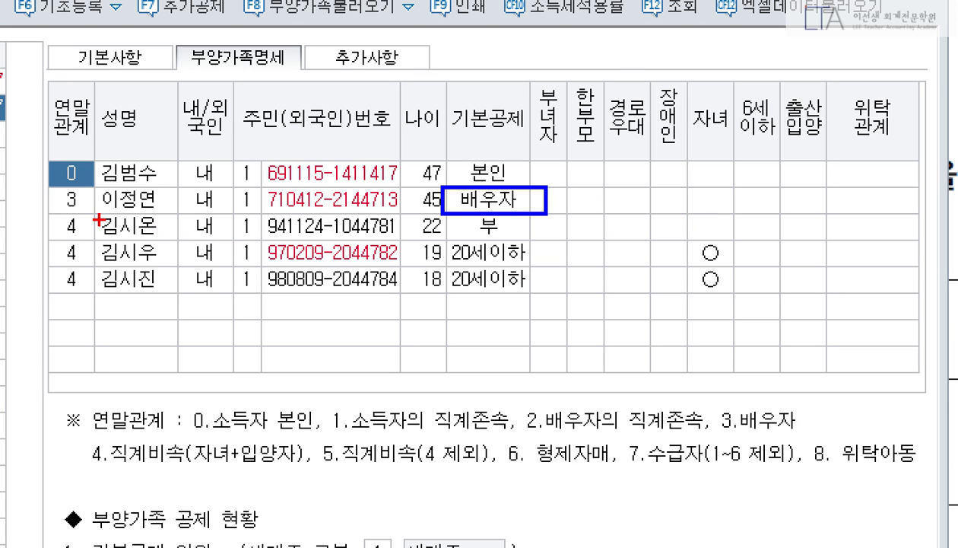
left_click_drag(53, 213, 542, 238)
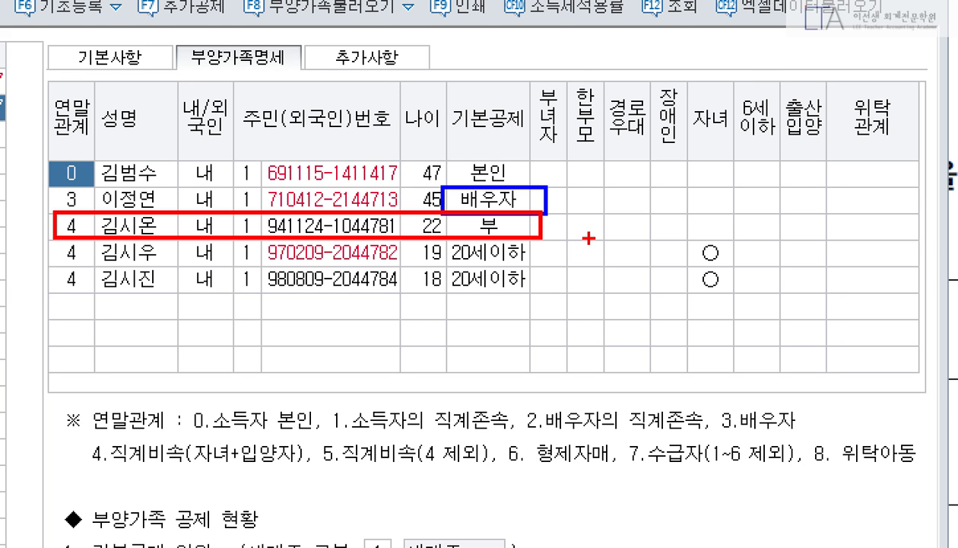
key("Escape")
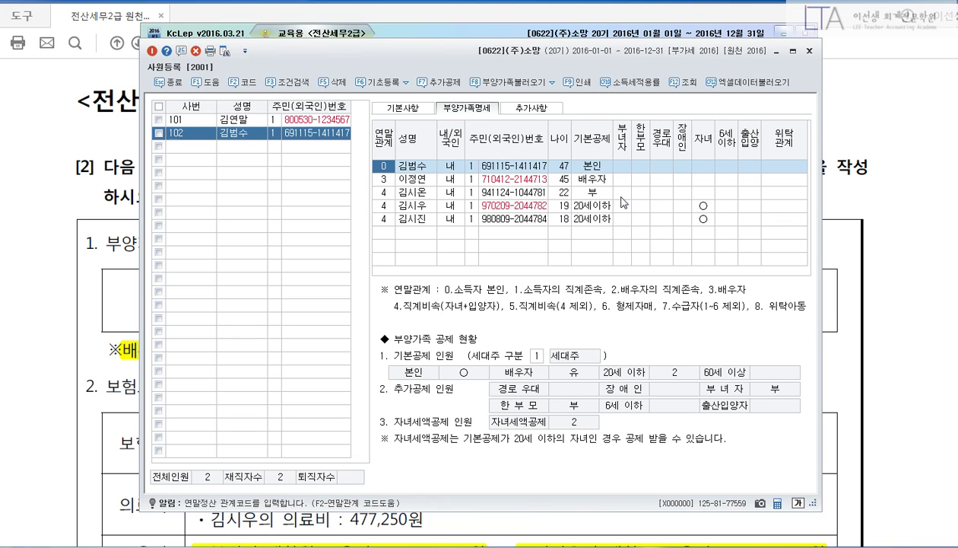
left_click(411, 109)
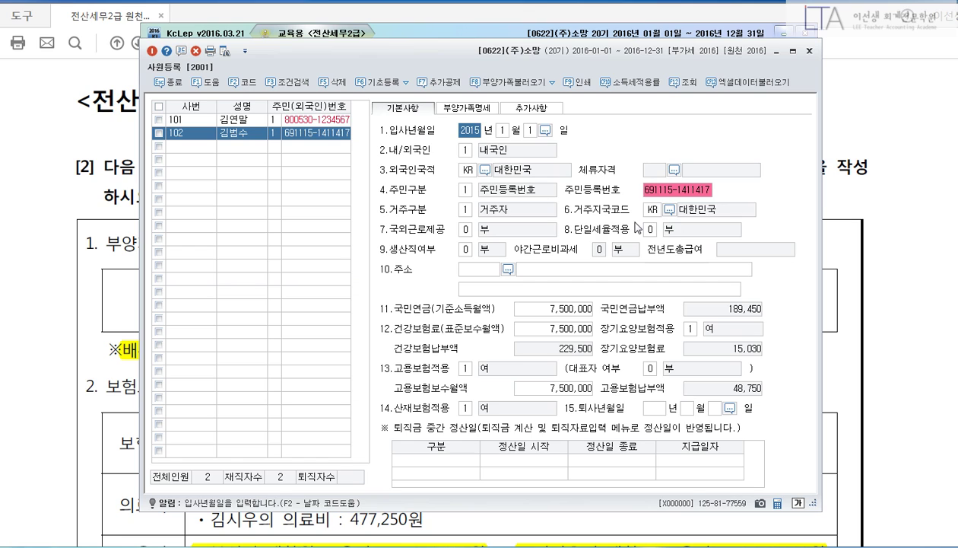
Load employee 102 into 연말정산추가자료입력 and move and enlarge the window.
key("Escape")
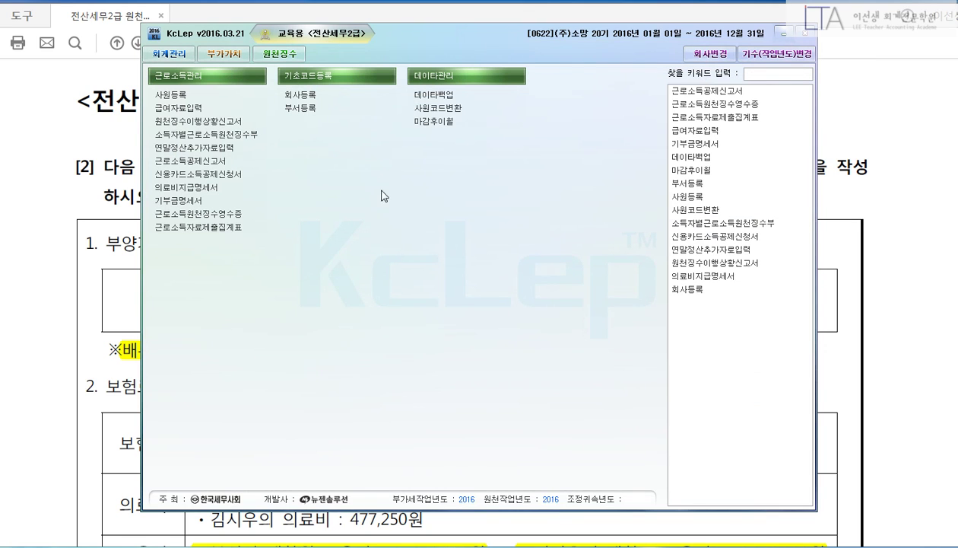
left_click(229, 152)
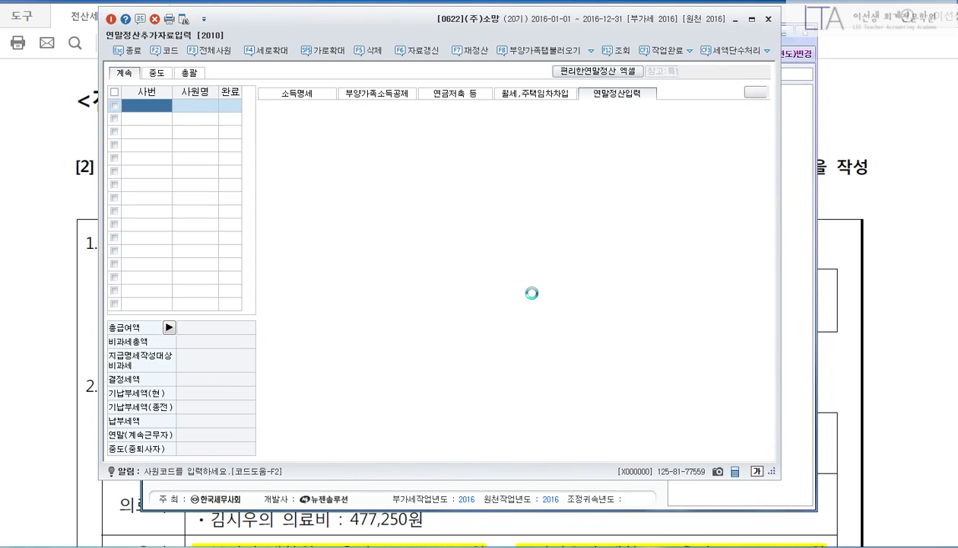
key("Down")
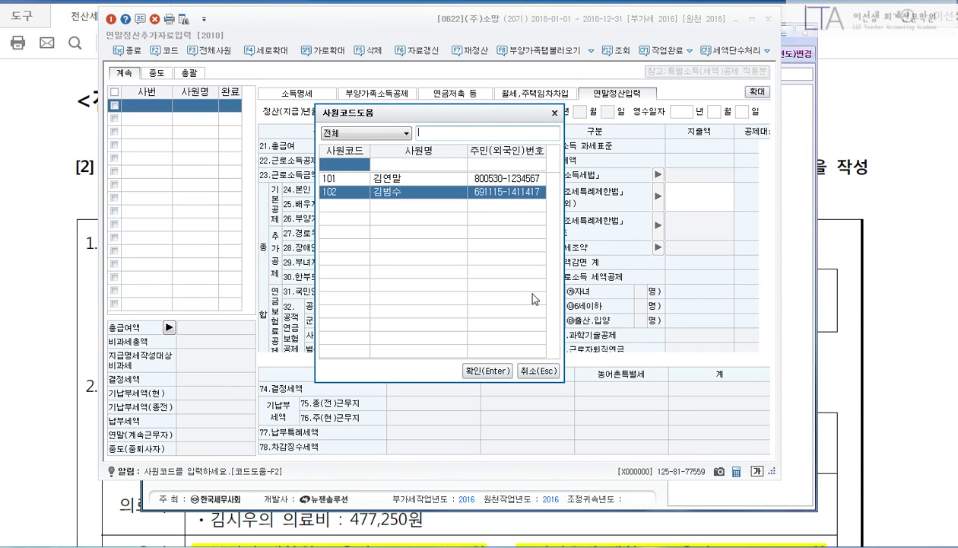
key("Return")
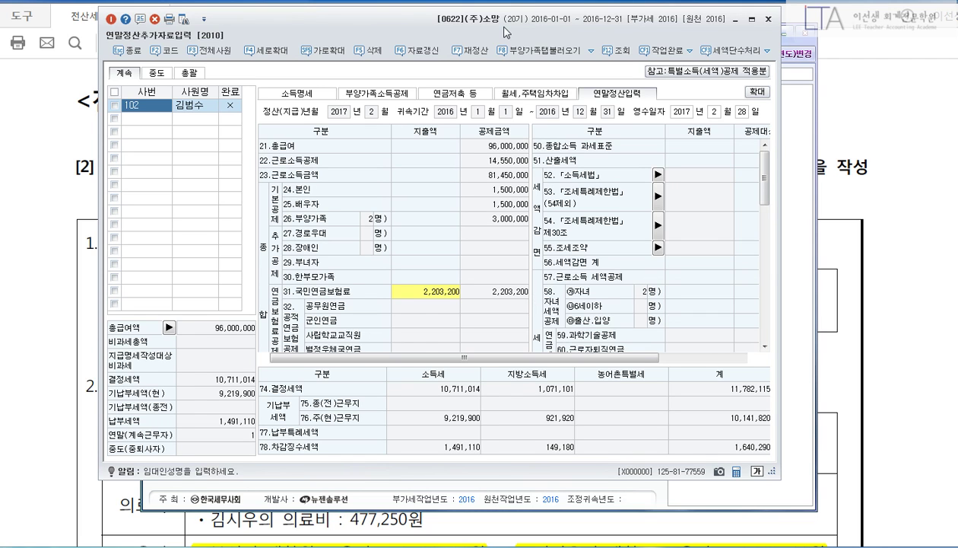
left_click_drag(505, 33, 486, 33)
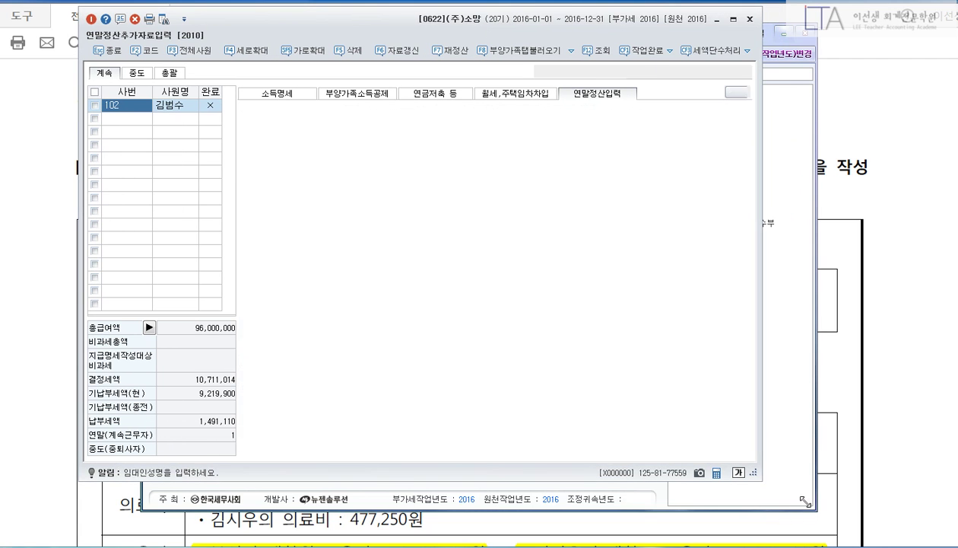
left_click_drag(804, 501, 843, 523)
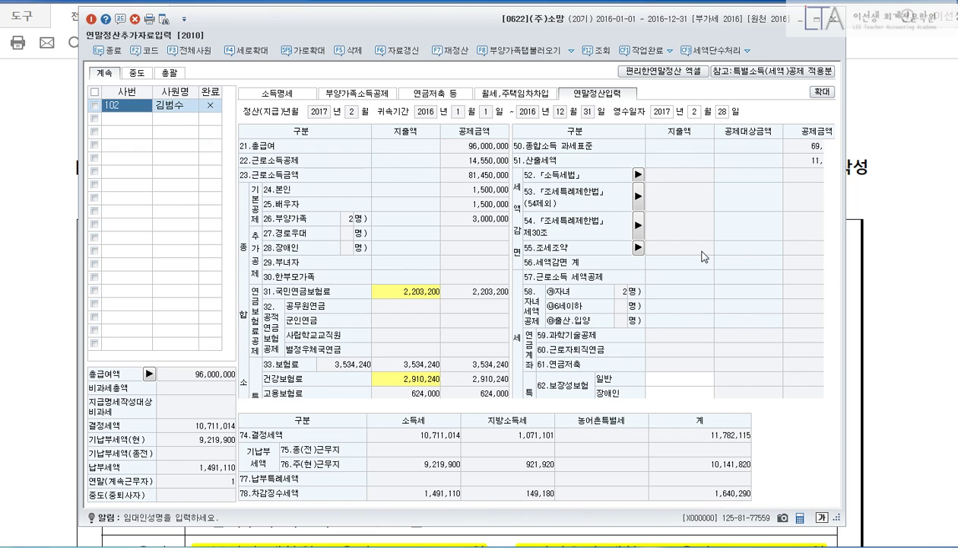
left_click(888, 219)
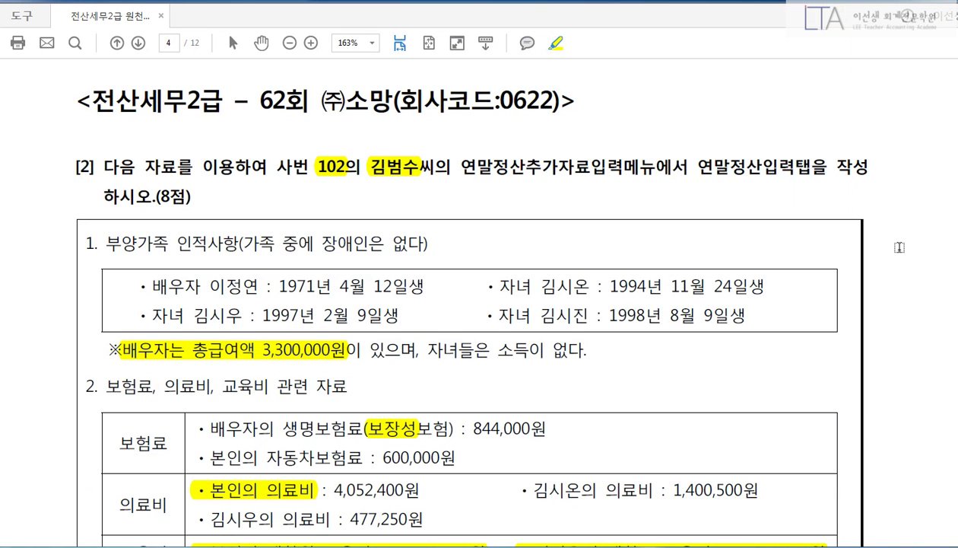
scroll(898, 247, "down", 2)
scroll(899, 248, "down", 3)
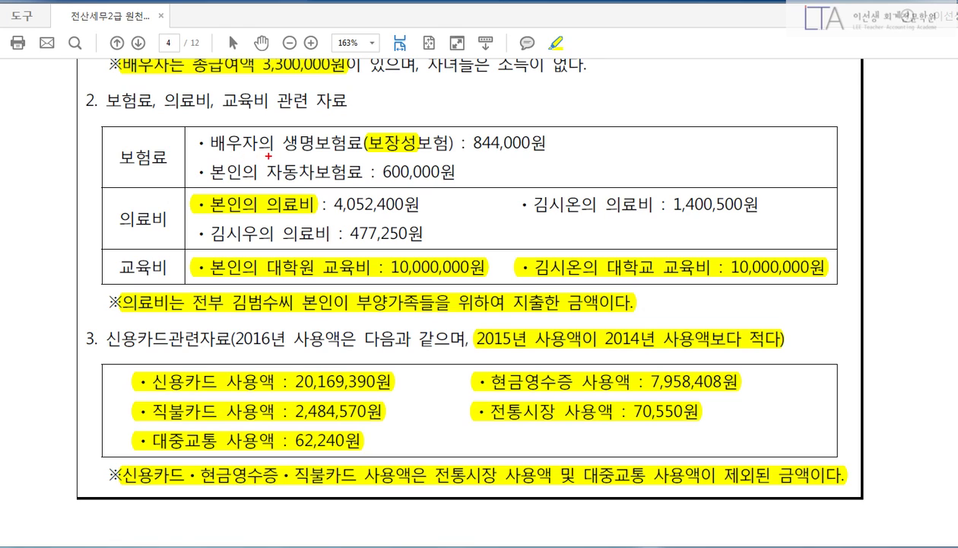
left_click_drag(274, 156, 404, 161)
left_click_drag(468, 132, 552, 151)
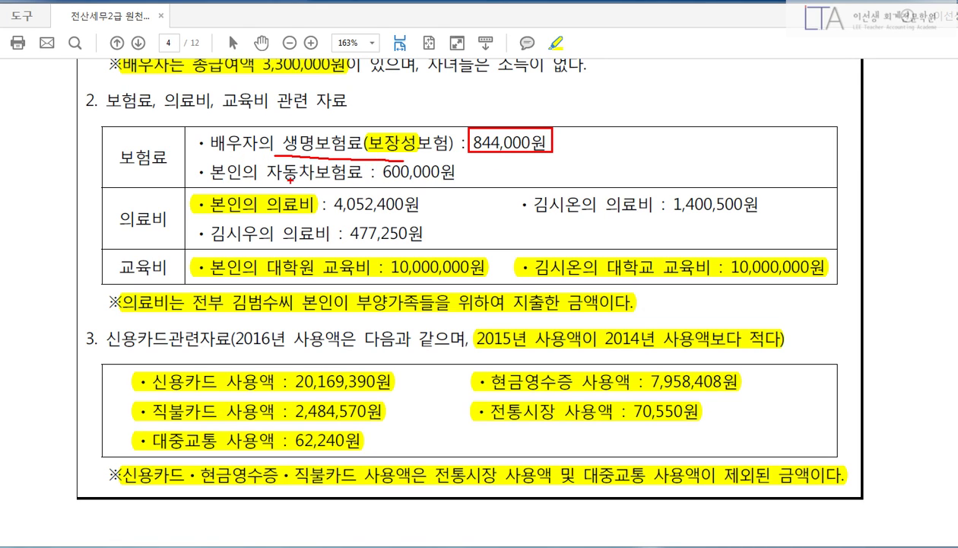
left_click_drag(221, 177, 304, 182)
left_click_drag(374, 158, 471, 185)
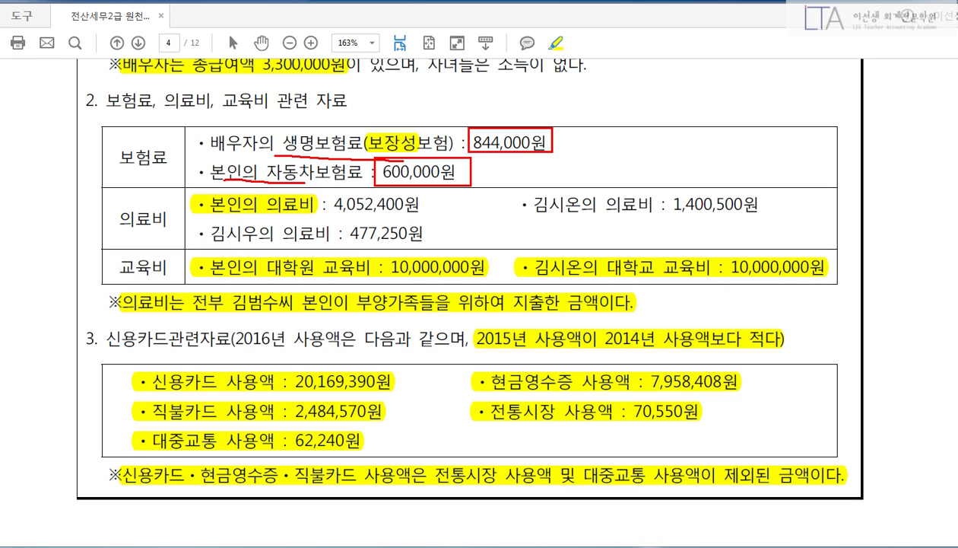
key("Escape")
key("alt+Tab")
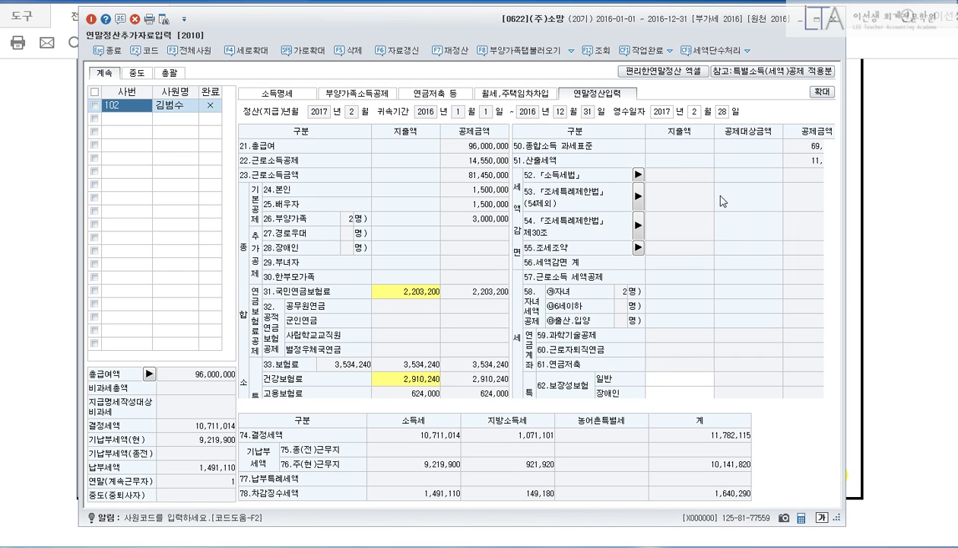
Enter 1,444,000 as the general protection-type insurance premium, correcting a mistyped 144,000.
scroll(820, 274, "down", 5)
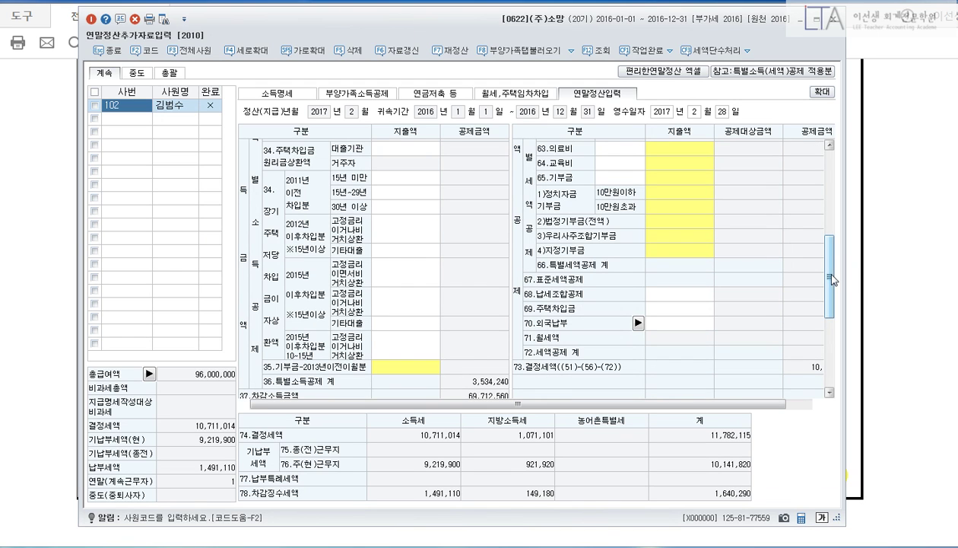
scroll(829, 282, "up", 2)
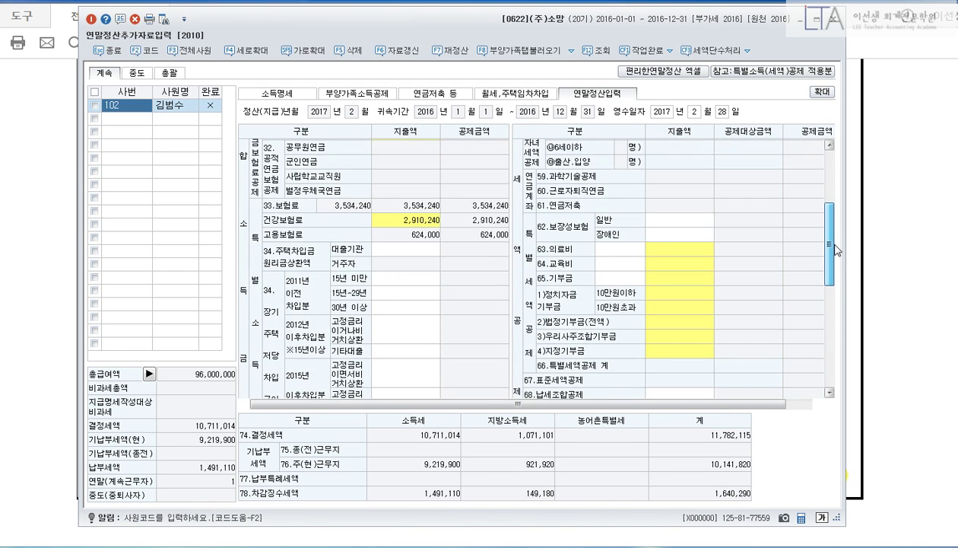
left_click(685, 222)
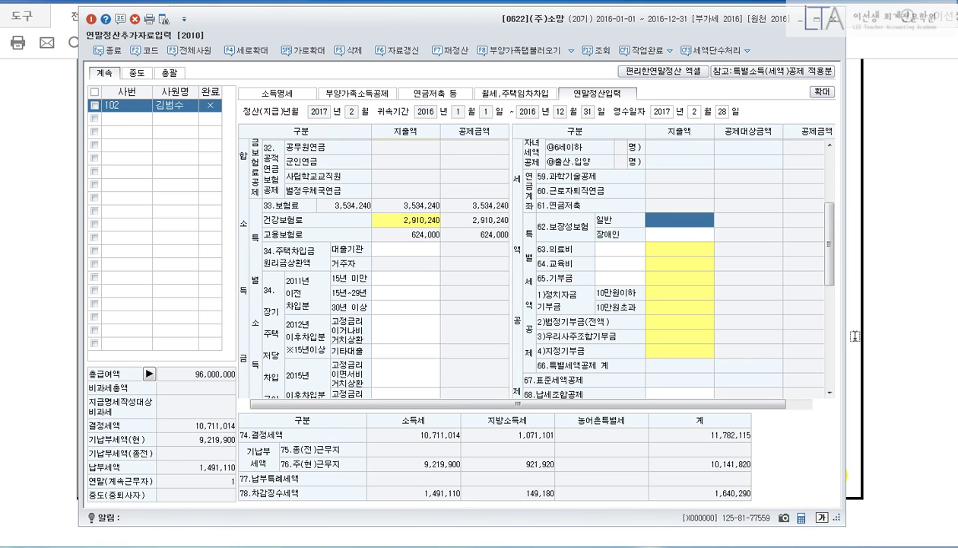
type("1440000")
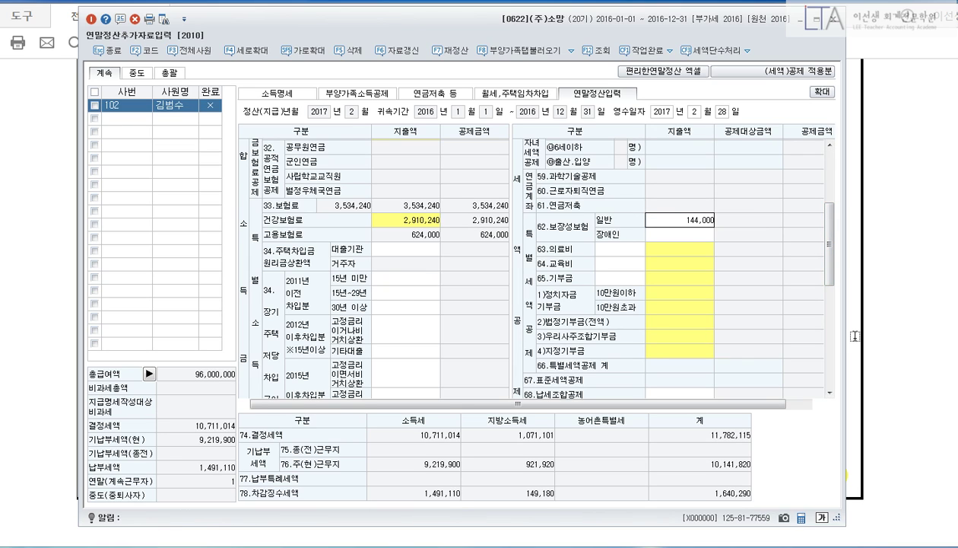
key("Return")
type("1444000")
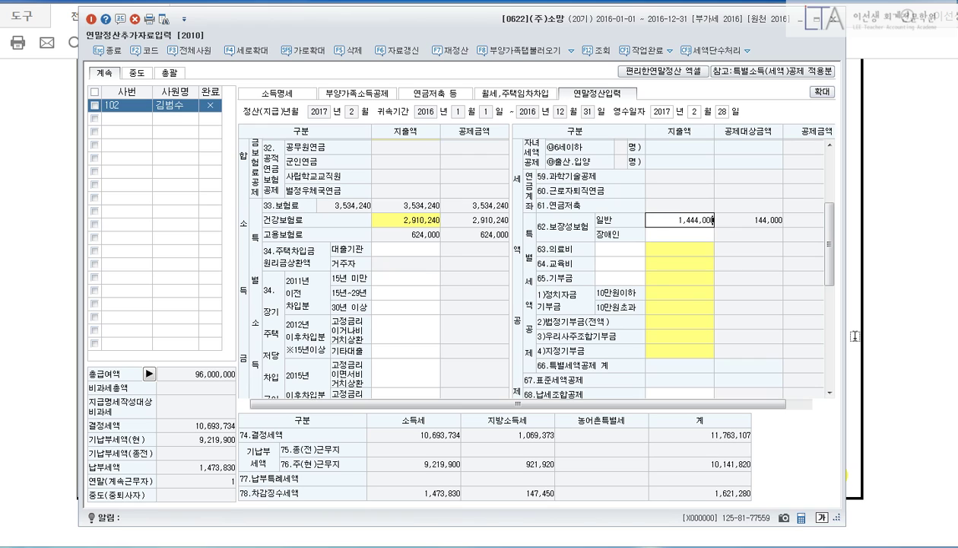
key("Return")
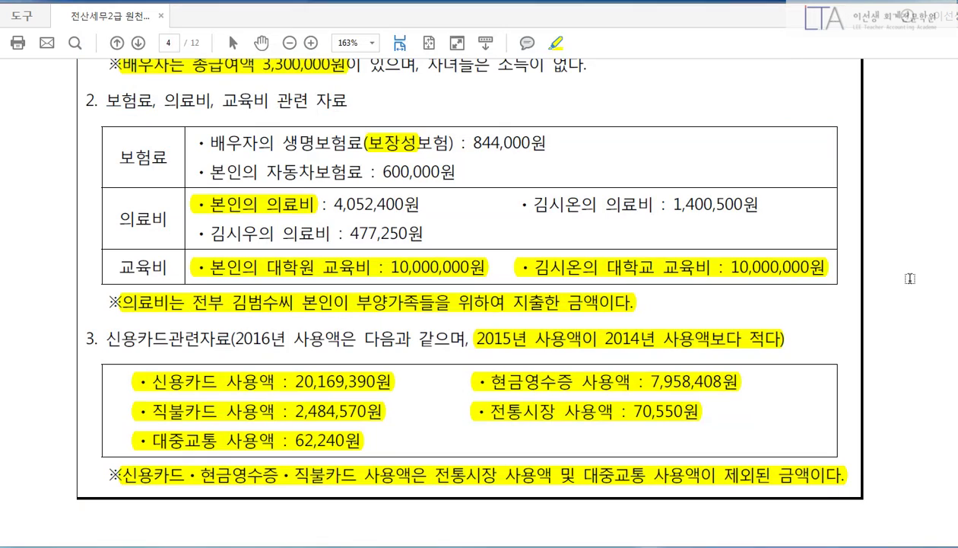
left_click(896, 274)
scroll(889, 273, "down", 1)
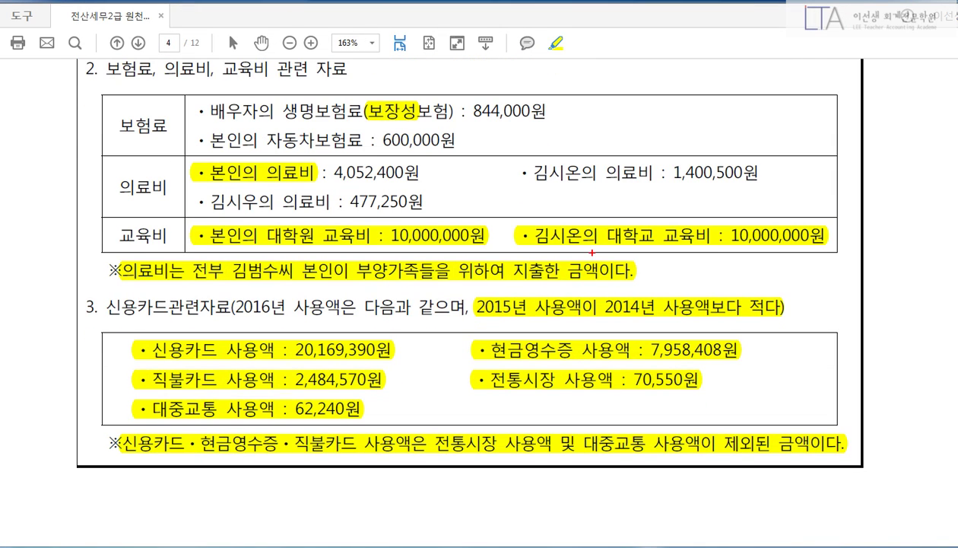
left_click_drag(192, 159, 420, 184)
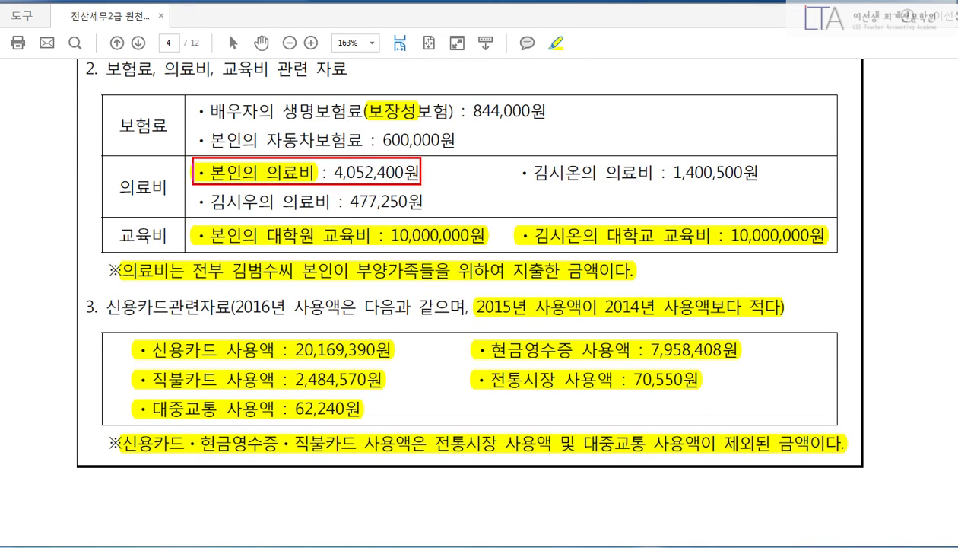
left_click_drag(539, 183, 795, 181)
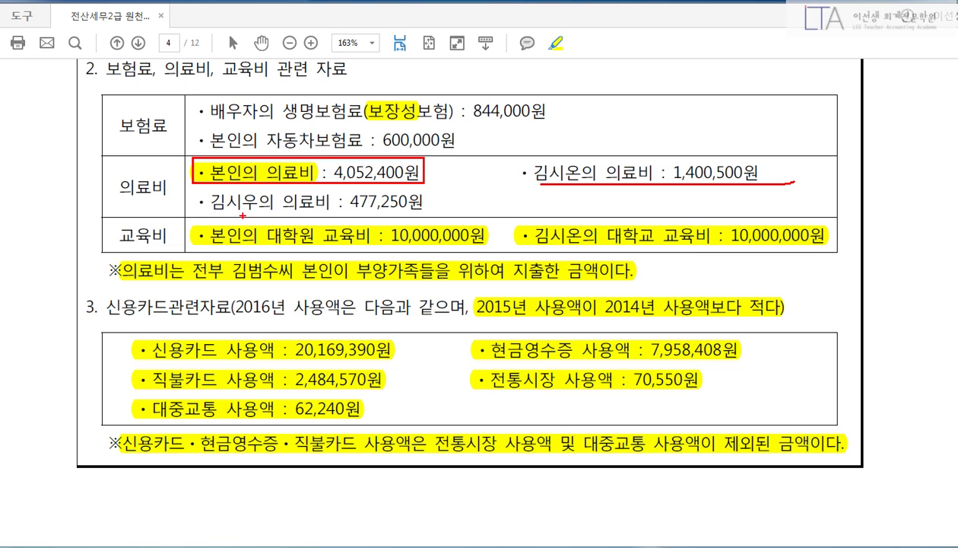
left_click_drag(232, 214, 482, 221)
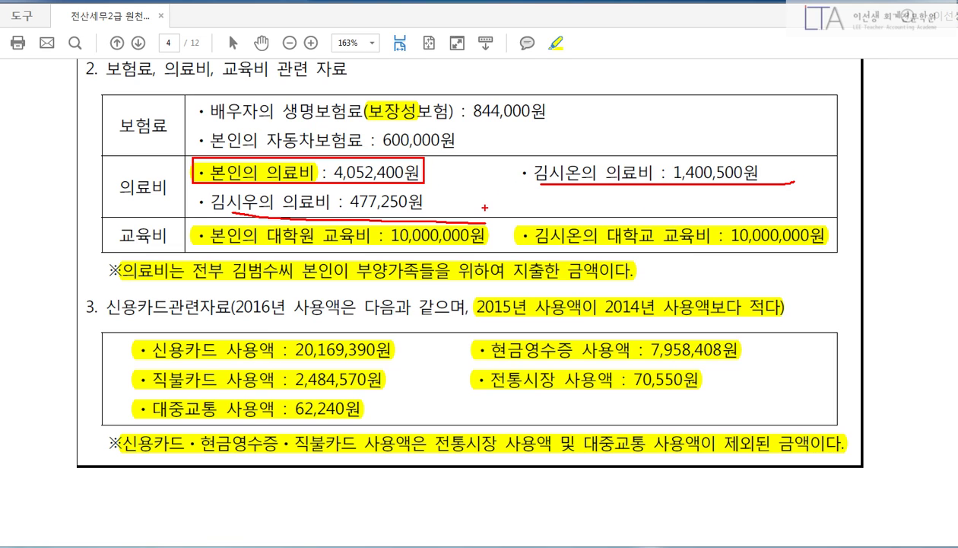
key("Escape")
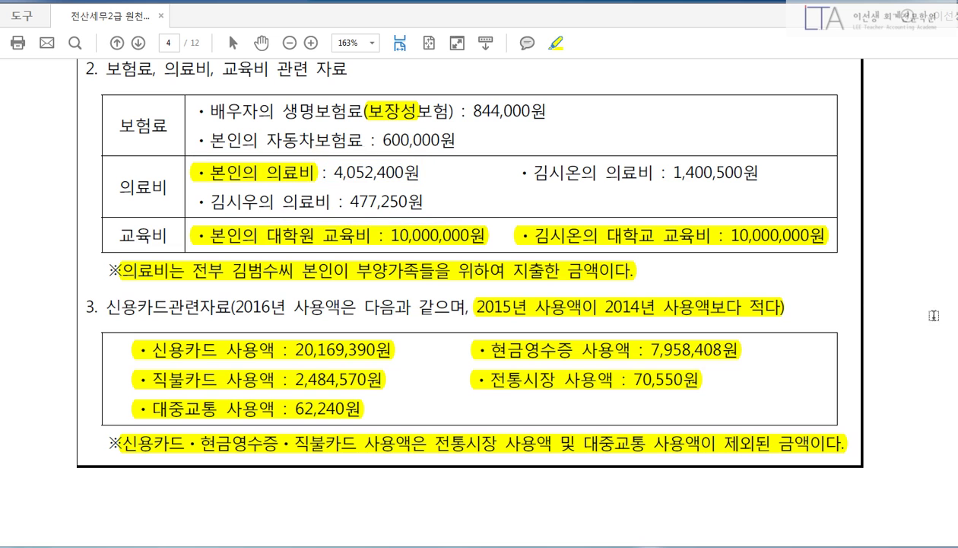
key("alt+Tab")
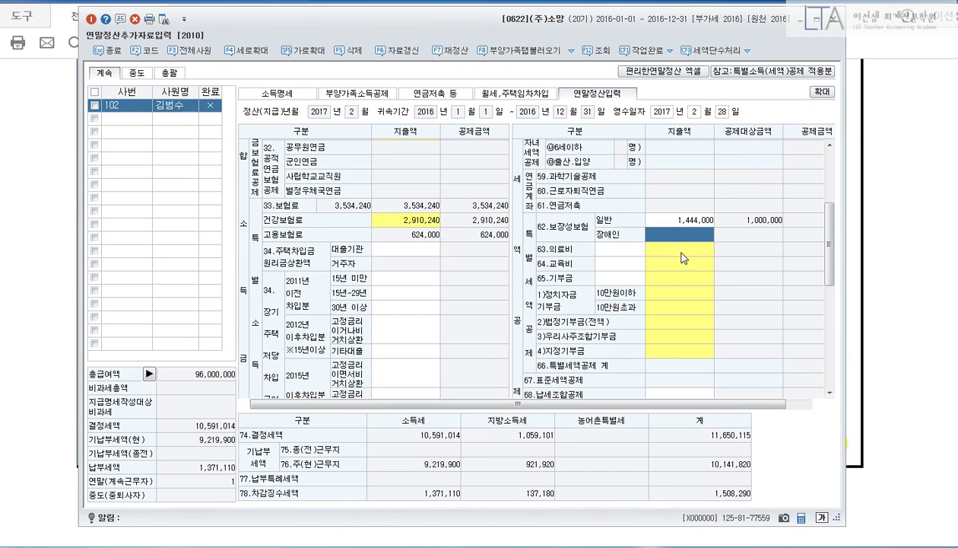
Enter medical expenses of 4,052,400 for self and 1,877,750 general, then bring the exam PDF forward.
left_click(670, 251)
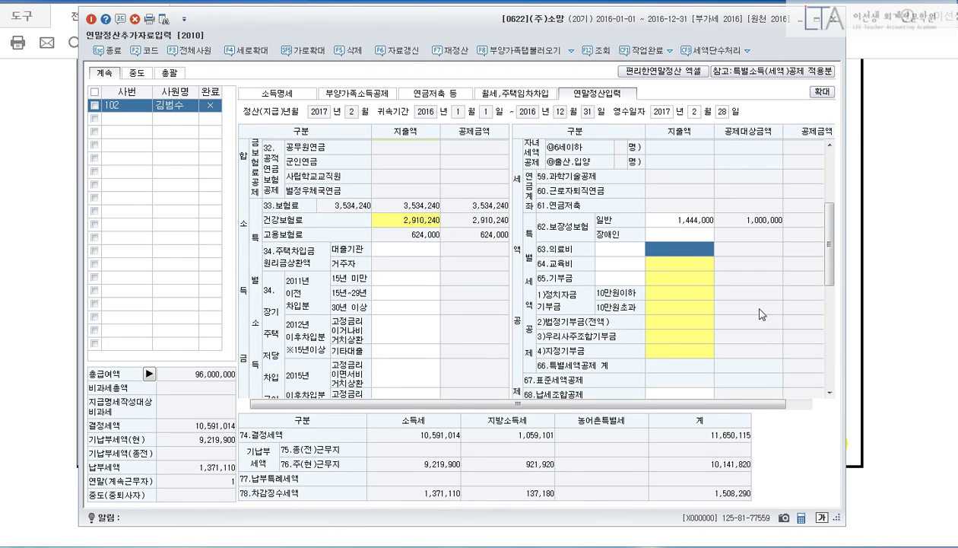
key("Return")
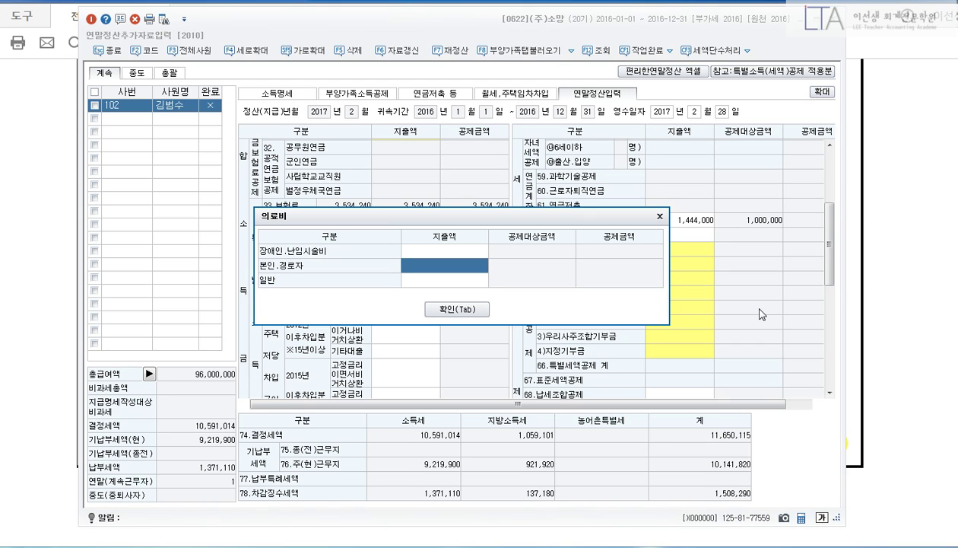
type("4052400")
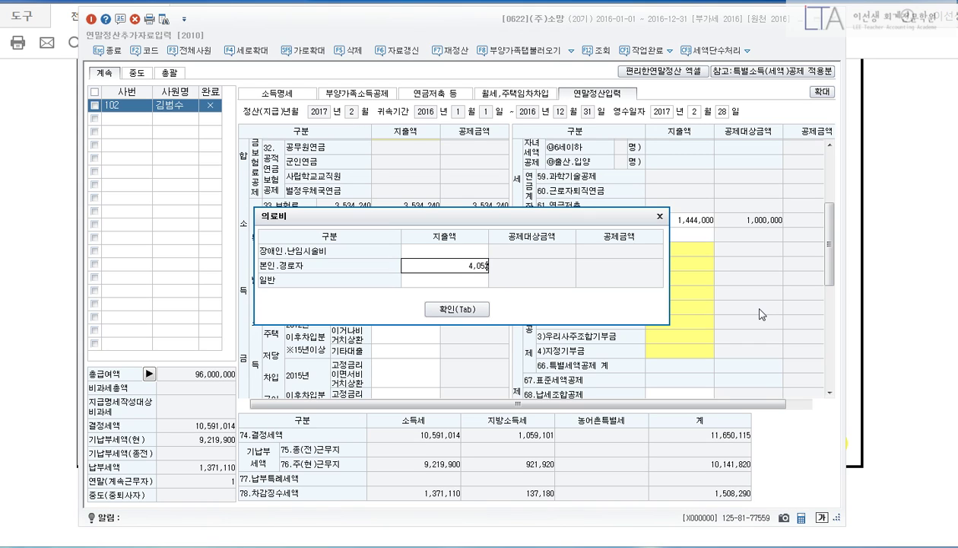
key("Return")
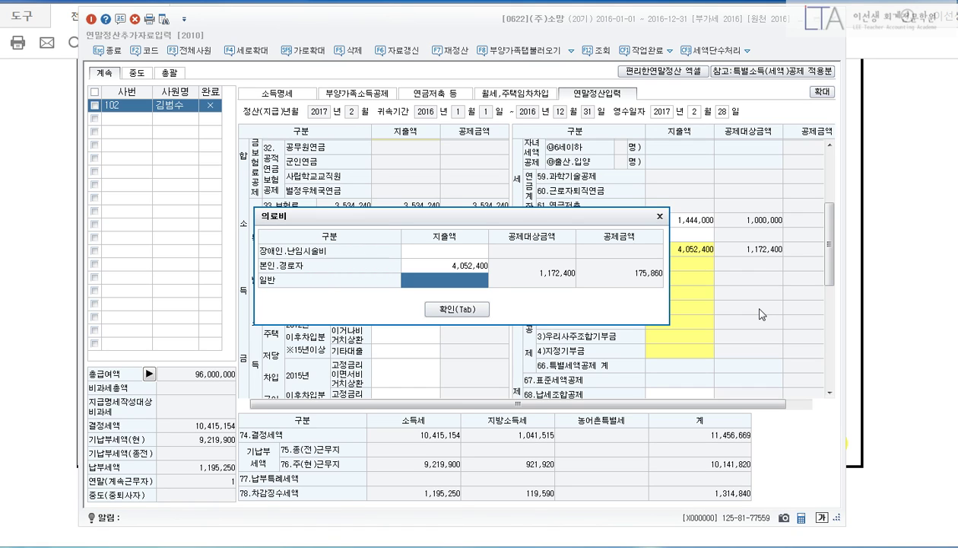
type("187775")
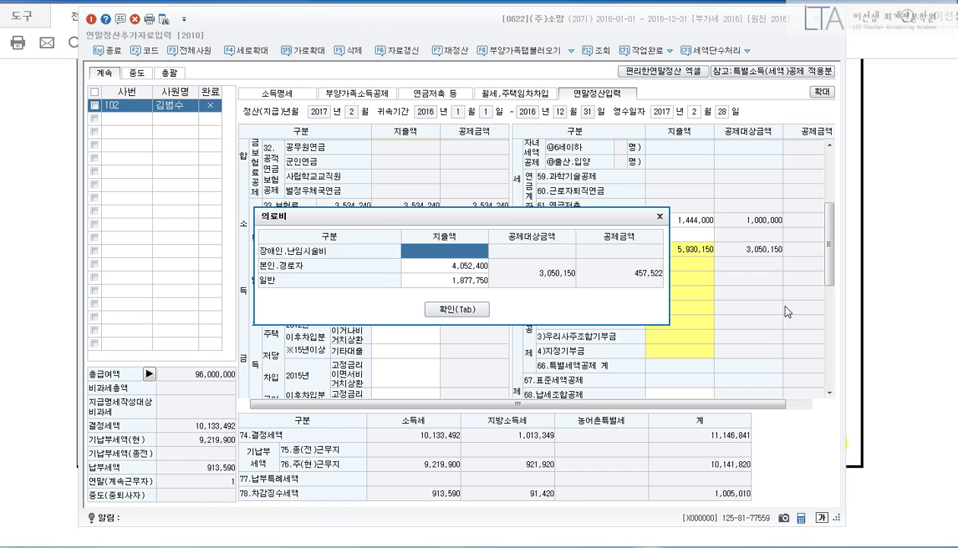
left_click(456, 309)
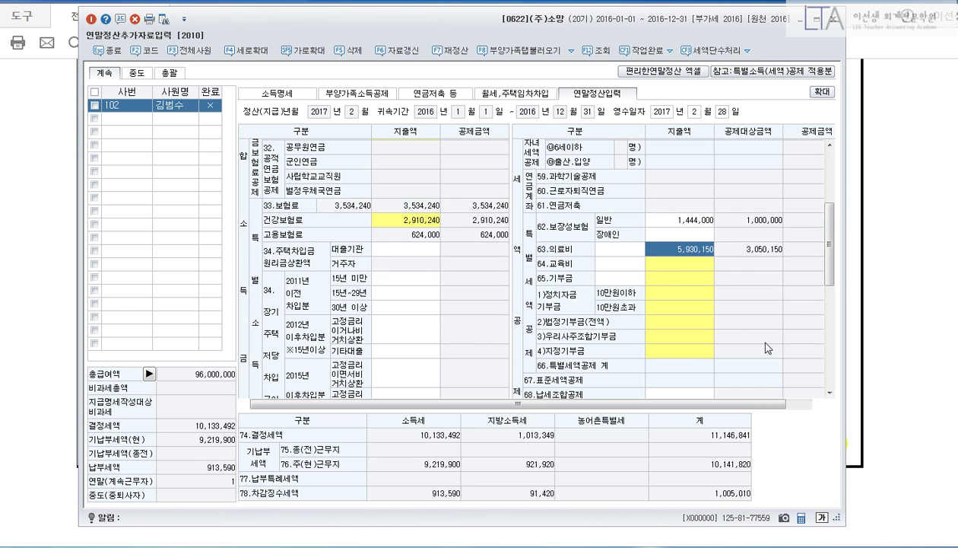
left_click(853, 272)
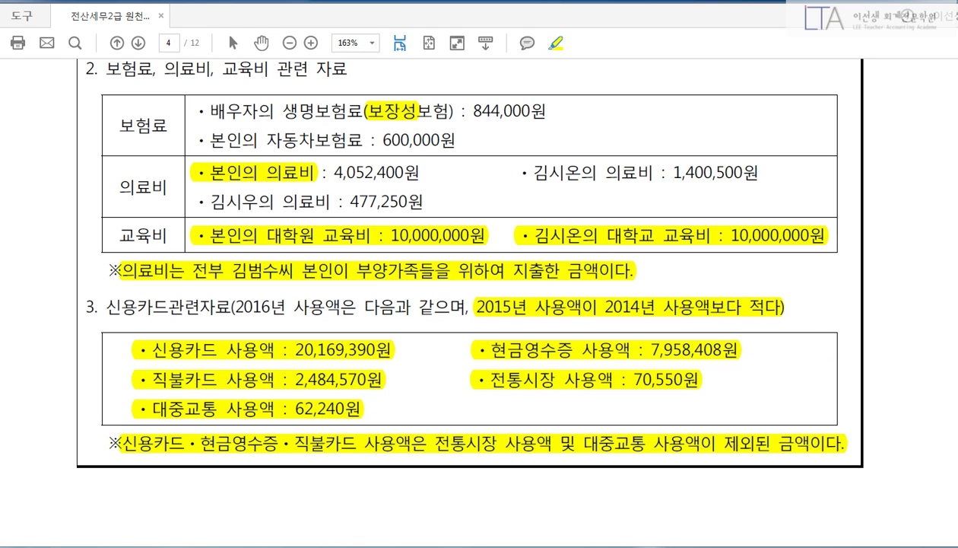
Box the 10,000,000원 graduate tuition line in the exam PDF, clear the mark, and return to KcLep.
mouse_move(188, 221)
left_mouse_down()
mouse_move(485, 246)
mouse_move(840, 250)
mouse_move(820, 258)
left_mouse_up()
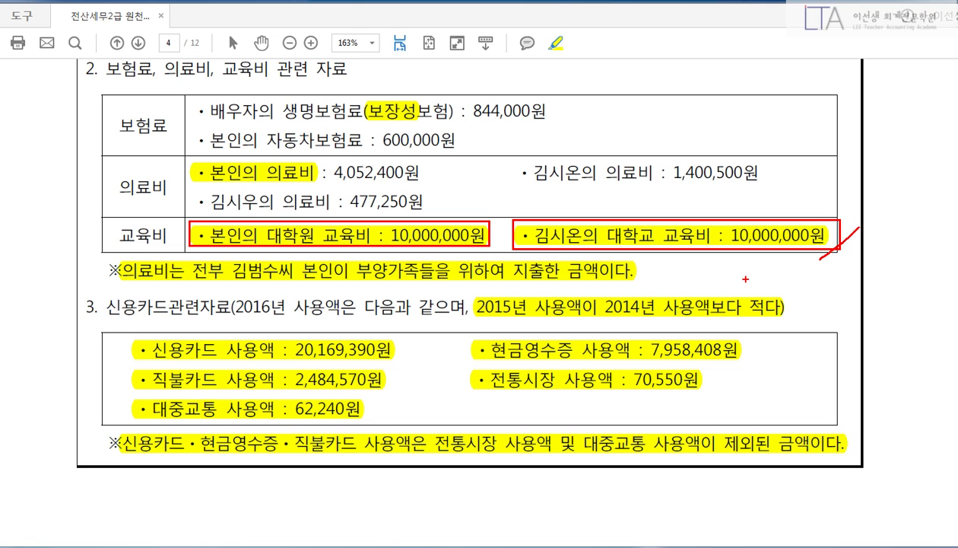
key("Escape")
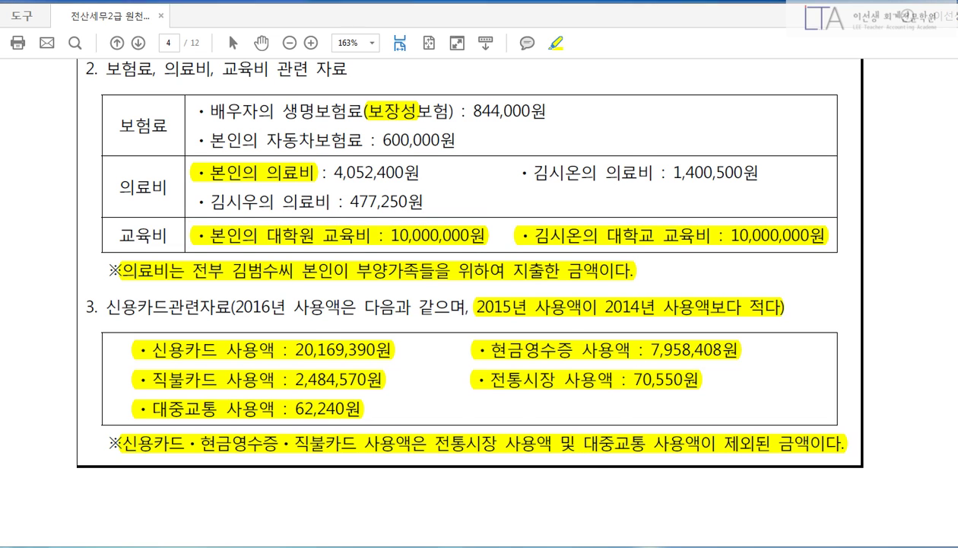
key("alt+Tab")
Enter 10,000,000 university tuition in the 64.교육비 breakdown.
key("Down")
key("Return")
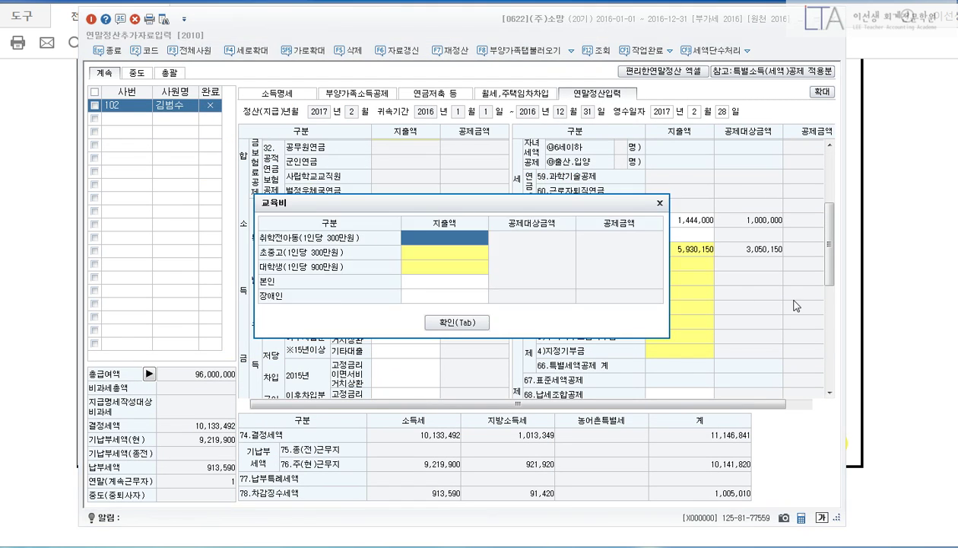
left_click(441, 267)
key("Return")
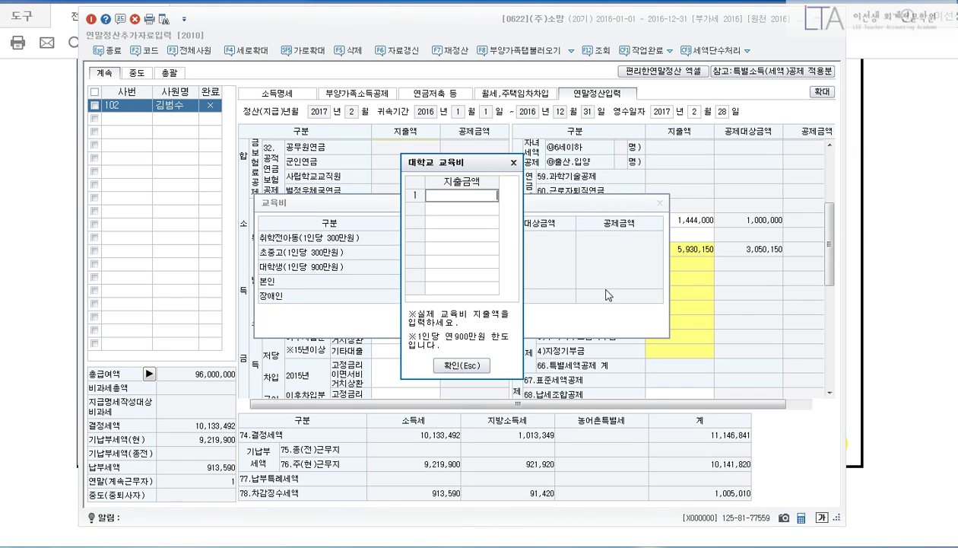
type("10000000")
key("Return")
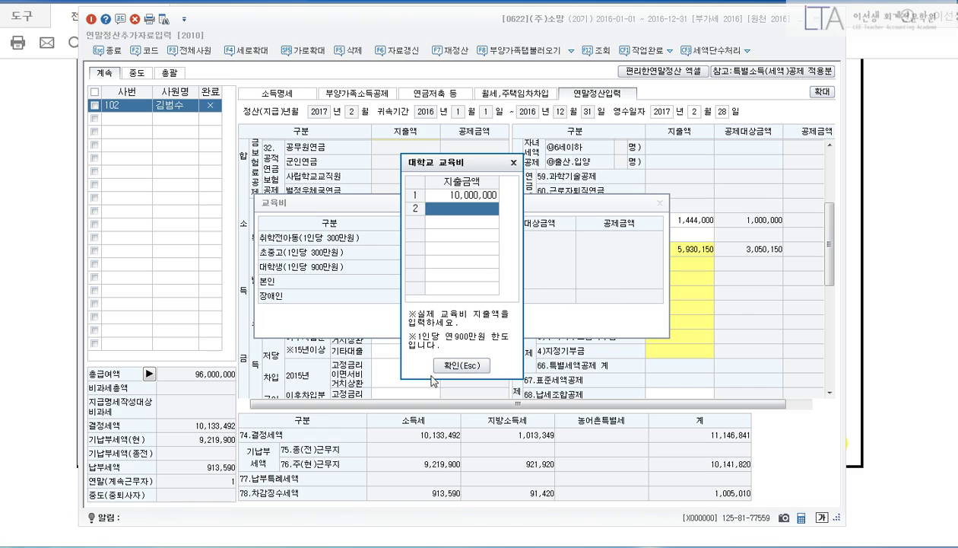
left_click(456, 365)
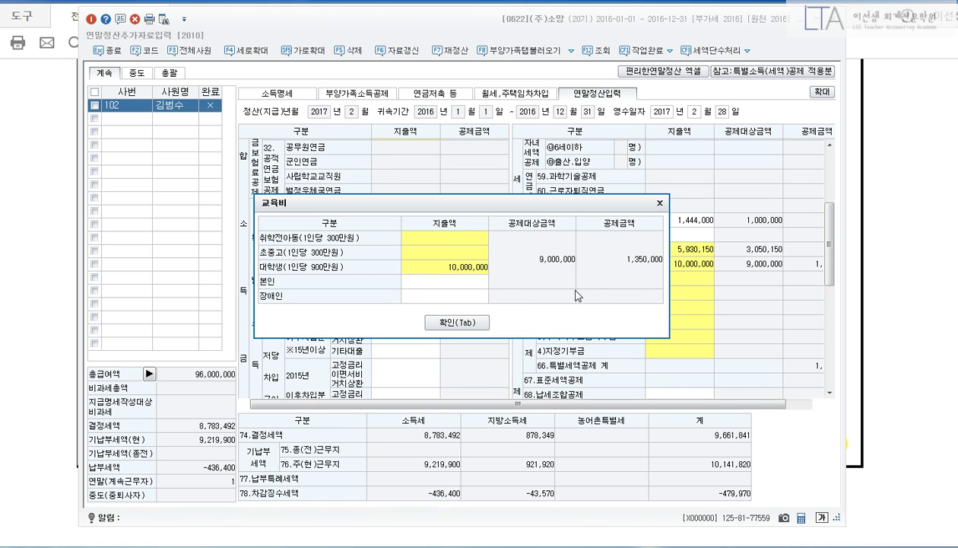
Add 10,000,000 of the employee's own education, apply the 20,000,000 total, and bring back the PDF.
left_click(454, 283)
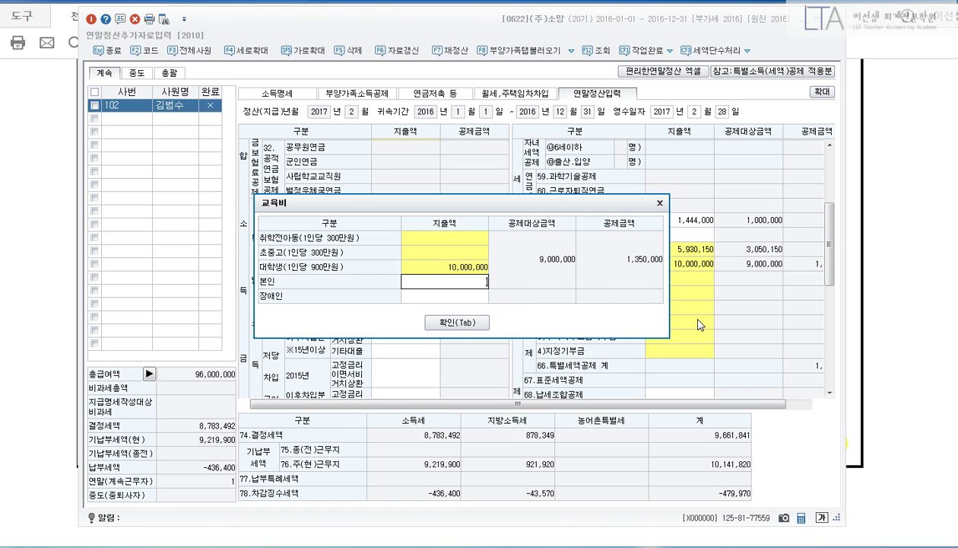
type("10,000,000")
key("Return")
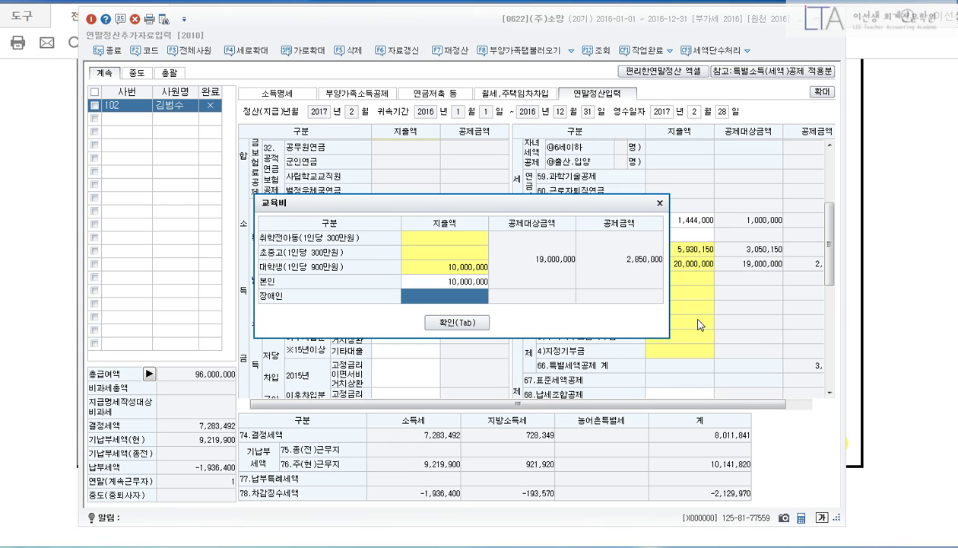
left_click(449, 322)
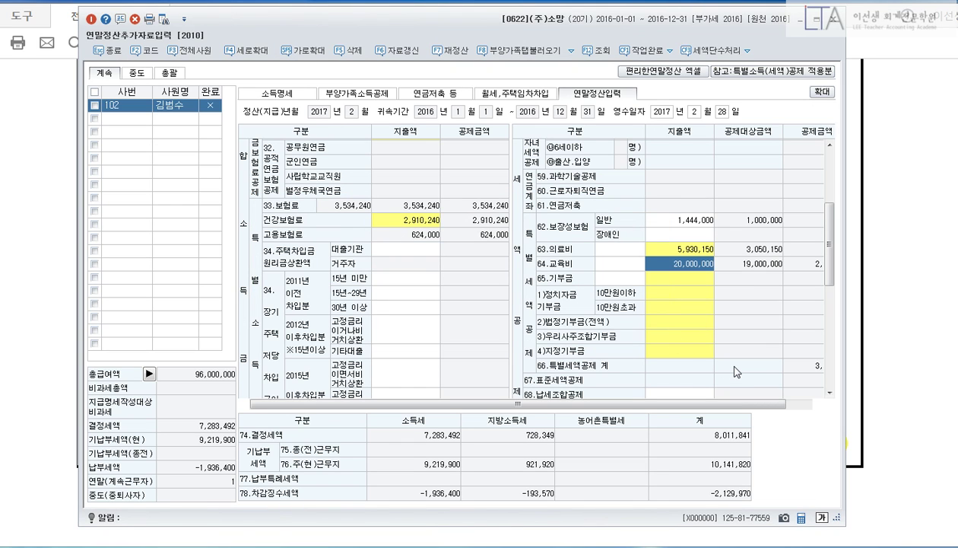
left_click(855, 346)
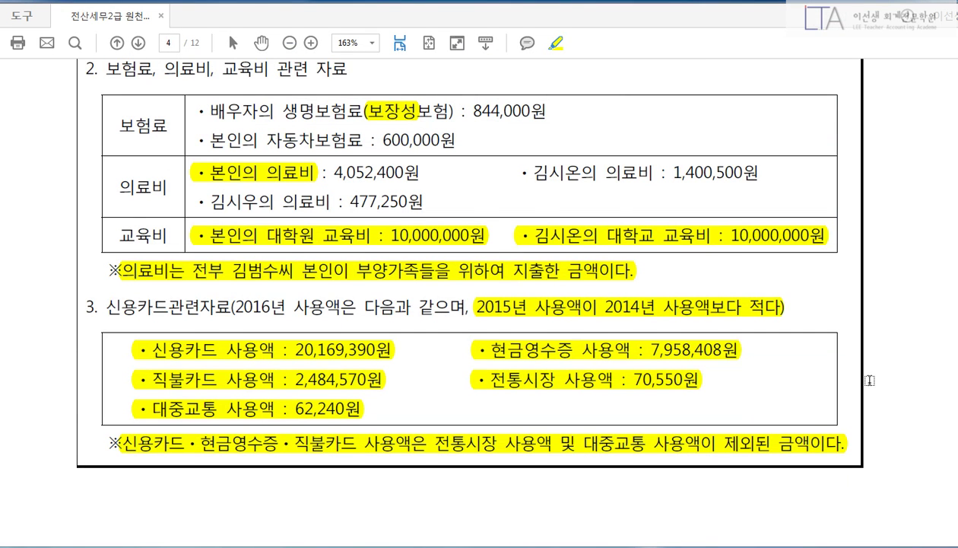
scroll(855, 374, "down", 2)
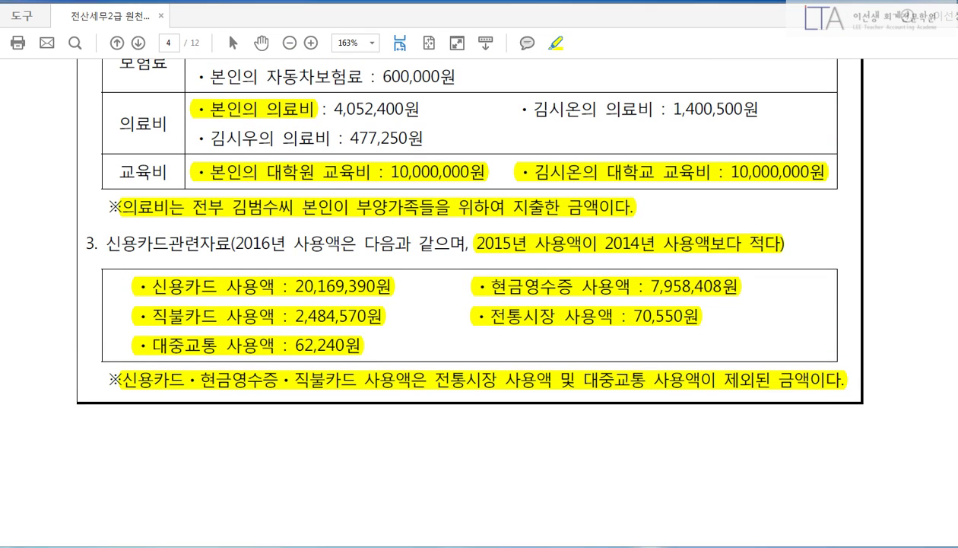
left_click_drag(473, 224, 800, 257)
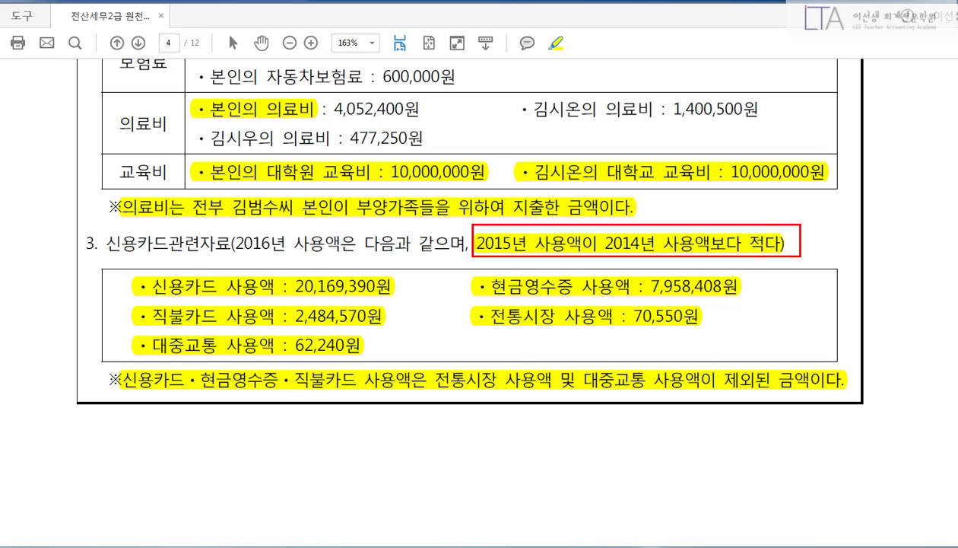
left_click_drag(753, 224, 777, 263)
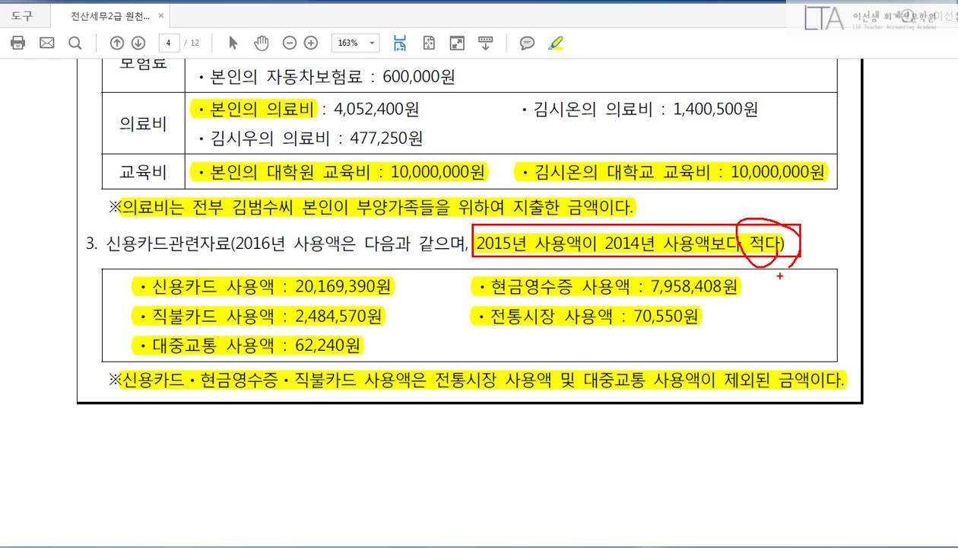
left_click_drag(117, 362, 858, 404)
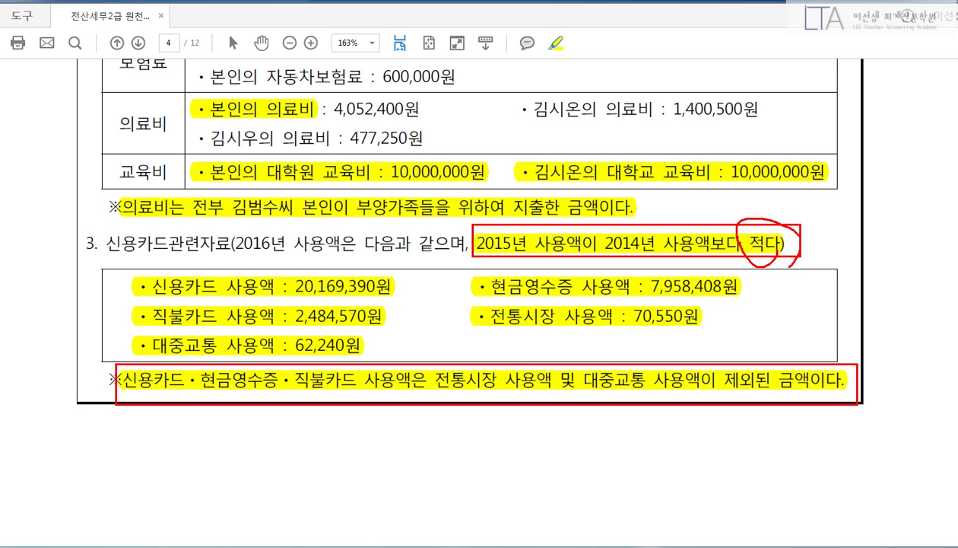
left_click_drag(118, 360, 360, 402)
left_click_drag(422, 358, 655, 404)
mouse_move(790, 397)
left_mouse_down()
mouse_move(711, 430)
mouse_move(823, 437)
left_mouse_up()
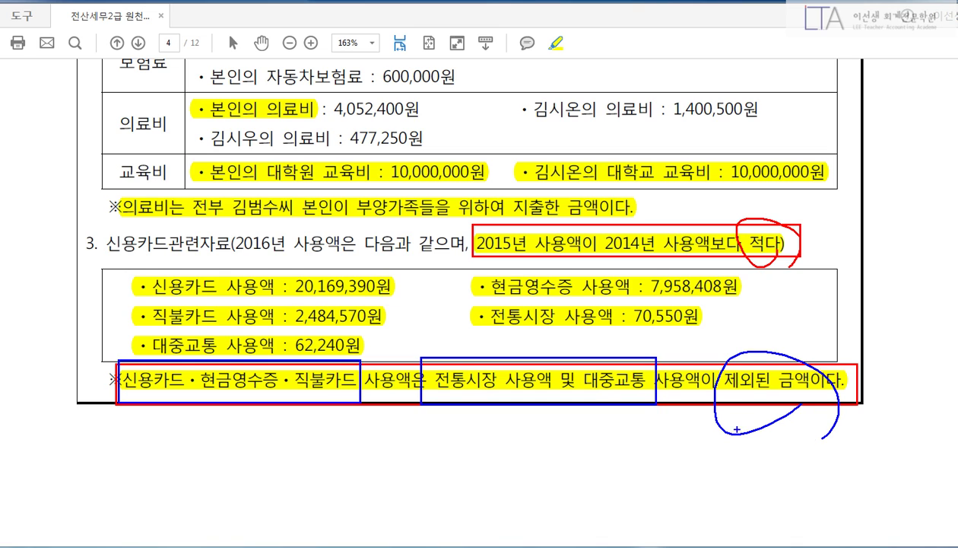
mouse_move(635, 356)
left_mouse_down()
mouse_move(737, 375)
mouse_move(683, 458)
left_mouse_up()
key("Escape")
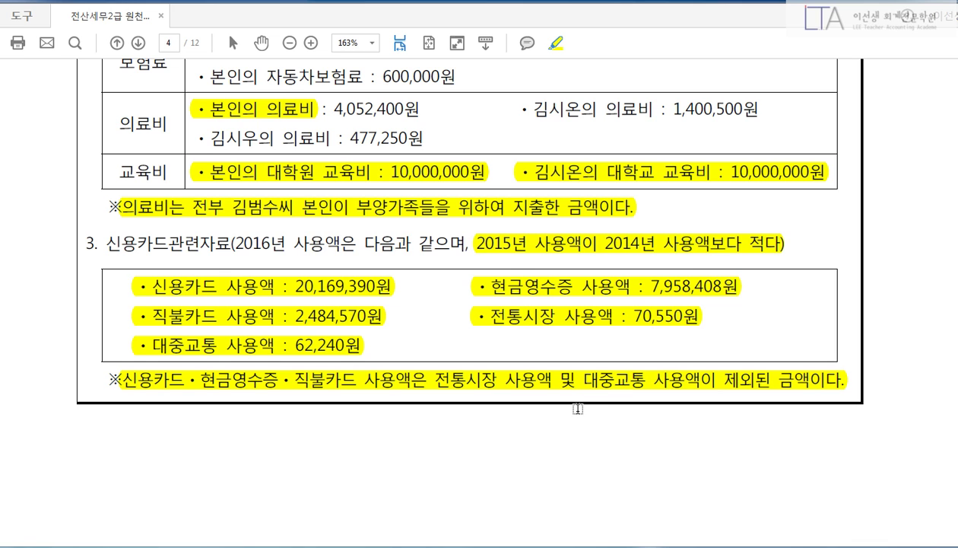
Back in KcLep, enter 20,169,390 credit card and 7,958,408 cash receipt amounts.
left_click(582, 546)
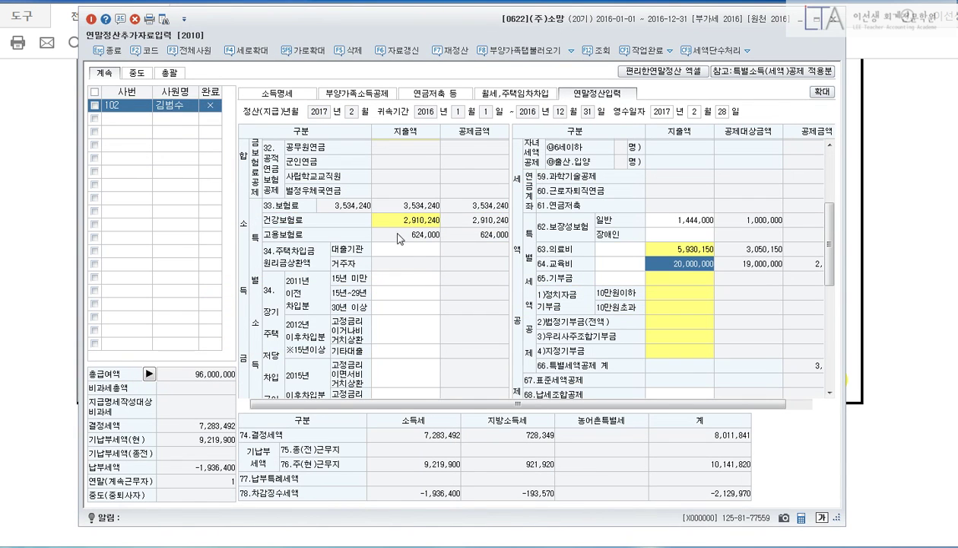
left_click_drag(829, 244, 840, 354)
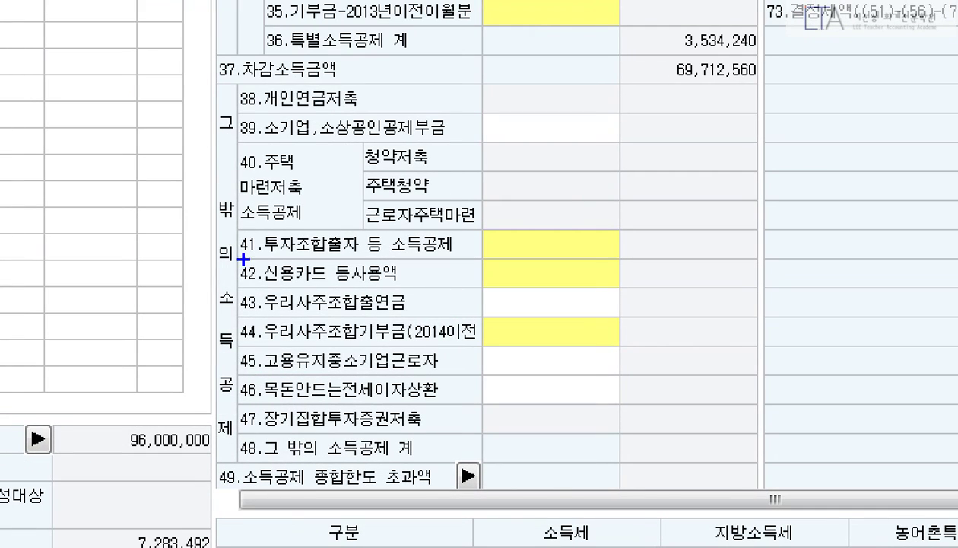
left_click_drag(228, 240, 628, 318)
left_click_drag(552, 253, 659, 253)
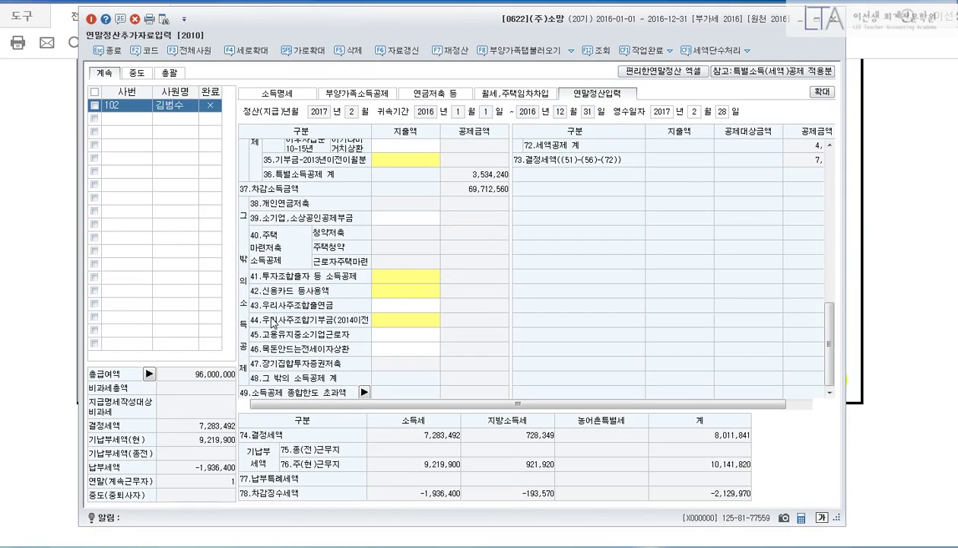
left_click(404, 290)
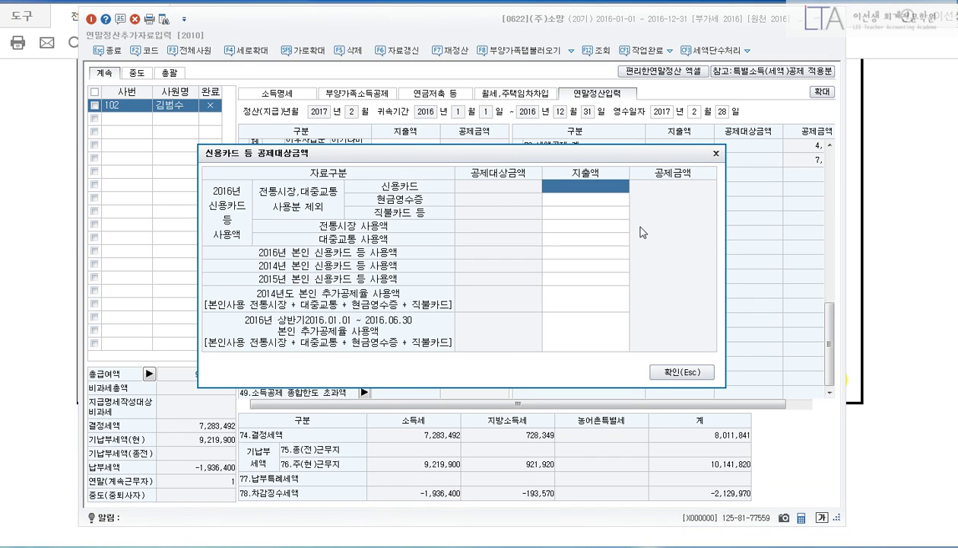
type("20")
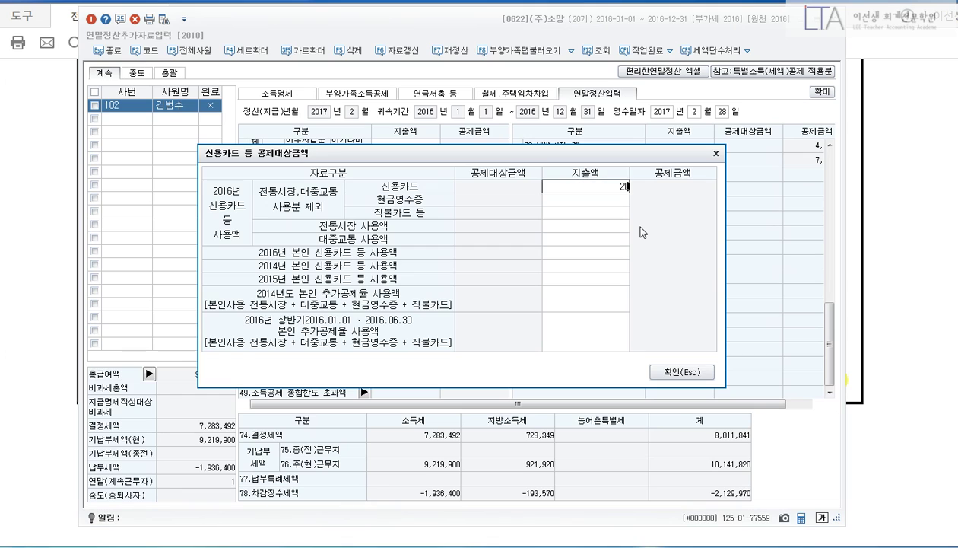
type(",169,390")
key("Return")
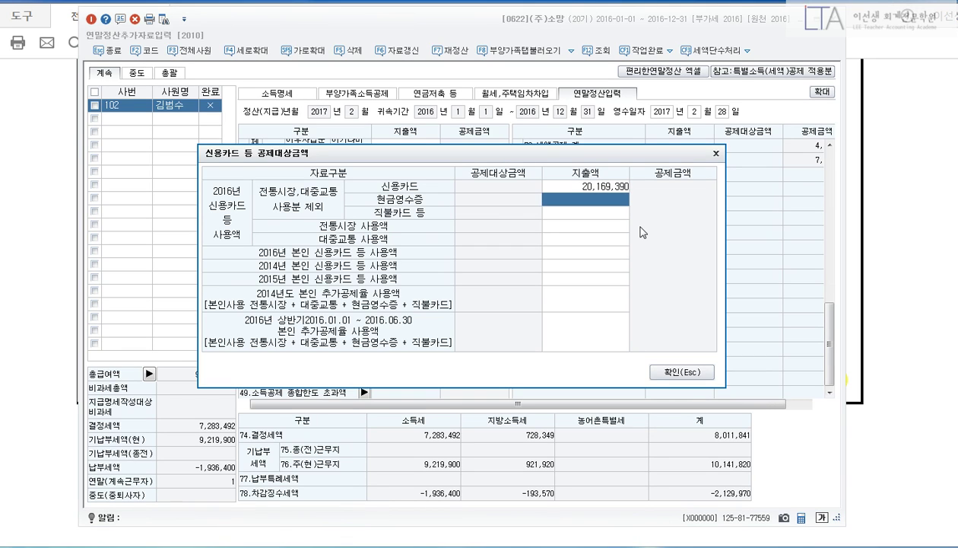
type("7958408")
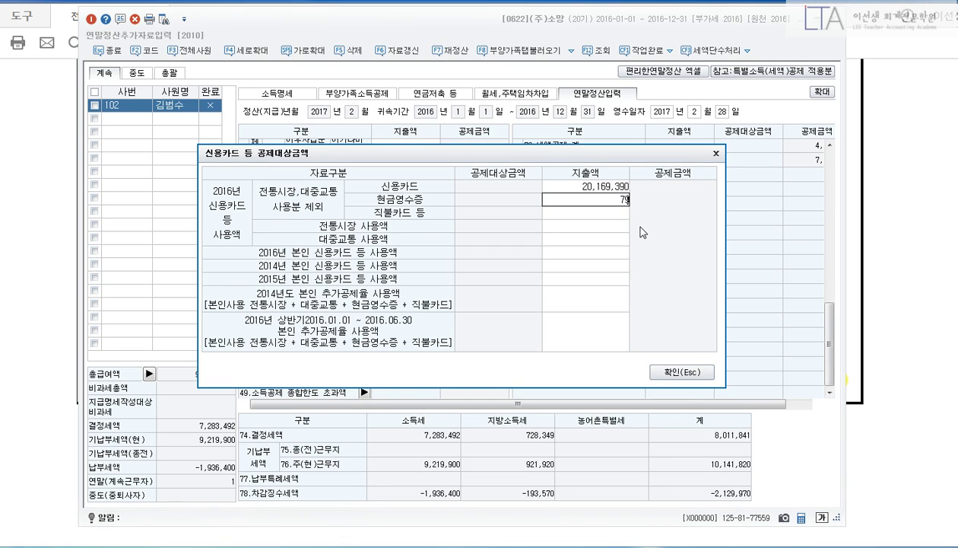
key("Return")
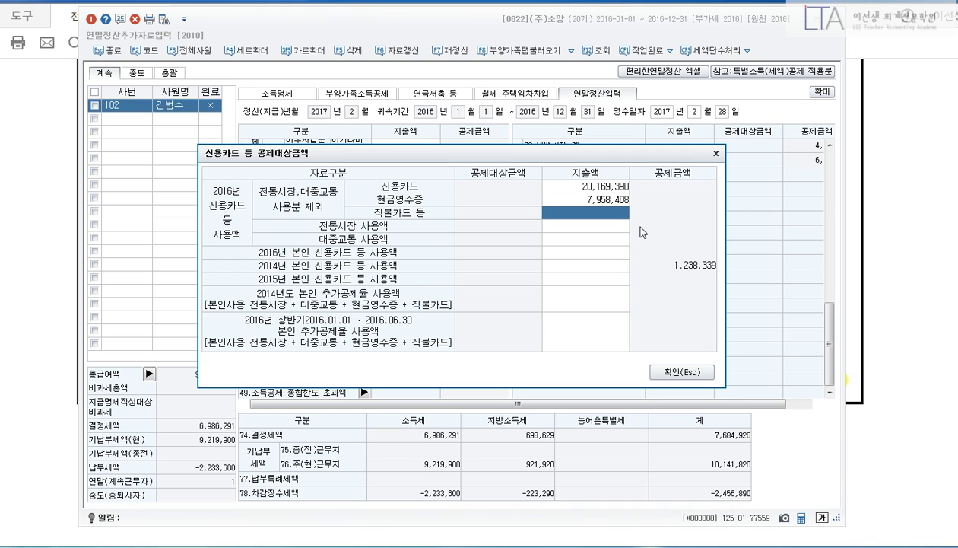
Enter debit card 2,484,570, traditional market 70,550 and public transit 62,240, then apply and return to the PDF.
type("2484570")
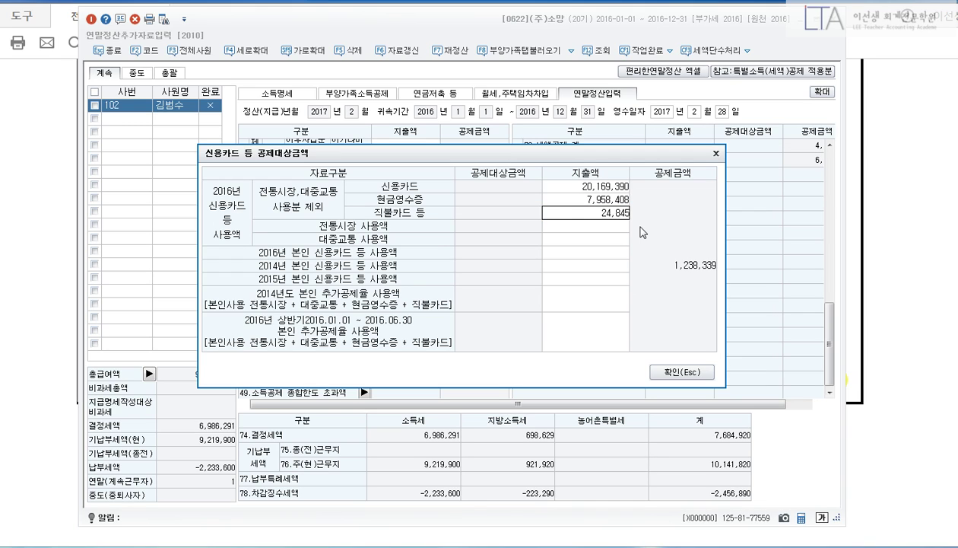
key("Return")
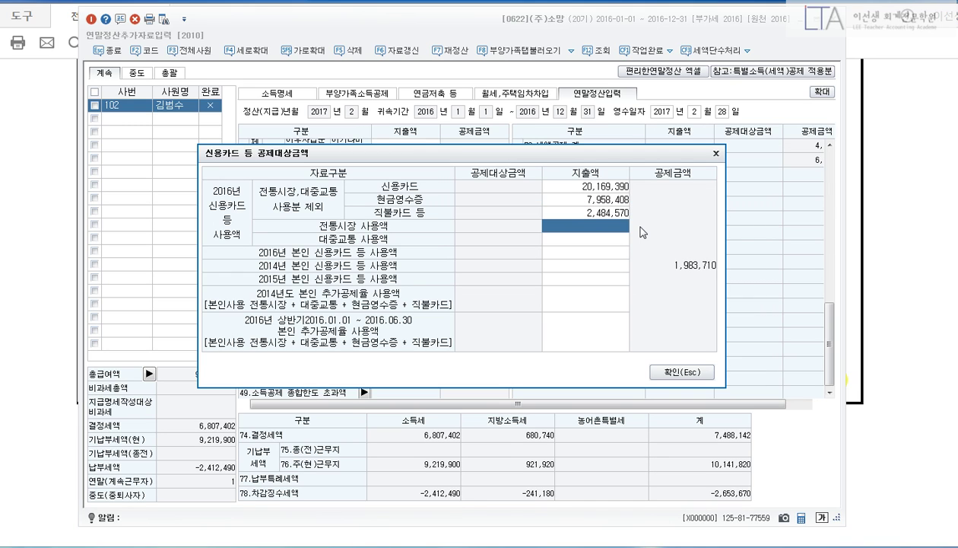
type("70550")
key("Return")
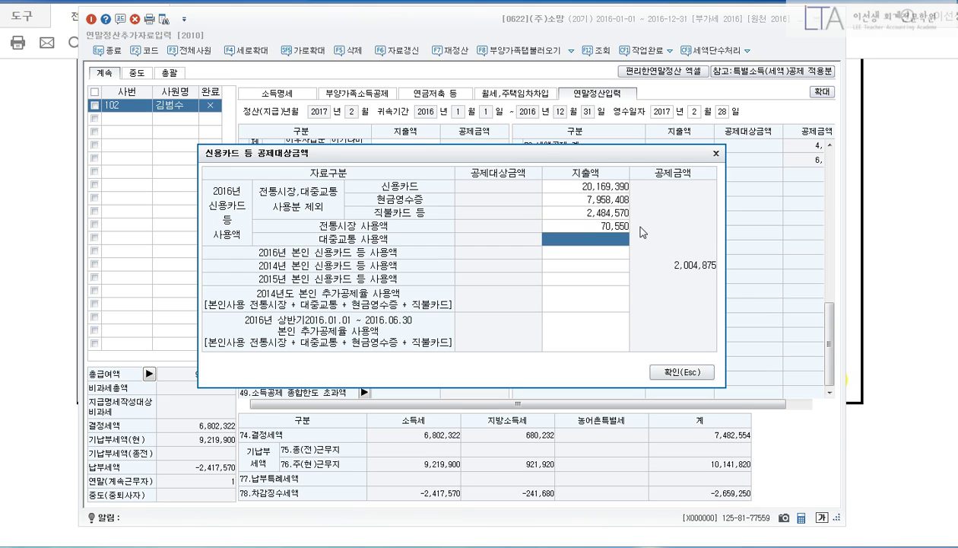
type("62240")
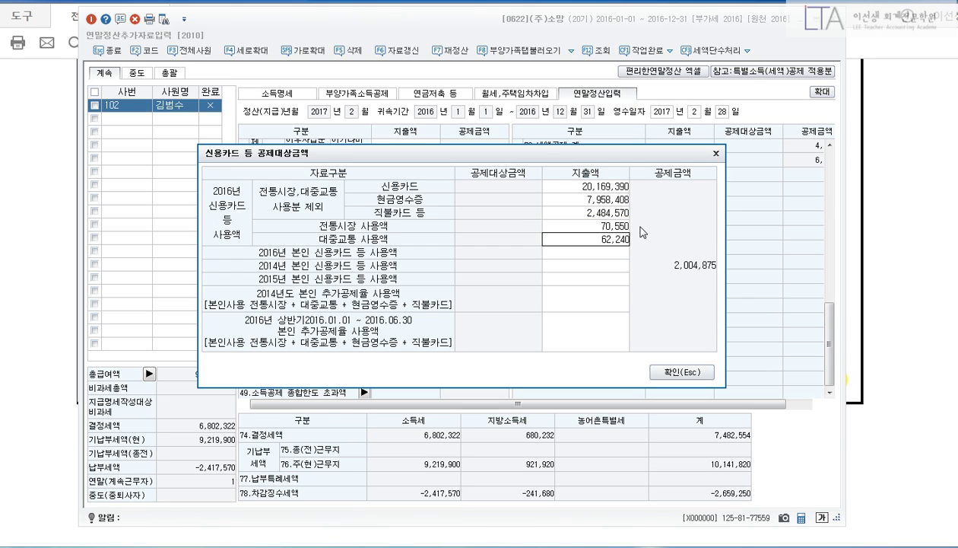
key("Return")
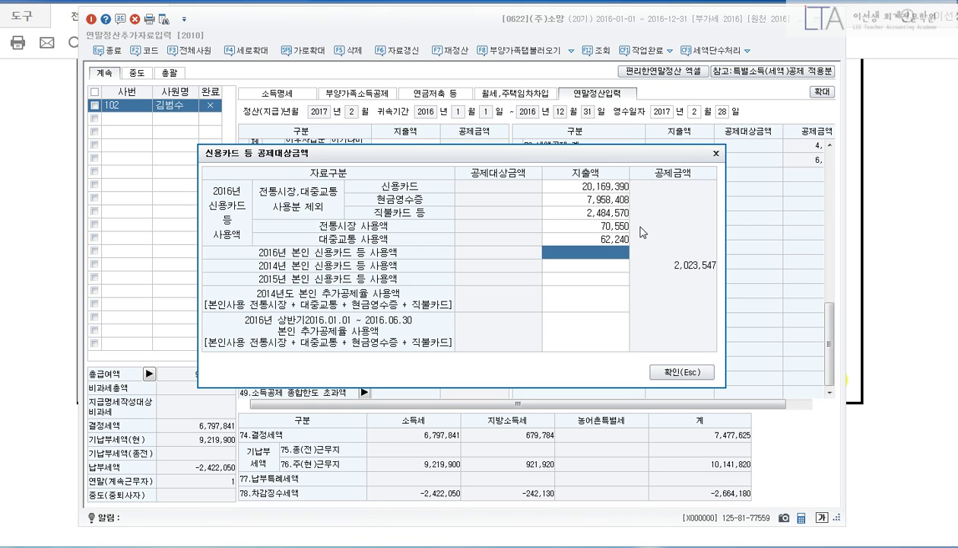
left_click(675, 373)
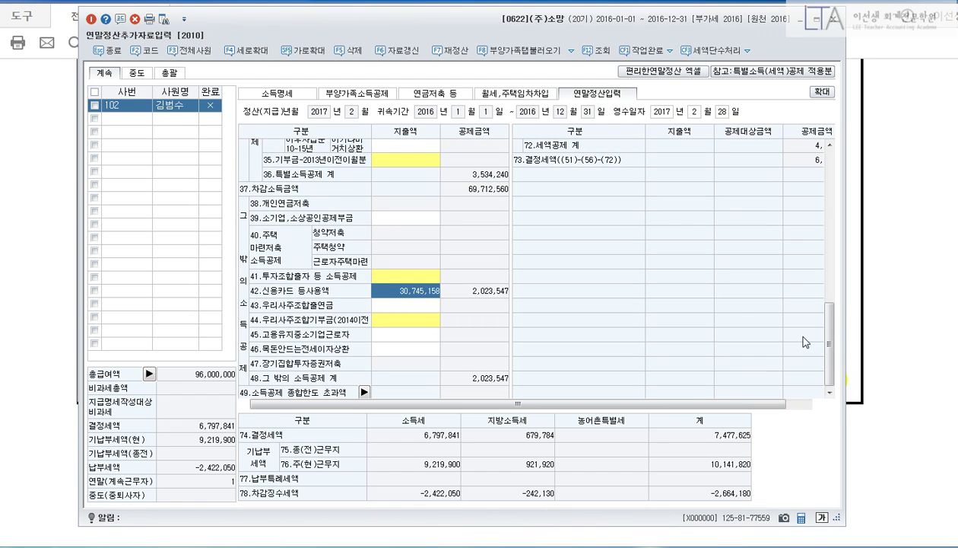
key("alt+Tab")
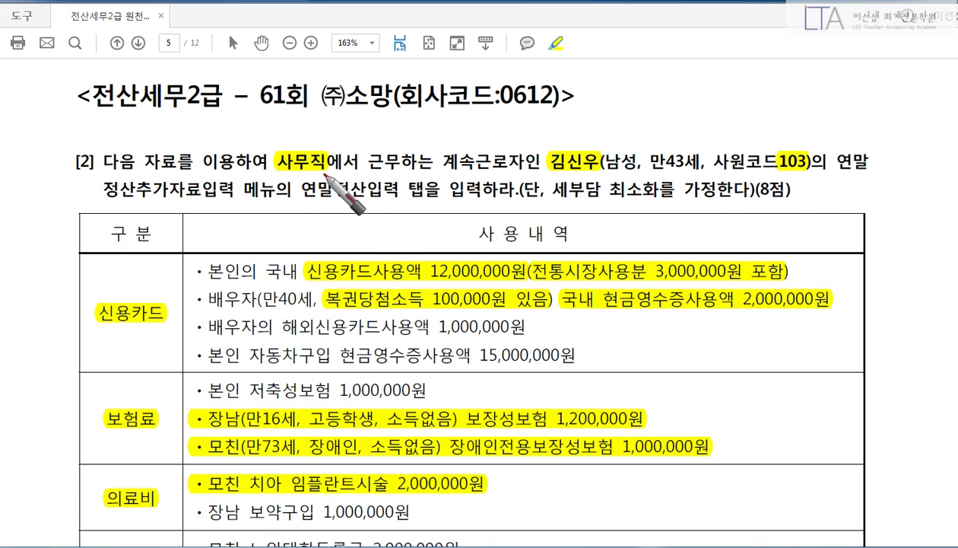
Mark 사무직, 만43세 and employee code 103 in the PDF, clear the marks, and open 사원등록 in KcLep.
left_click_drag(323, 180, 329, 184)
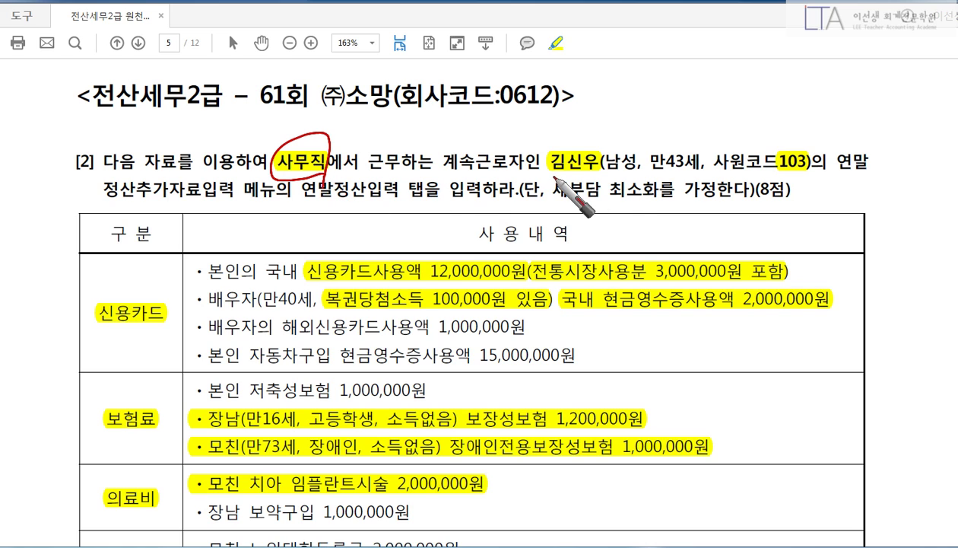
left_click_drag(662, 172, 714, 175)
left_click_drag(780, 177, 796, 183)
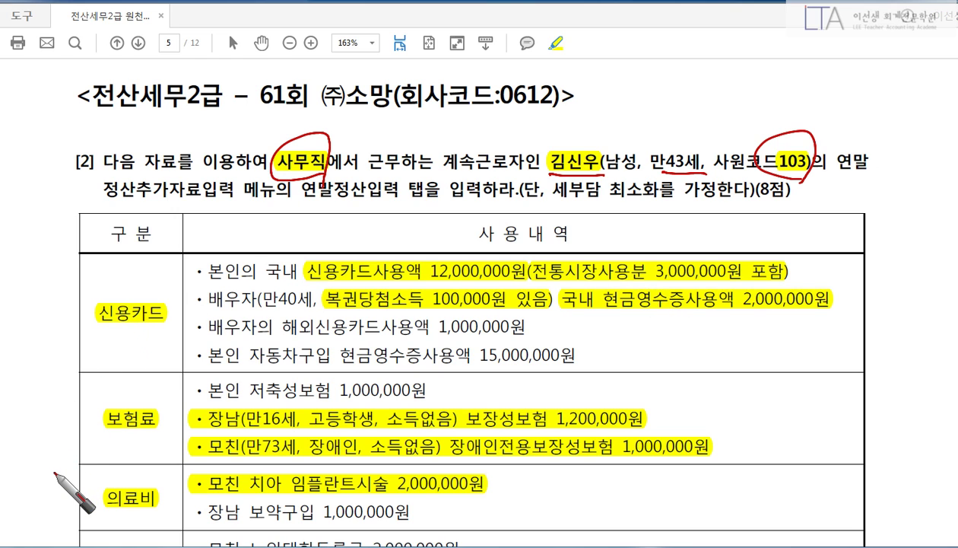
key("Escape")
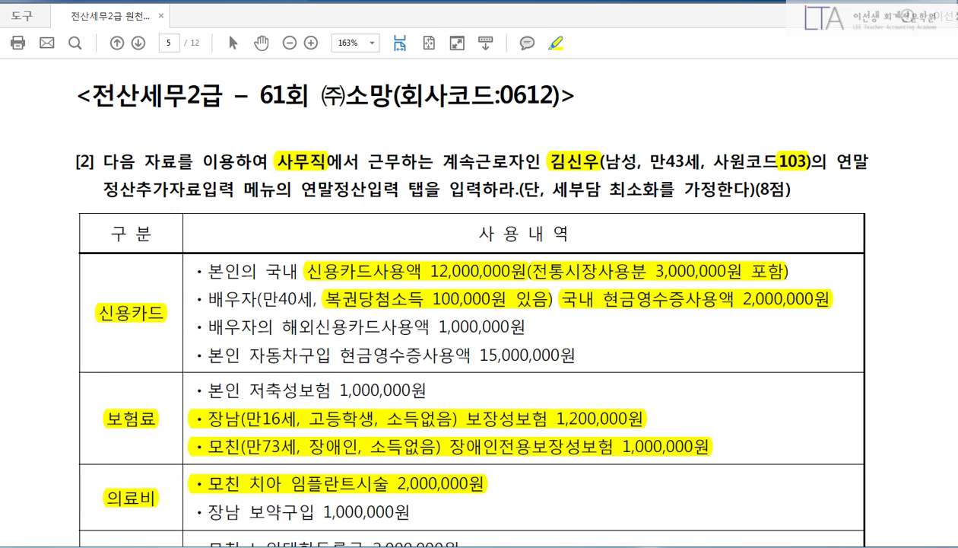
left_click(177, 546)
left_click(217, 99)
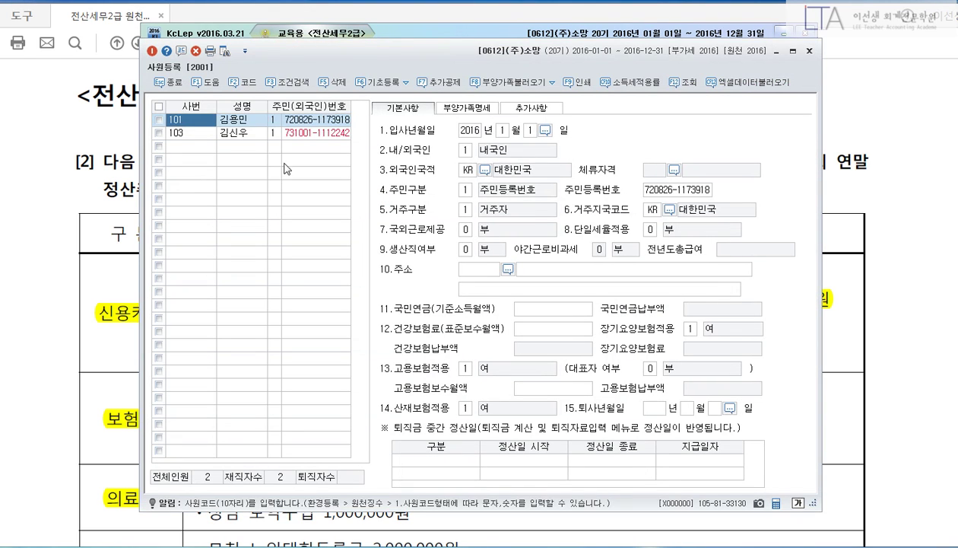
key("Down")
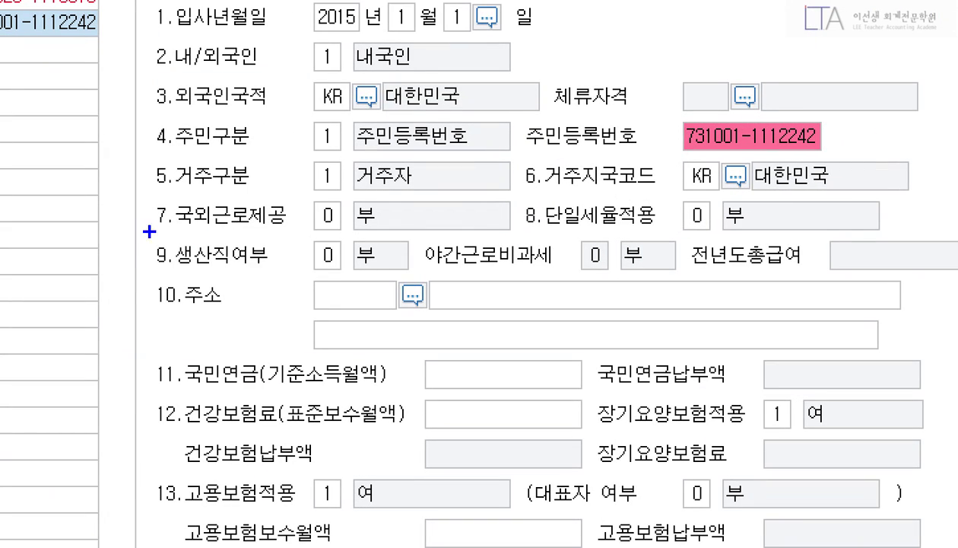
left_click_drag(132, 230, 792, 274)
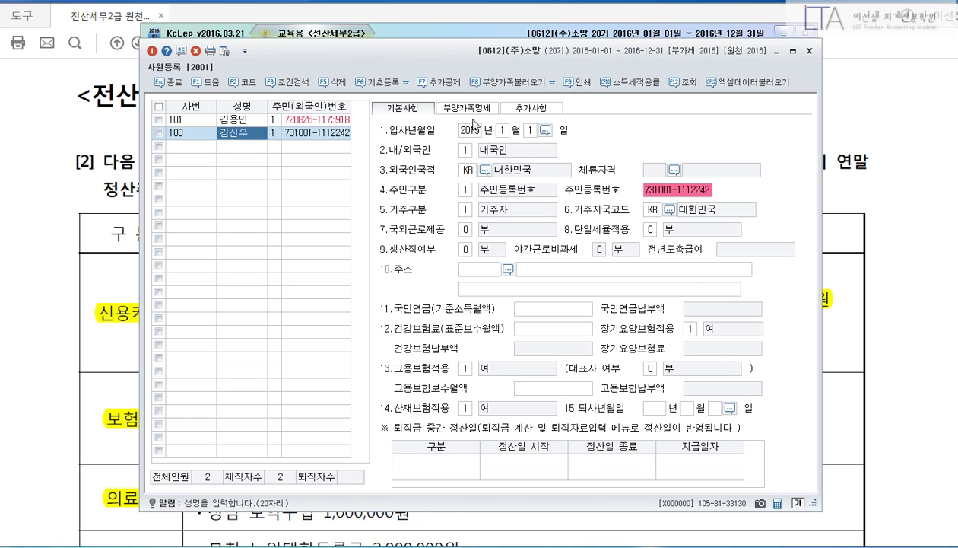
left_click(467, 108)
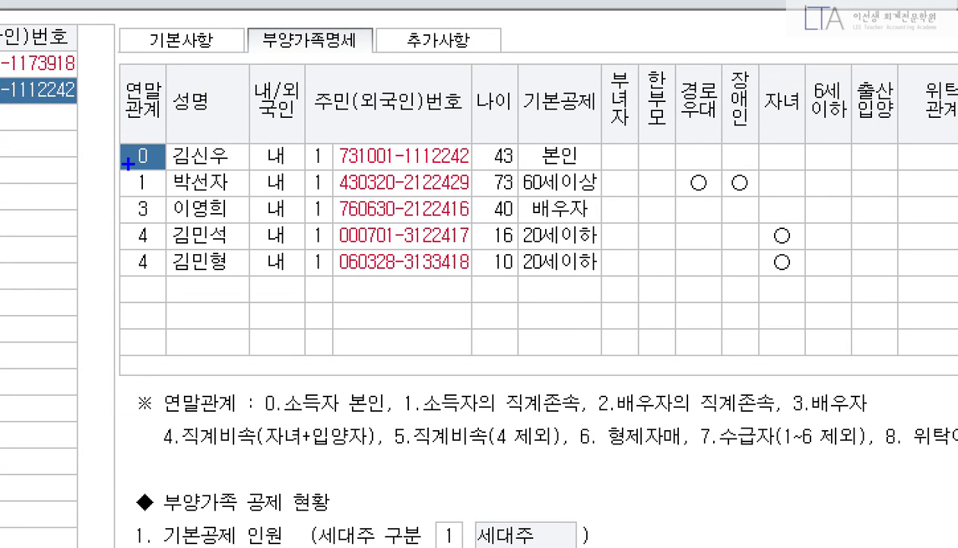
left_click_drag(128, 162, 780, 201)
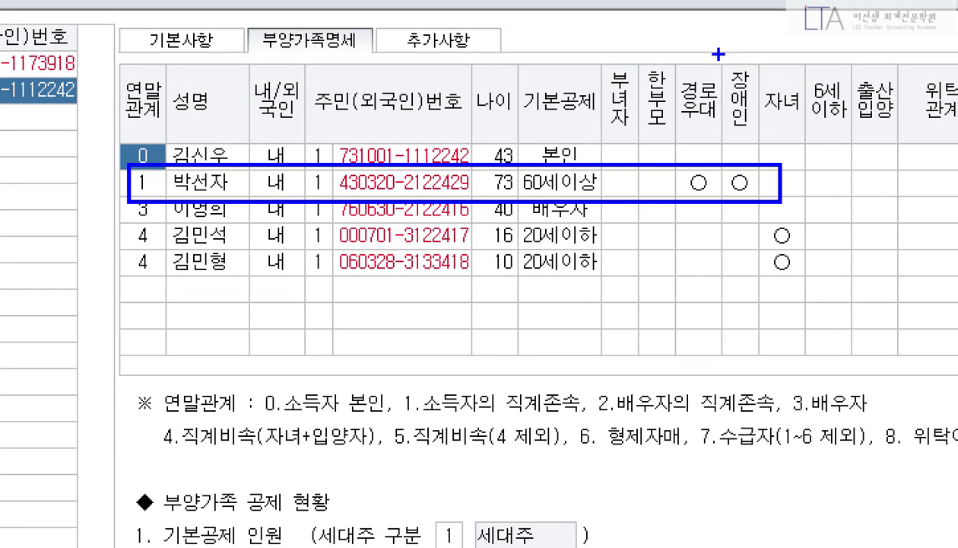
left_click_drag(718, 54, 780, 226)
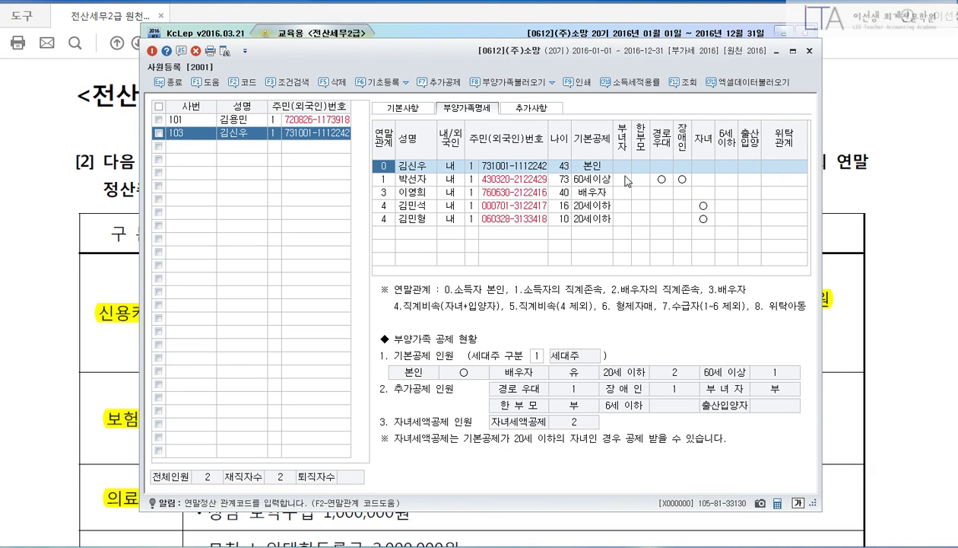
key("Escape")
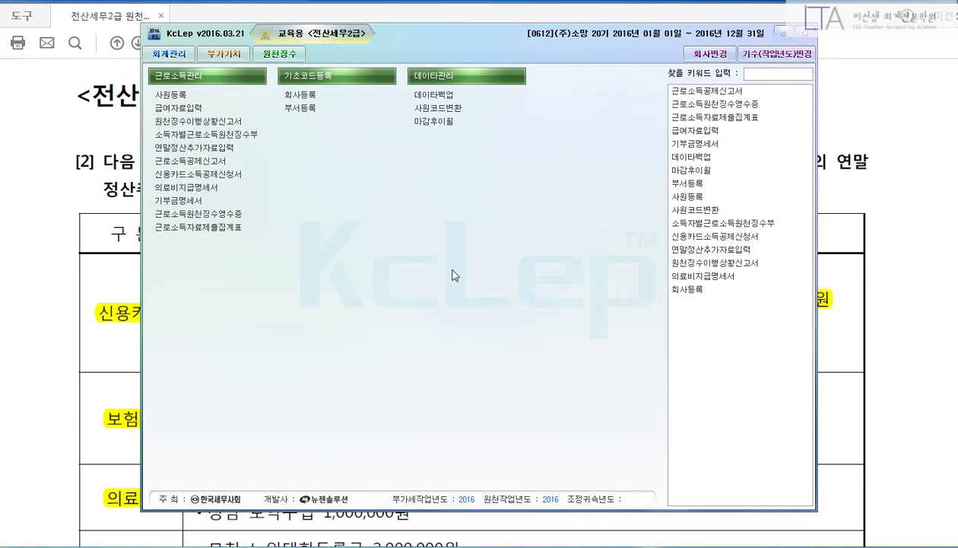
Load employee 103 in 연말정산추가자료입력, enlarge the window, then minimize KcLep to view the PDF's page 5 table.
left_click(228, 146)
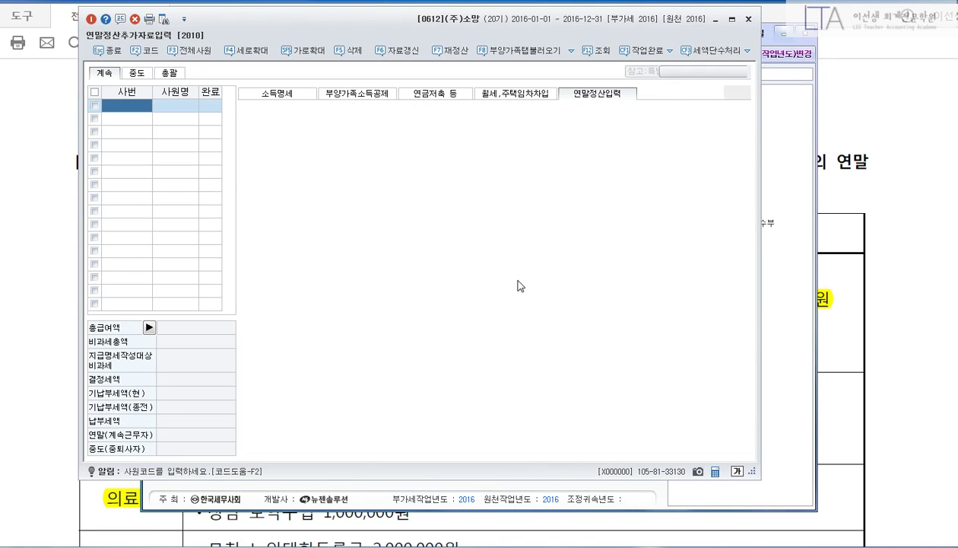
key("Down")
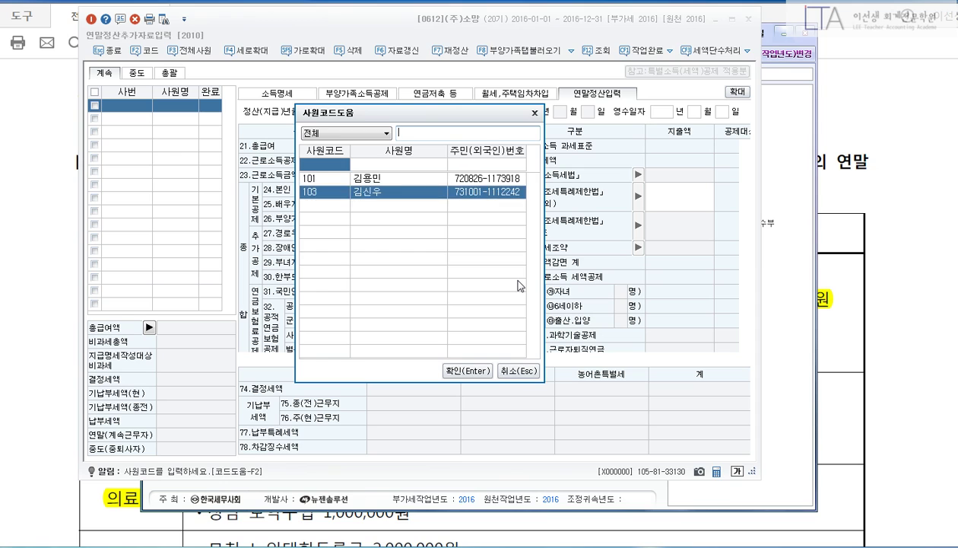
key("Return")
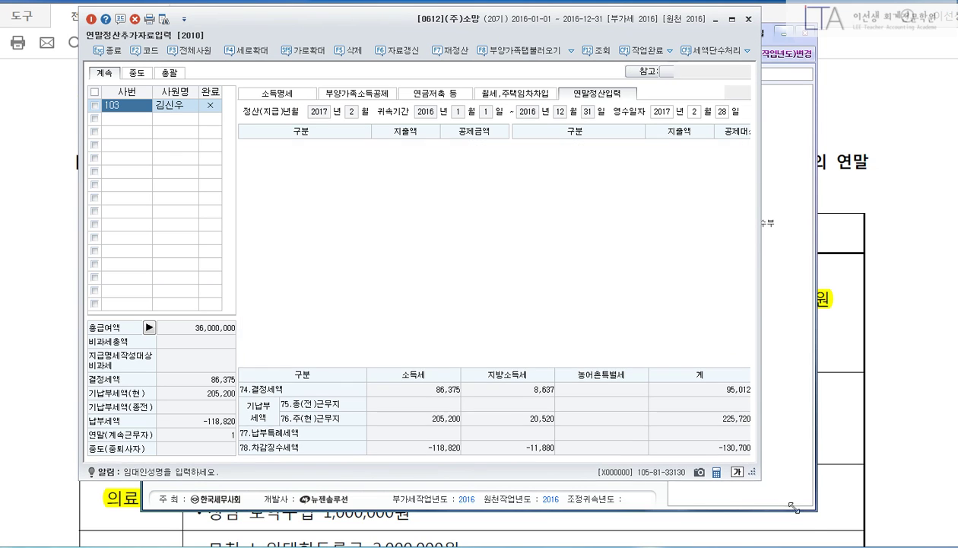
left_click_drag(757, 481, 810, 530)
left_click(768, 20)
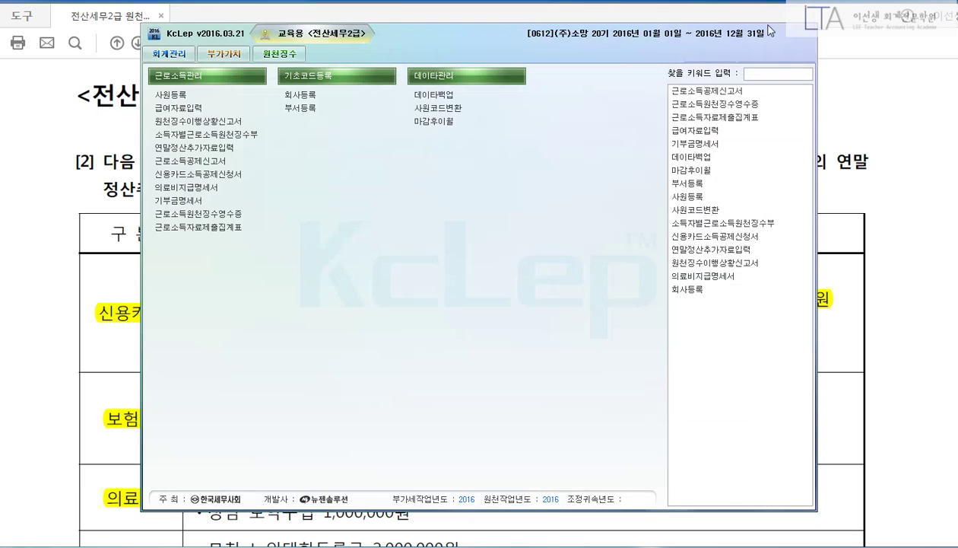
left_click(766, 32)
scroll(893, 166, "down", 2)
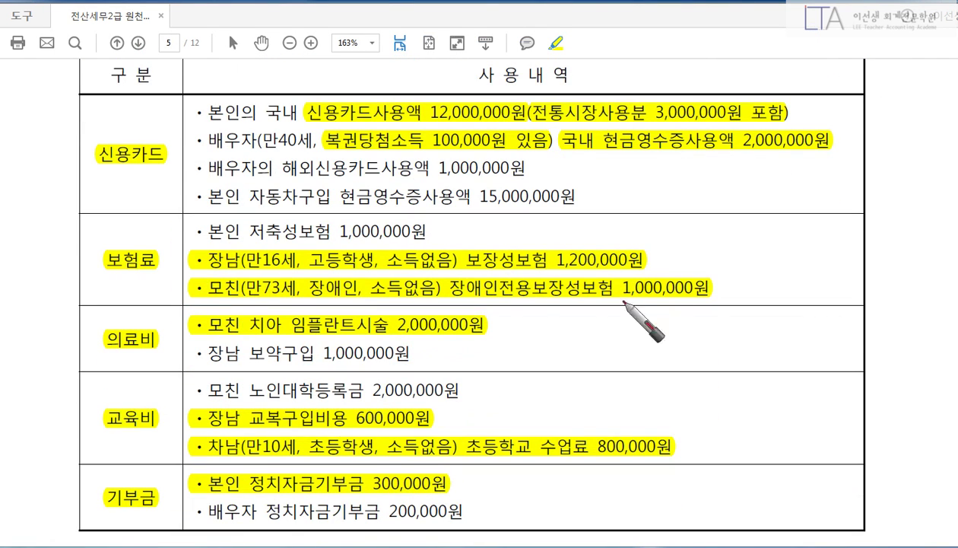
Underline the 신용카드 label, 12,000,000원 card use and 3,000,000원 traditional market portion, adding a note.
left_click_drag(91, 174, 162, 161)
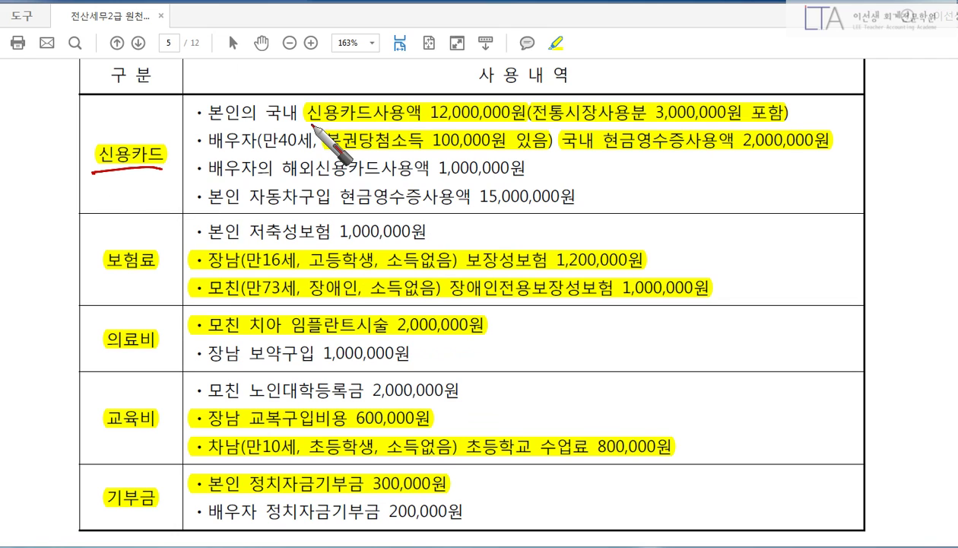
left_click_drag(307, 122, 524, 119)
left_click_drag(594, 124, 764, 120)
mouse_move(542, 89)
left_mouse_down()
mouse_move(586, 76)
mouse_move(634, 78)
left_mouse_up()
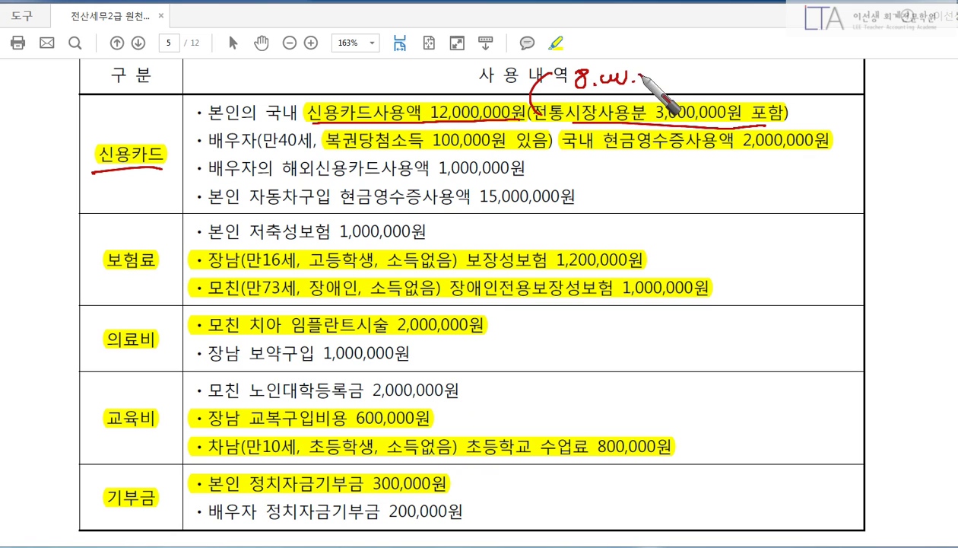
Correct the handwritten note, erasing the 8 and writing 9 in its place.
right_click(535, 143)
left_click(463, 179)
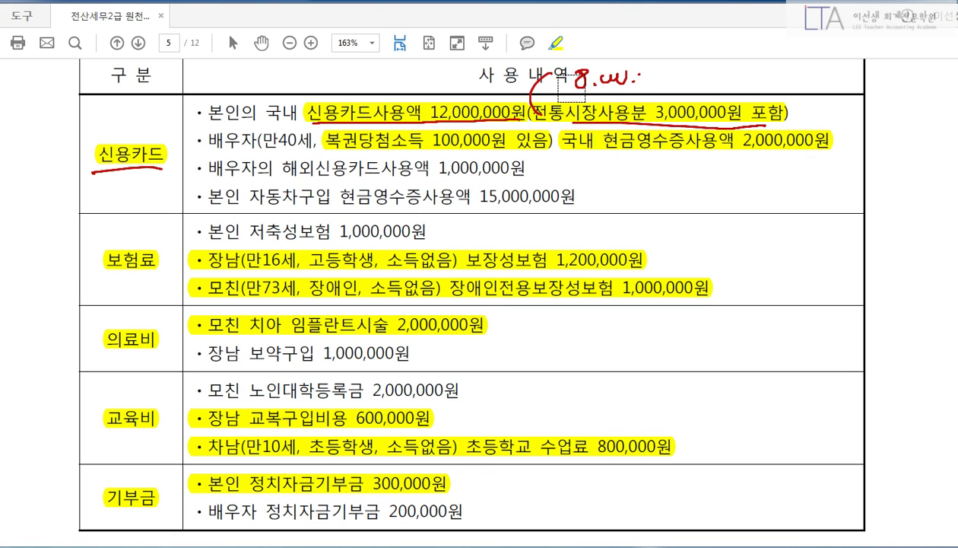
left_click_drag(570, 90, 549, 102)
right_click(515, 109)
left_click(478, 75)
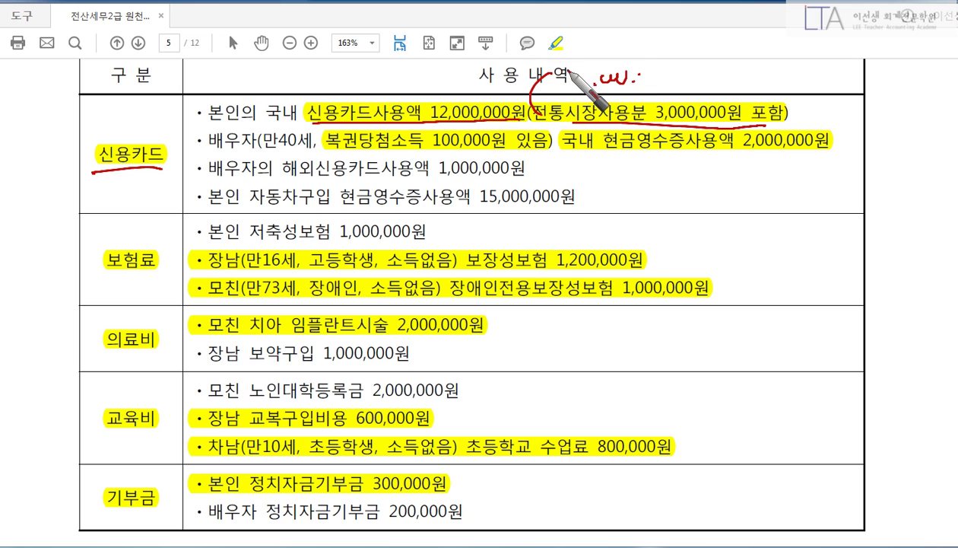
left_click_drag(598, 71, 590, 88)
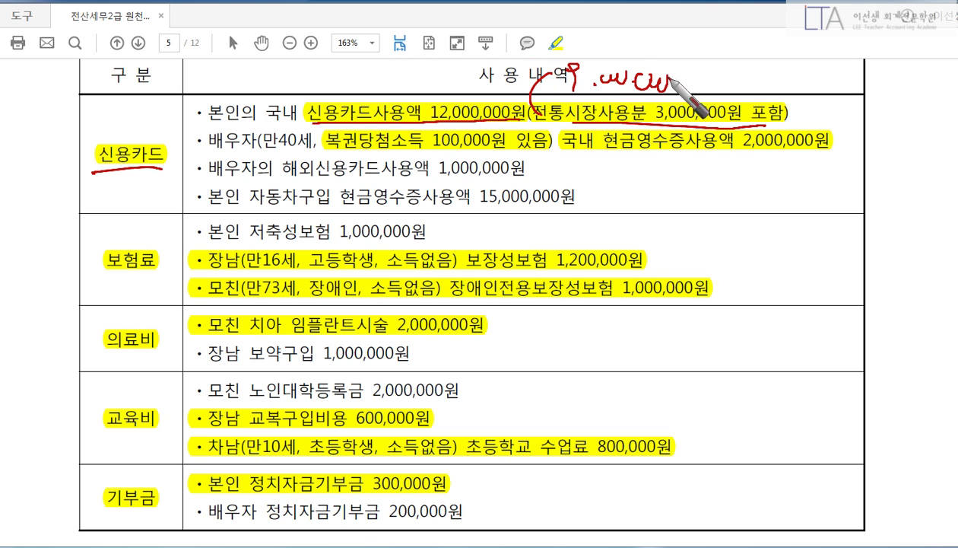
right_click(643, 131)
left_click_drag(593, 82, 674, 83)
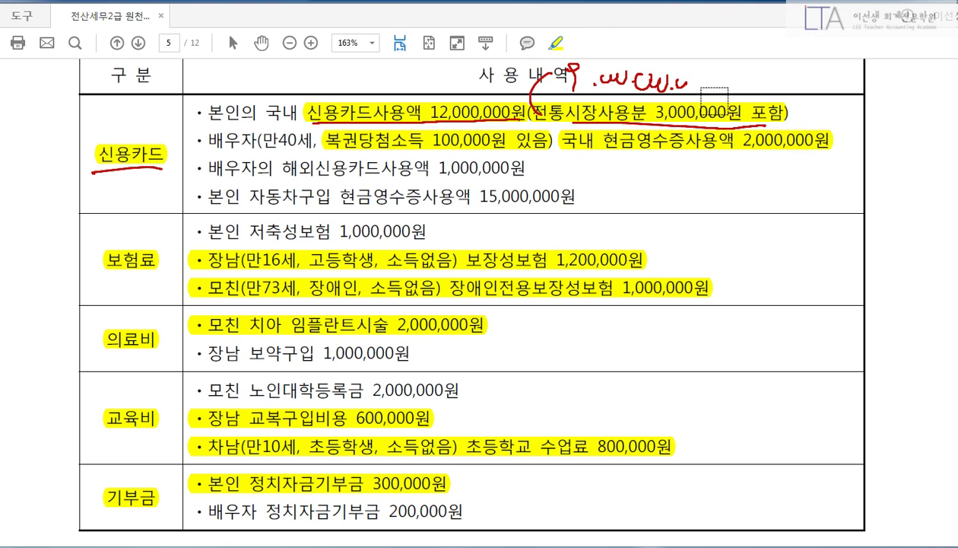
left_click(677, 86)
right_click(715, 97)
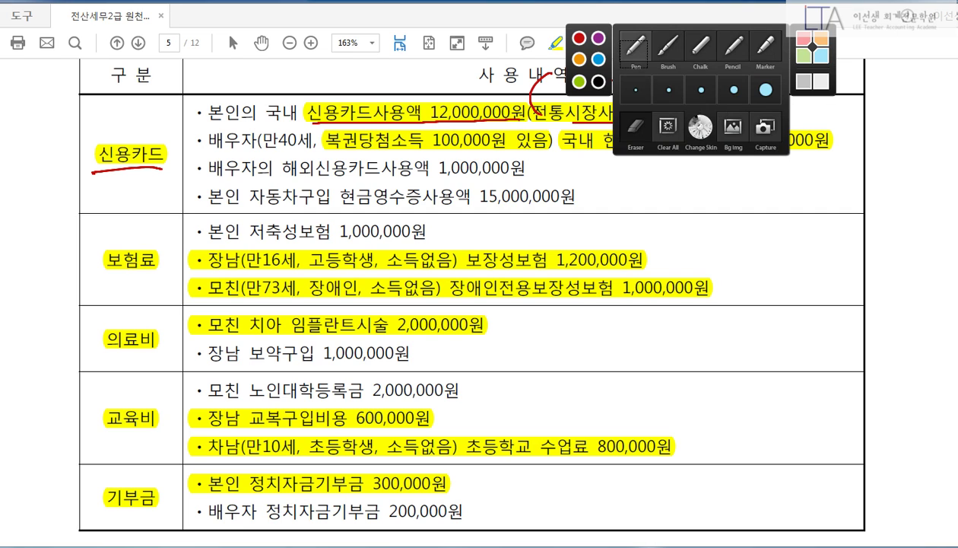
left_click(627, 53)
Underline the spouse's 2,000,000원 cash receipts and 100,000원 lottery income, adding an arrow and note.
left_click_drag(582, 154, 805, 160)
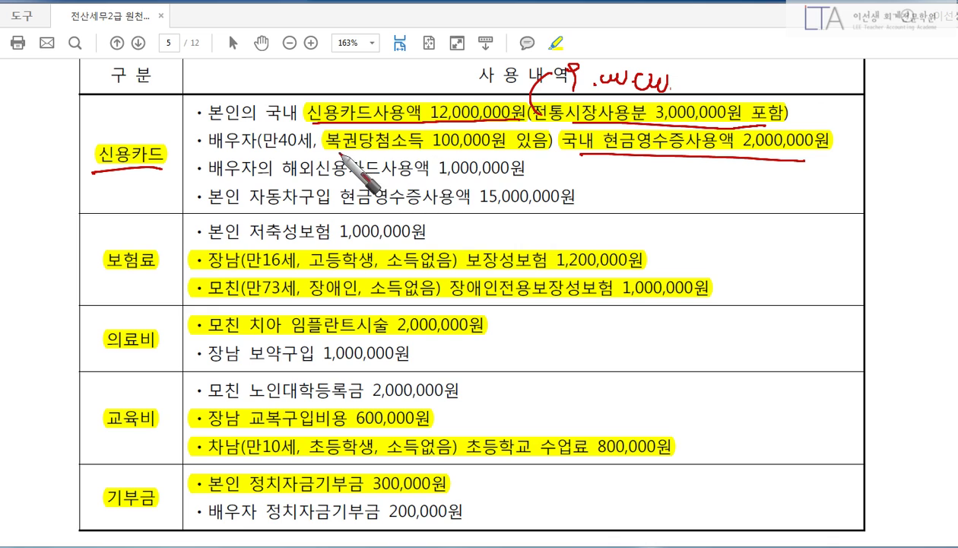
left_click_drag(323, 152, 559, 152)
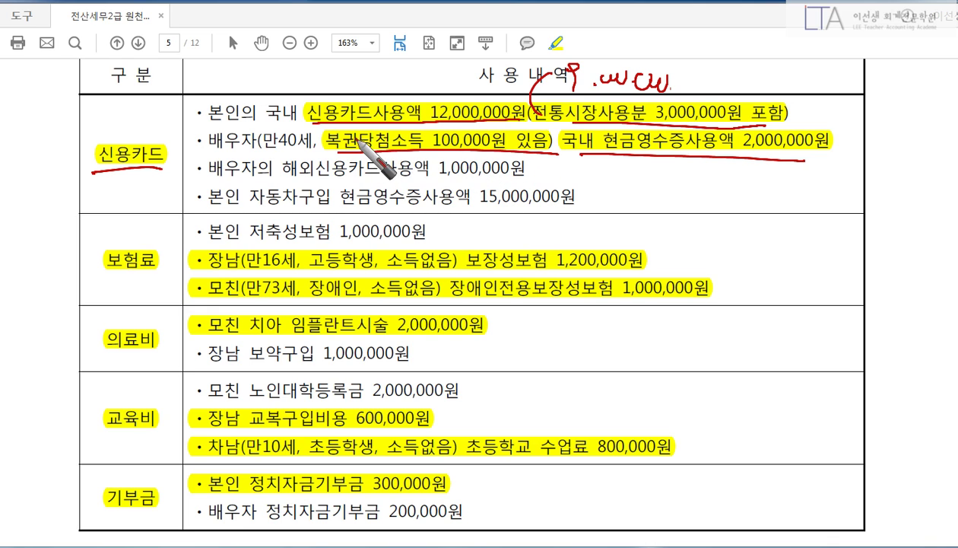
mouse_move(348, 138)
left_mouse_down()
mouse_move(278, 95)
mouse_move(288, 92)
left_mouse_up()
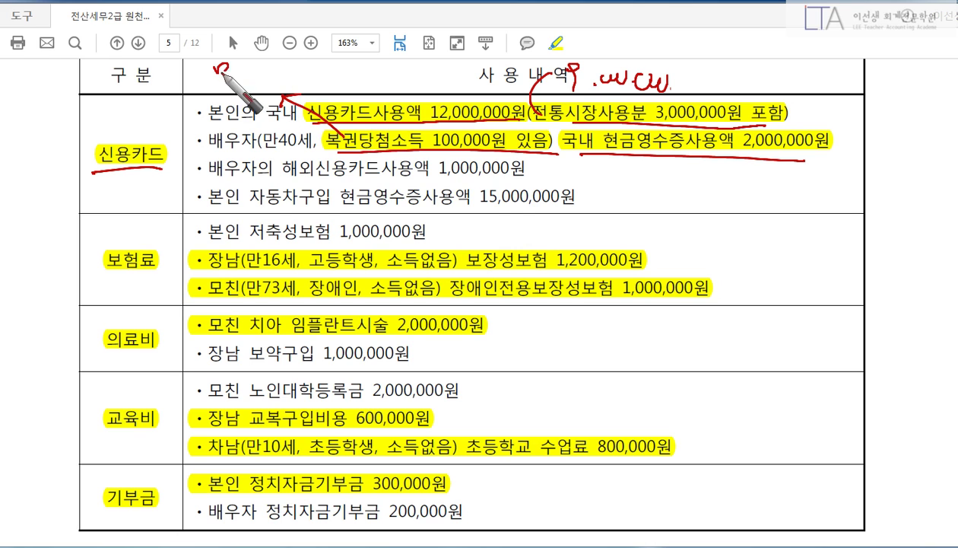
mouse_move(214, 67)
left_mouse_down()
mouse_move(251, 76)
mouse_move(266, 59)
mouse_move(278, 85)
mouse_move(331, 64)
mouse_move(350, 90)
left_mouse_up()
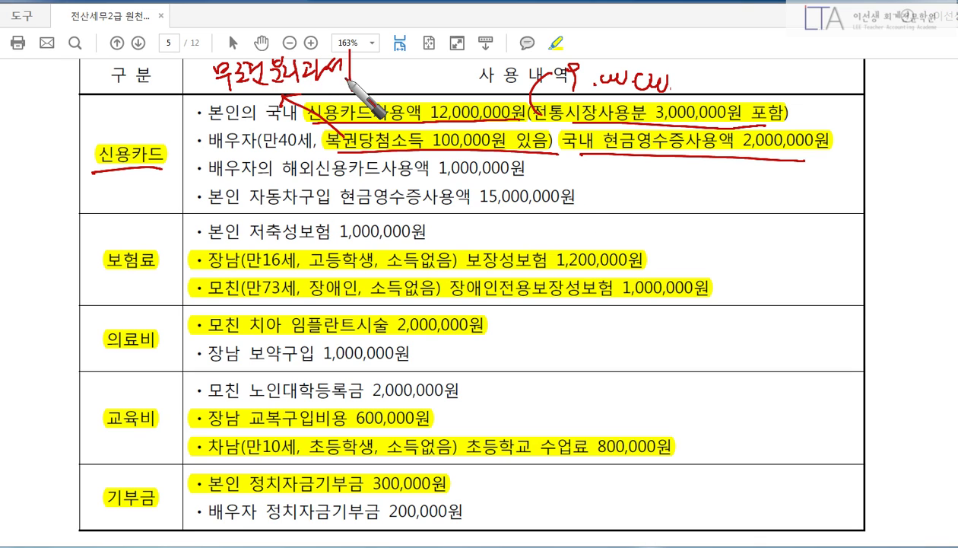
Cross out the spouse's overseas card use and the car-purchase cash receipt lines.
mouse_move(192, 162)
left_mouse_down()
mouse_move(216, 181)
mouse_move(190, 183)
left_mouse_up()
left_click_drag(280, 208, 555, 204)
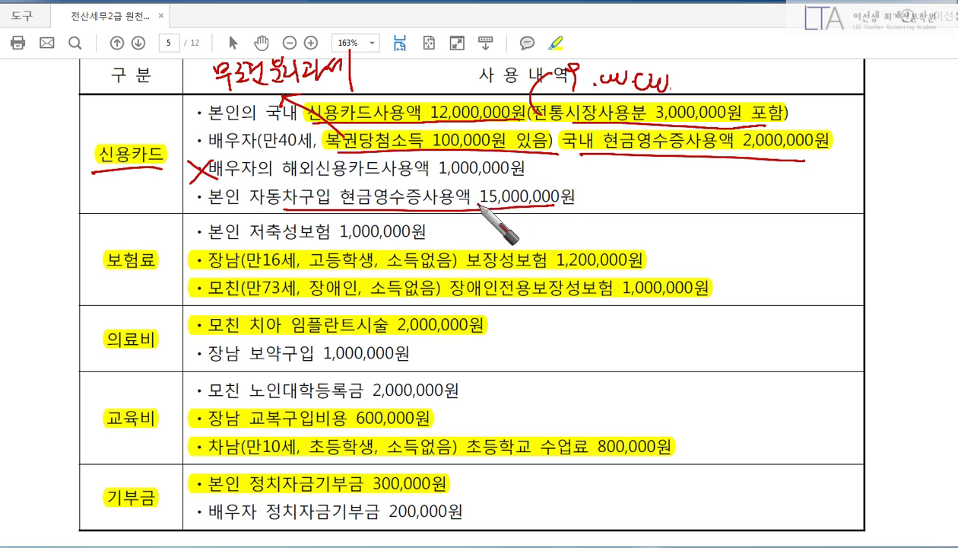
mouse_move(190, 189)
left_mouse_down()
mouse_move(209, 208)
mouse_move(187, 210)
left_mouse_up()
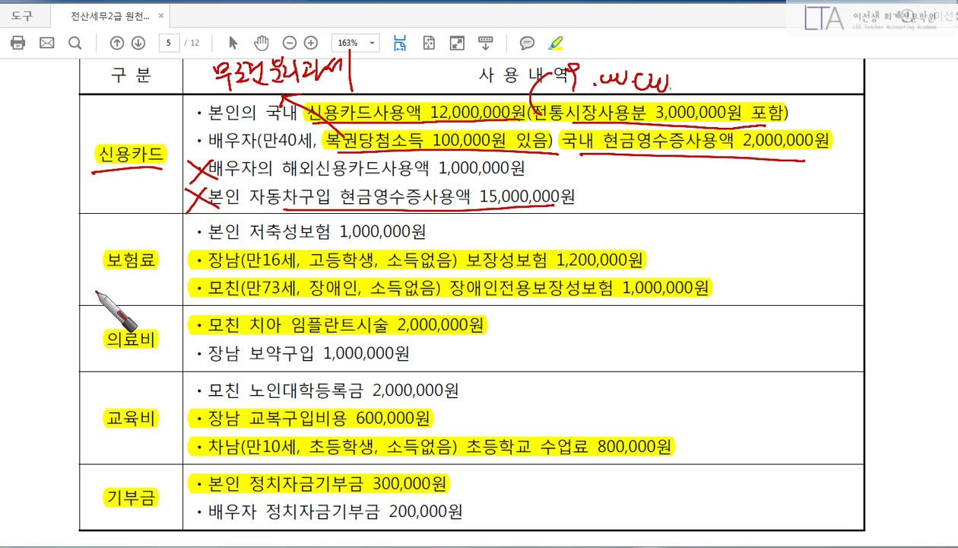
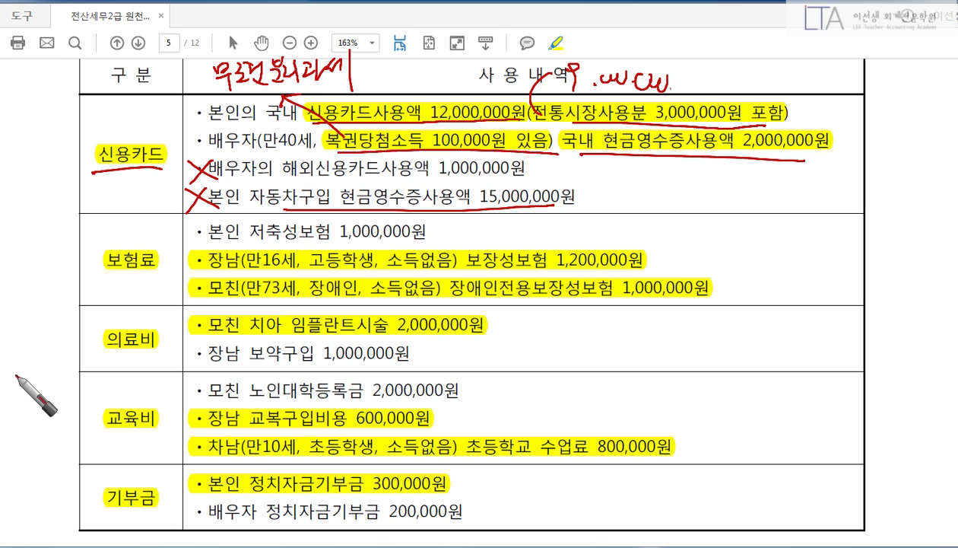
Underline the spouse's overseas card use, cross out savings insurance, and bracket the son's and mother's protection insurance.
left_click_drag(280, 177, 311, 176)
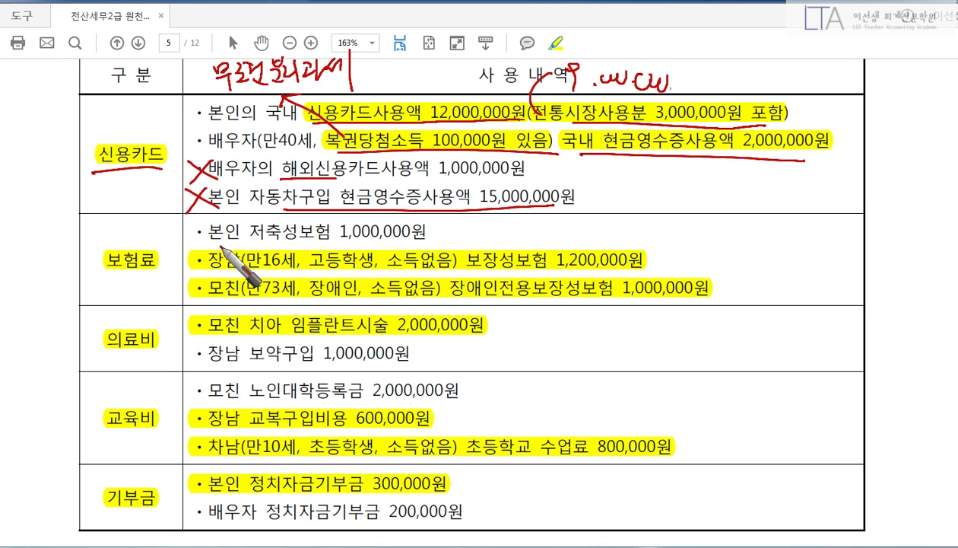
mouse_move(283, 219)
left_mouse_down()
mouse_move(261, 241)
mouse_move(292, 235)
left_mouse_up()
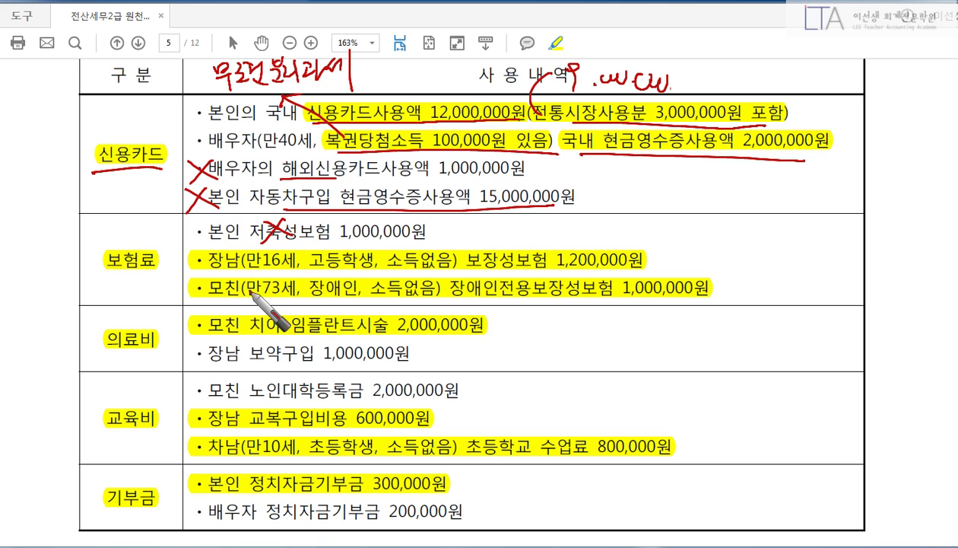
left_click_drag(498, 270, 631, 268)
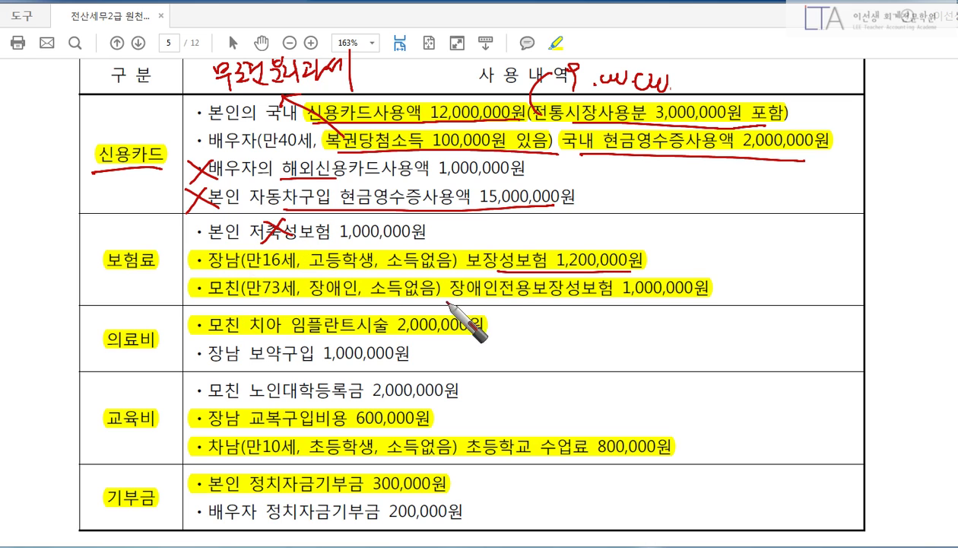
left_click_drag(472, 300, 688, 308)
mouse_move(719, 258)
left_mouse_down()
mouse_move(728, 271)
mouse_move(722, 304)
left_mouse_up()
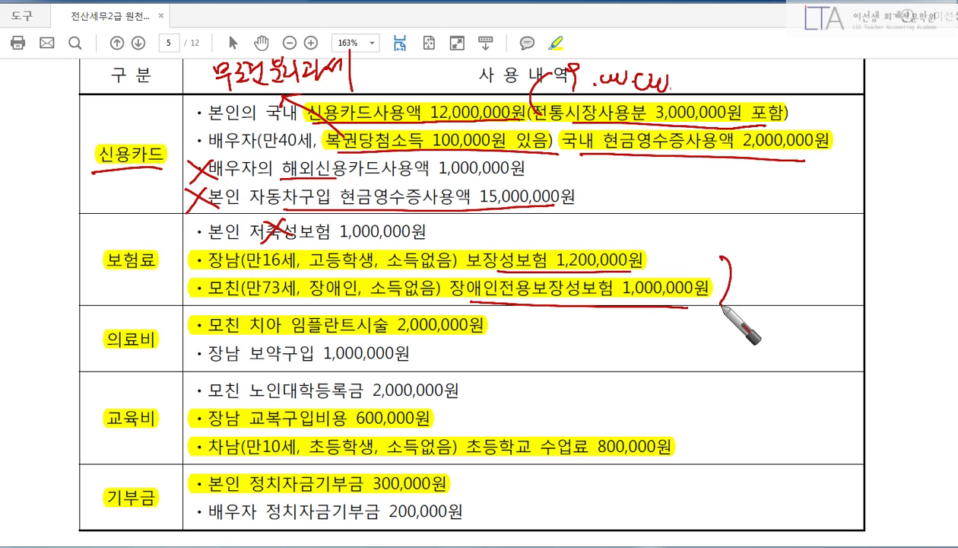
Circle the mother's disabled status, then clear the ink and return to KcLep.
left_click(761, 265)
left_click(762, 308)
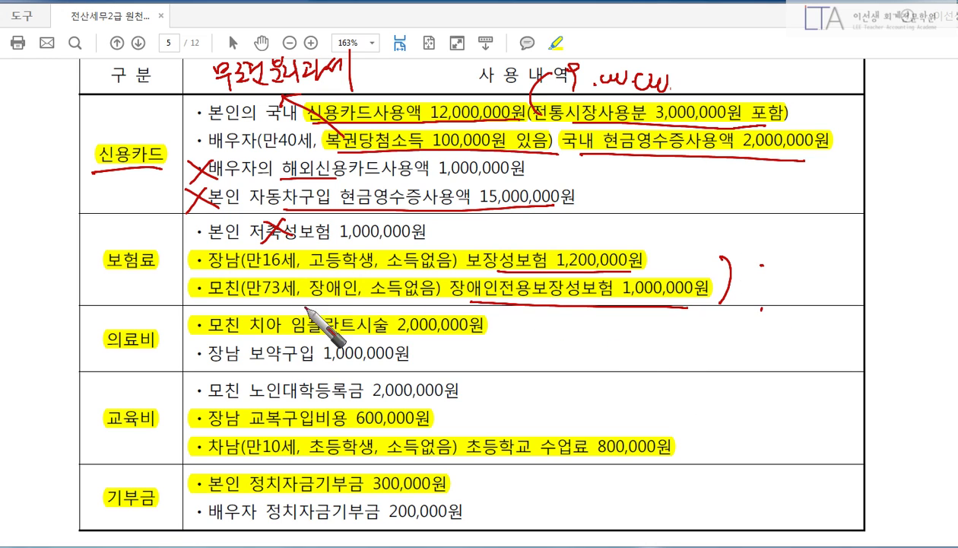
mouse_move(313, 299)
left_mouse_down()
mouse_move(347, 295)
mouse_move(312, 291)
left_mouse_up()
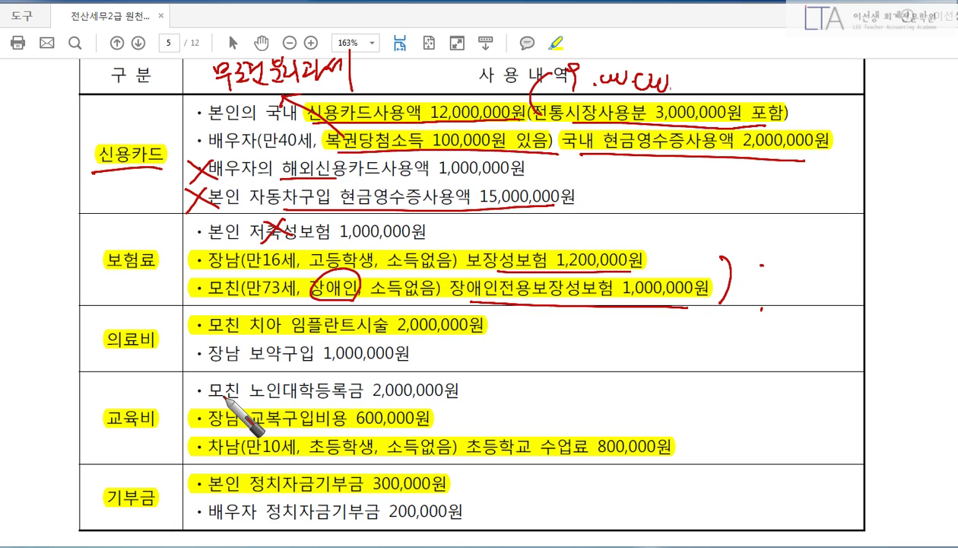
key("Escape")
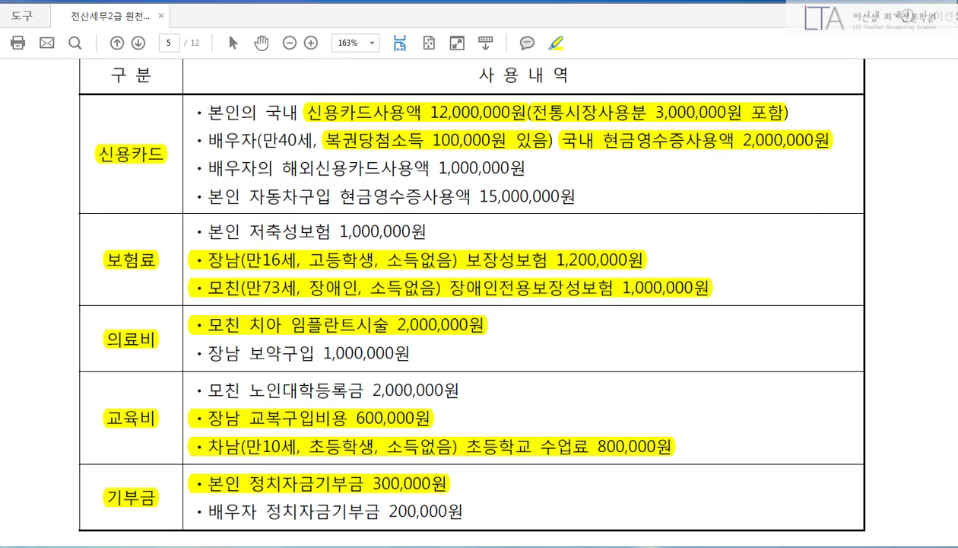
key("alt+Tab")
Enter 9,000,000 credit card, 3,000,000 traditional market and 2,000,000 cash receipts in line 42's details.
mouse_move(798, 225)
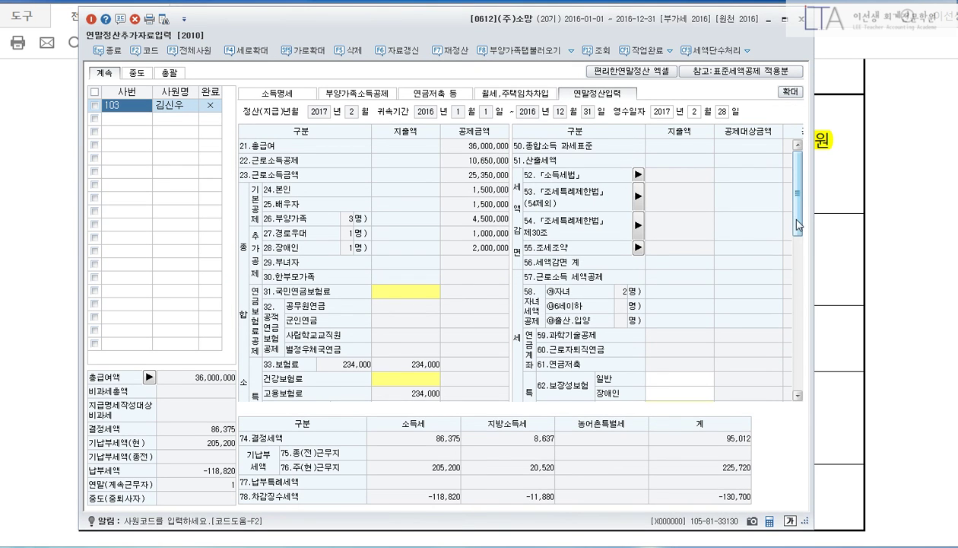
left_click_drag(798, 225, 798, 377)
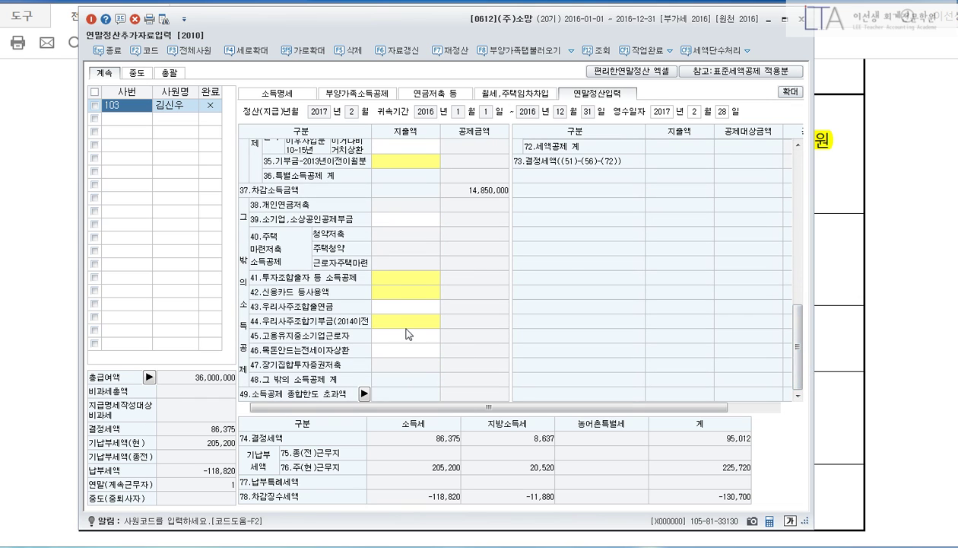
left_click(402, 295)
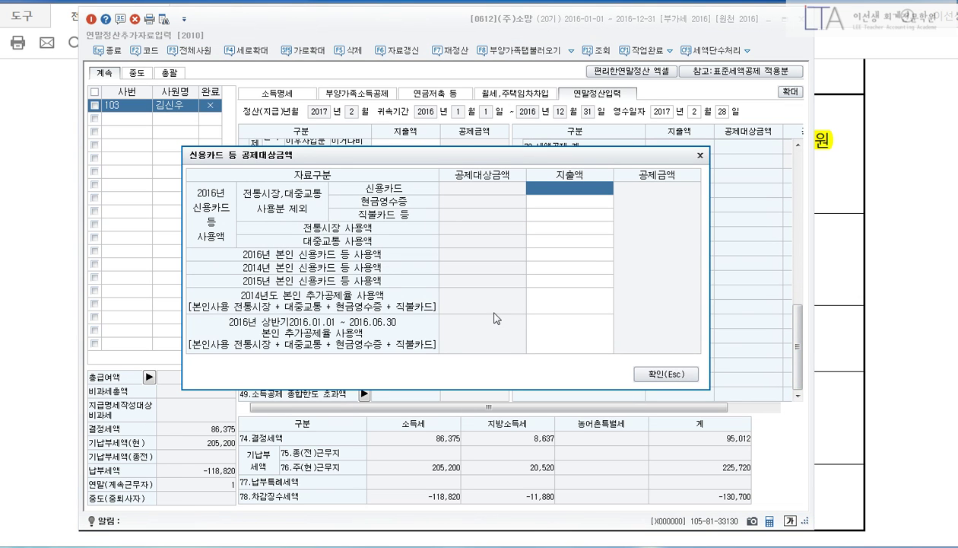
type("9000000")
key("Return")
key("Return")
key("Return")
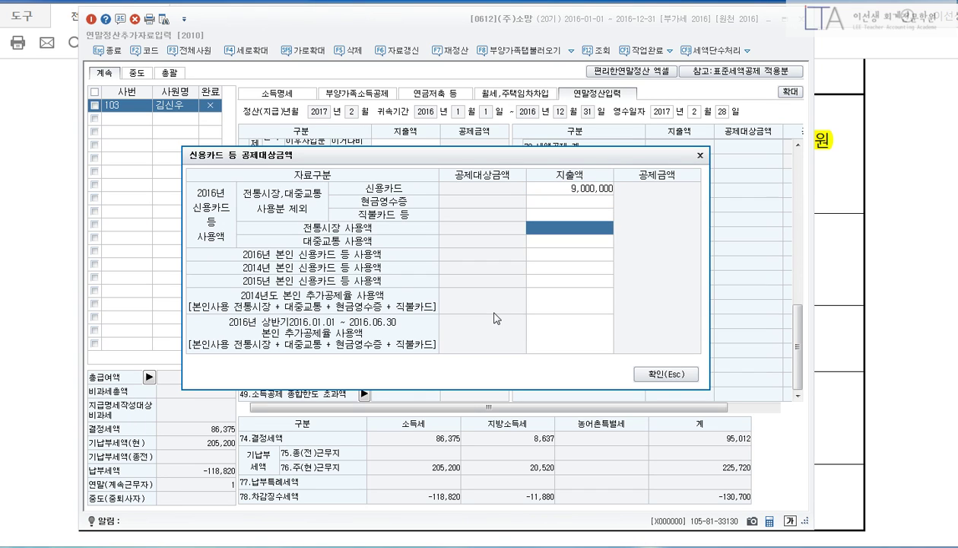
type("3,000,000")
key("Return")
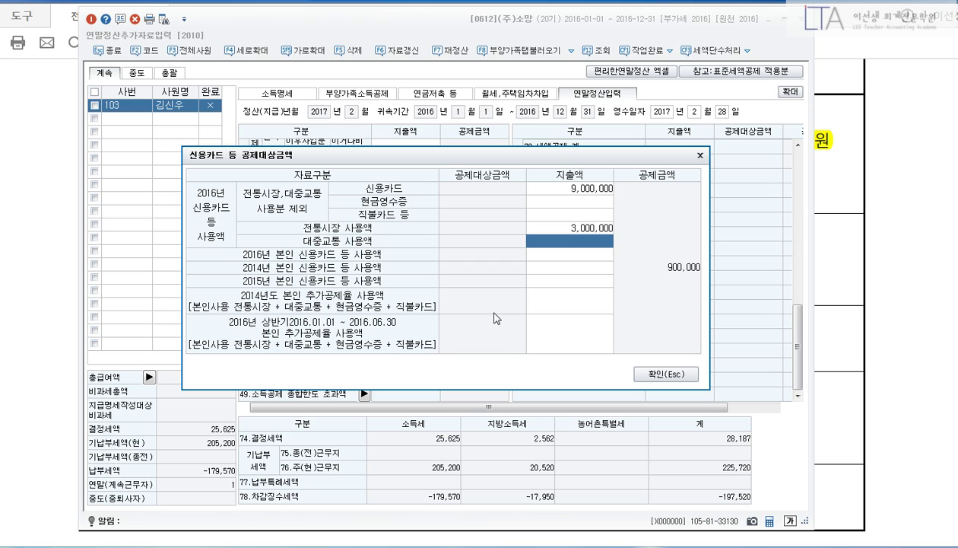
key("Up")
key("Up")
key("Up")
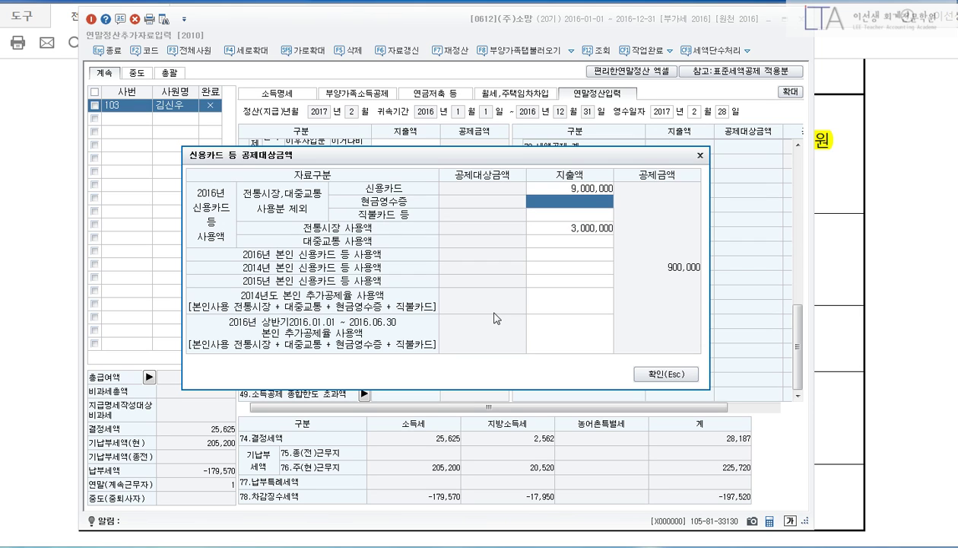
type("2000000")
key("Return")
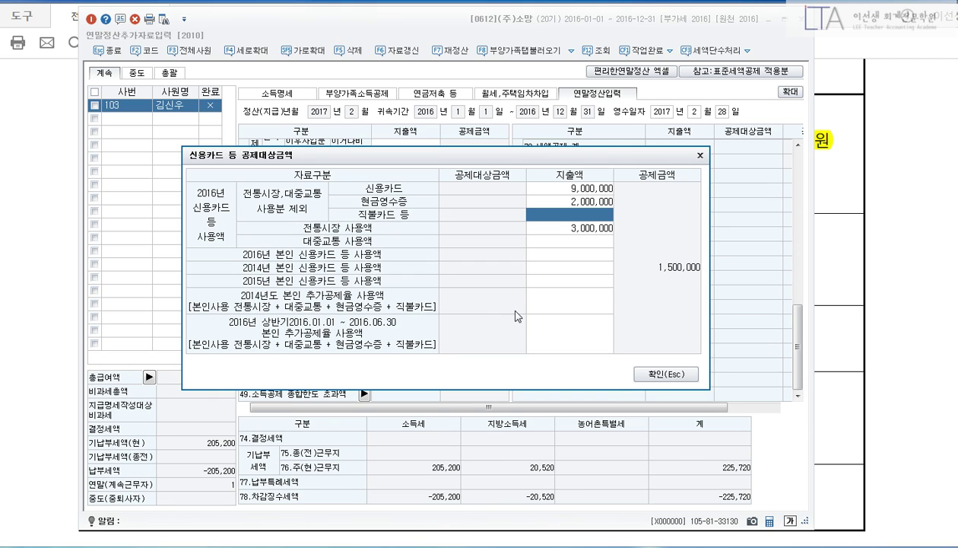
left_click(661, 375)
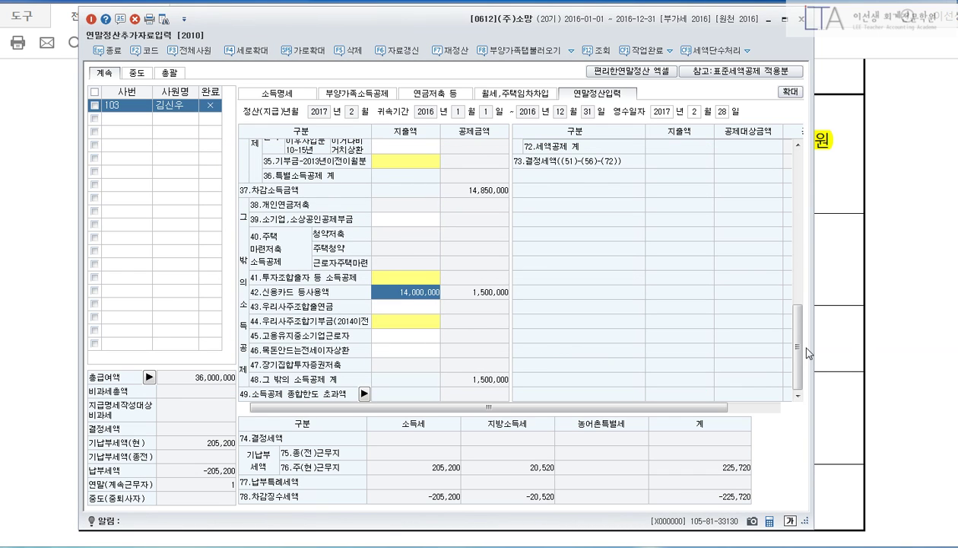
Put 1,200,000 general and 1,000,000 disabled protection insurance on line 62, then return to the exam PDF.
left_click_drag(806, 348, 805, 283)
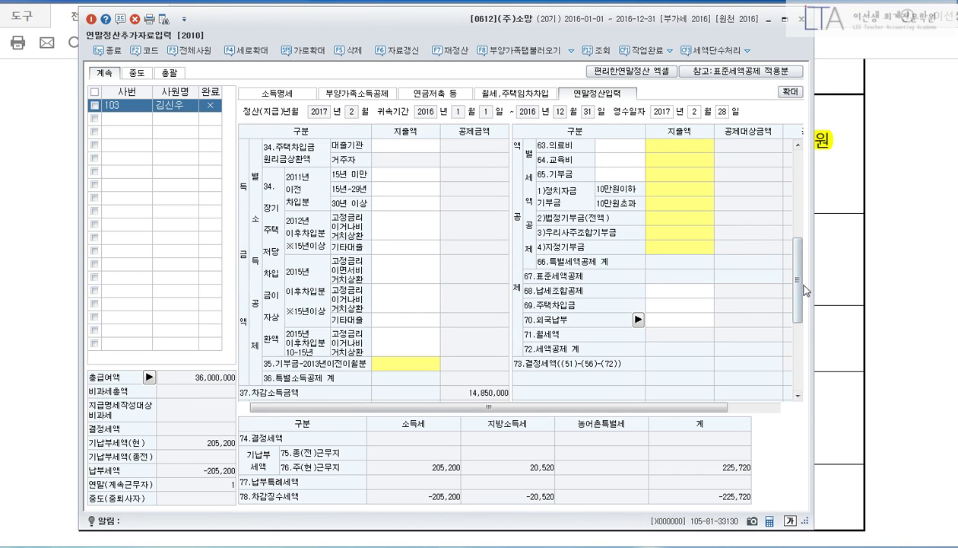
scroll(801, 290, "up", 3)
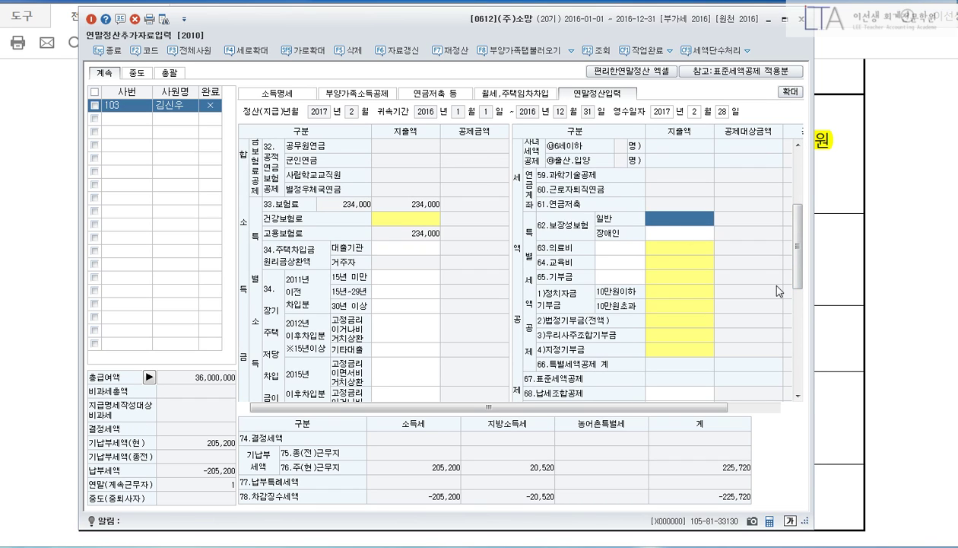
type("1200000")
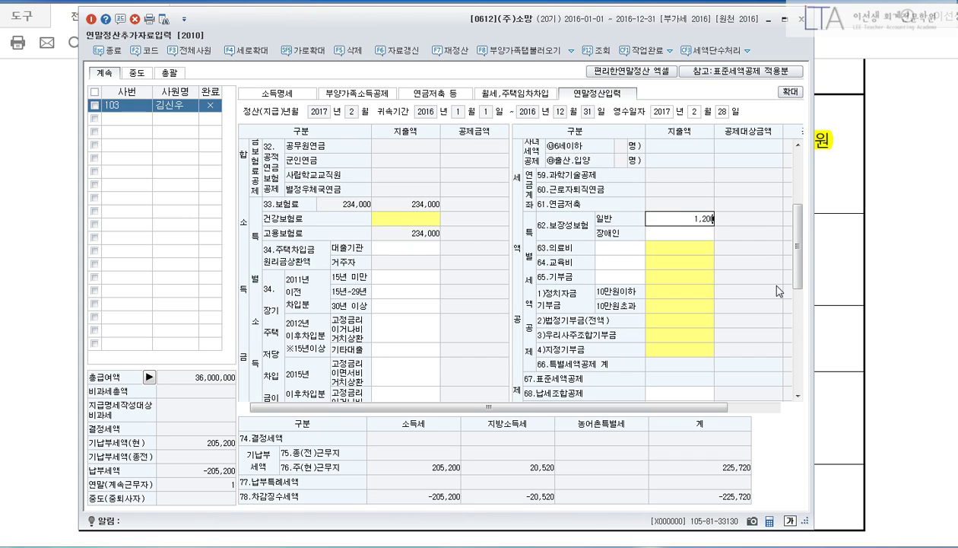
key("Return")
type("1000000")
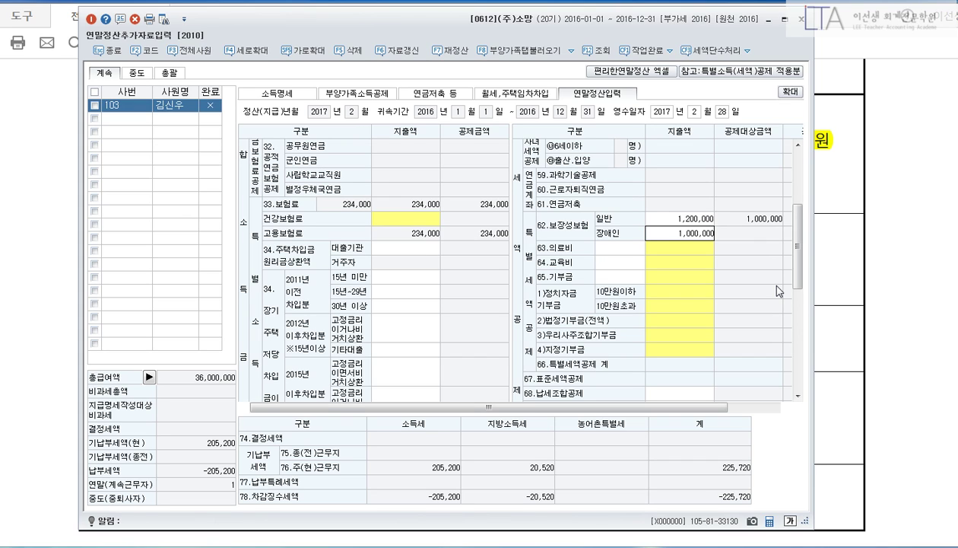
key("Return")
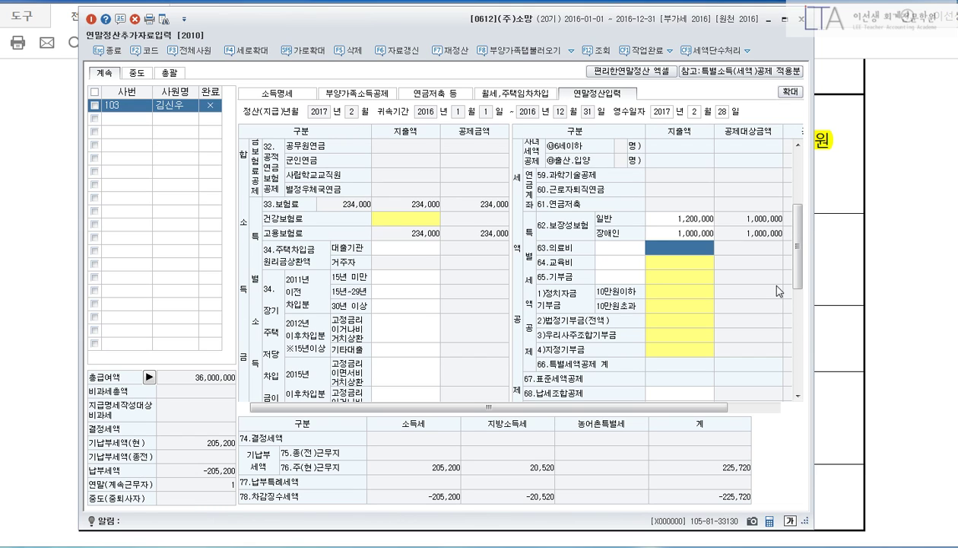
left_click(2, 202)
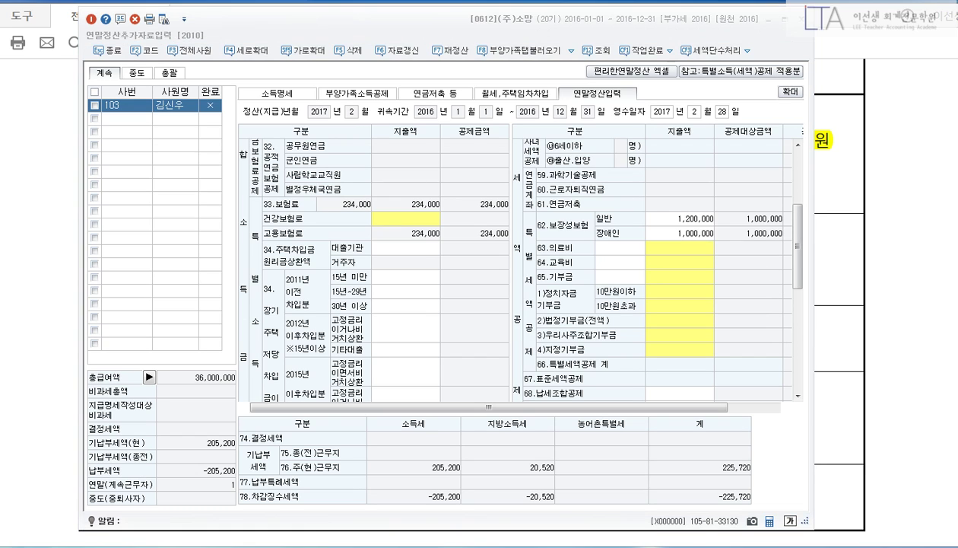
left_click(889, 276)
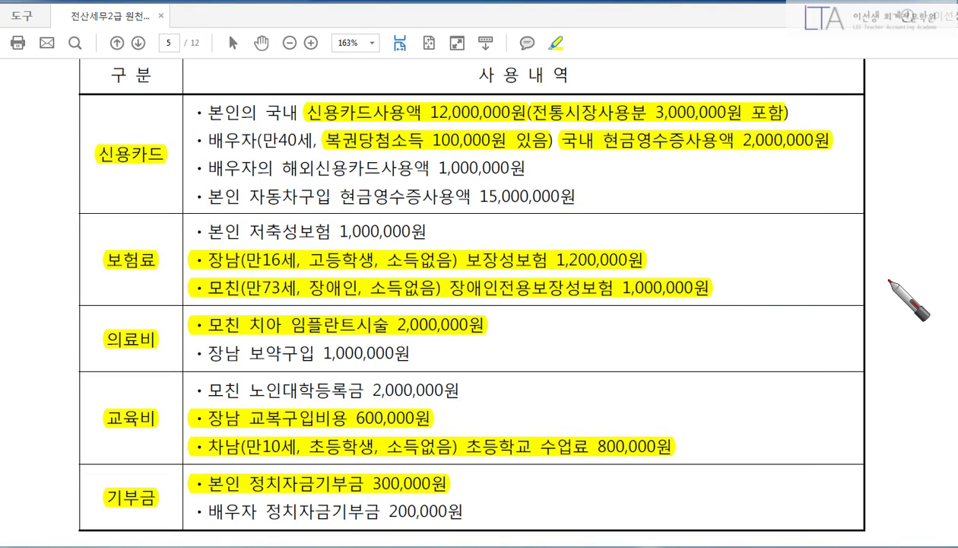
Underline the mother's 2,000,000 dental implant line, clear the ink, and go back to KcLep.
mouse_move(213, 343)
left_mouse_down()
mouse_move(473, 343)
mouse_move(539, 333)
mouse_move(546, 358)
left_mouse_up()
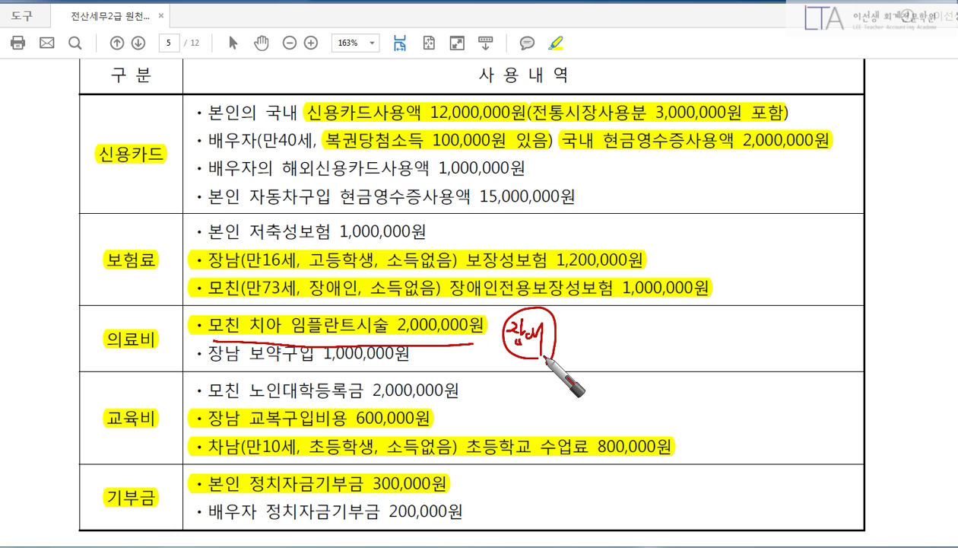
key("Escape")
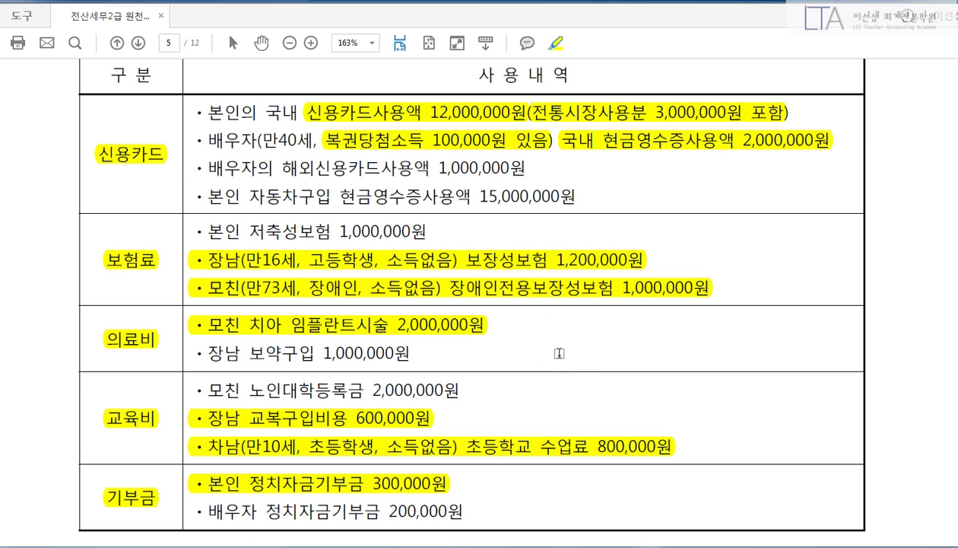
key("alt+Tab")
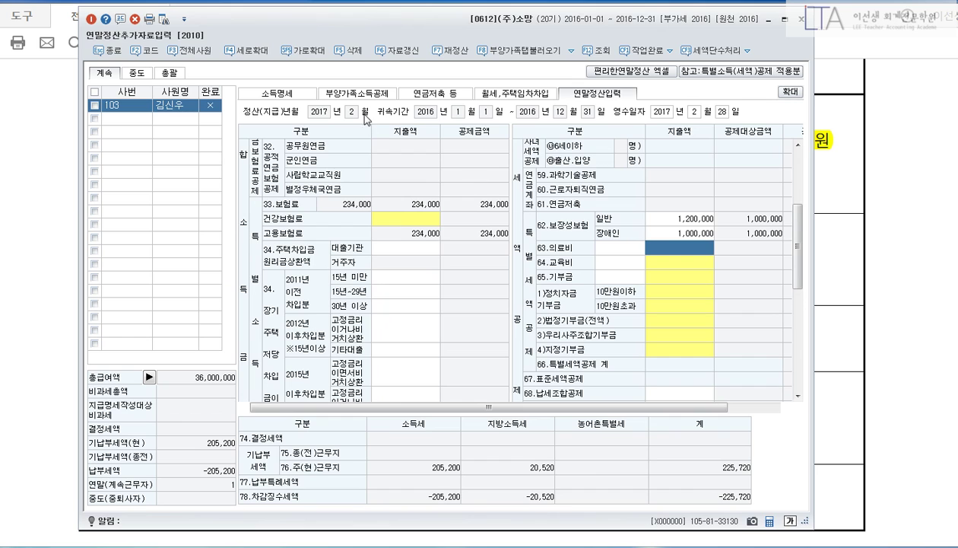
Check the mother's row in the dependents details, then return to the settlement entries.
left_click(353, 94)
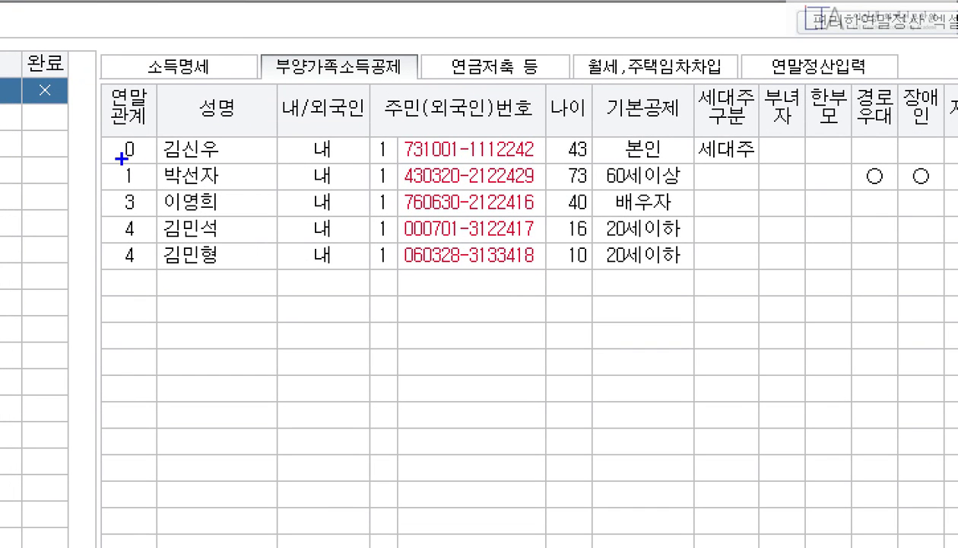
left_click_drag(121, 158, 953, 187)
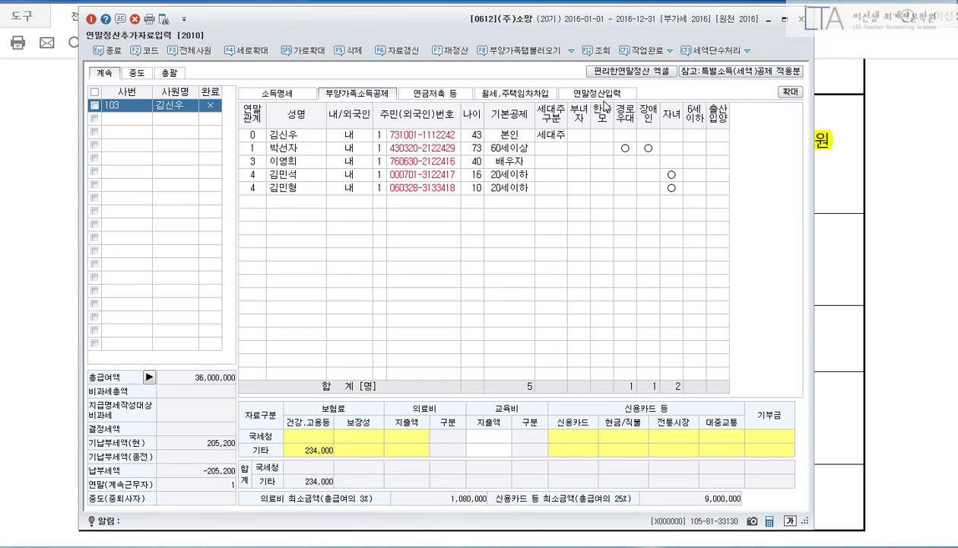
left_click(845, 72)
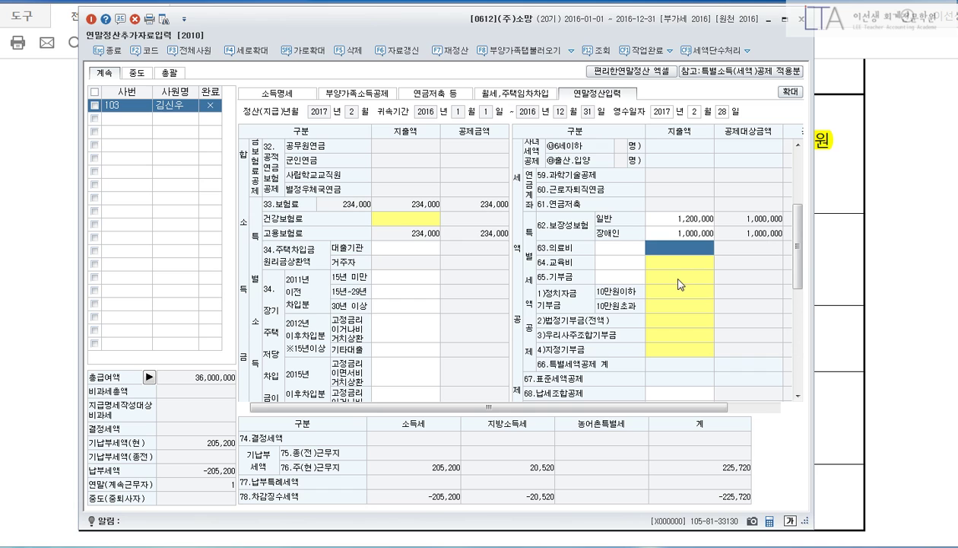
Enter the mother's 2,000,000 disabled-person medical expense on line 63, then bring the exam paper back.
key("Return")
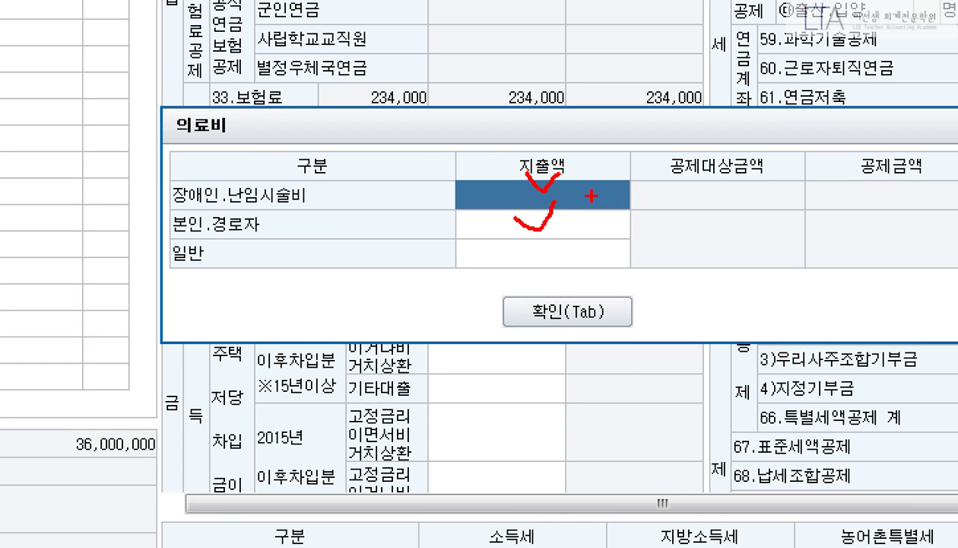
key("Escape")
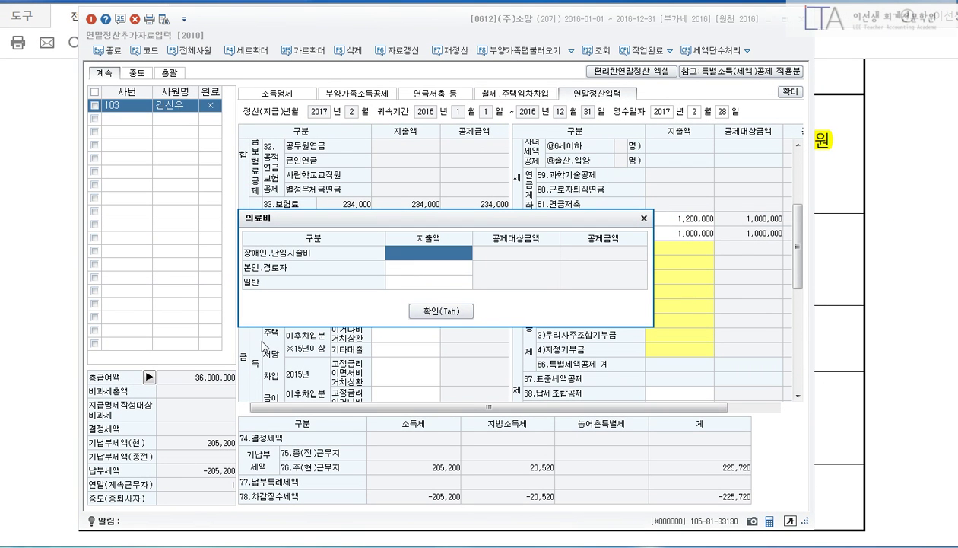
type("2000000")
key("Return")
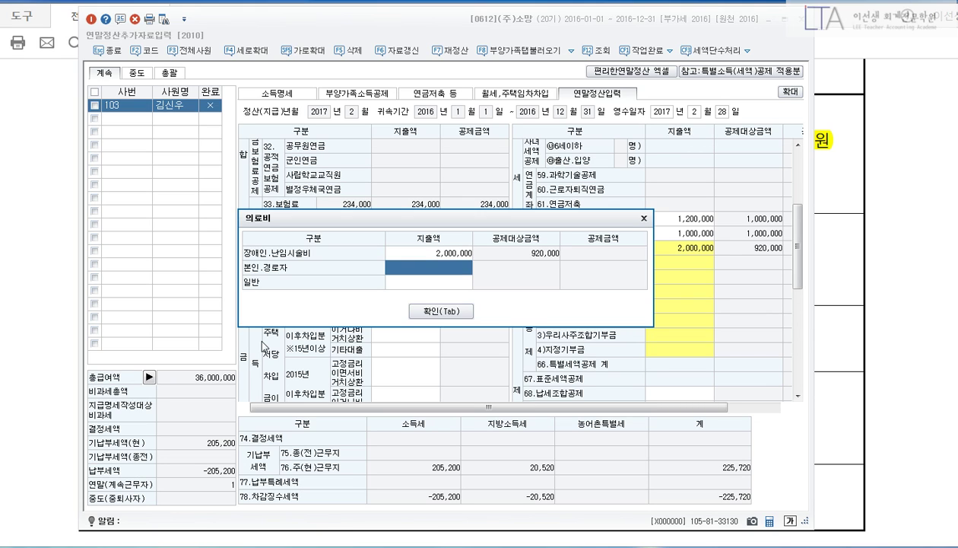
left_click(440, 311)
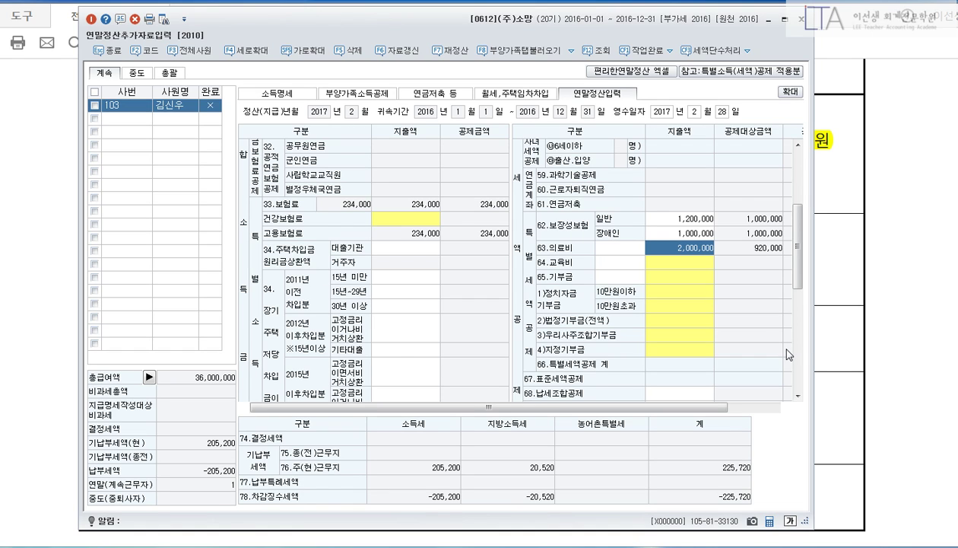
left_click(879, 241)
scroll(886, 302, "down", 4)
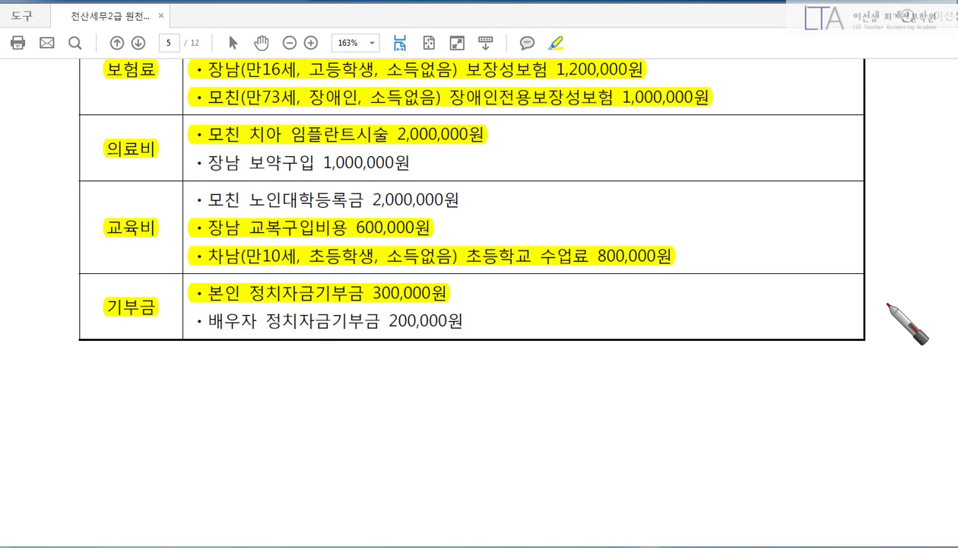
left_click_drag(357, 226, 529, 227)
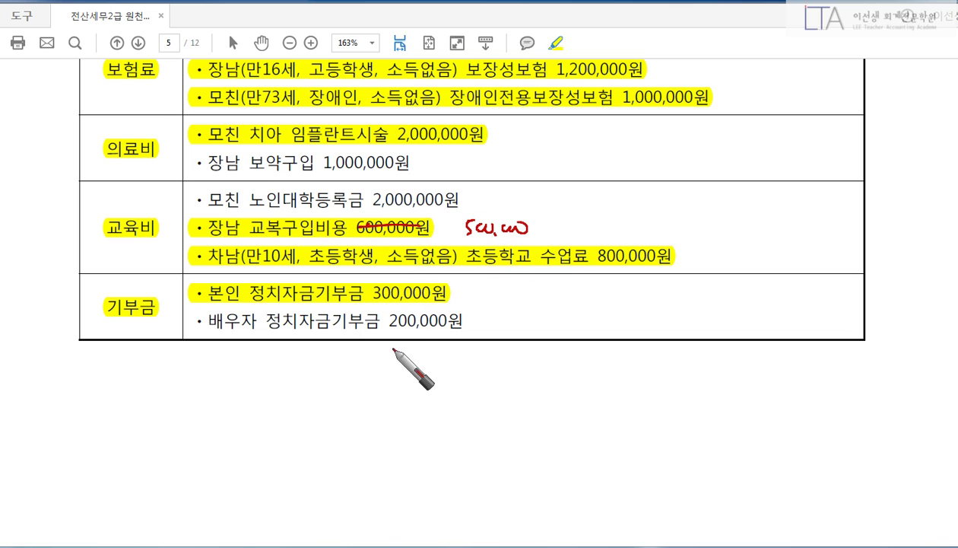
left_click_drag(245, 267, 519, 279)
left_click_drag(658, 287, 673, 302)
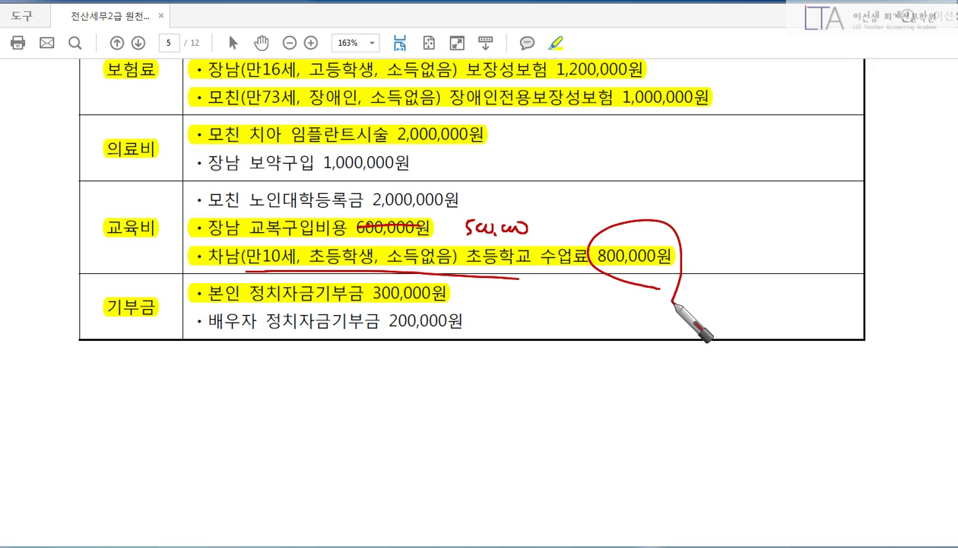
mouse_move(487, 253)
left_mouse_down()
mouse_move(460, 261)
mouse_move(474, 273)
left_mouse_up()
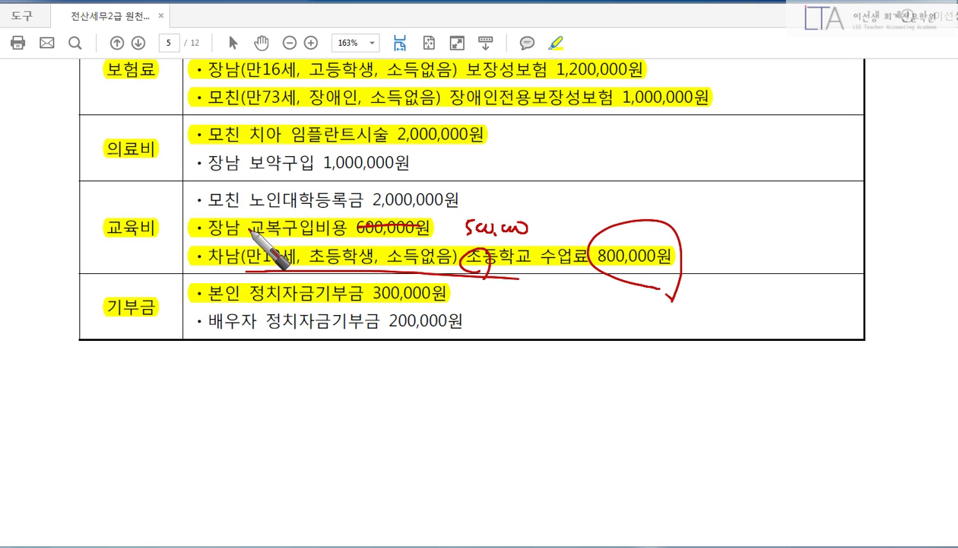
left_click_drag(266, 242, 352, 243)
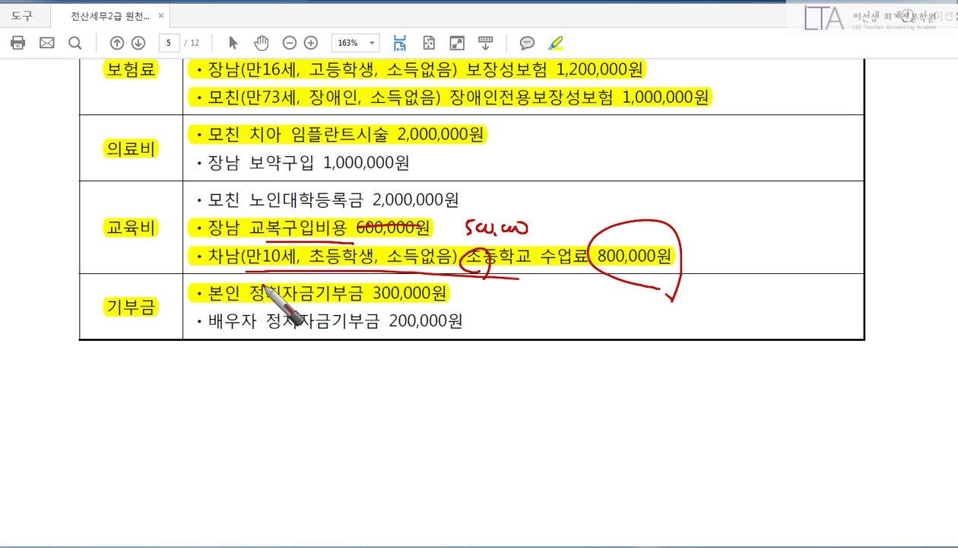
mouse_move(649, 213)
left_mouse_down()
mouse_move(689, 212)
mouse_move(683, 263)
left_mouse_up()
left_click_drag(747, 235, 820, 243)
mouse_move(821, 262)
left_mouse_down()
mouse_move(776, 199)
mouse_move(812, 286)
left_mouse_up()
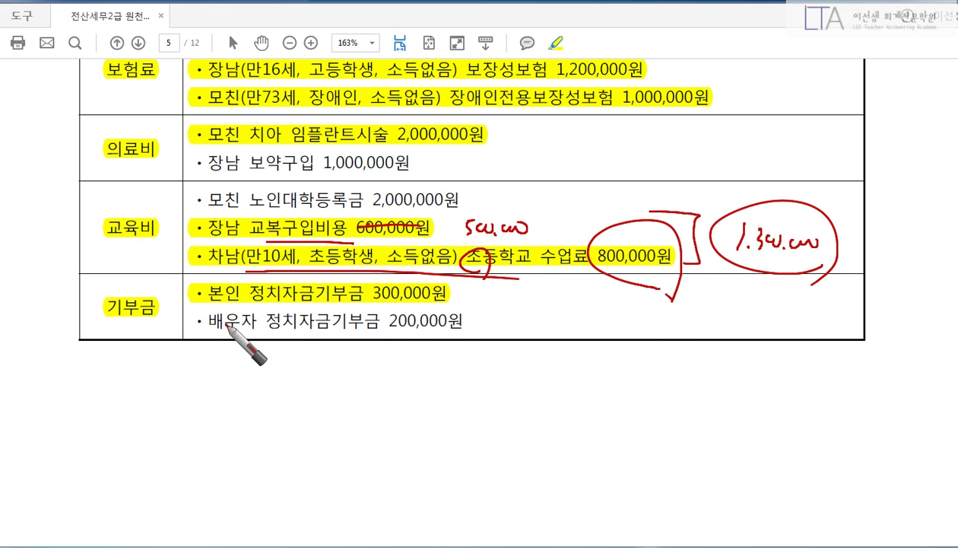
mouse_move(224, 308)
left_mouse_down()
mouse_move(449, 307)
mouse_move(426, 307)
left_mouse_up()
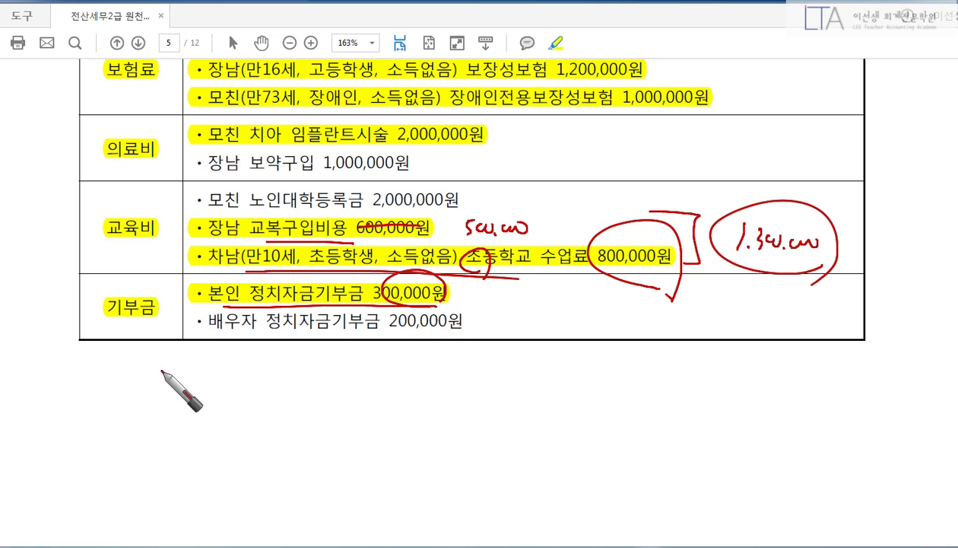
mouse_move(95, 361)
left_mouse_down()
mouse_move(116, 359)
mouse_move(108, 379)
mouse_move(128, 390)
mouse_move(283, 362)
mouse_move(300, 372)
mouse_move(342, 372)
mouse_move(358, 360)
mouse_move(379, 373)
left_mouse_up()
mouse_move(183, 375)
left_mouse_down()
mouse_move(200, 427)
mouse_move(225, 414)
mouse_move(235, 426)
mouse_move(279, 412)
left_mouse_up()
left_click_drag(287, 409, 301, 432)
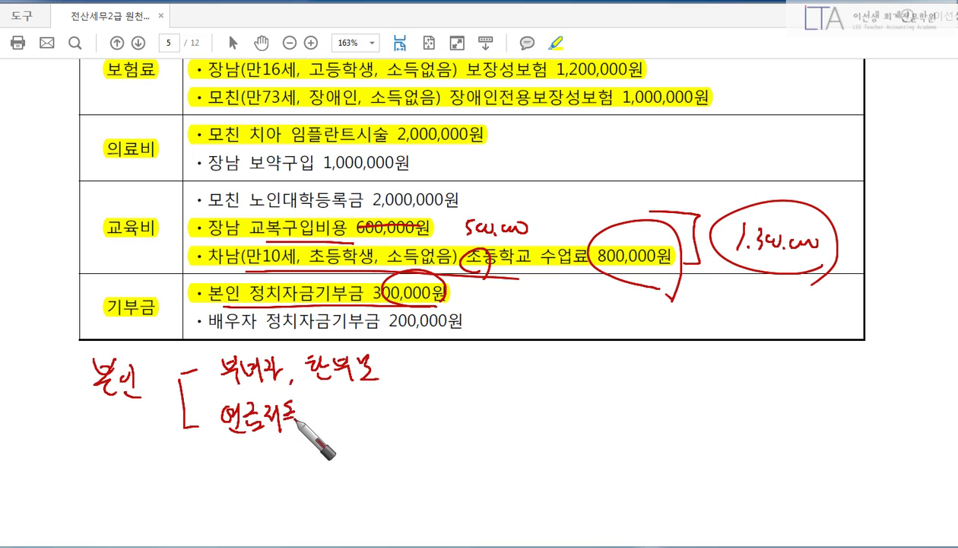
mouse_move(185, 428)
left_mouse_down()
mouse_move(215, 477)
mouse_move(234, 458)
mouse_move(257, 471)
mouse_move(272, 456)
mouse_move(304, 469)
mouse_move(327, 451)
mouse_move(314, 461)
mouse_move(389, 454)
mouse_move(389, 473)
left_mouse_up()
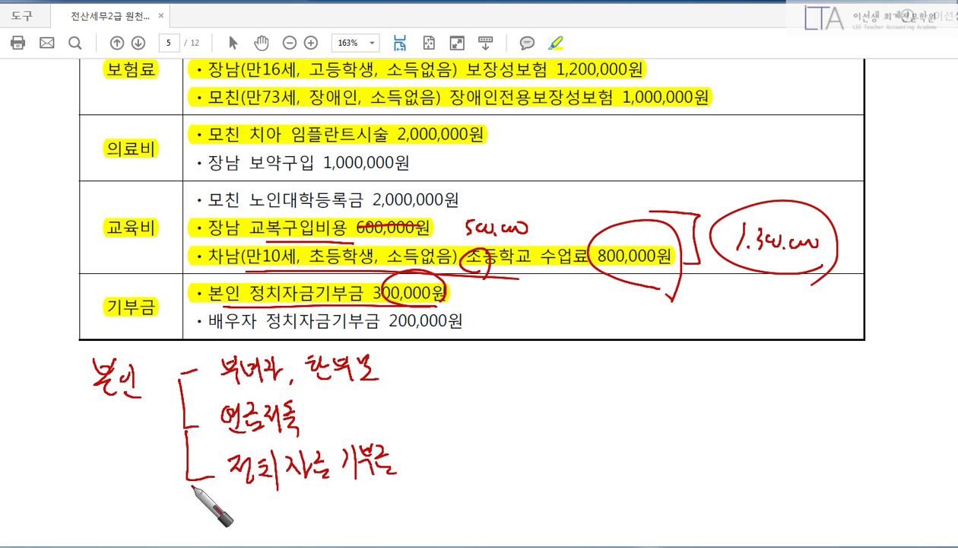
mouse_move(190, 485)
left_mouse_down()
mouse_move(213, 522)
mouse_move(257, 512)
mouse_move(262, 523)
mouse_move(262, 513)
mouse_move(285, 521)
mouse_move(308, 509)
mouse_move(328, 521)
mouse_move(374, 502)
mouse_move(396, 524)
left_mouse_up()
left_click_drag(405, 488, 415, 525)
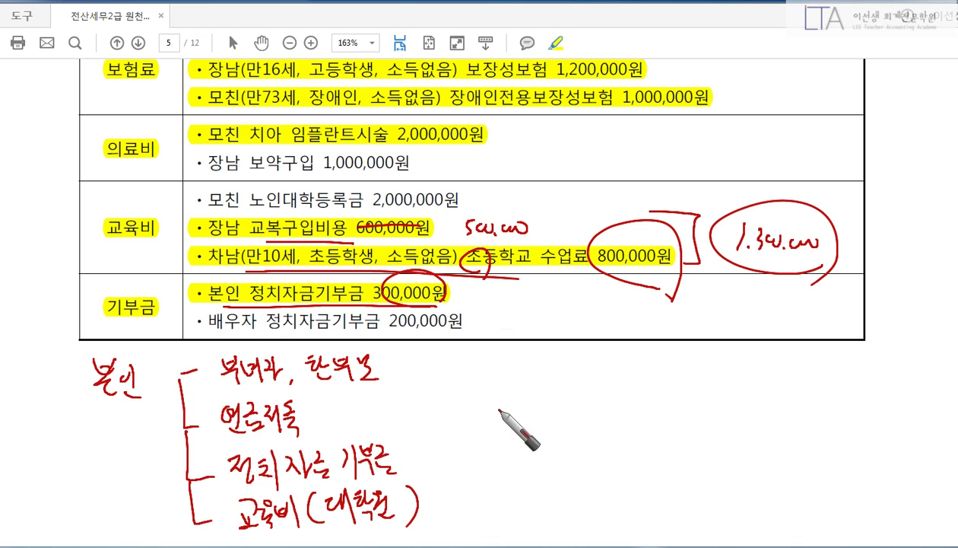
left_click_drag(496, 420, 525, 418)
left_click_drag(514, 403, 514, 440)
mouse_move(574, 410)
left_mouse_down()
mouse_move(622, 402)
mouse_move(616, 426)
left_mouse_up()
left_click_drag(628, 392, 647, 425)
mouse_move(654, 390)
left_mouse_down()
mouse_move(655, 422)
mouse_move(669, 422)
left_mouse_up()
mouse_move(680, 384)
left_mouse_down()
mouse_move(681, 430)
mouse_move(700, 426)
left_mouse_up()
left_click_drag(715, 391, 724, 407)
left_click_drag(708, 411, 732, 411)
left_click_drag(715, 417, 734, 425)
left_click_drag(736, 391, 736, 407)
left_click_drag(747, 381, 747, 411)
left_click_drag(731, 415, 753, 416)
left_click_drag(764, 376, 752, 437)
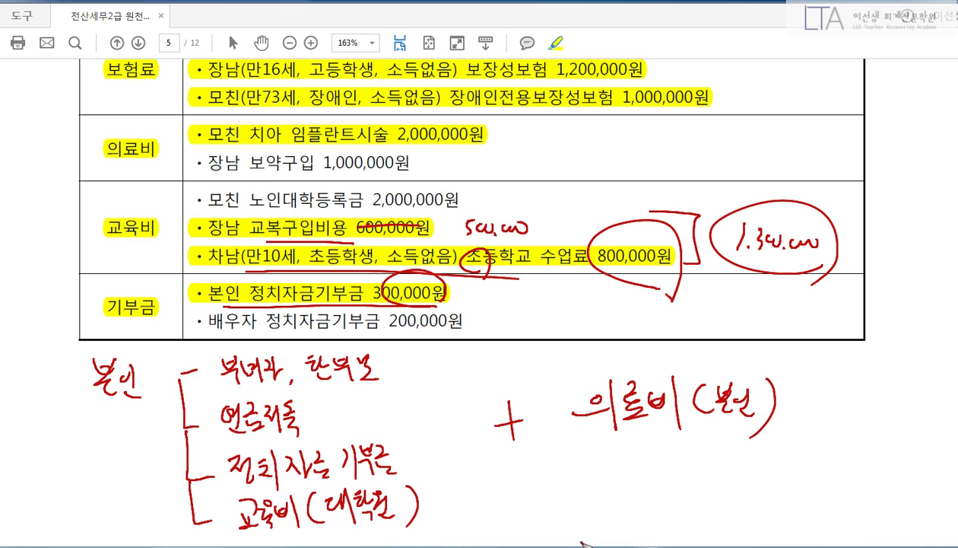
key("Escape")
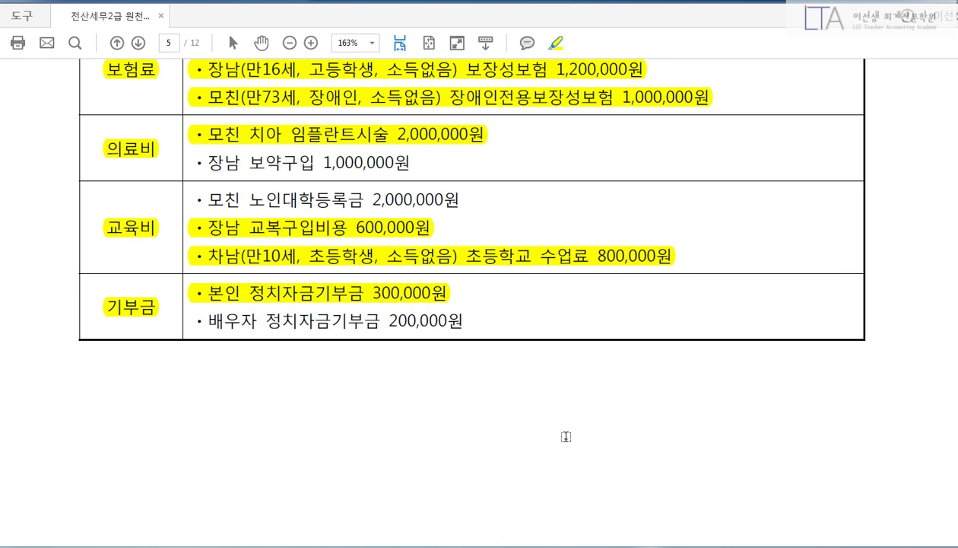
Enter 1,300,000 under 초중고 in the 64.교육비 breakdown and apply it.
key("alt+Tab")
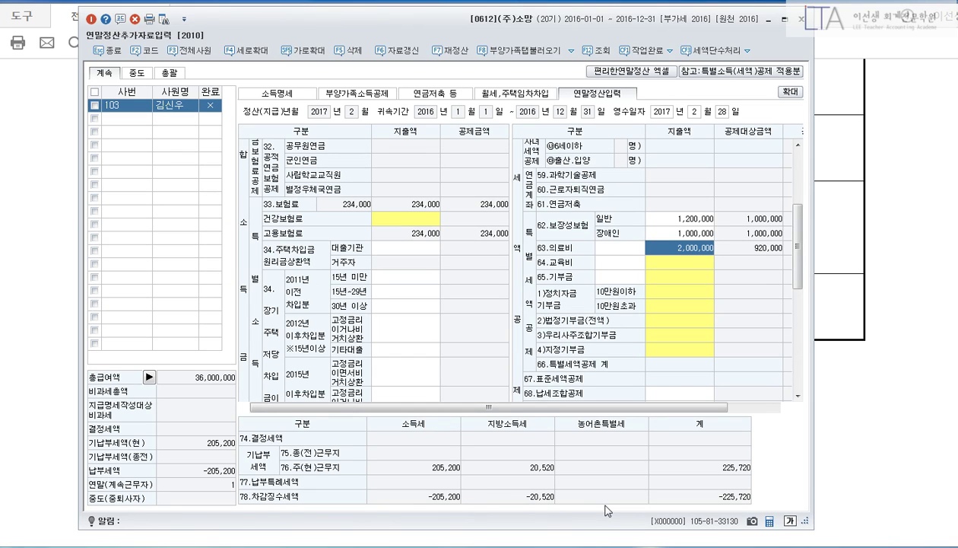
left_click(696, 264)
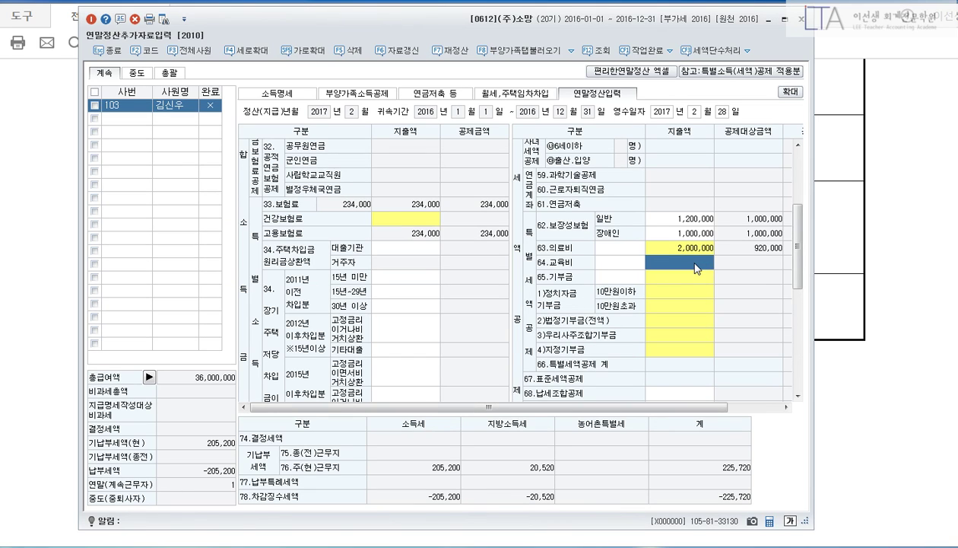
left_click(695, 266)
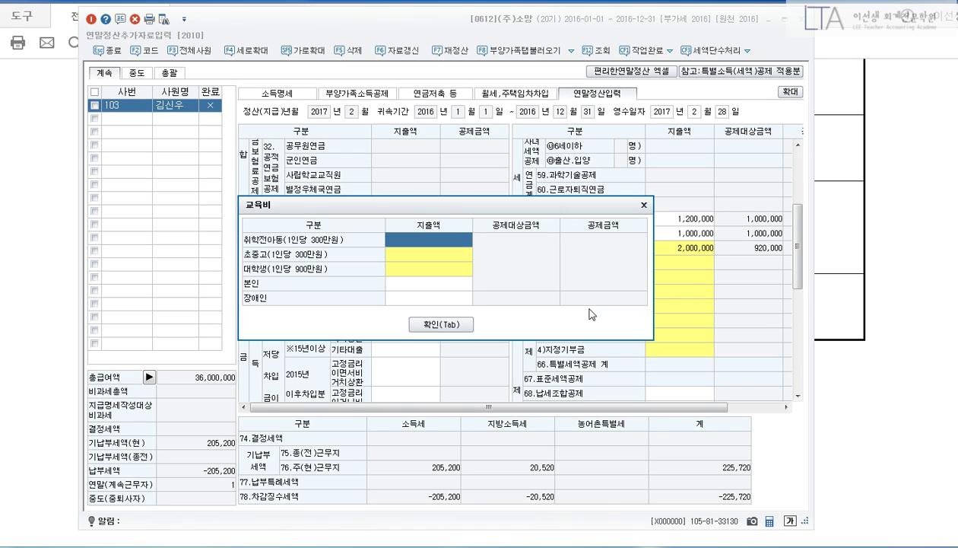
key("Return")
key("Return")
type("300")
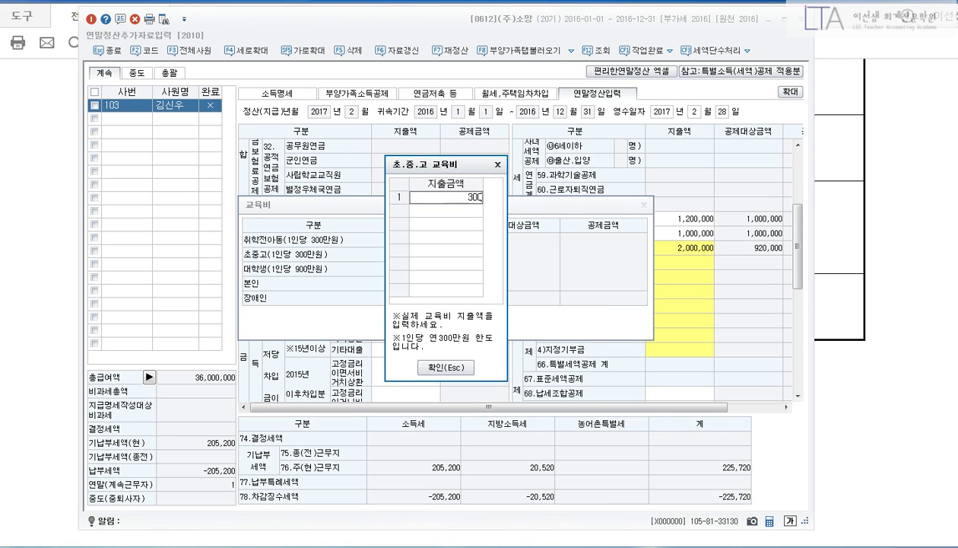
type("300000")
key("Return")
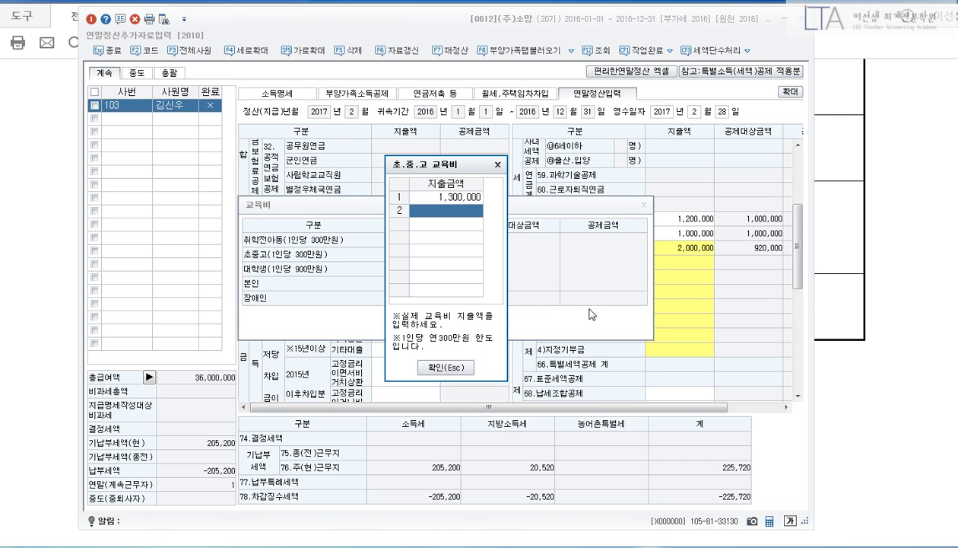
left_click(456, 367)
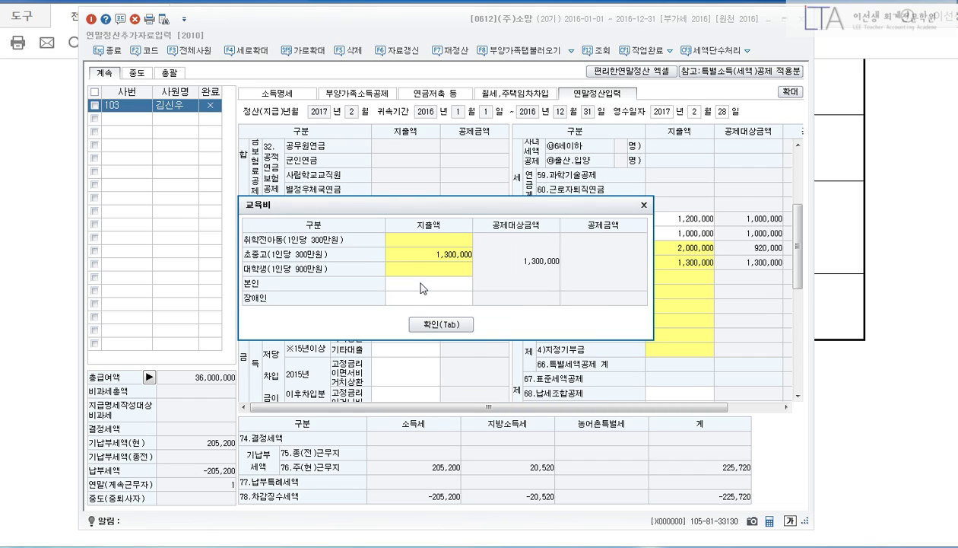
left_click(444, 323)
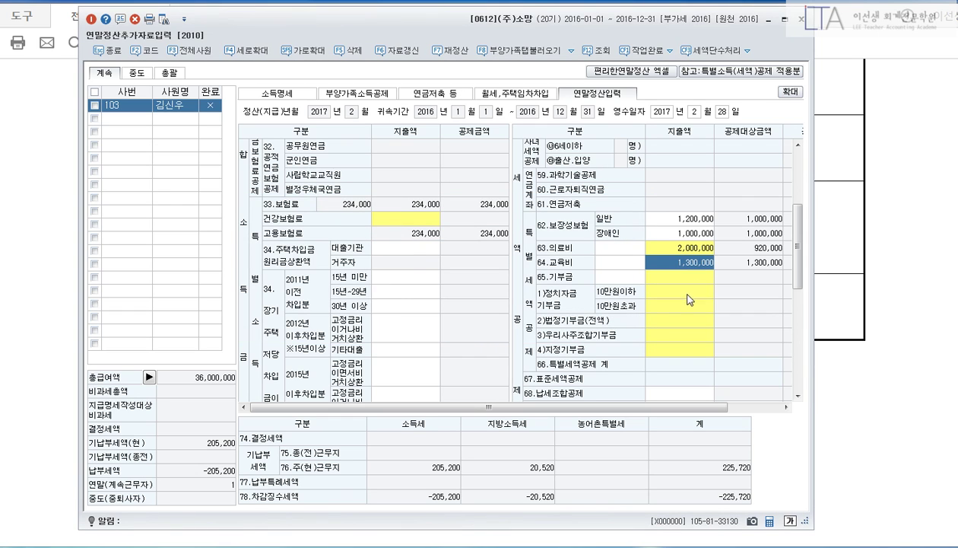
left_click(688, 293)
Enter political donations of 100,000 up to 10만원 and 200,000 above in the 기부금 breakdown.
key("Return")
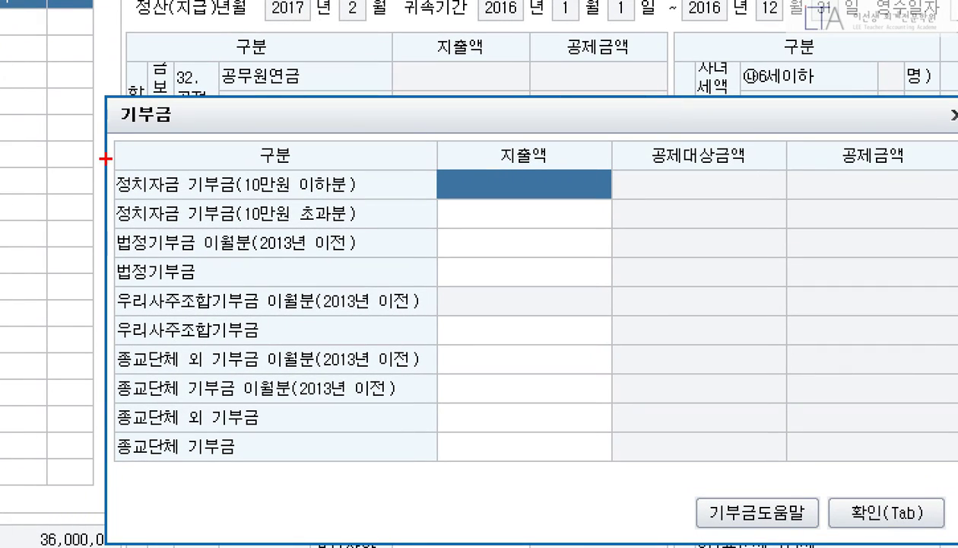
left_click_drag(106, 159, 604, 232)
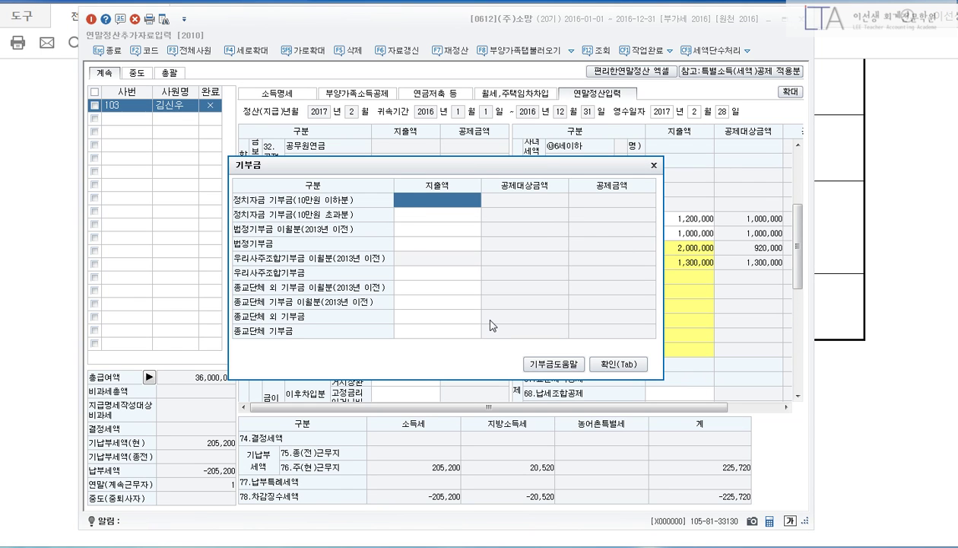
key("Return")
type("200000")
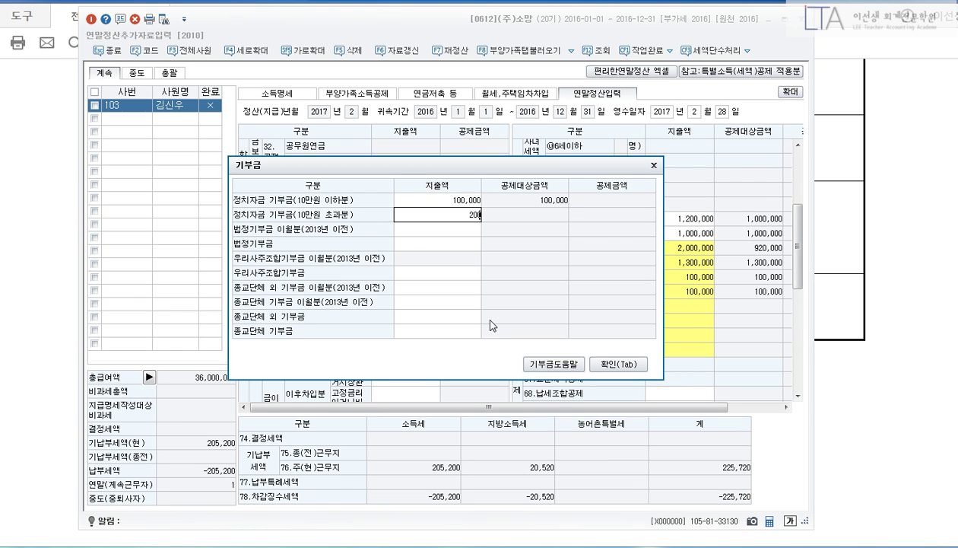
key("Return")
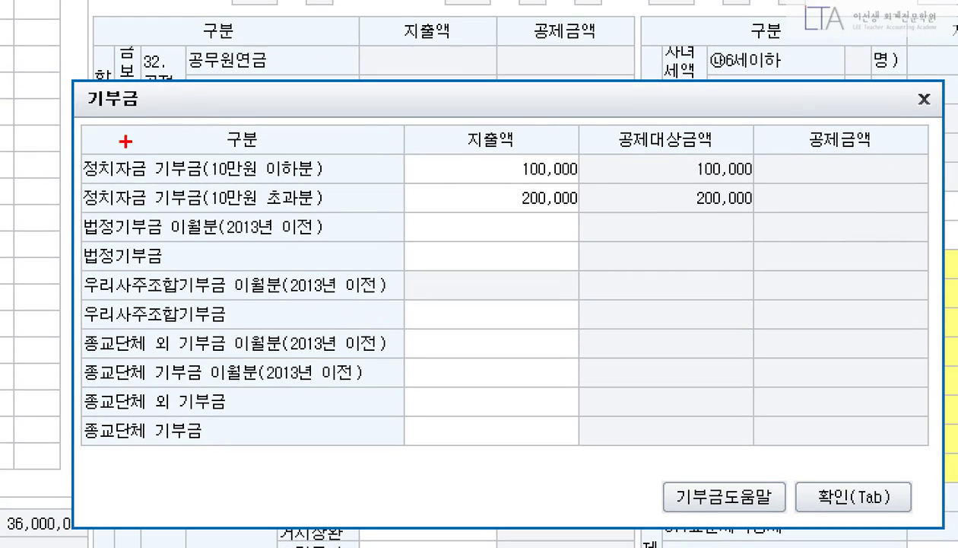
mouse_move(66, 106)
left_mouse_down()
mouse_move(205, 142)
mouse_move(815, 197)
left_mouse_up()
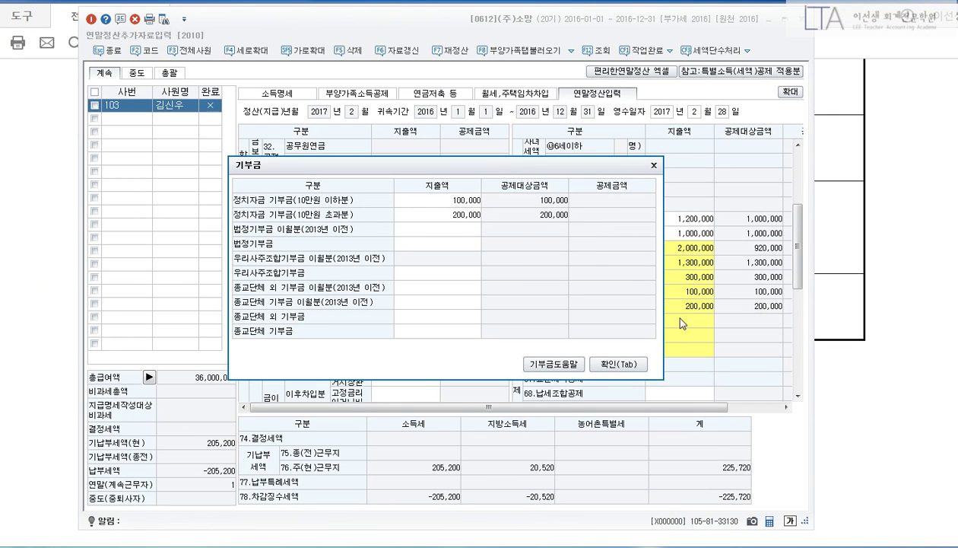
left_click(619, 364)
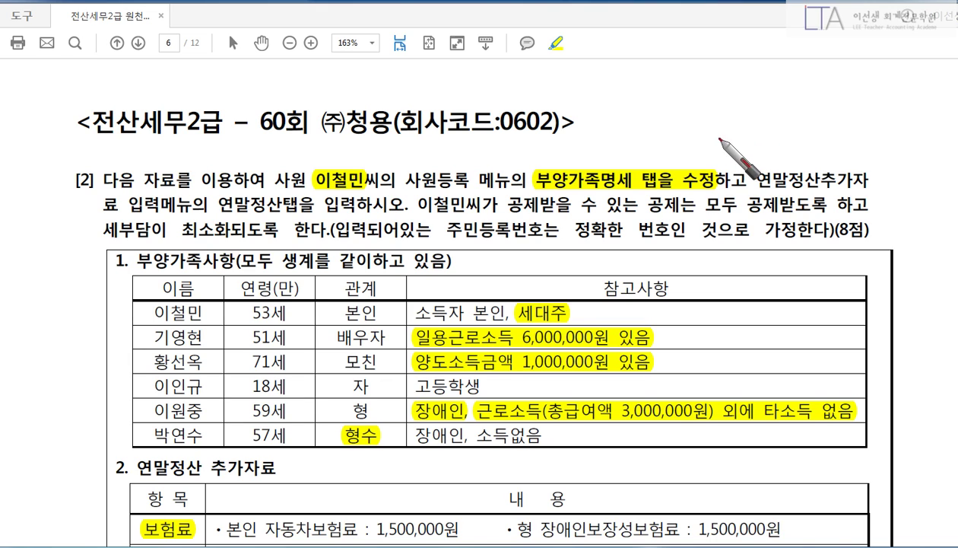
Mark the employee's name, the 수정 instruction, the dependents list and the spouse's and mother's income notes.
left_click_drag(315, 190, 371, 193)
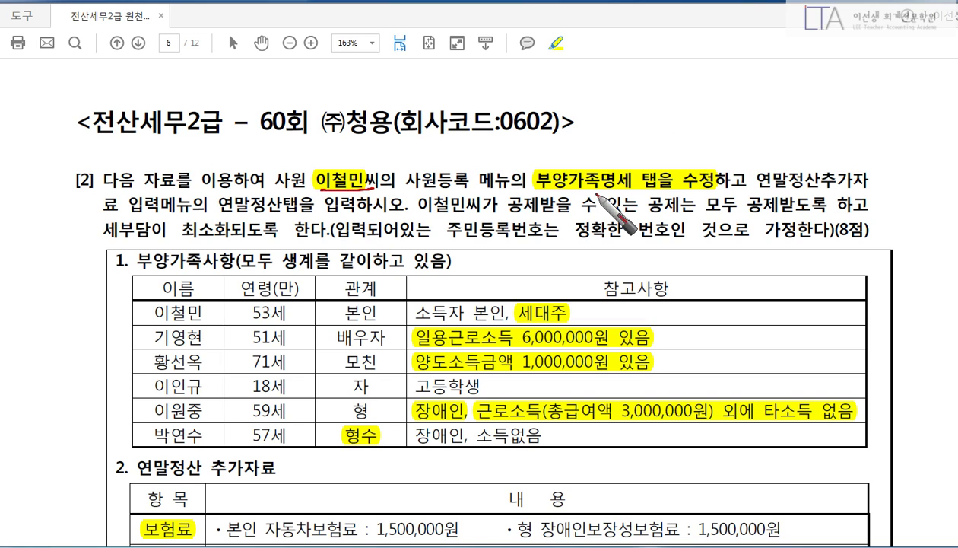
mouse_move(536, 194)
left_mouse_down()
mouse_move(718, 196)
mouse_move(711, 164)
mouse_move(719, 204)
left_mouse_up()
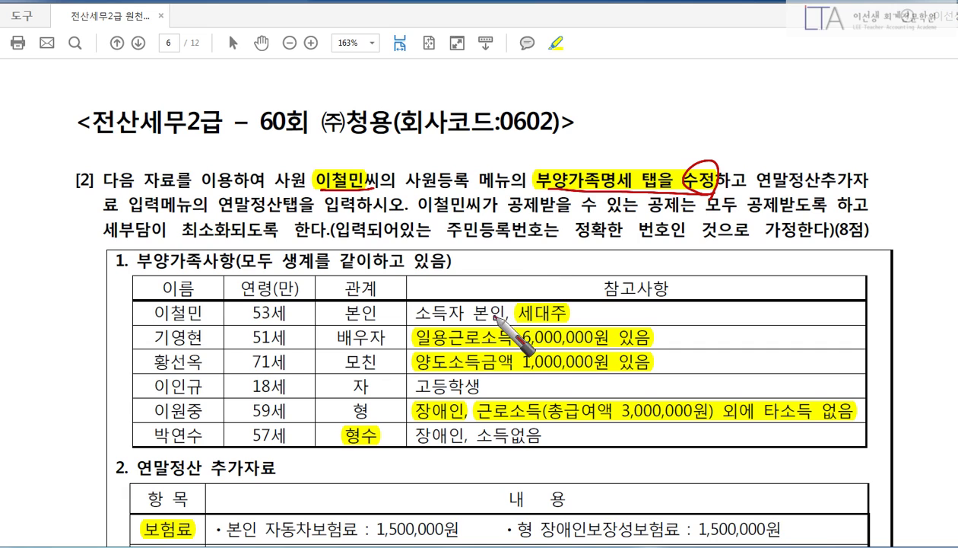
left_click_drag(134, 281, 136, 427)
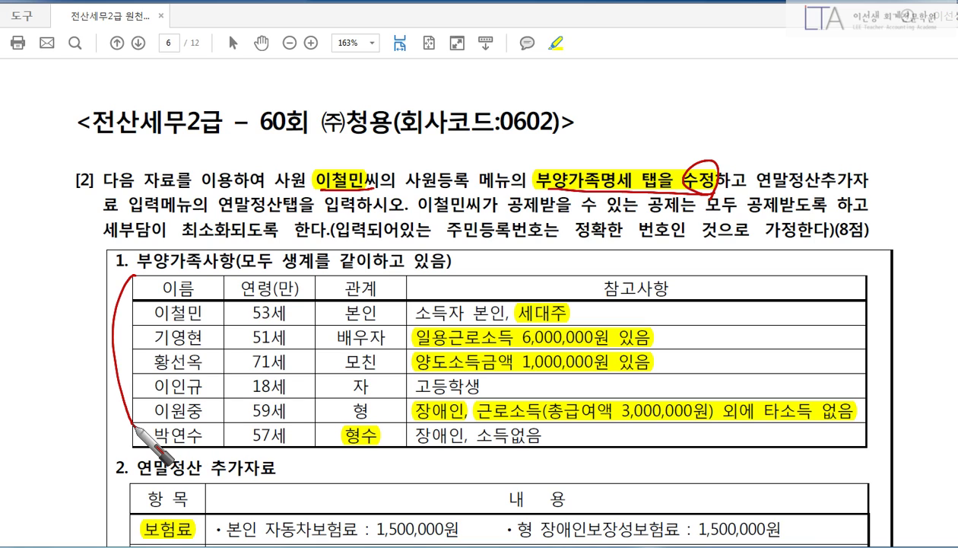
left_click_drag(567, 318, 520, 320)
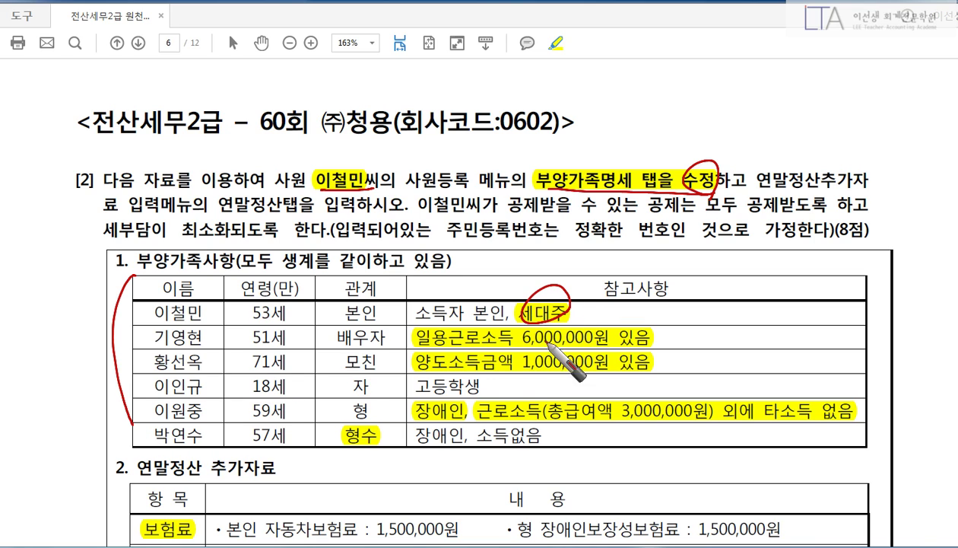
left_click(668, 337)
left_click(667, 363)
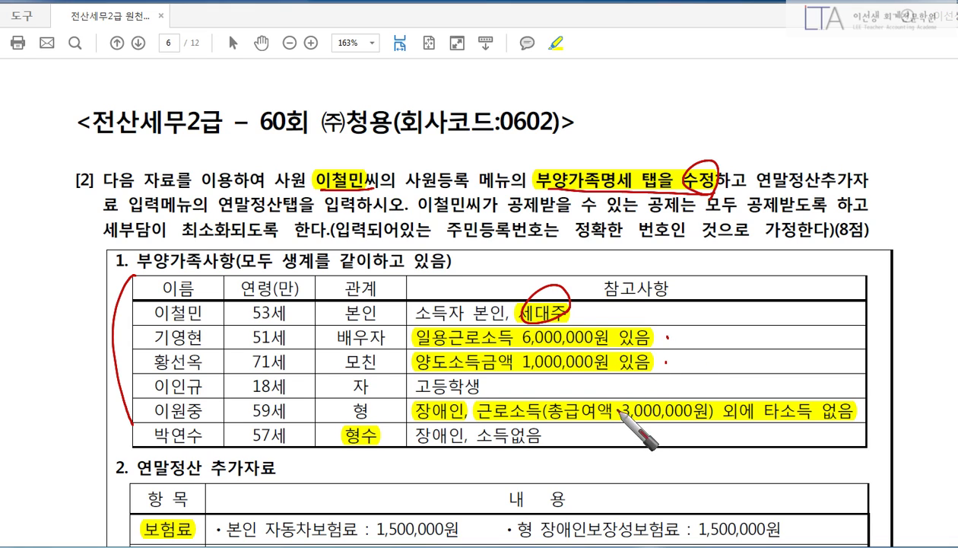
left_click_drag(670, 332, 669, 365)
left_click(694, 332)
left_click(691, 364)
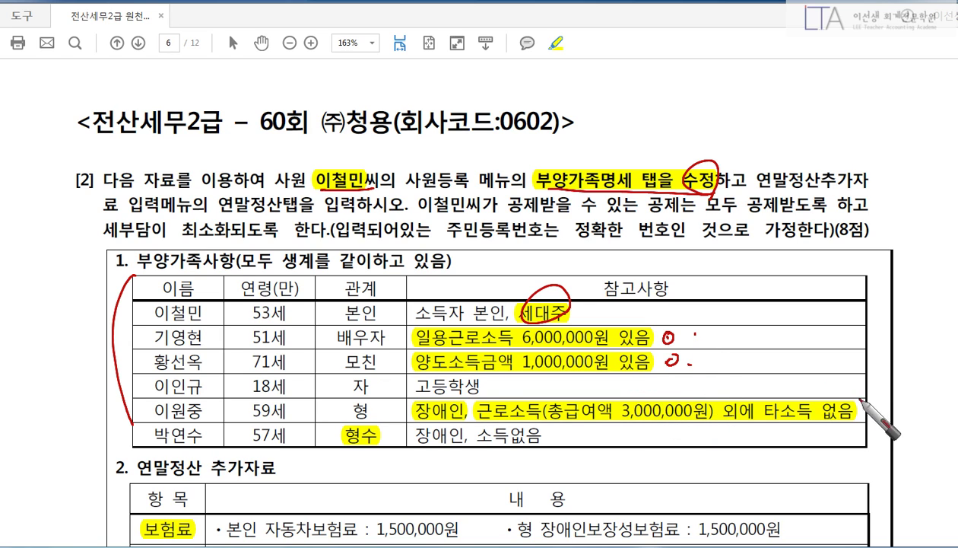
Underline the brother's 3,000,000원 salary, strike the sister-in-law's row, then clear the ink and return to KcLep.
left_click_drag(567, 416, 713, 417)
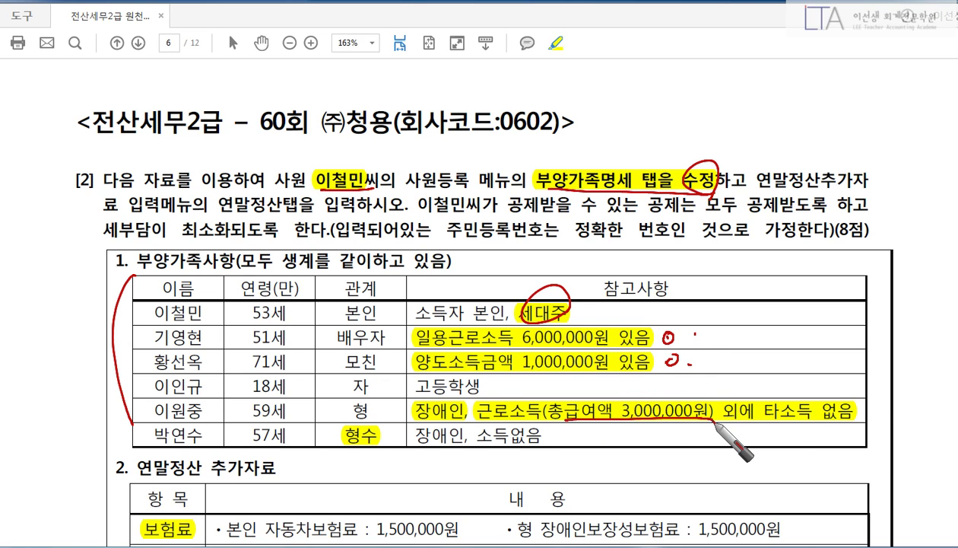
left_click_drag(860, 415, 878, 410)
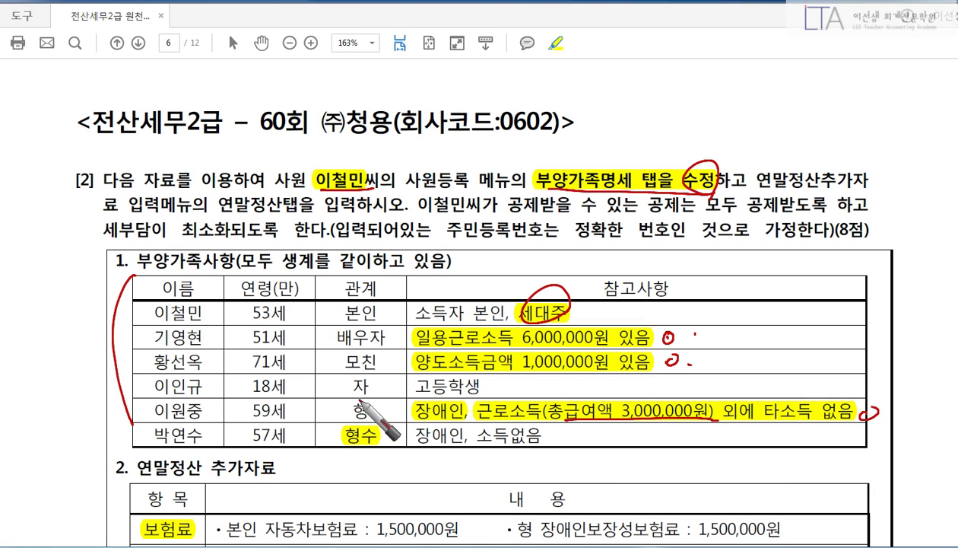
left_click_drag(152, 432, 541, 437)
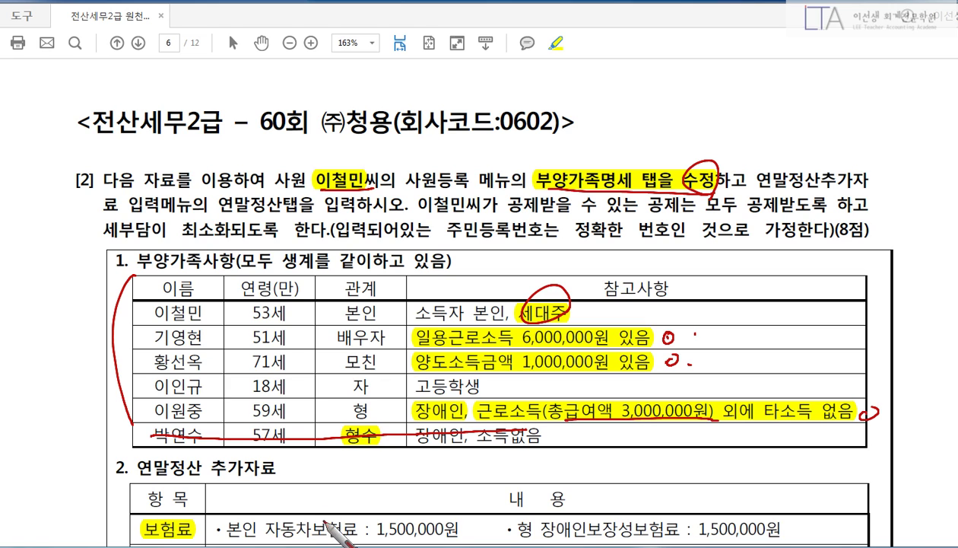
mouse_move(131, 438)
left_mouse_down()
mouse_move(227, 405)
mouse_move(415, 403)
left_mouse_up()
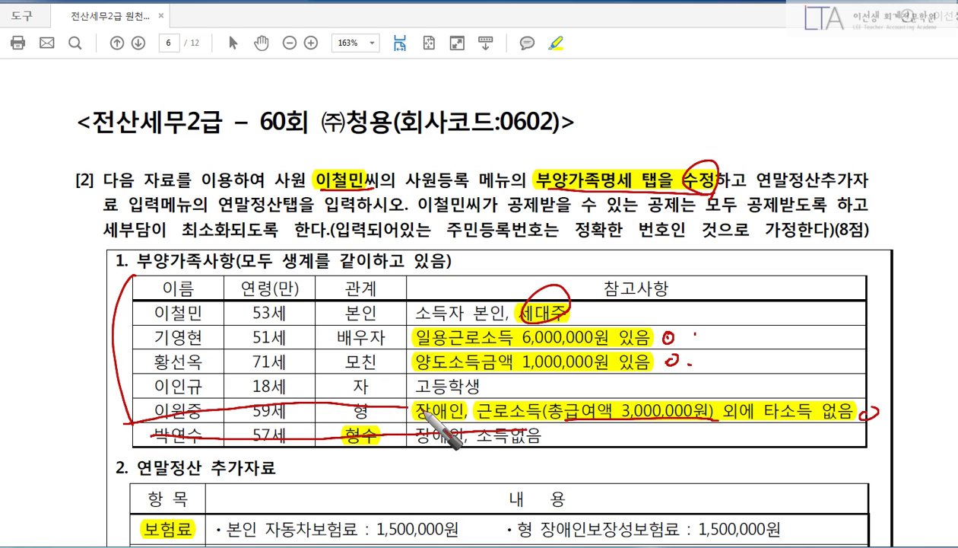
right_click(444, 408)
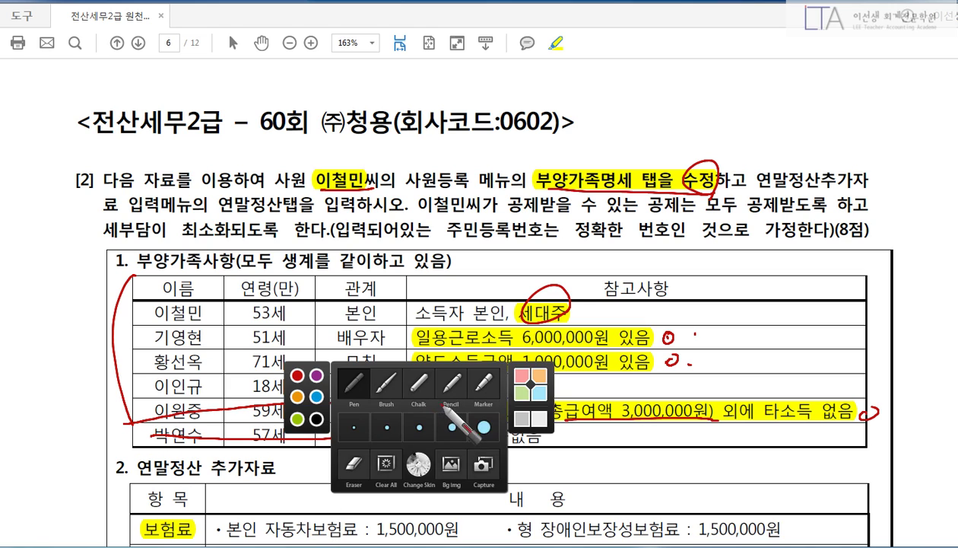
left_click(355, 463)
mouse_move(484, 410)
left_mouse_down()
mouse_move(263, 408)
mouse_move(146, 423)
mouse_move(850, 435)
left_mouse_up()
right_click(252, 392)
left_click(199, 335)
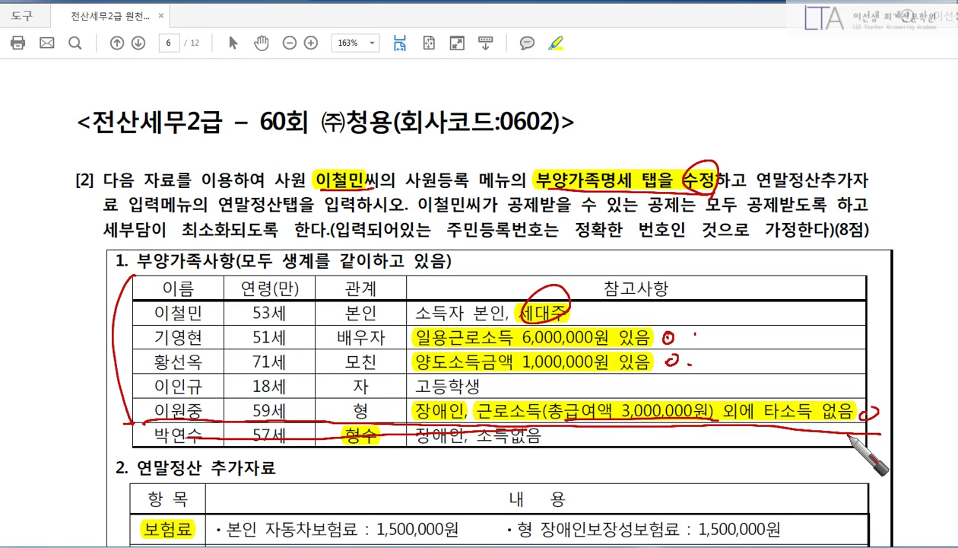
key("Escape")
key("alt+Tab")
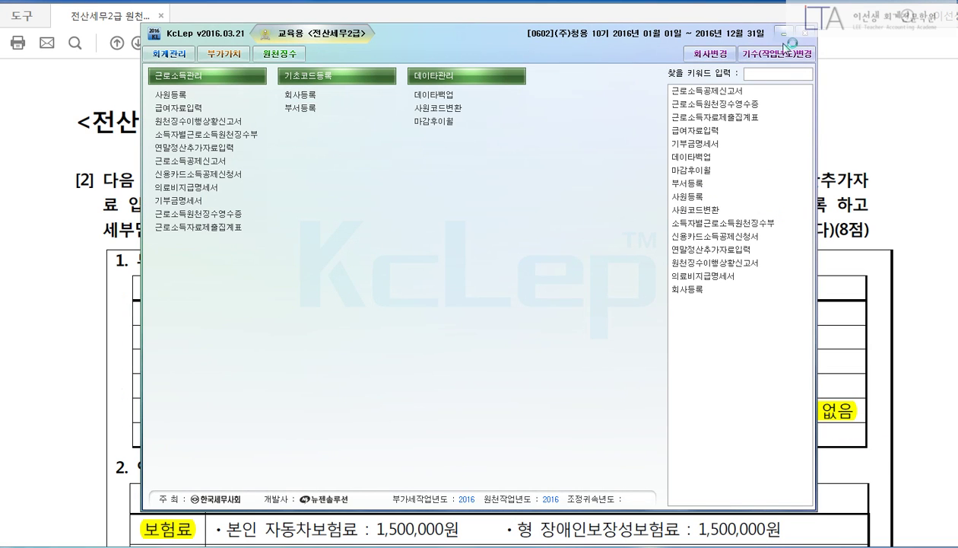
Bring up employee registration and open the dependants details tab.
key("alt+Tab")
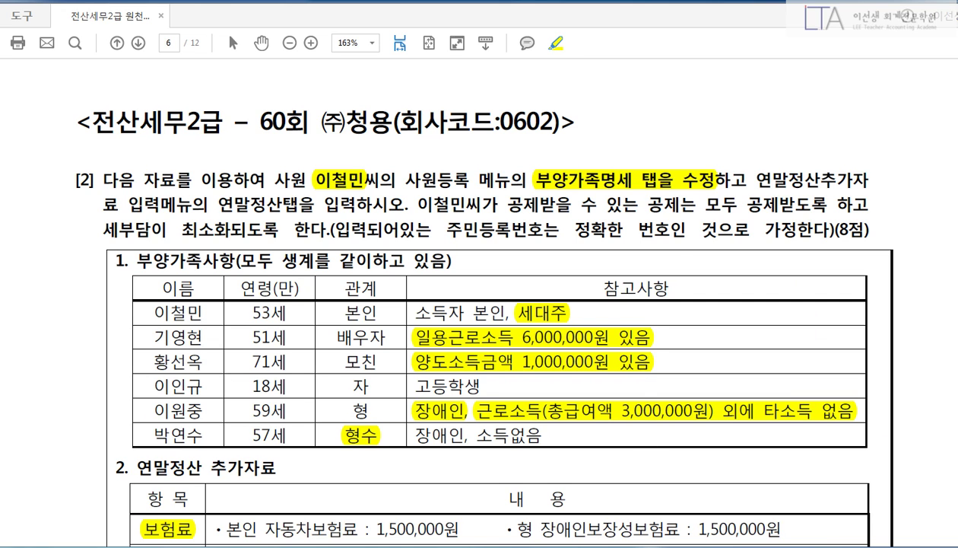
key("alt+Tab")
left_click_drag(380, 72, 337, 59)
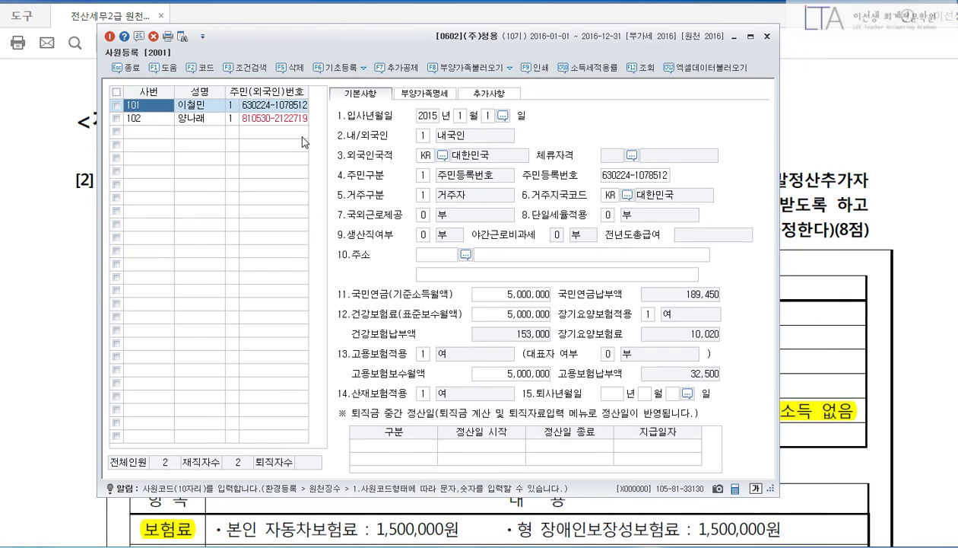
left_click(406, 94)
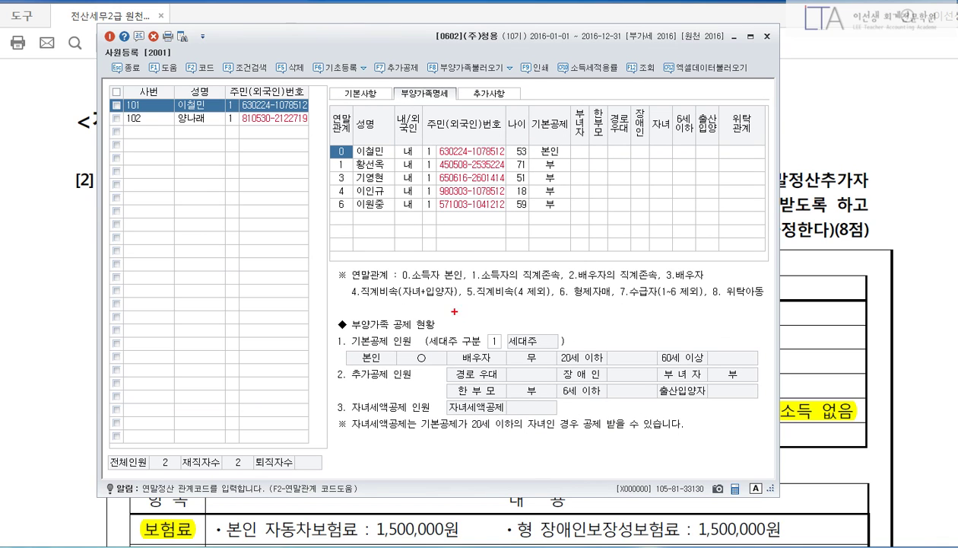
left_click_drag(454, 311, 541, 364)
key("Escape")
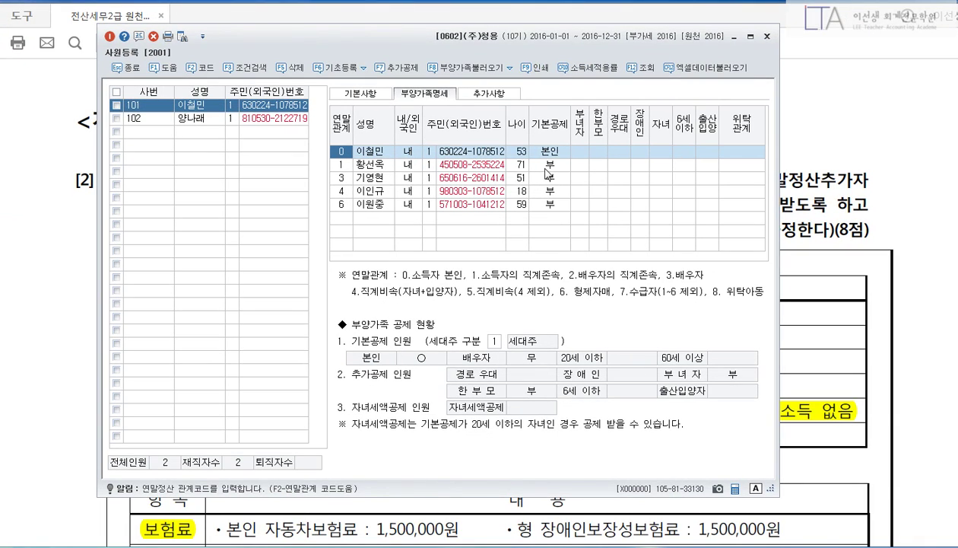
Set the spouse to 2:배우자 and the mother to 4:60세이상 with 경로우대 1.
left_click(546, 169)
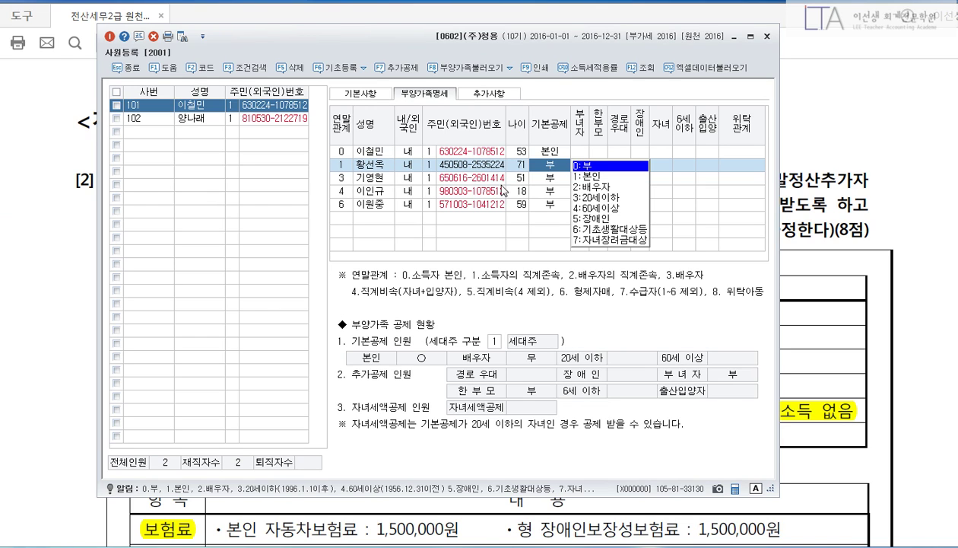
left_click(501, 182)
left_click(542, 181)
left_click(590, 200)
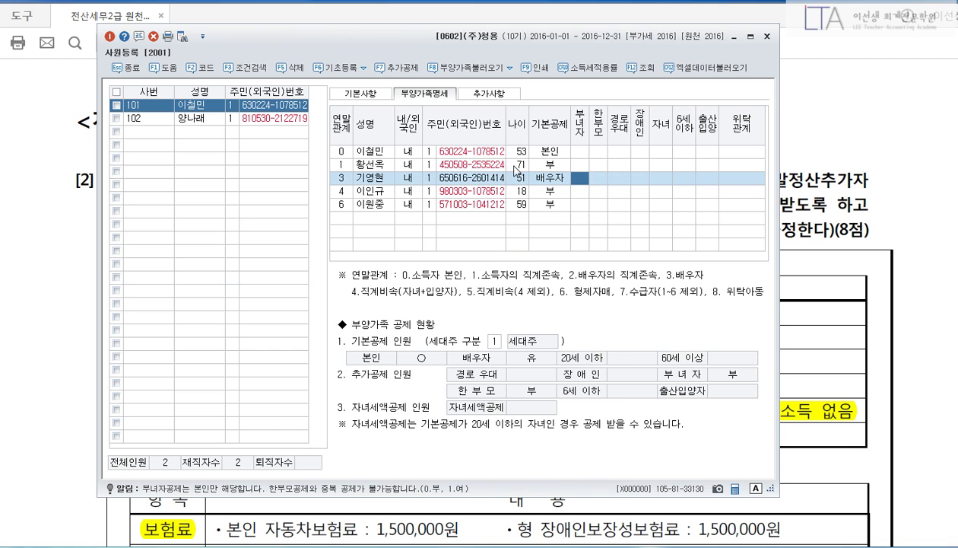
left_click(542, 168)
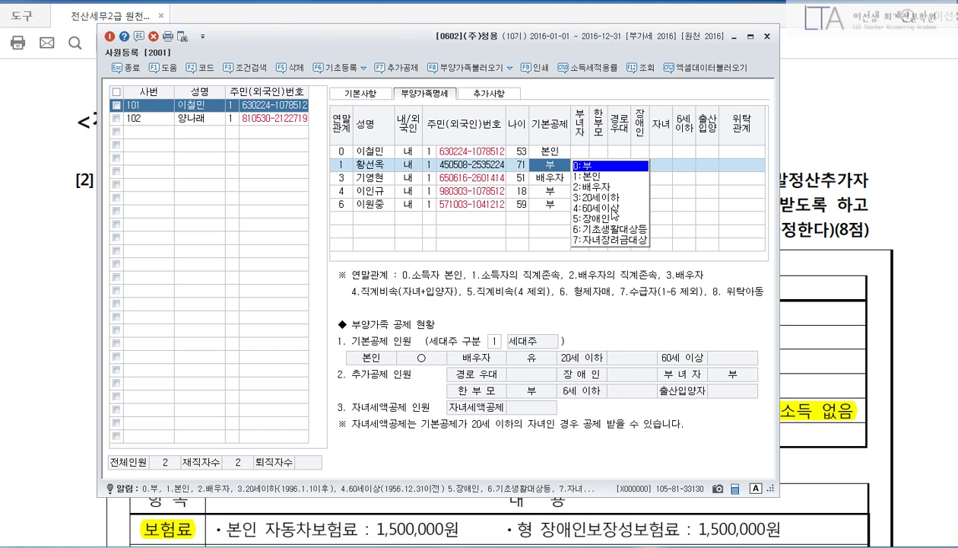
left_click(613, 207)
left_click(629, 172)
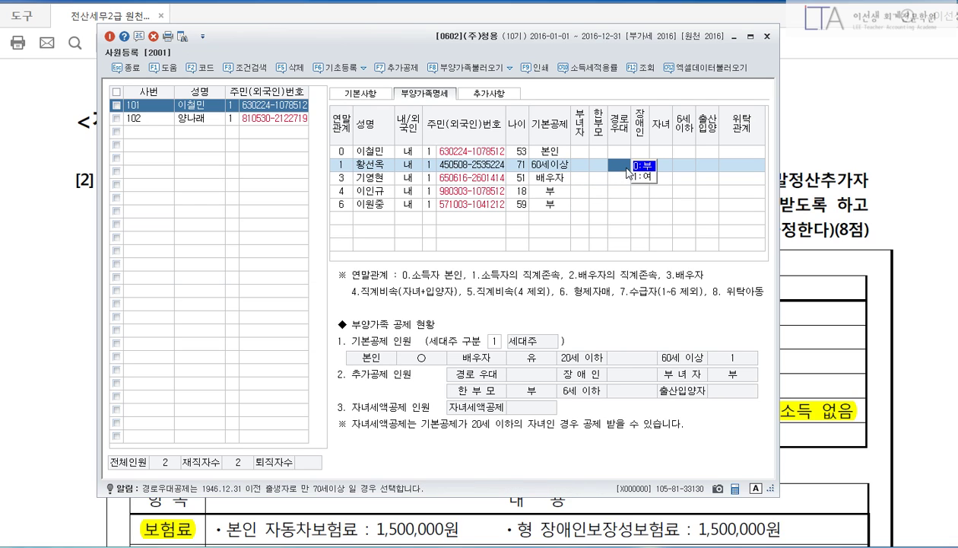
type("1")
key("Return")
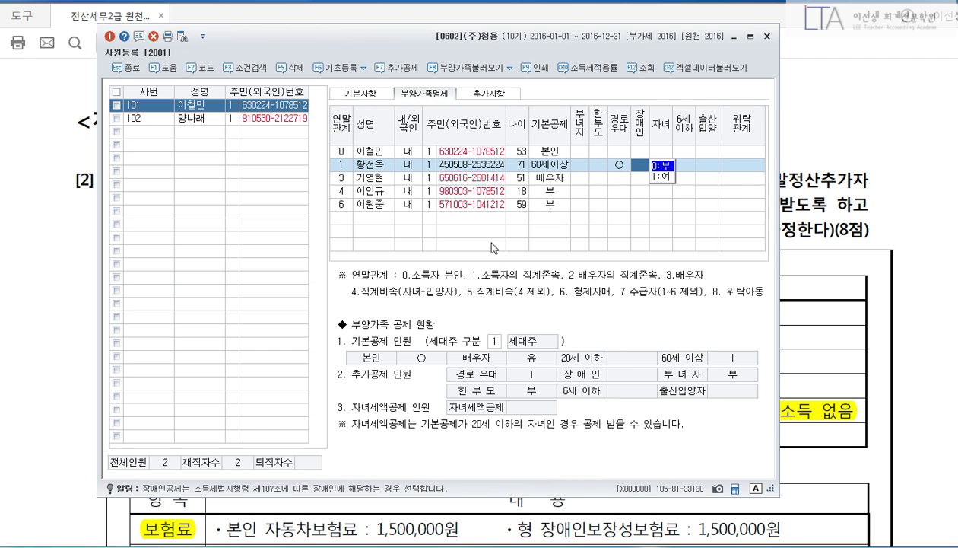
Set the child to 3:20세이하 and the brother to 5:장애인.
left_click(547, 195)
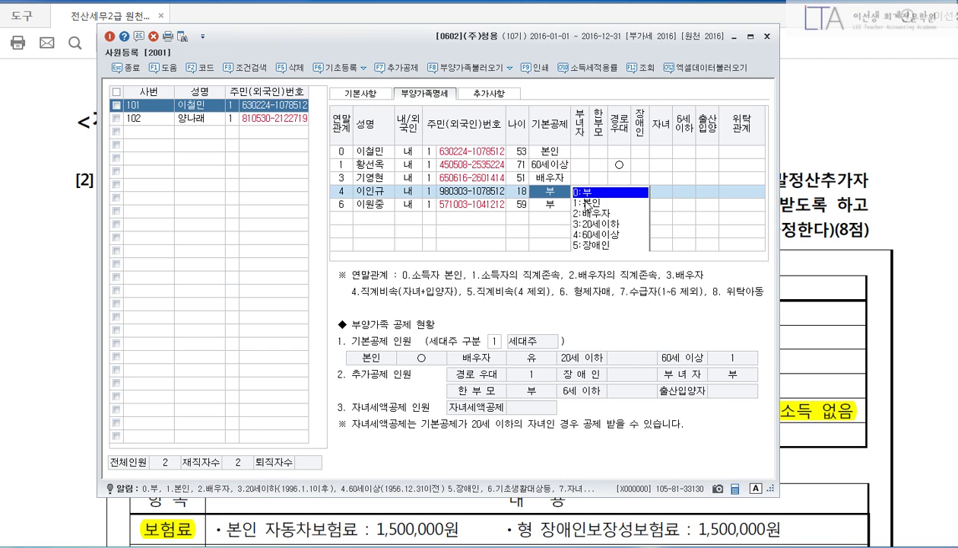
type("3")
key("Return")
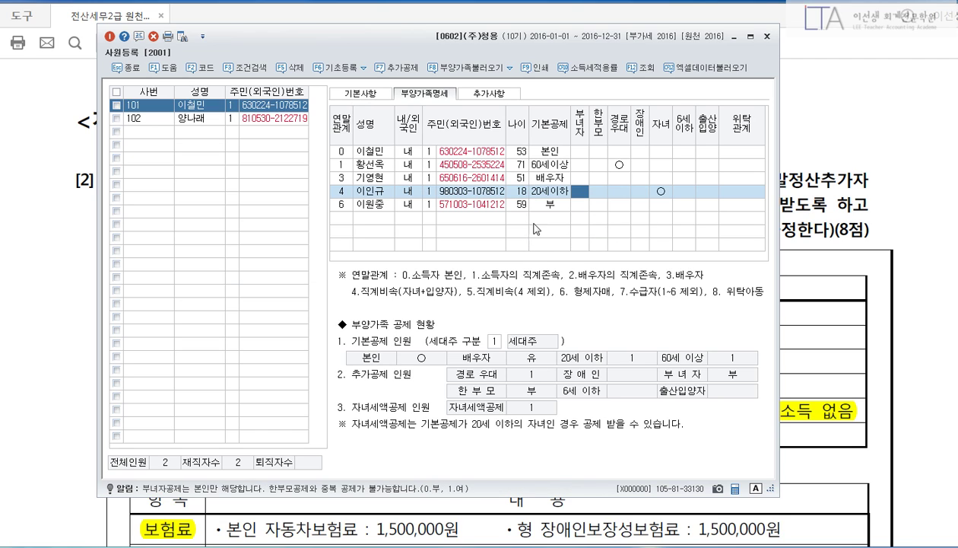
left_click(462, 205)
left_click(559, 210)
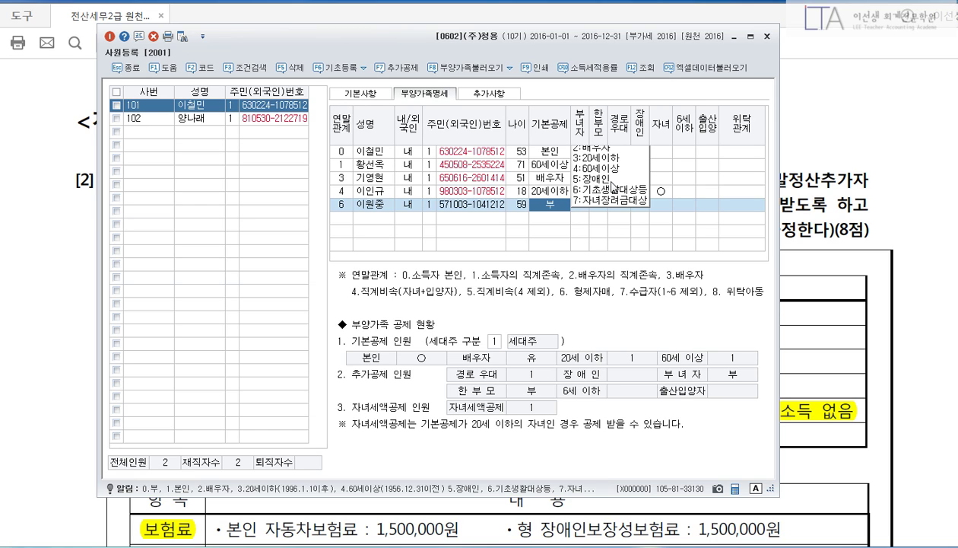
left_click(605, 179)
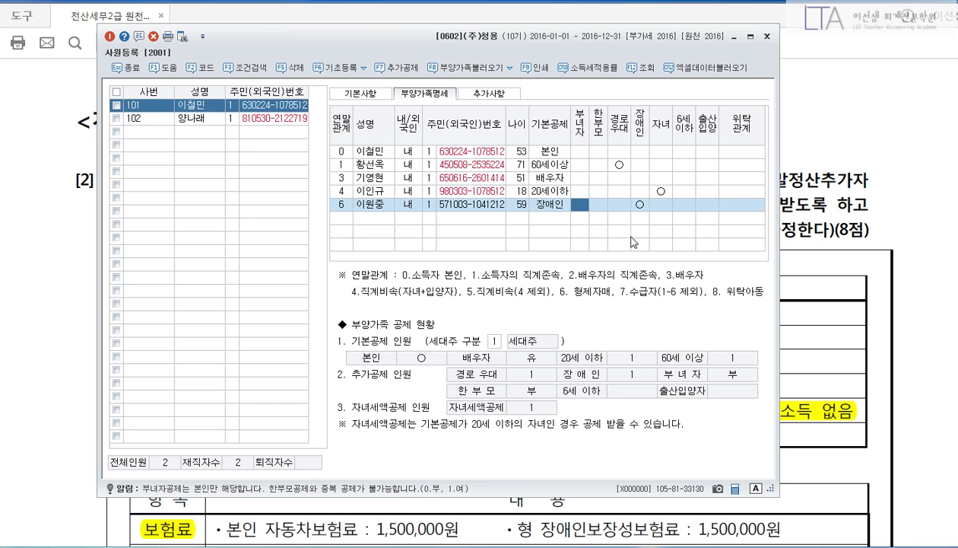
left_click(141, 74)
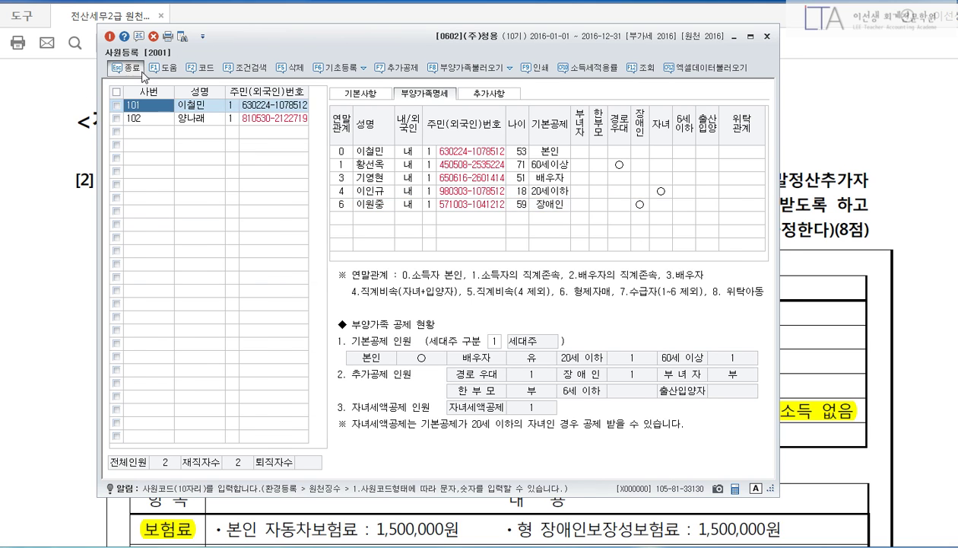
Close employee registration and load the first employee's year-end settlement data in an enlarged window.
left_click(141, 74)
scroll(661, 210, "up", 3)
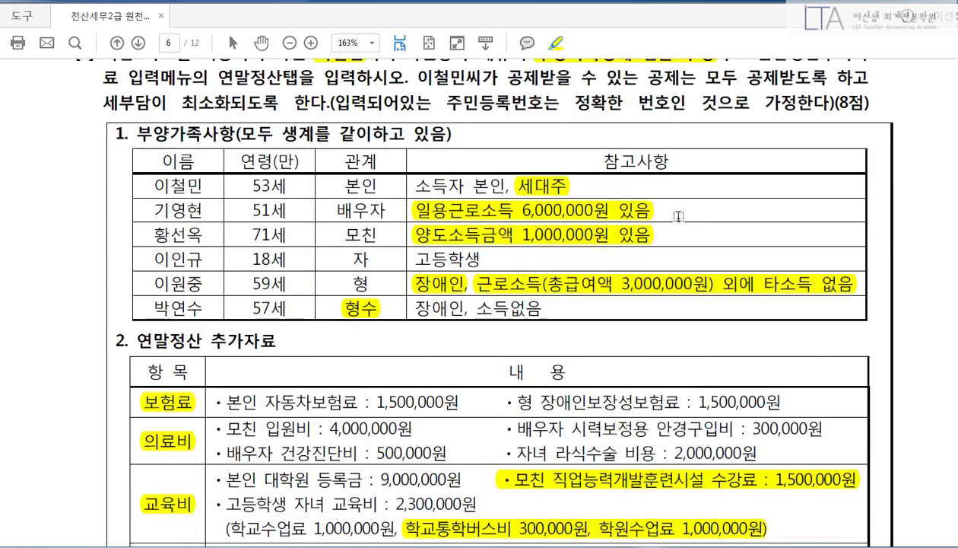
scroll(677, 217, "down", 3)
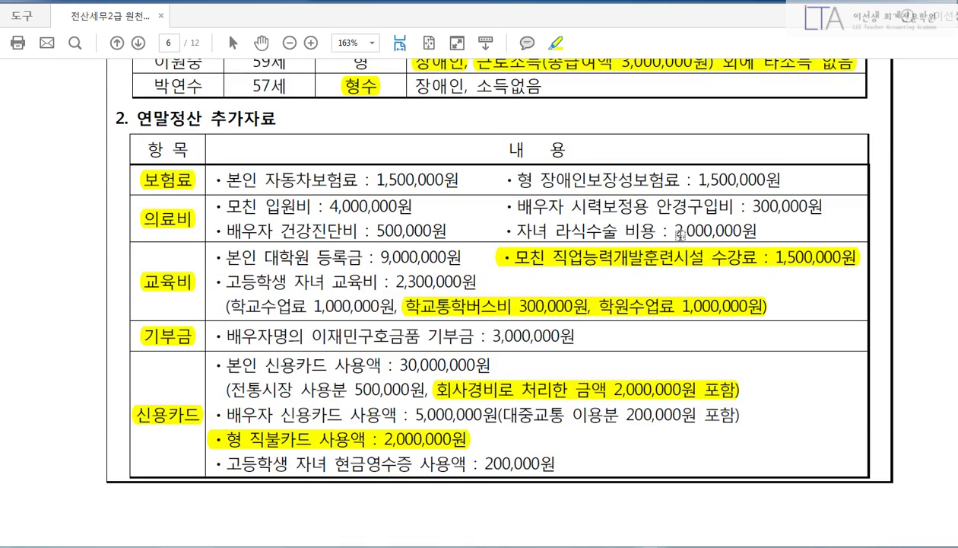
scroll(680, 236, "down", 3)
left_click(351, 539)
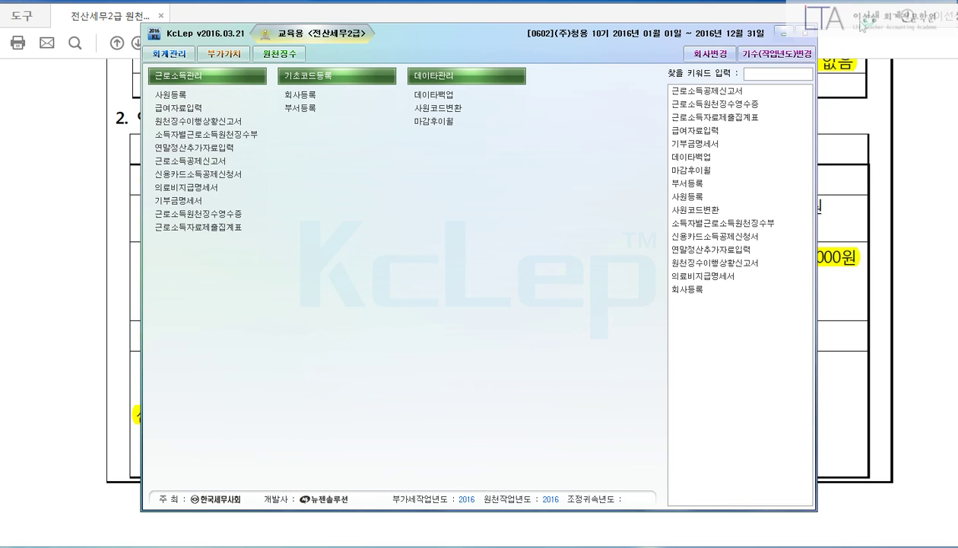
left_click(782, 34)
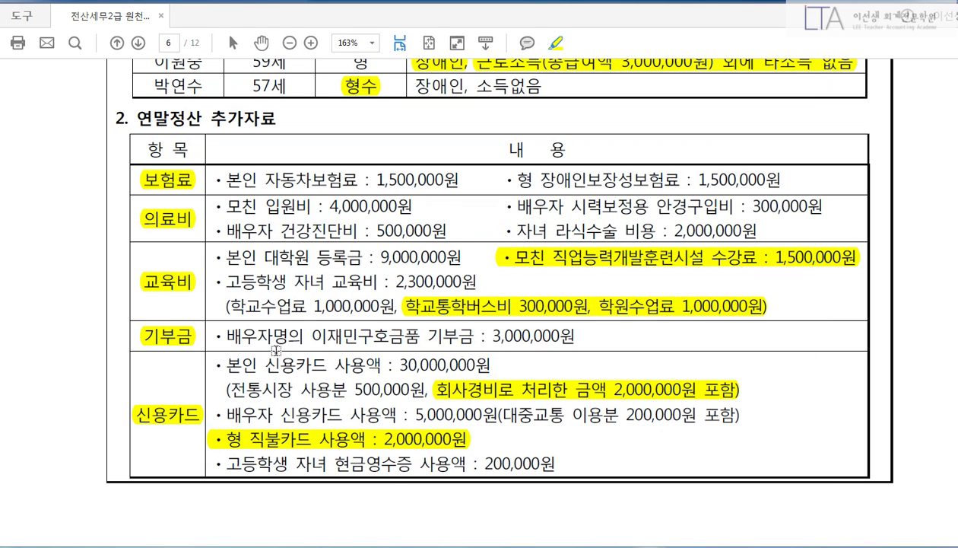
left_click(575, 545)
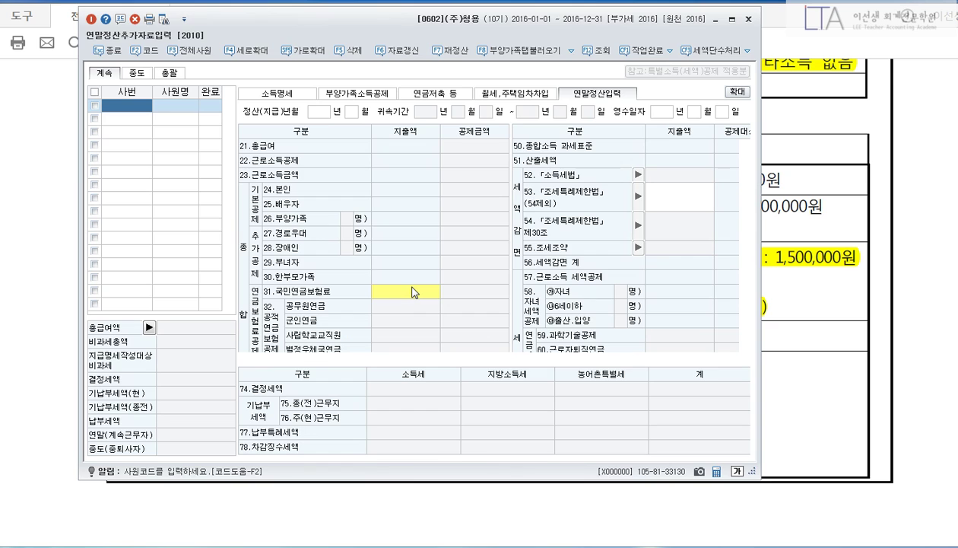
key("F2")
left_click(384, 192)
left_click(383, 179)
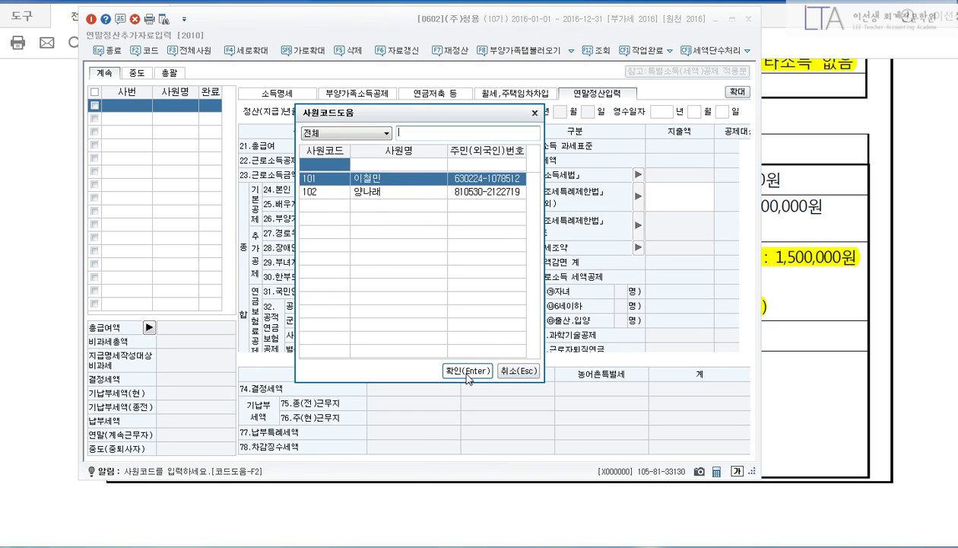
left_click(467, 371)
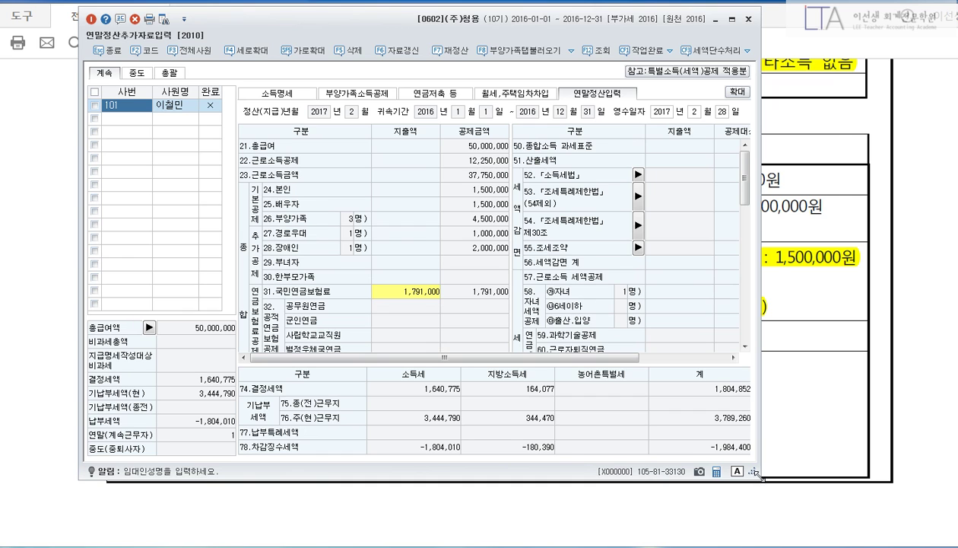
left_click_drag(756, 472, 849, 536)
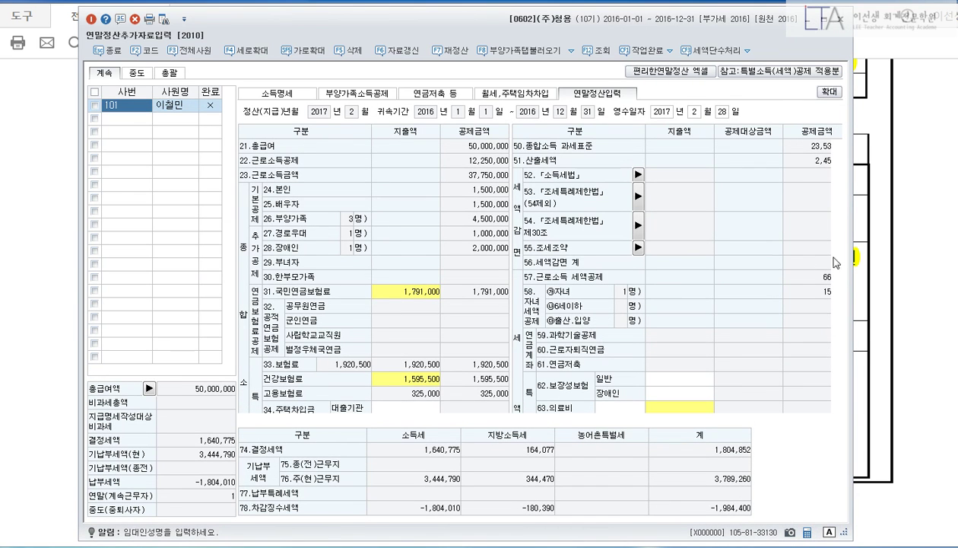
Enter 1,500,000 for both general and disabled-person protection insurance on line 62, then return to the exam paper.
key("alt+Tab")
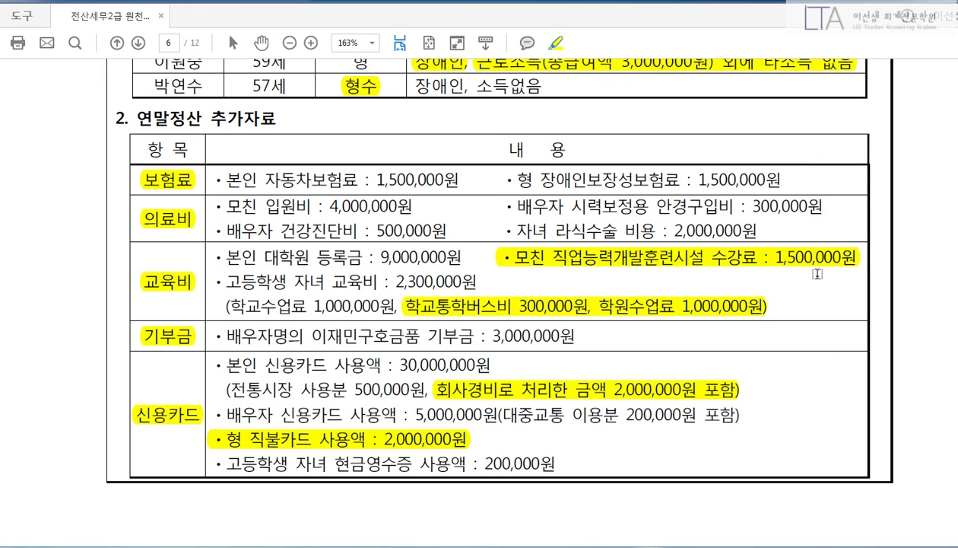
left_click(573, 540)
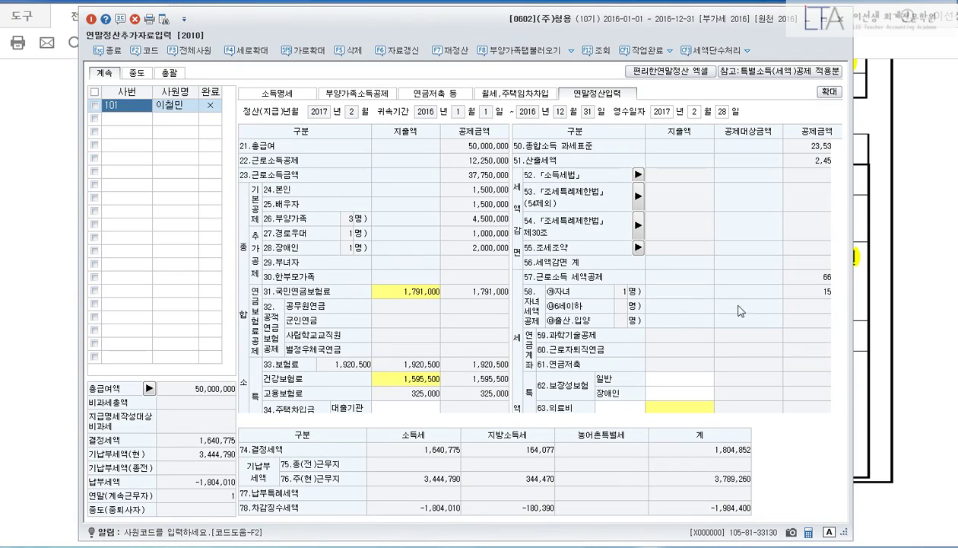
scroll(832, 249, "down", 10)
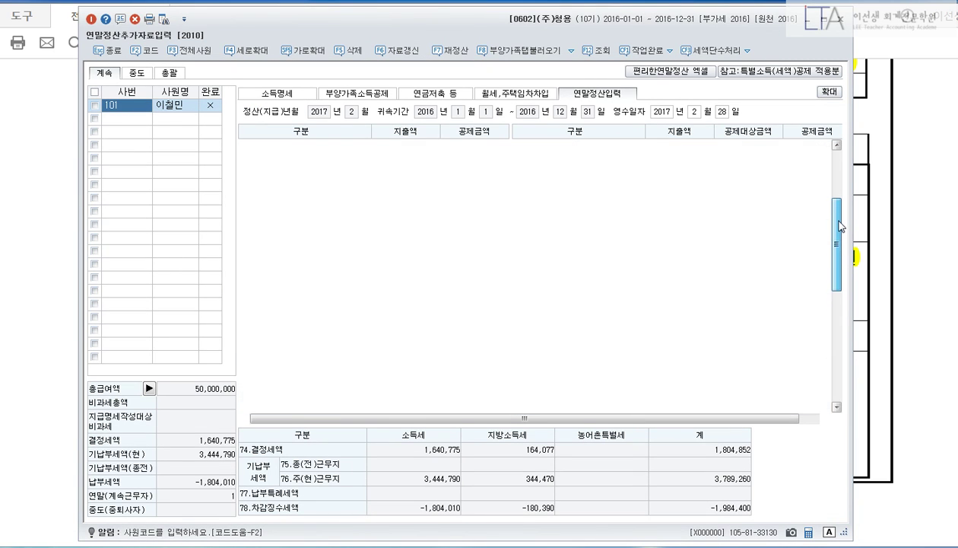
left_click_drag(841, 226, 839, 199)
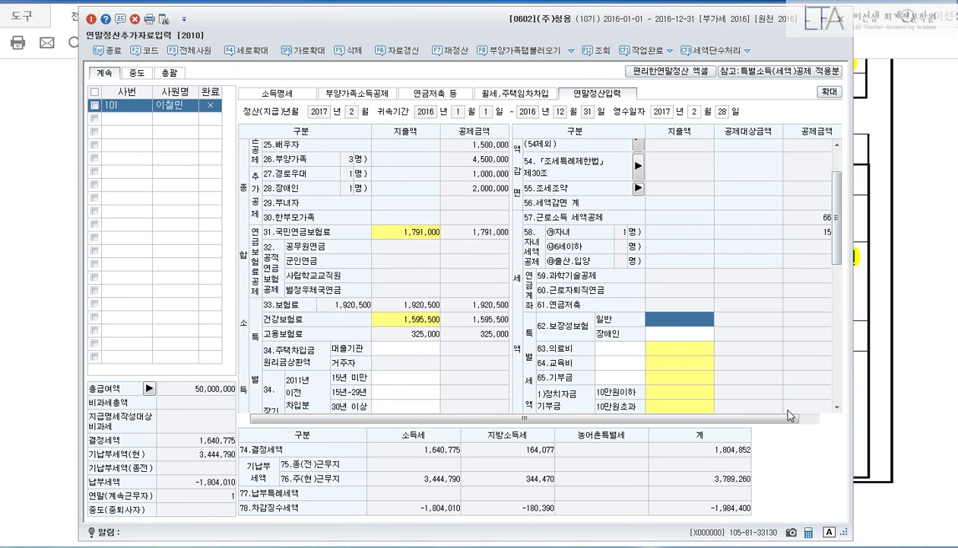
type("1500000")
key("Return")
type("15")
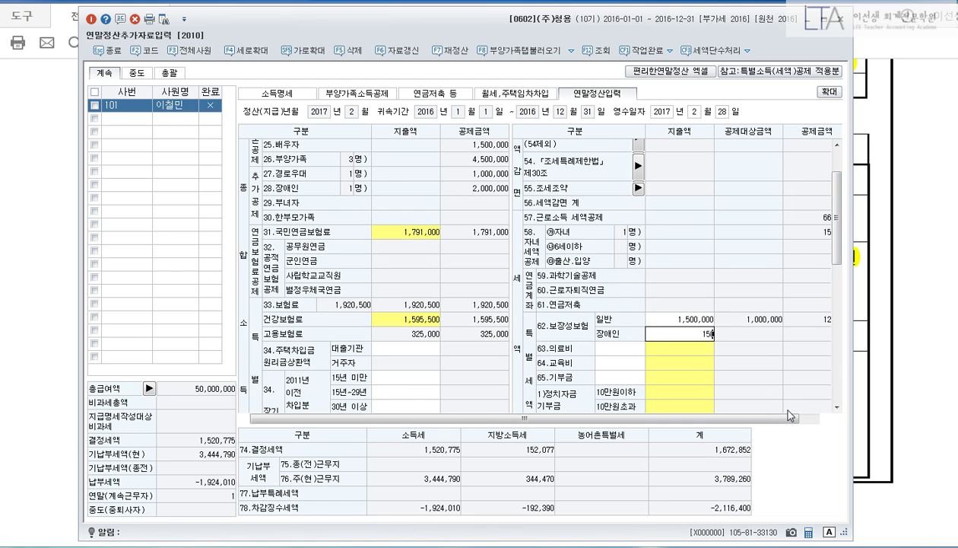
type("00000")
key("Return")
left_click(908, 322)
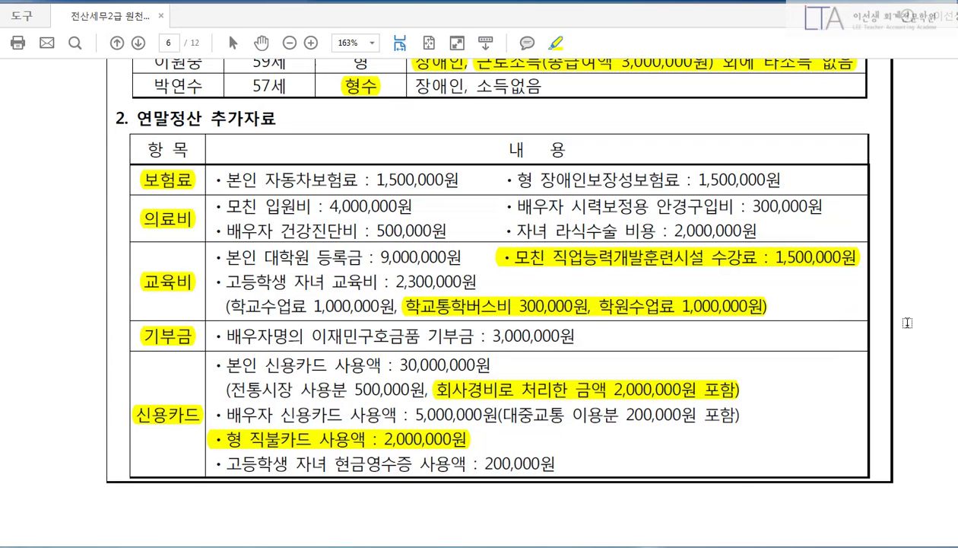
Mark the mother's 4,000,000 hospital bill as elderly and the 300,000, 500,000 and 2,000,000 items as general.
scroll(877, 363, "down", 1)
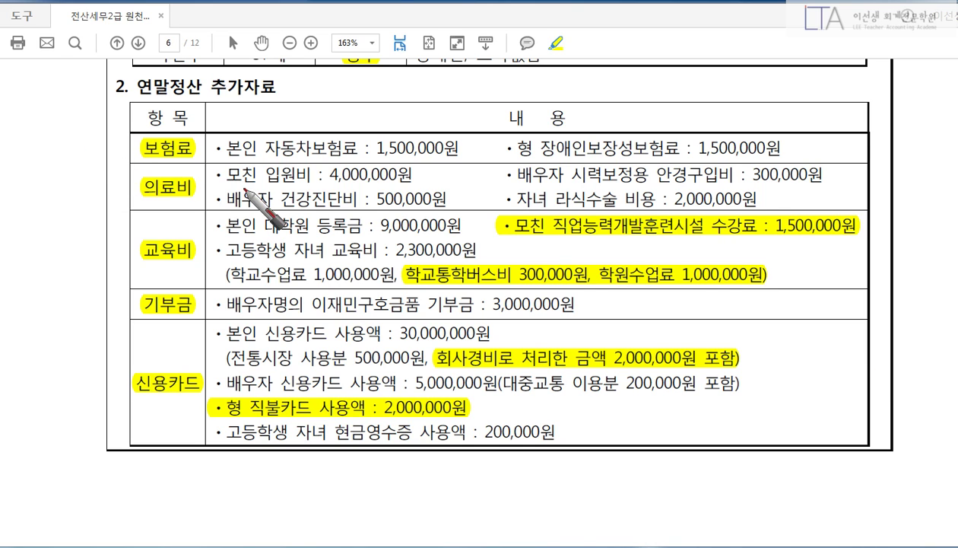
mouse_move(424, 165)
left_mouse_down()
mouse_move(434, 171)
mouse_move(439, 161)
mouse_move(444, 172)
mouse_move(428, 176)
mouse_move(411, 161)
mouse_move(424, 171)
mouse_move(420, 187)
left_mouse_up()
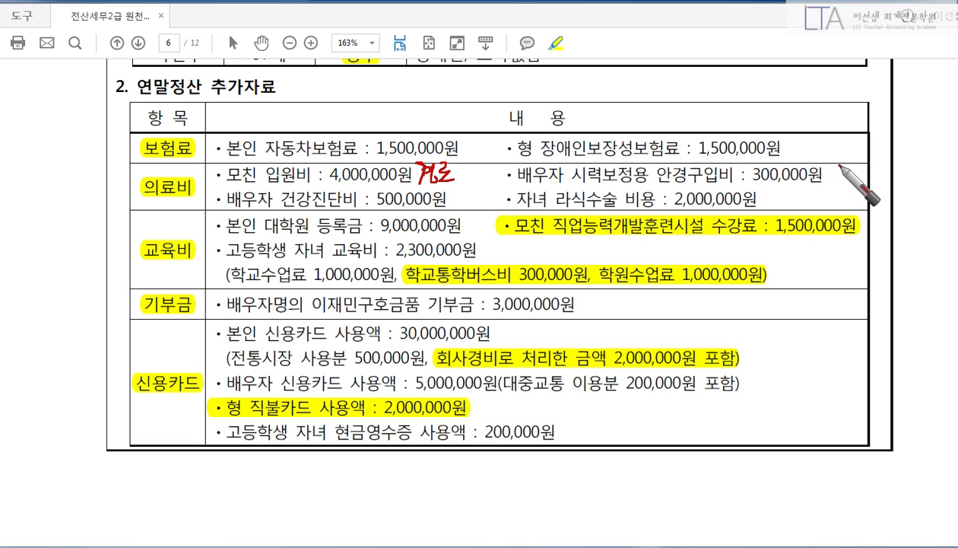
left_click_drag(841, 163, 846, 173)
left_click_drag(837, 176, 867, 178)
left_click_drag(870, 160, 881, 186)
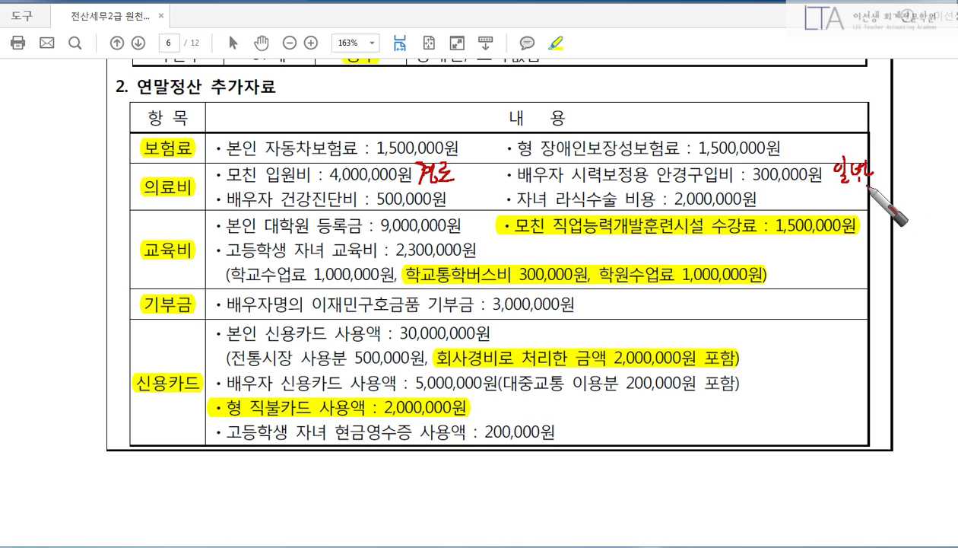
left_click_drag(449, 194, 500, 206)
mouse_move(785, 194)
left_mouse_down()
mouse_move(801, 207)
mouse_move(816, 199)
left_mouse_up()
left_click_drag(806, 201, 833, 206)
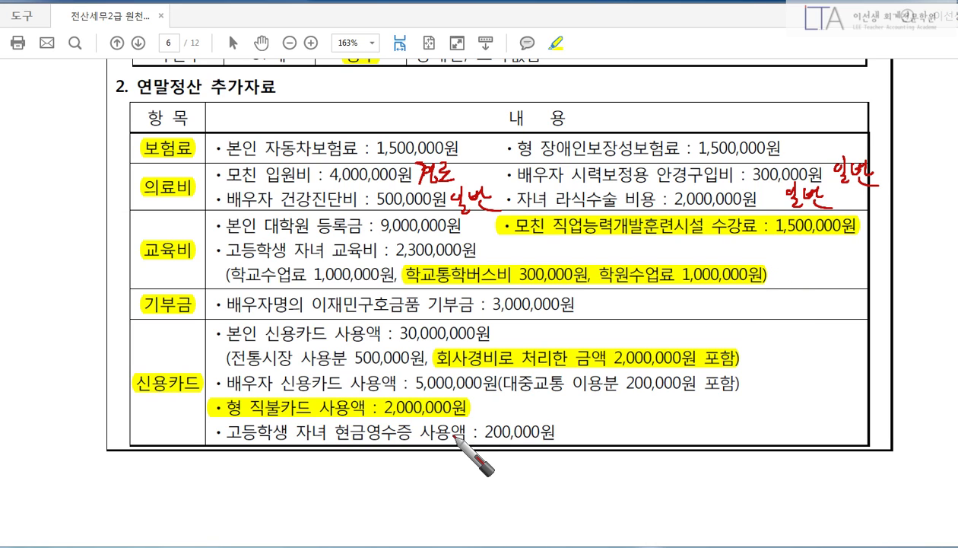
key("Escape")
key("alt+Tab")
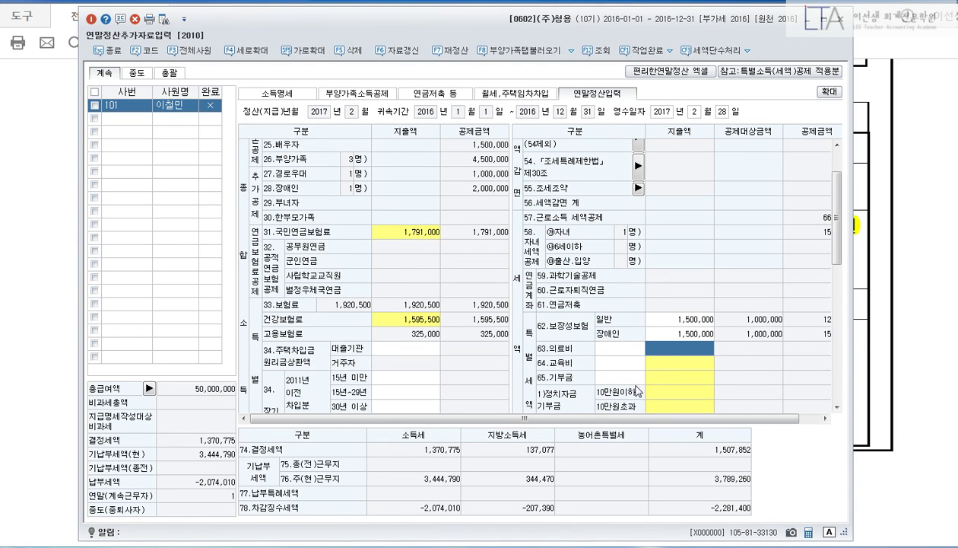
Enter 4,000,000 self/elderly and 2,800,000 general medical expenses under 63.의료비.
left_click(660, 353)
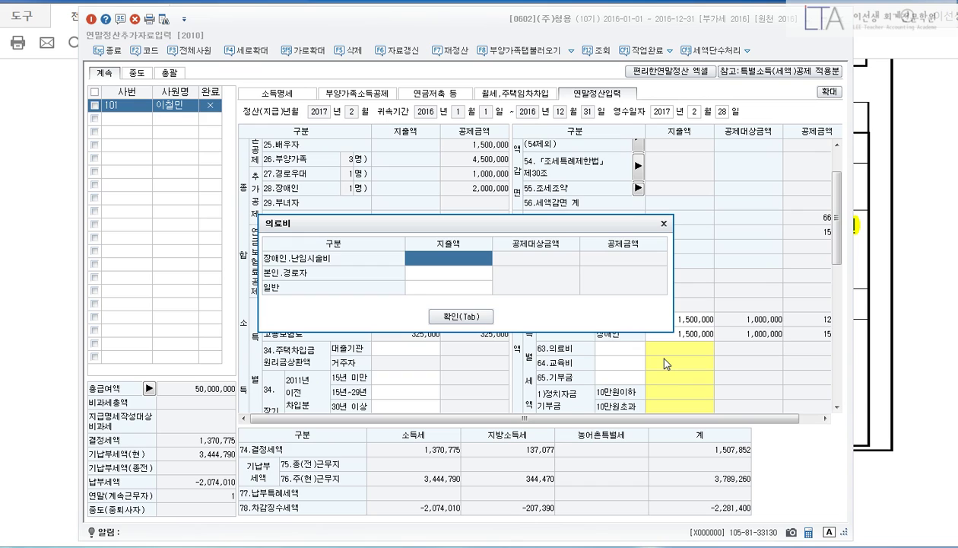
key("Return")
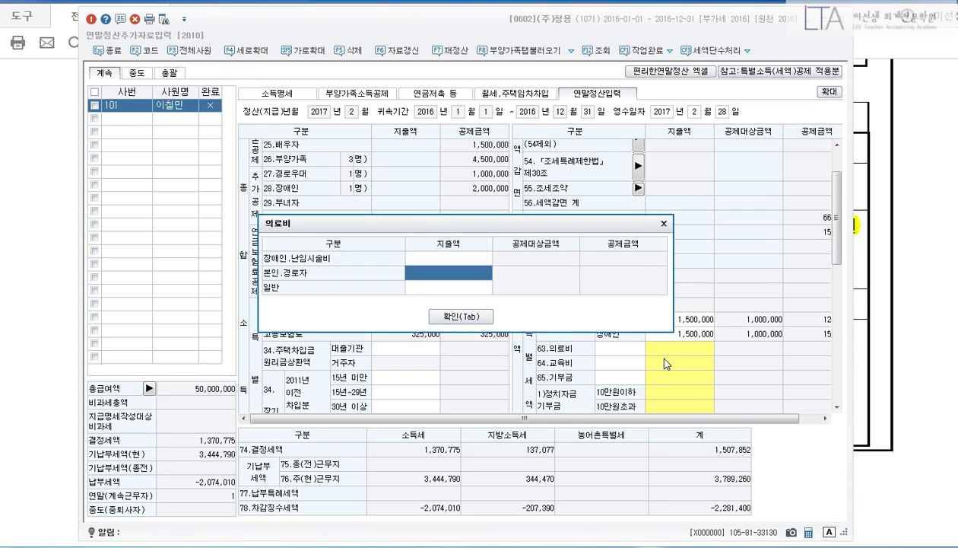
type("4000000")
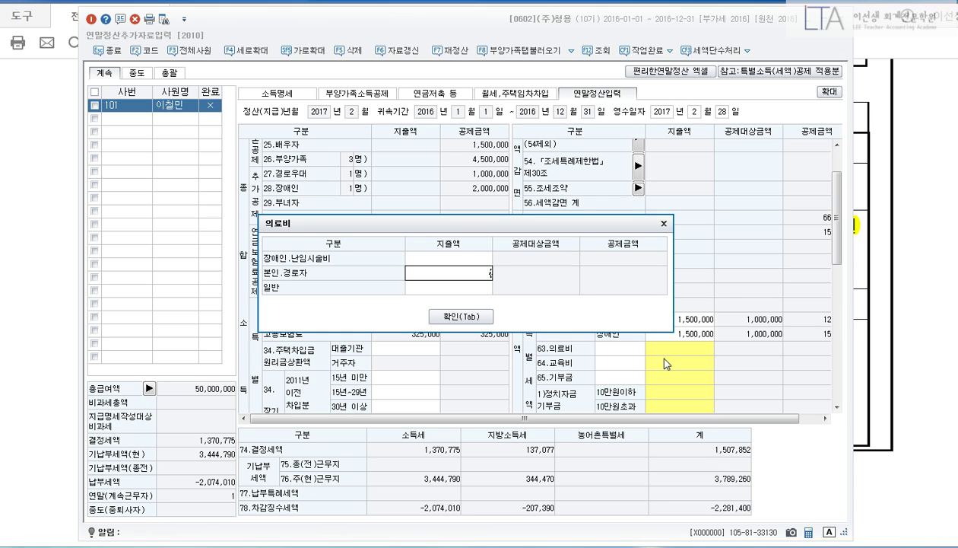
key("Return")
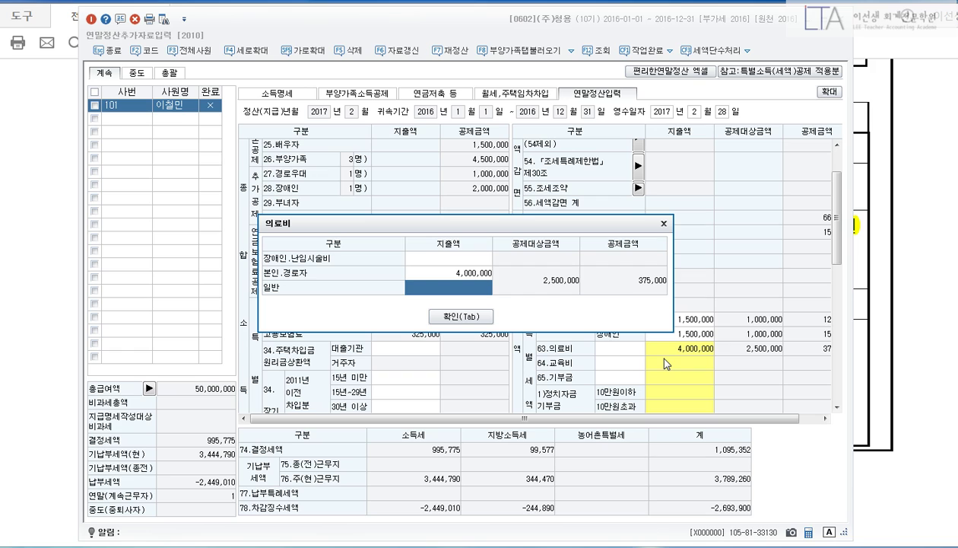
type("2800000")
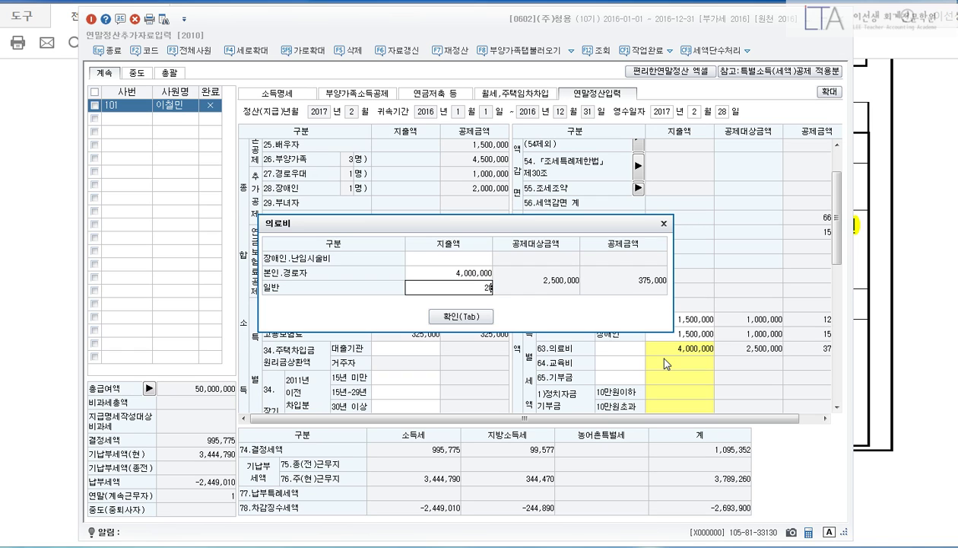
key("Return")
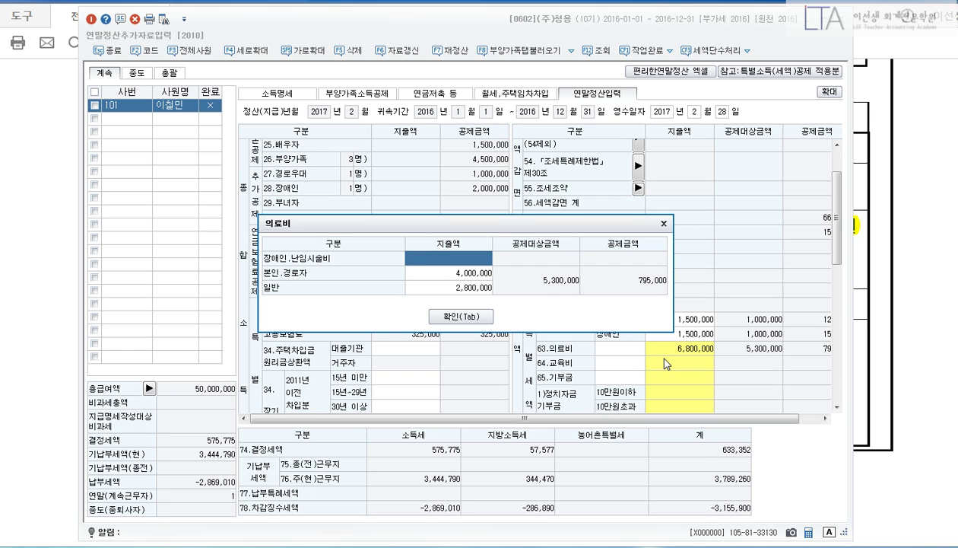
key("Tab")
left_click(899, 204)
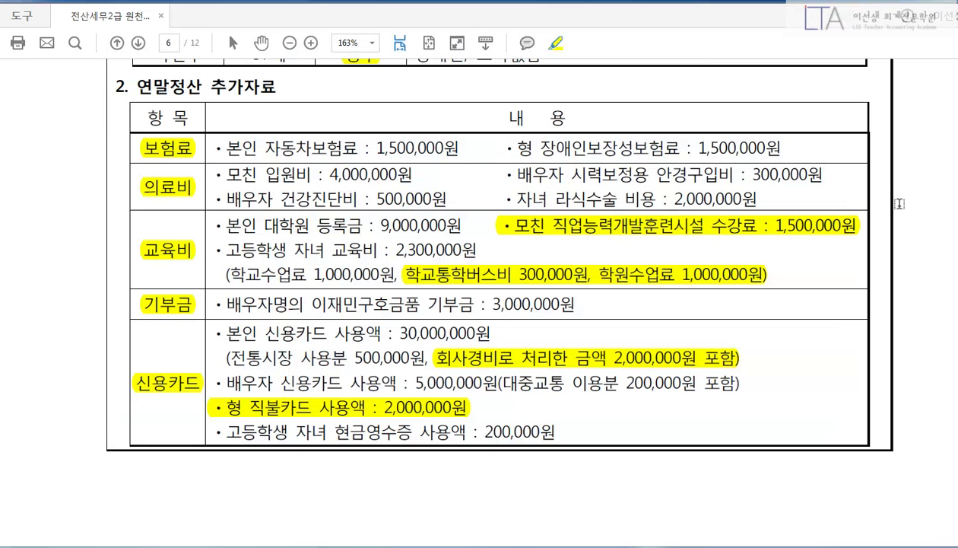
Circle the graduate and high-school tuition, and cross out the training fee, bus fee and academy tuition.
scroll(887, 270, "down", 1)
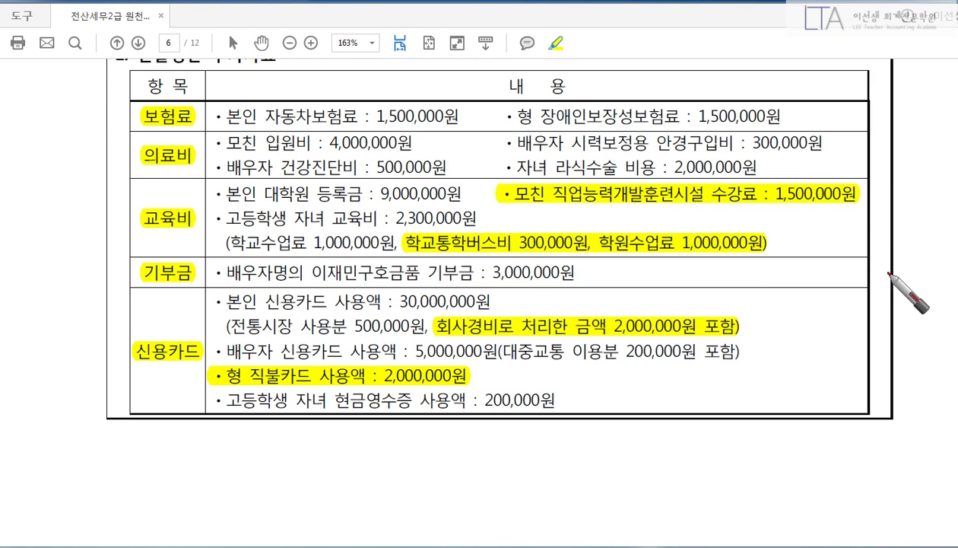
left_click_drag(226, 191, 230, 202)
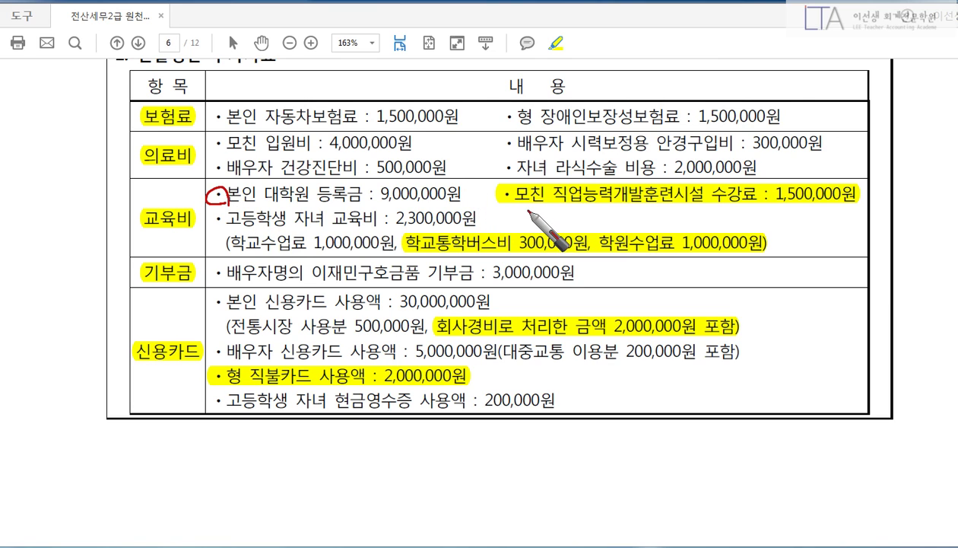
left_click_drag(507, 193, 857, 195)
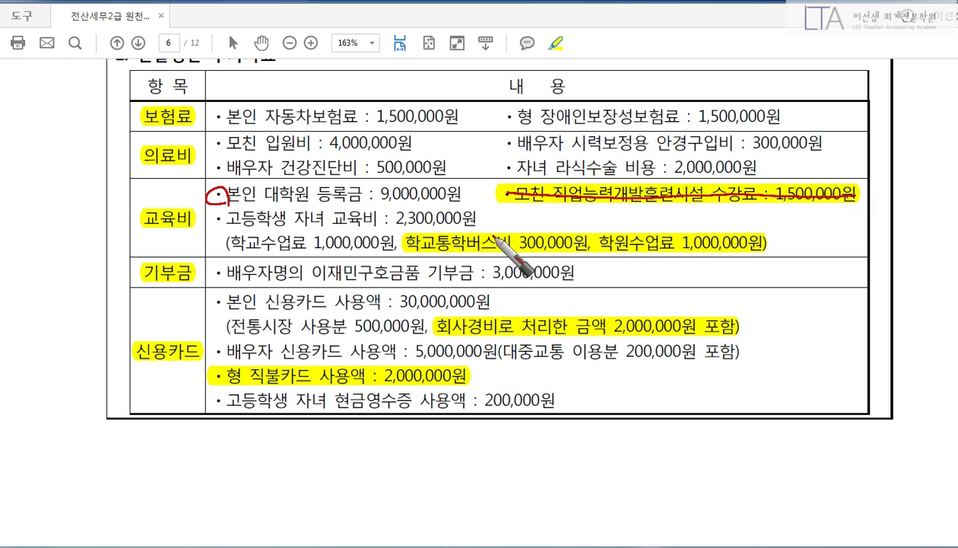
mouse_move(228, 256)
left_mouse_down()
mouse_move(228, 231)
mouse_move(393, 230)
mouse_move(396, 255)
mouse_move(228, 255)
mouse_move(255, 230)
mouse_move(248, 260)
left_mouse_up()
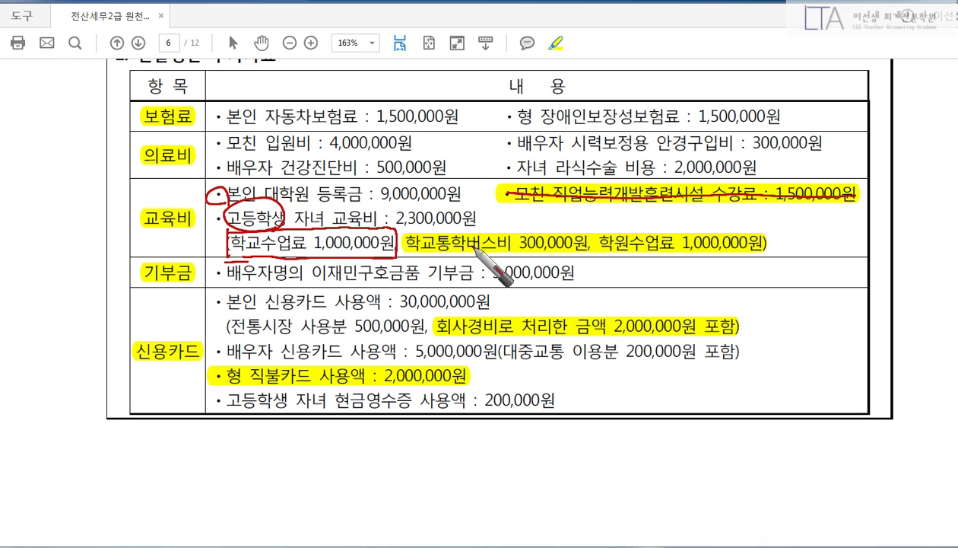
mouse_move(520, 225)
left_mouse_down()
mouse_move(480, 249)
mouse_move(516, 257)
left_mouse_up()
left_click_drag(693, 222, 642, 261)
left_click_drag(647, 225, 693, 262)
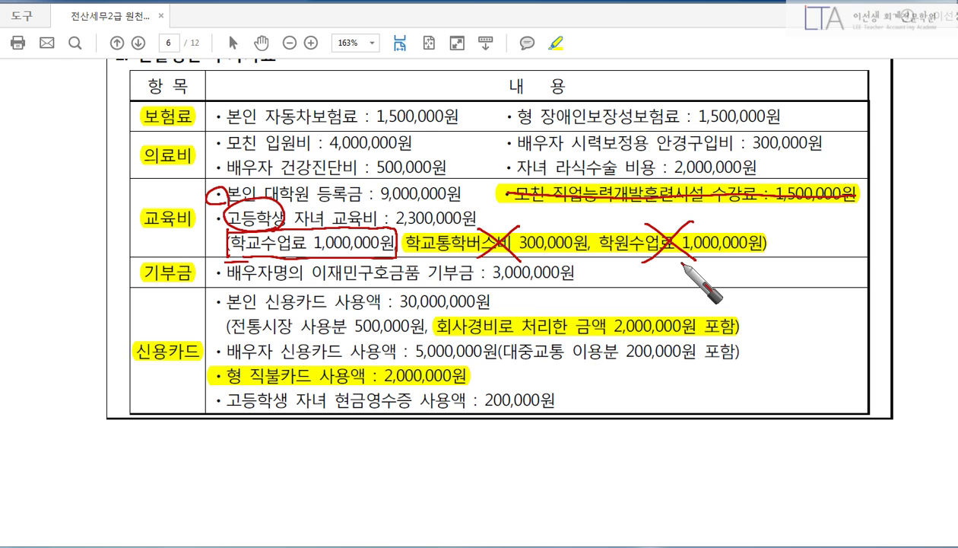
key("Escape")
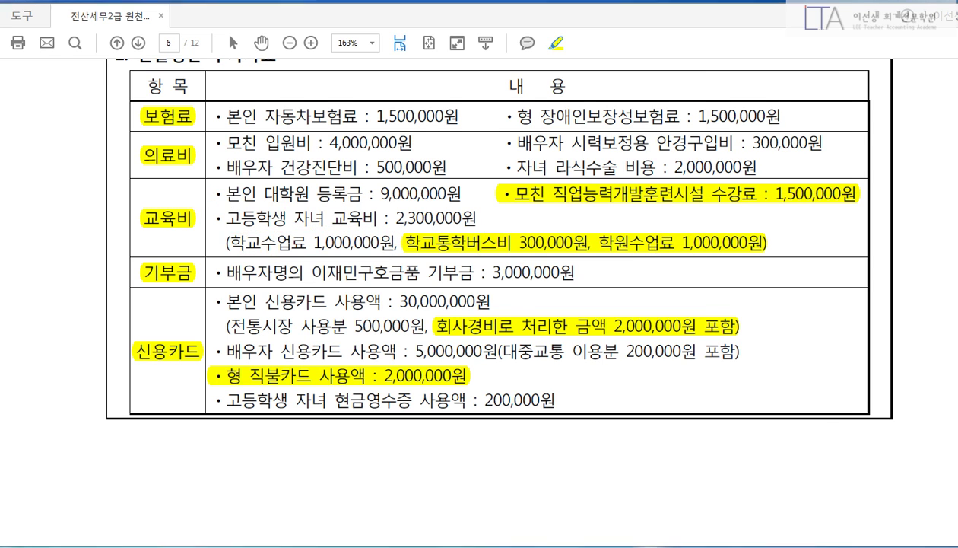
key("alt+Tab")
Enter 1,000,000 of primary-to-high-school tuition under 64.교육비.
left_click(661, 363)
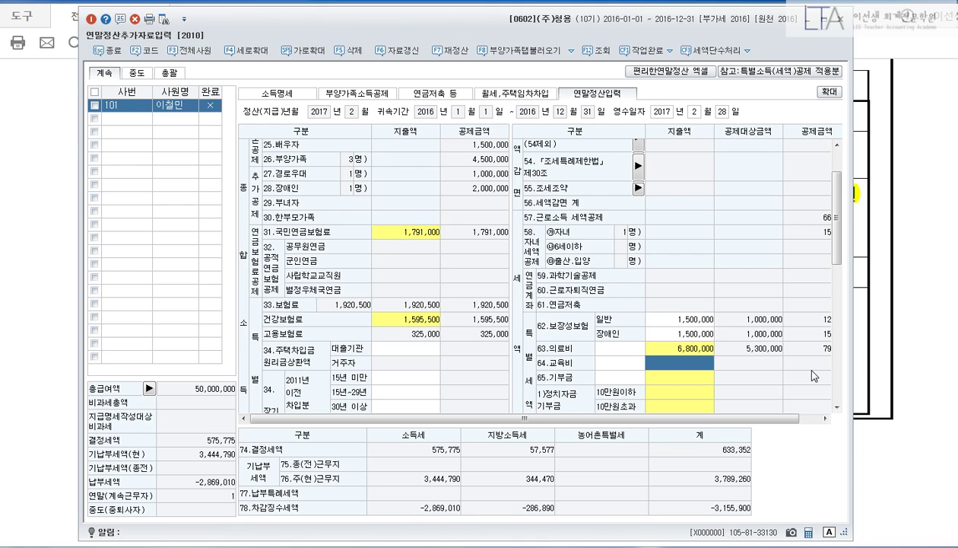
key("Return")
key("Return")
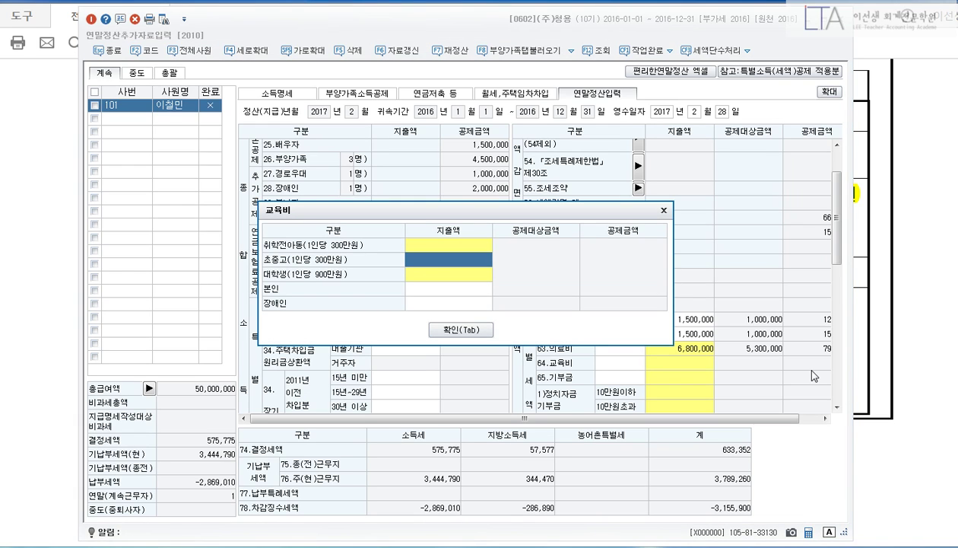
key("Return")
type("1000000")
key("Return")
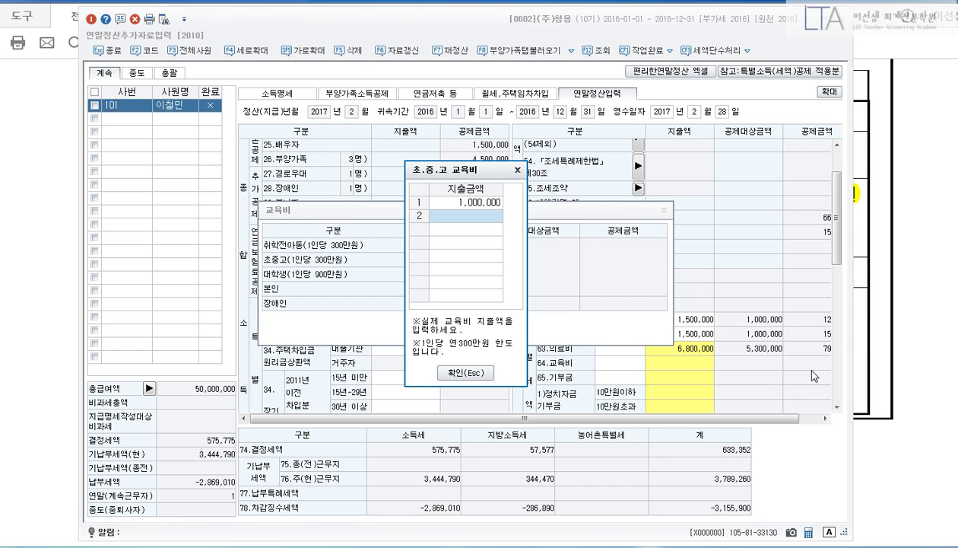
left_click(461, 372)
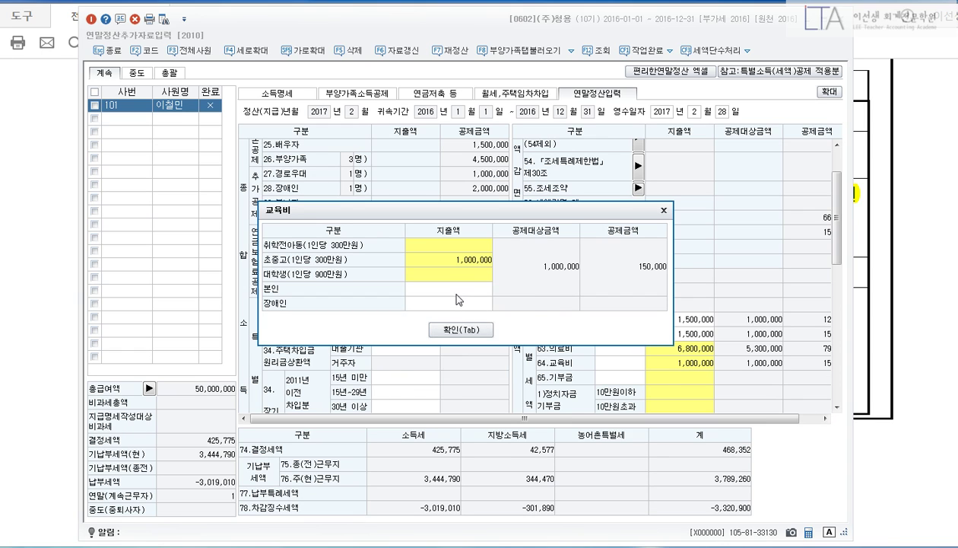
Enter 9,000,000 own graduate tuition on the 본인 row, bringing education to 10,000,000.
left_click(449, 289)
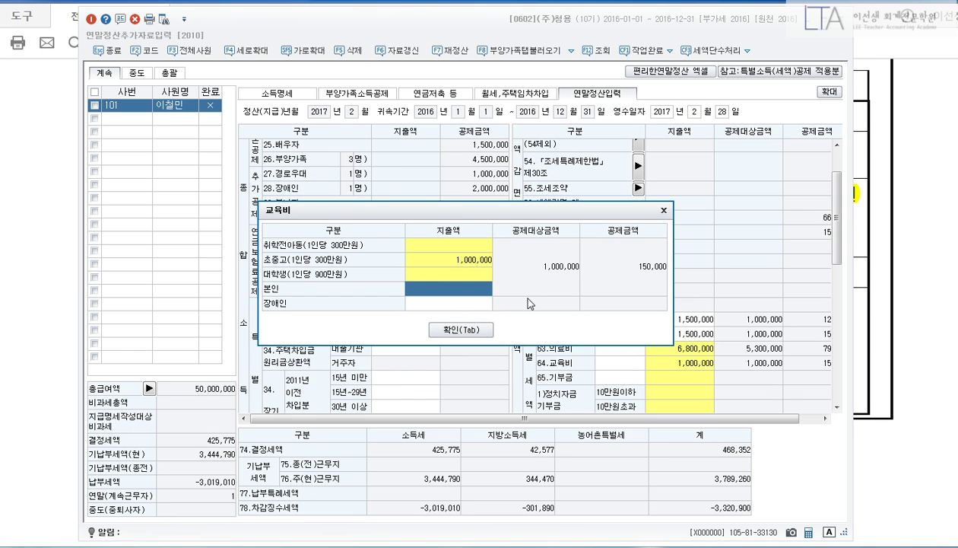
type("9000000")
key("Return")
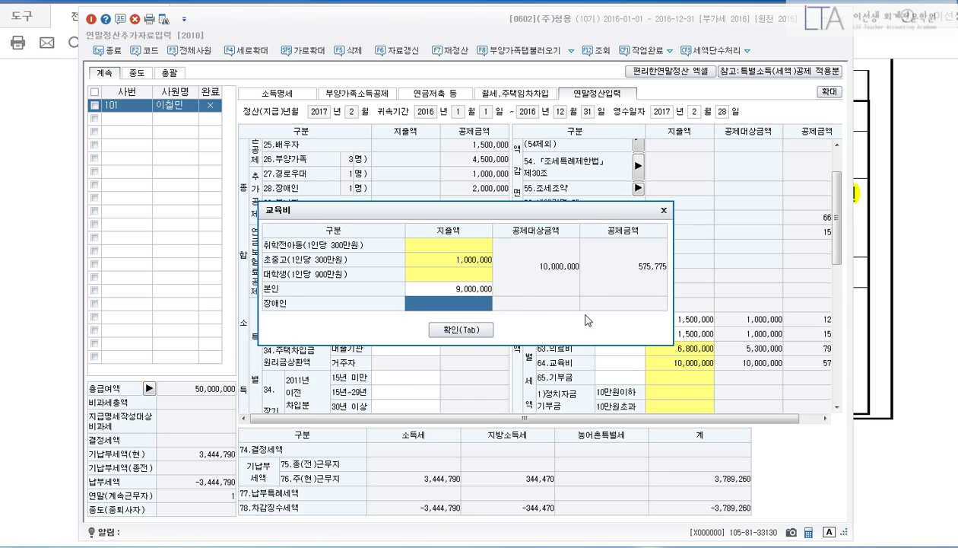
left_click(462, 330)
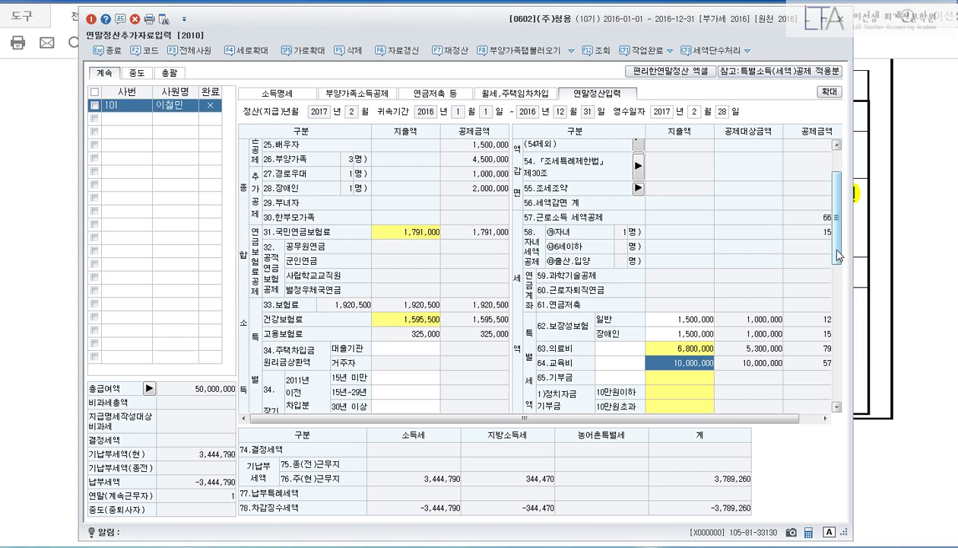
scroll(829, 228, "down", 5)
left_click(910, 251)
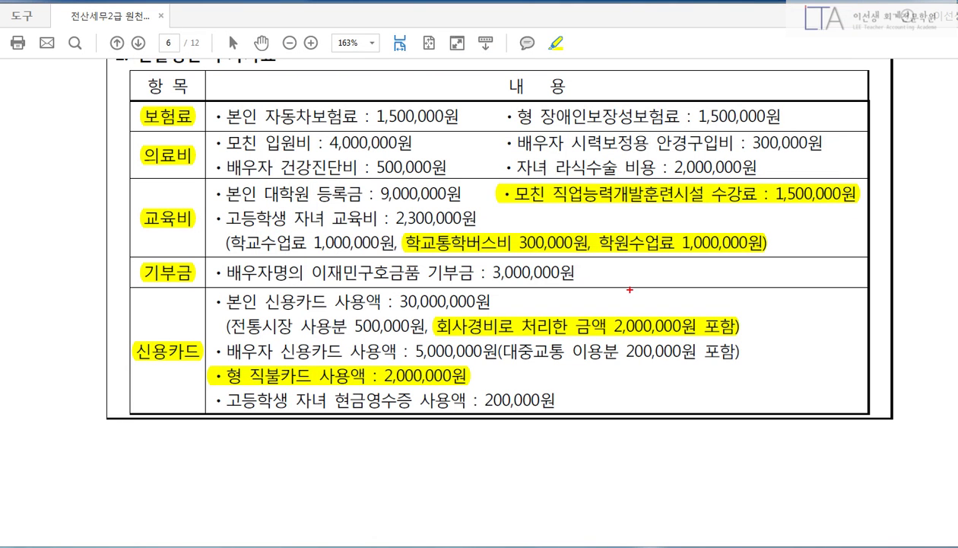
Box and tick the spouse's 3,000,000 donation line on the exam, then clear the marks.
left_click_drag(219, 257, 609, 290)
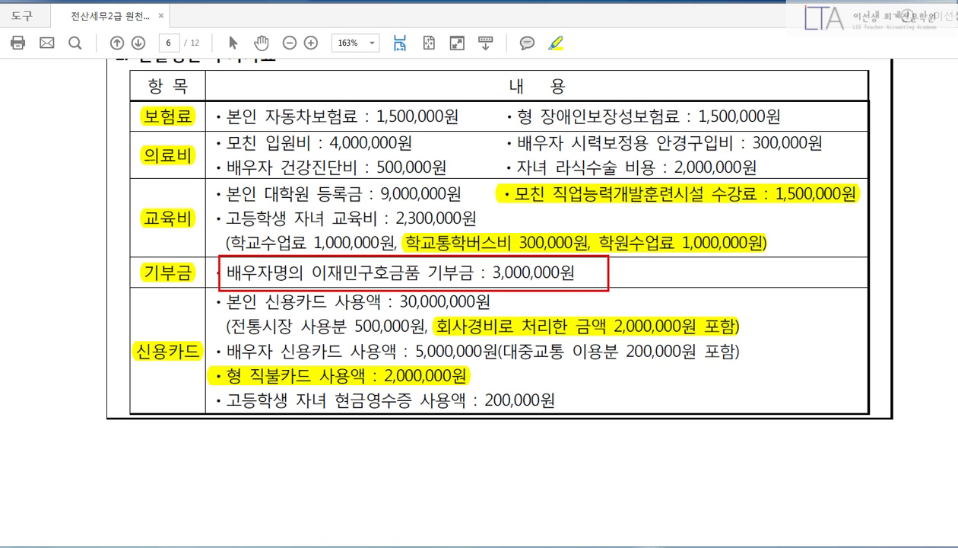
mouse_move(600, 269)
left_mouse_down()
mouse_move(607, 280)
mouse_move(619, 259)
left_mouse_up()
key("Escape")
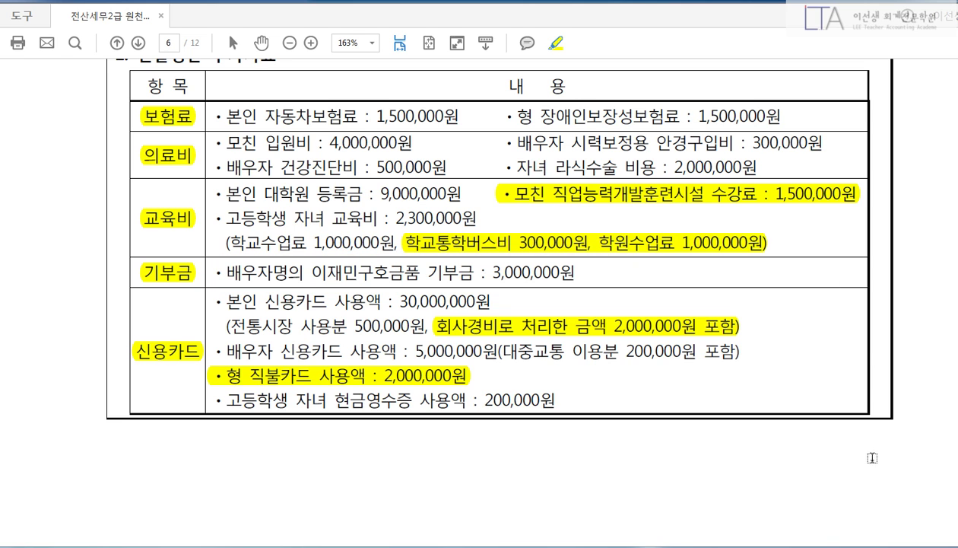
left_click(667, 546)
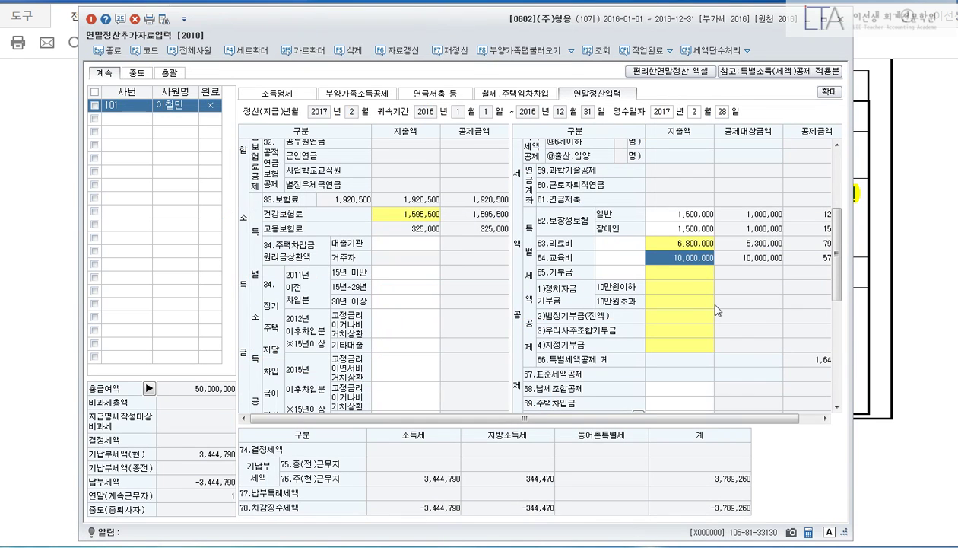
Enter the 3,000,000 donation as 법정기부금 under 65.기부금.
left_click(673, 271)
key("Return")
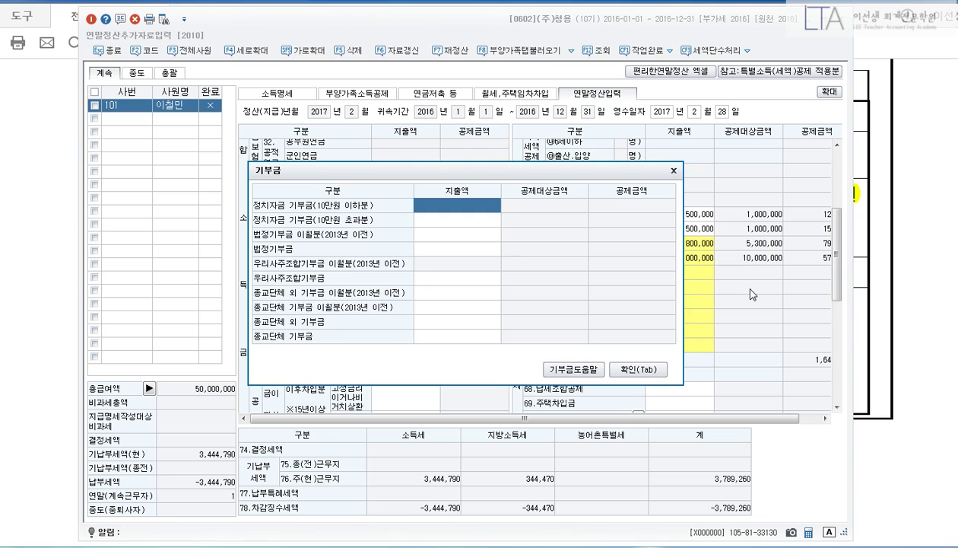
key("Down")
key("Down")
key("Down")
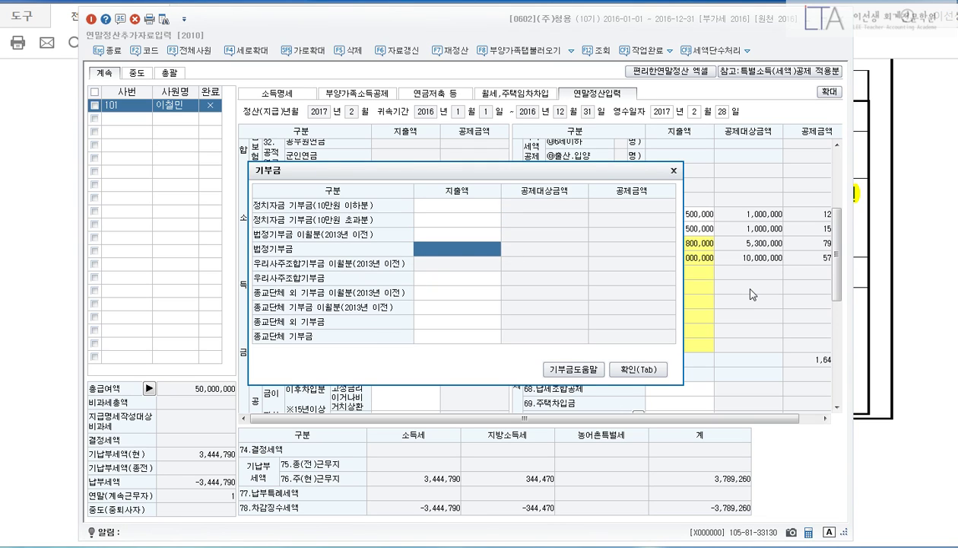
type("3000000")
key("Return")
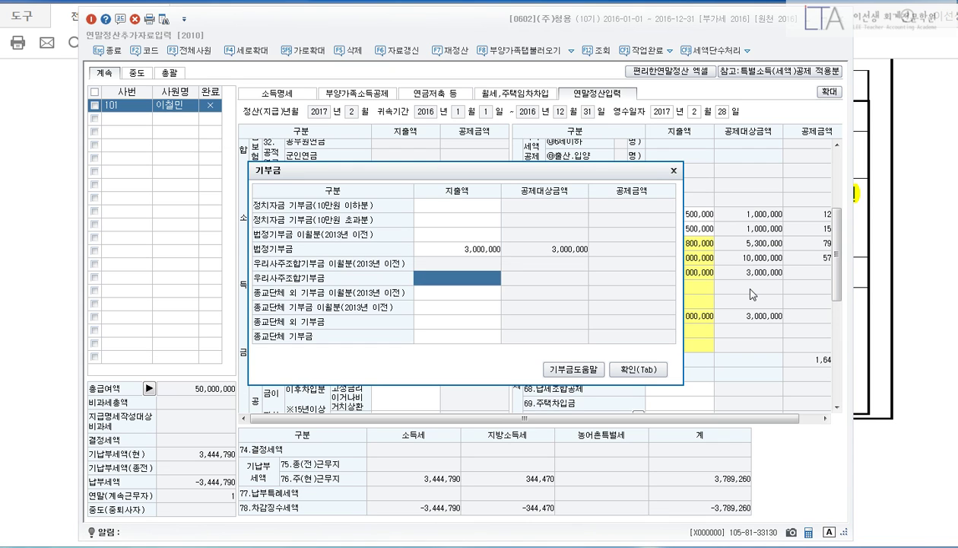
left_click(628, 371)
left_click(873, 263)
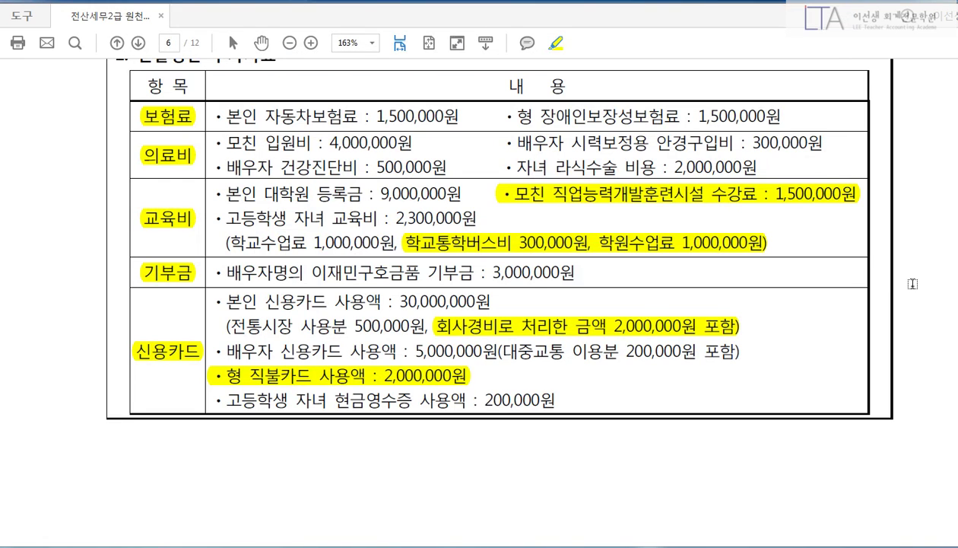
Highlight the 30,000,000원 own card spending and start the card calculation below the table.
scroll(913, 284, "down", 1)
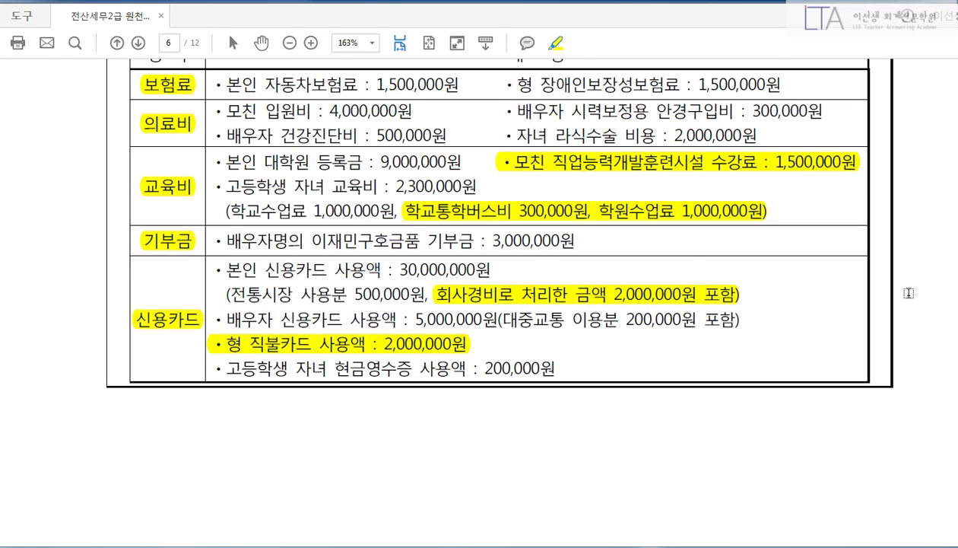
scroll(905, 290, "down", 1)
left_click_drag(400, 238, 491, 238)
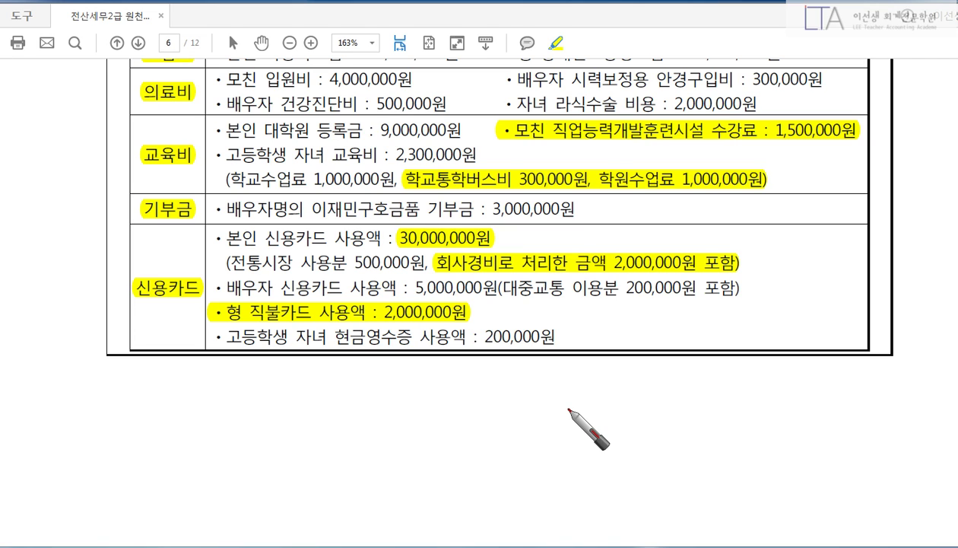
mouse_move(224, 226)
left_mouse_down()
mouse_move(145, 384)
mouse_move(197, 374)
mouse_move(231, 376)
mouse_move(241, 389)
mouse_move(439, 388)
mouse_move(494, 402)
left_mouse_up()
left_click_drag(480, 368, 496, 381)
mouse_move(319, 392)
left_mouse_down()
mouse_move(319, 448)
mouse_move(336, 448)
left_mouse_up()
right_click(386, 437)
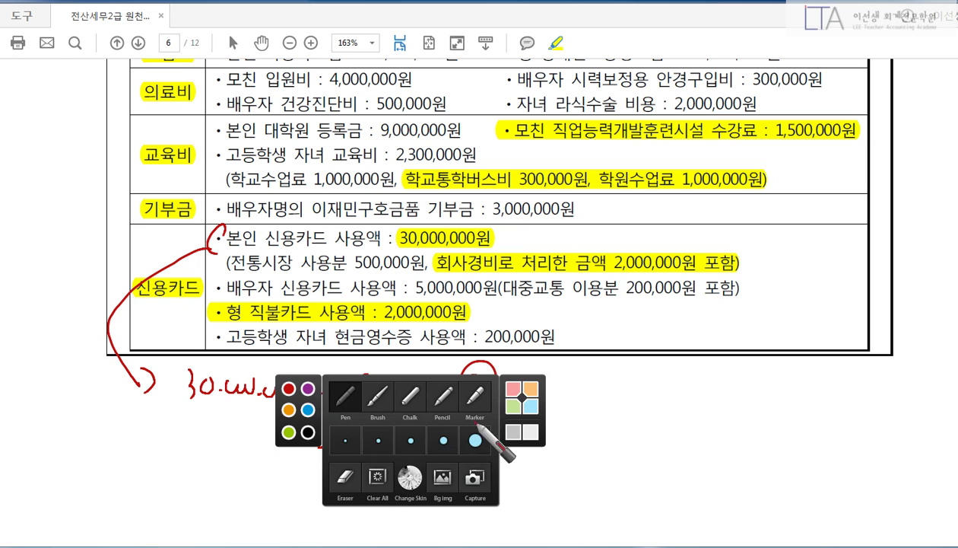
left_click(347, 478)
right_click(365, 426)
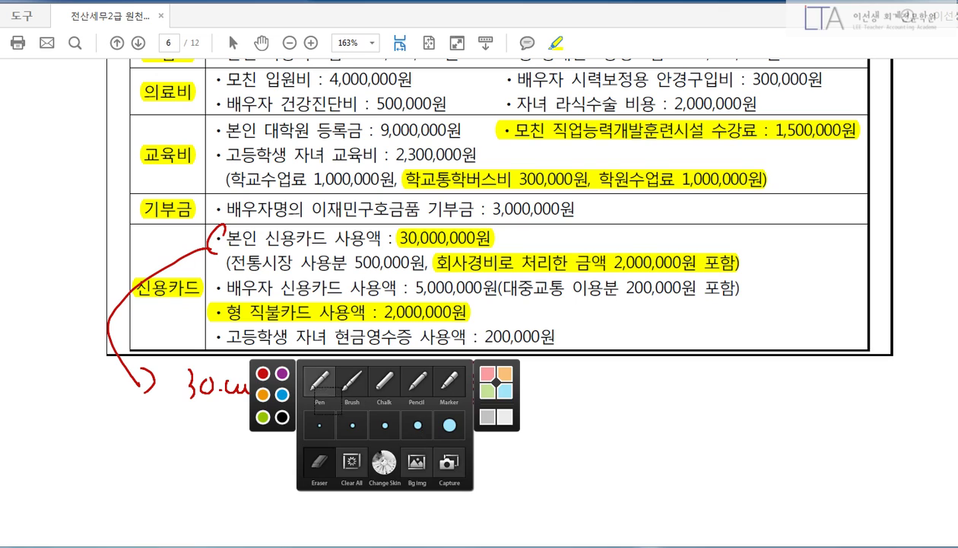
left_click(322, 384)
Note the 2,000,000 company-expense exclusion and write the circled 27,500,000 own-card result.
left_click_drag(450, 279, 707, 283)
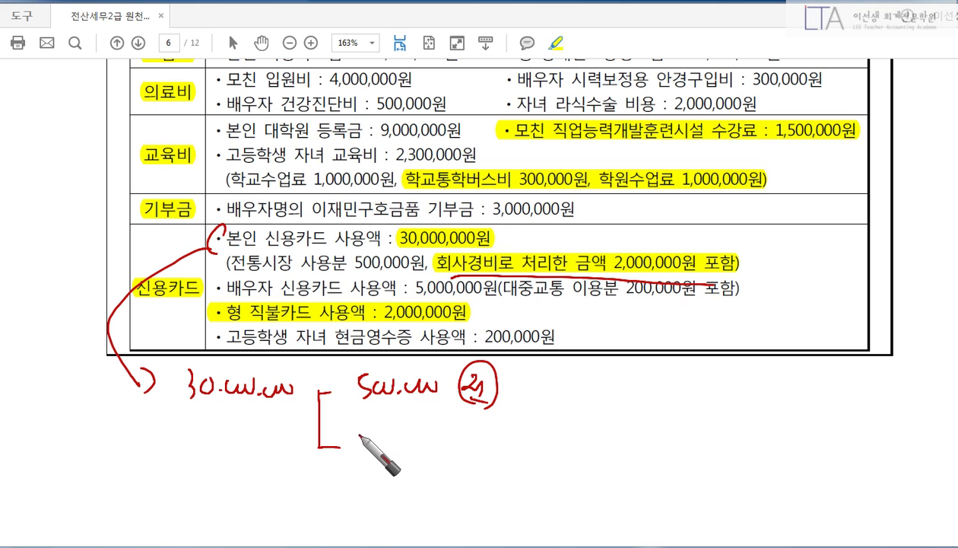
mouse_move(319, 447)
left_mouse_down()
mouse_move(479, 447)
mouse_move(518, 430)
mouse_move(514, 472)
left_mouse_up()
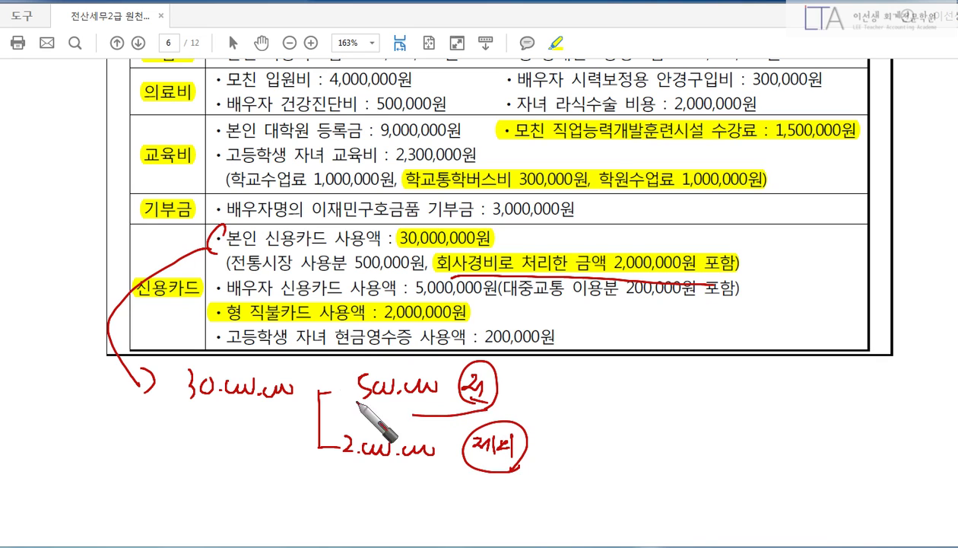
left_click_drag(361, 401, 486, 426)
left_click(589, 455)
left_click(618, 456)
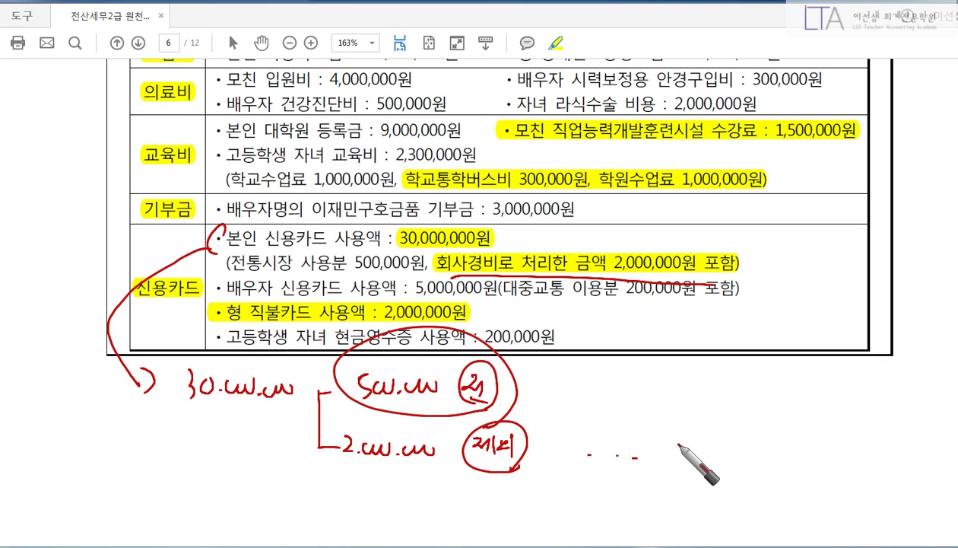
left_click(636, 457)
mouse_move(674, 439)
left_mouse_down()
mouse_move(690, 456)
mouse_move(802, 447)
left_mouse_up()
left_click(707, 455)
left_click(763, 454)
mouse_move(675, 457)
left_mouse_down()
mouse_move(715, 401)
mouse_move(807, 492)
left_mouse_up()
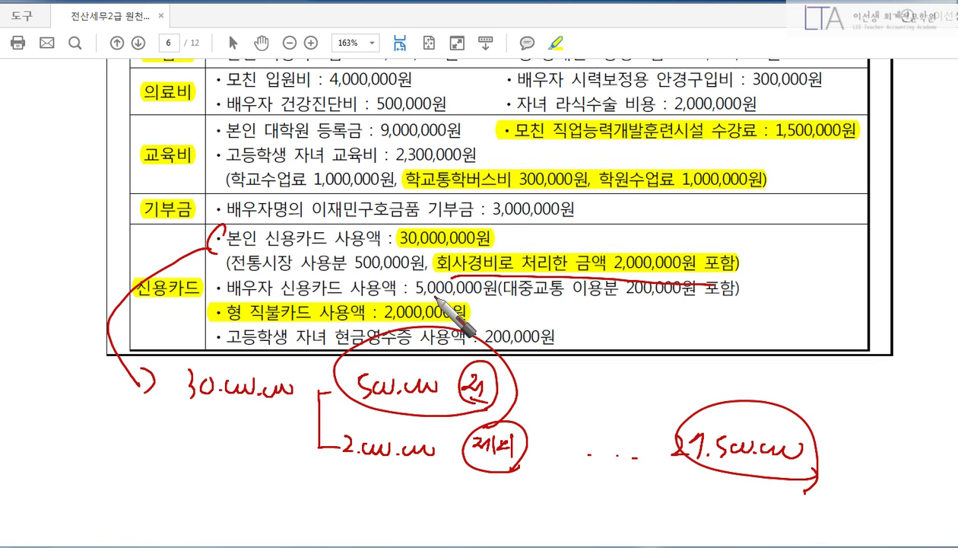
Underline the spouse's 5,000,000 card spending and its 200,000 public-transport portion.
left_click_drag(434, 300, 545, 299)
mouse_move(612, 306)
left_mouse_down()
mouse_move(651, 306)
mouse_move(642, 361)
mouse_move(661, 352)
left_mouse_up()
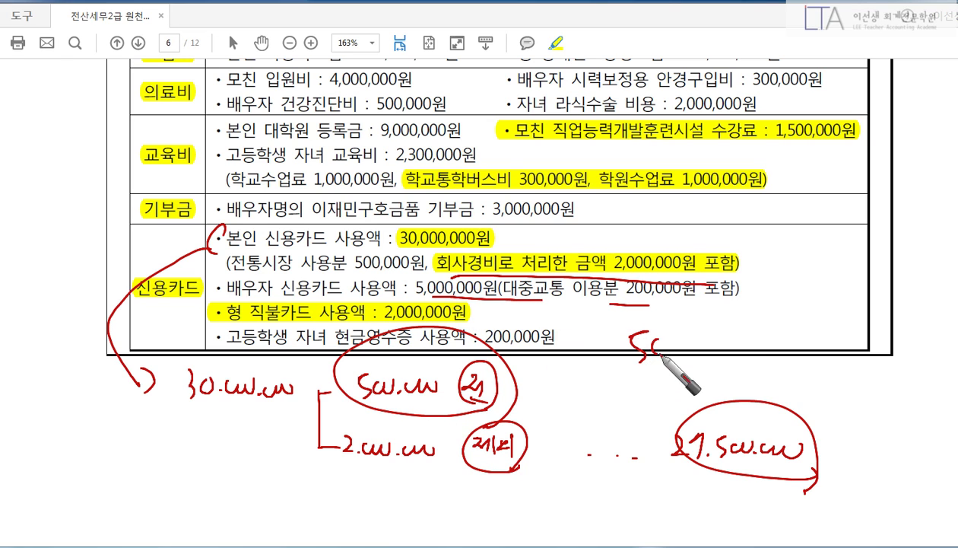
right_click(650, 339)
left_click(572, 363)
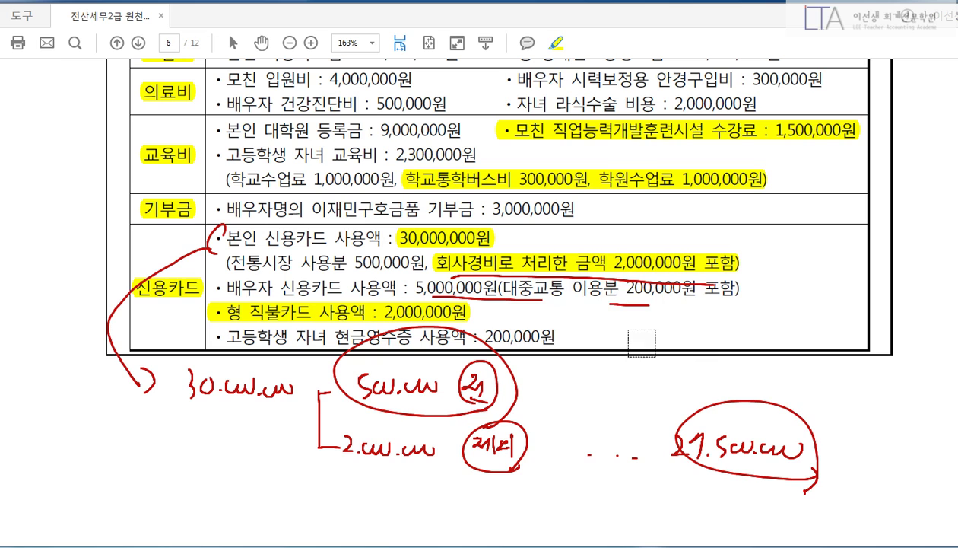
right_click(641, 343)
left_click(562, 278)
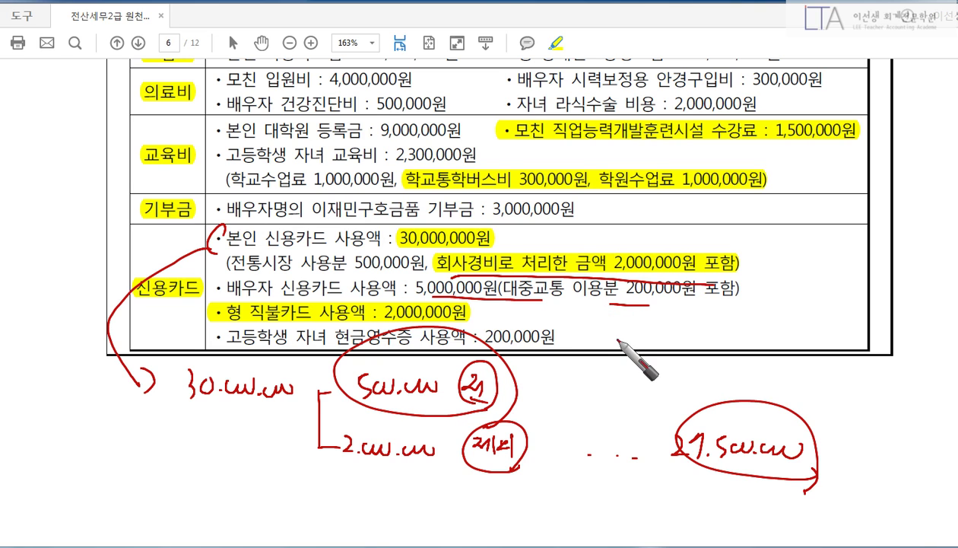
Write the 200,000 public-transport figure and the spouse's 4,800,000 net card amount beside the table.
left_click(671, 329)
left_click_drag(682, 329, 680, 394)
mouse_move(701, 334)
left_mouse_down()
mouse_move(719, 346)
mouse_move(736, 327)
mouse_move(770, 336)
mouse_move(806, 322)
mouse_move(816, 346)
left_mouse_up()
left_click(748, 341)
left_click(810, 341)
mouse_move(694, 373)
left_mouse_down()
mouse_move(684, 382)
mouse_move(704, 397)
mouse_move(783, 386)
mouse_move(848, 403)
mouse_move(829, 423)
left_mouse_up()
left_click(710, 394)
left_click(764, 392)
left_click_drag(875, 385, 872, 386)
left_click_drag(867, 397, 880, 395)
left_click_drag(873, 389, 874, 404)
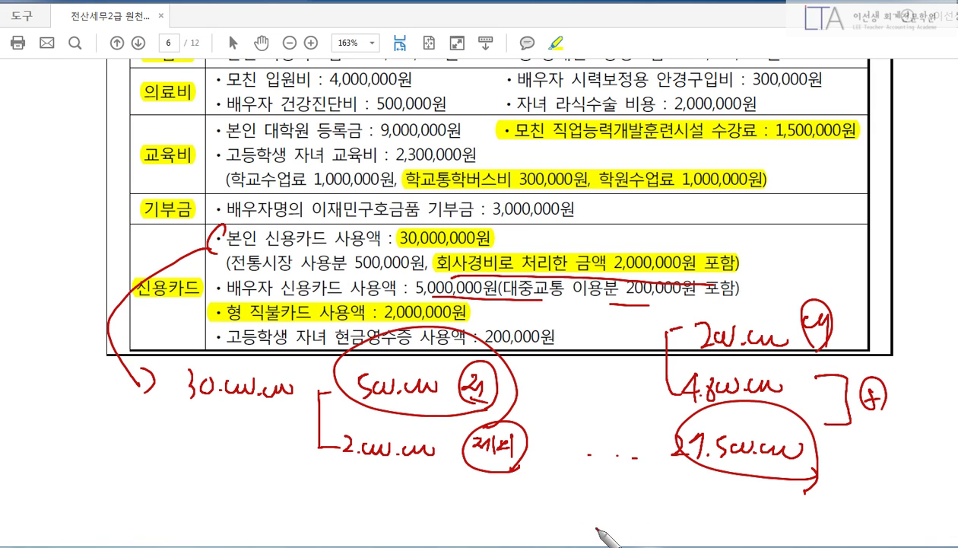
Total the cards to 32,300,000, strike the brother's debit-card line, and underline the 200,000 cash receipt.
left_click_drag(626, 481, 858, 477)
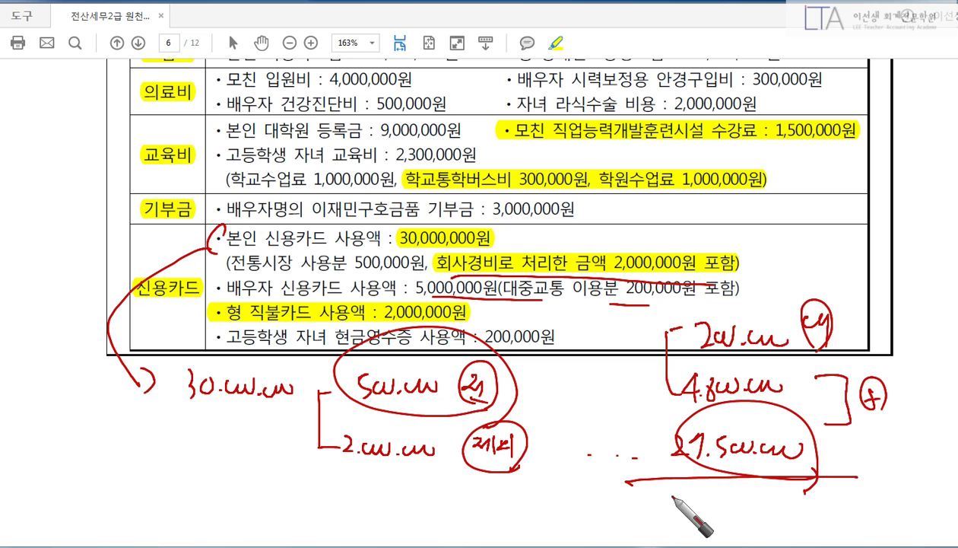
left_click_drag(670, 496, 673, 520)
mouse_move(686, 499)
left_mouse_down()
mouse_move(802, 519)
mouse_move(800, 537)
left_mouse_up()
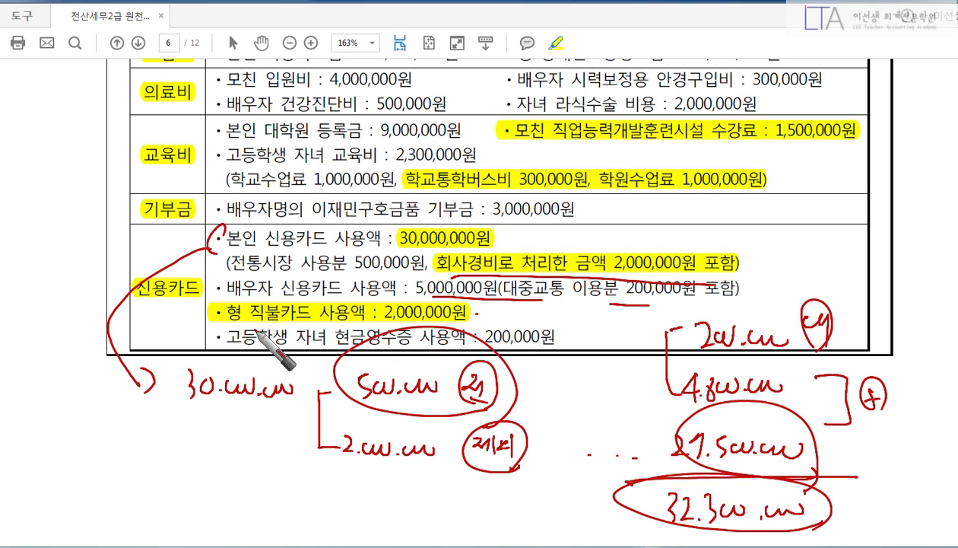
mouse_move(214, 313)
left_mouse_down()
mouse_move(527, 307)
mouse_move(626, 329)
mouse_move(605, 318)
left_mouse_up()
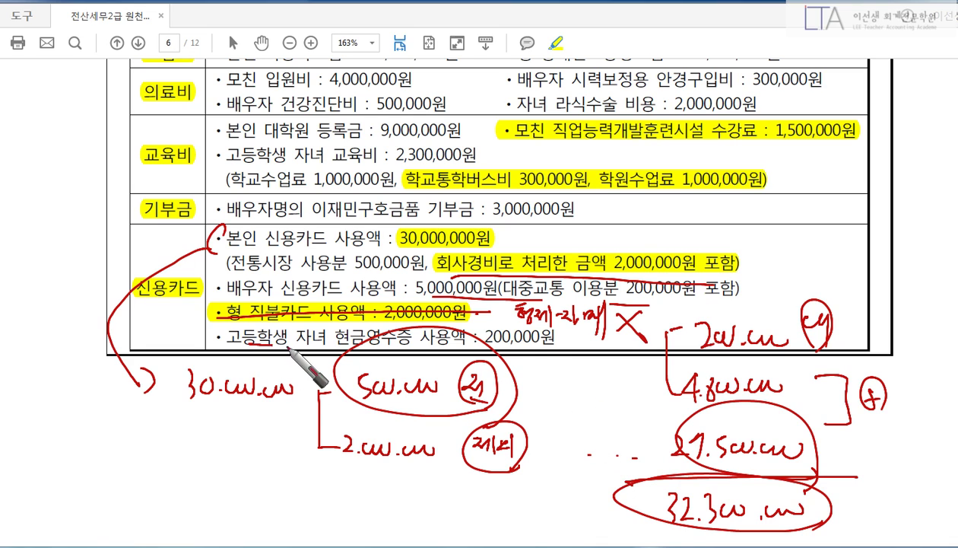
mouse_move(255, 343)
left_mouse_down()
mouse_move(544, 349)
mouse_move(498, 335)
mouse_move(527, 365)
left_mouse_up()
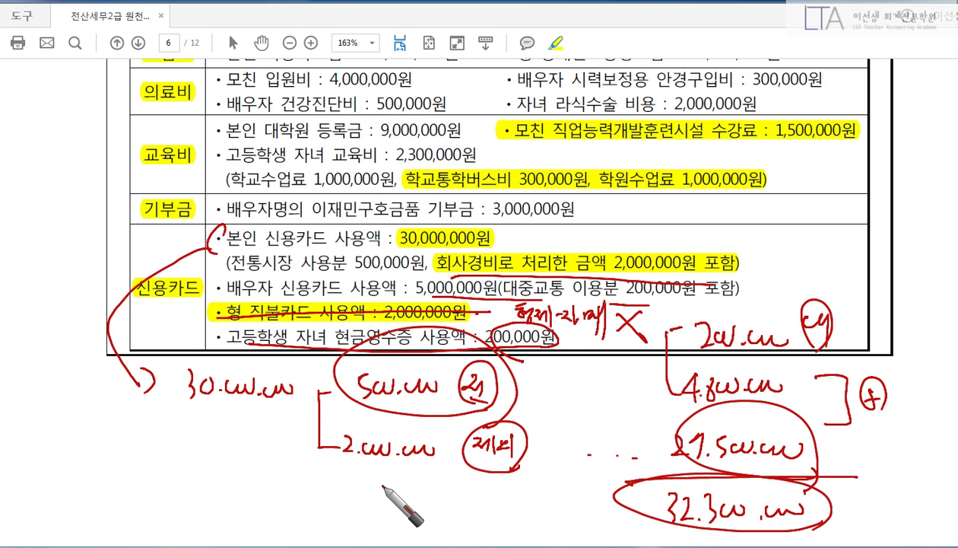
Enter 32,300,000 credit-card and 200,000 cash-receipt spending in line 42's card details.
key("Escape")
left_click(597, 546)
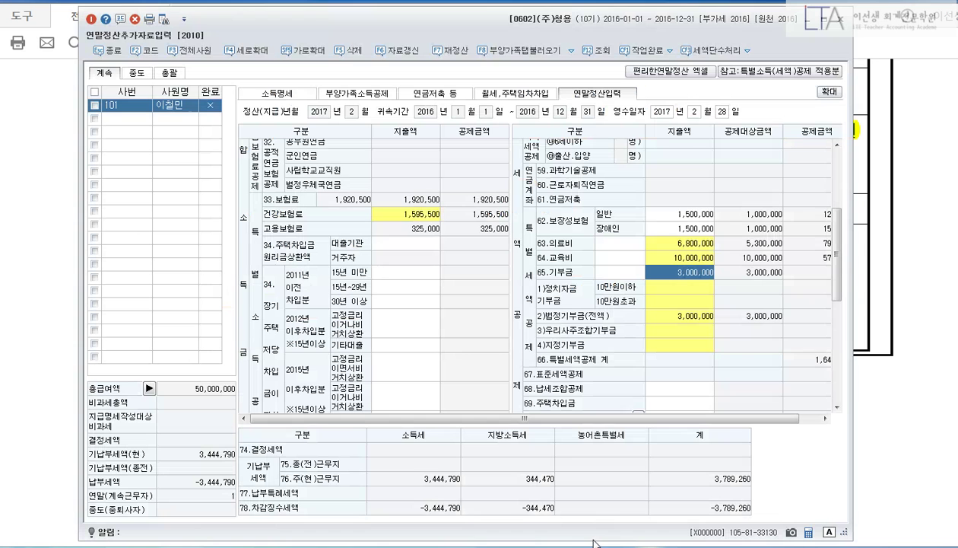
scroll(484, 344, "down", 5)
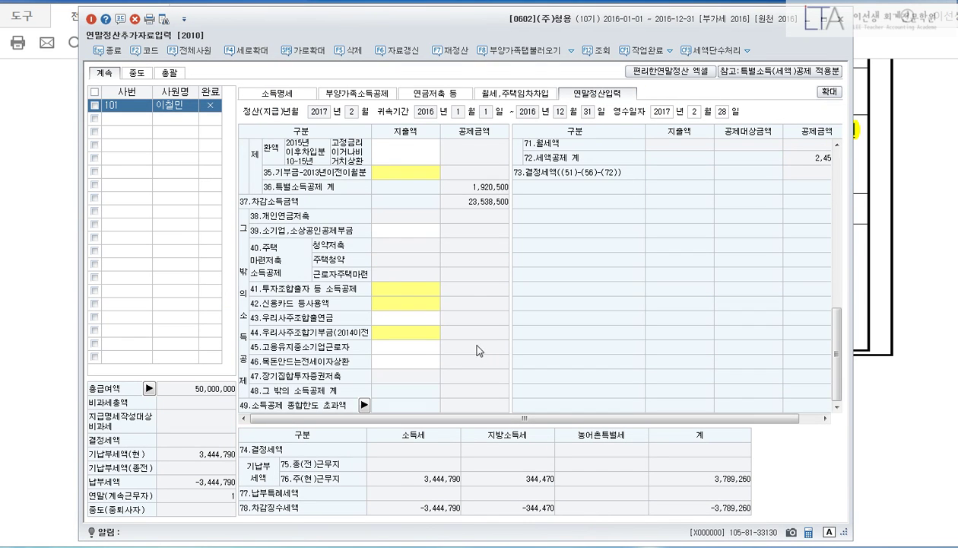
left_click(409, 318)
key("Up")
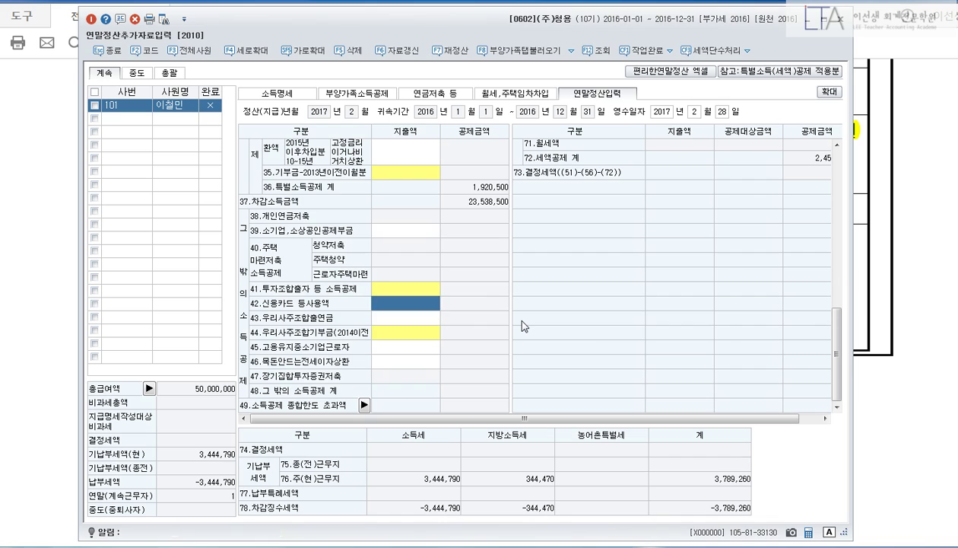
type("32300000")
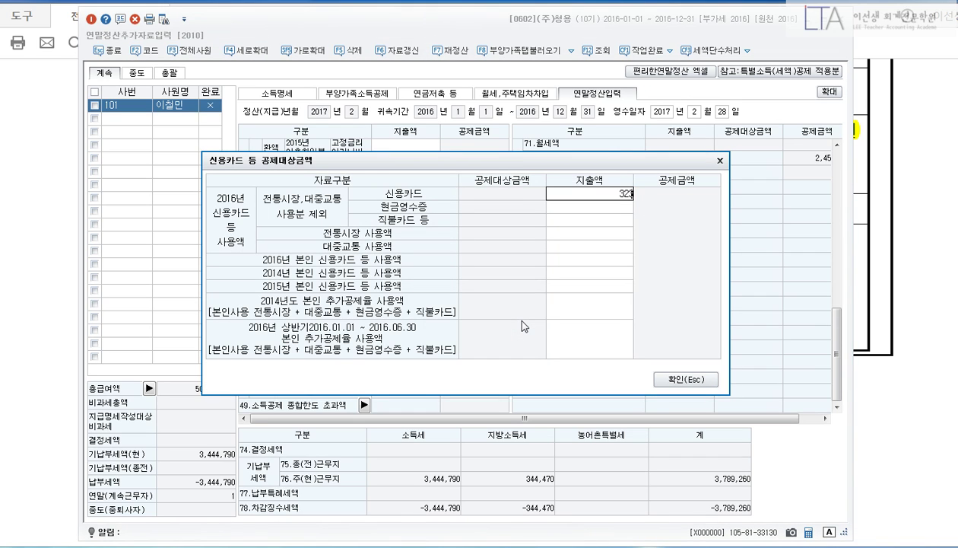
key("Return")
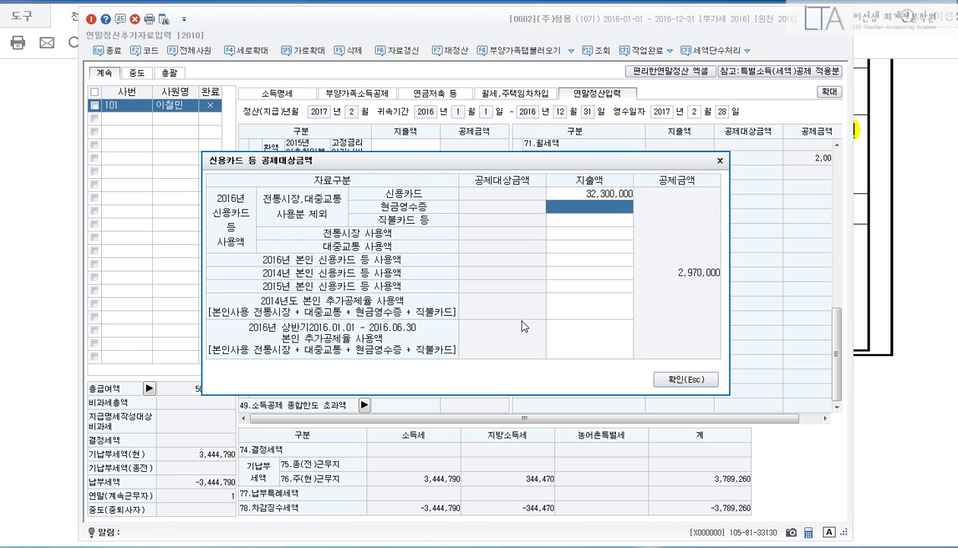
type("2000000")
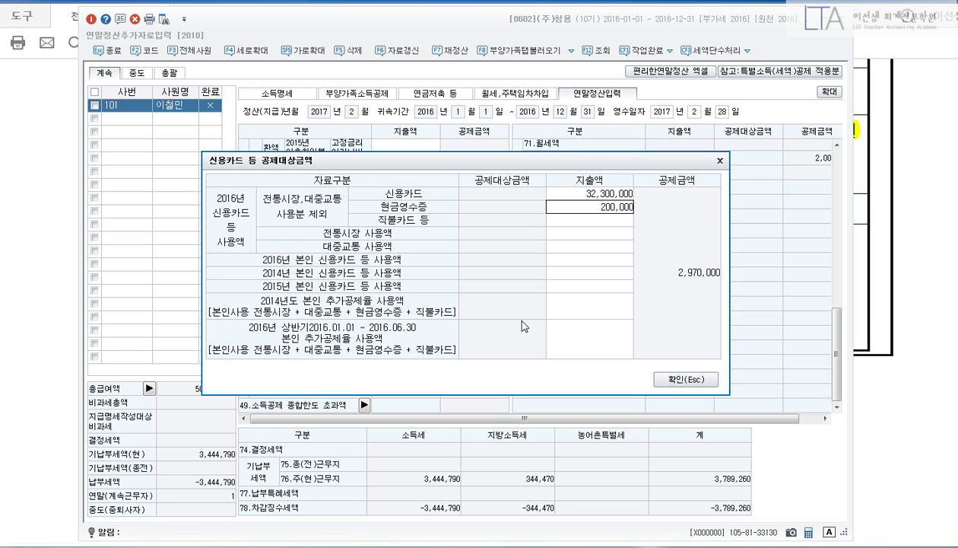
key("Return")
key("Return")
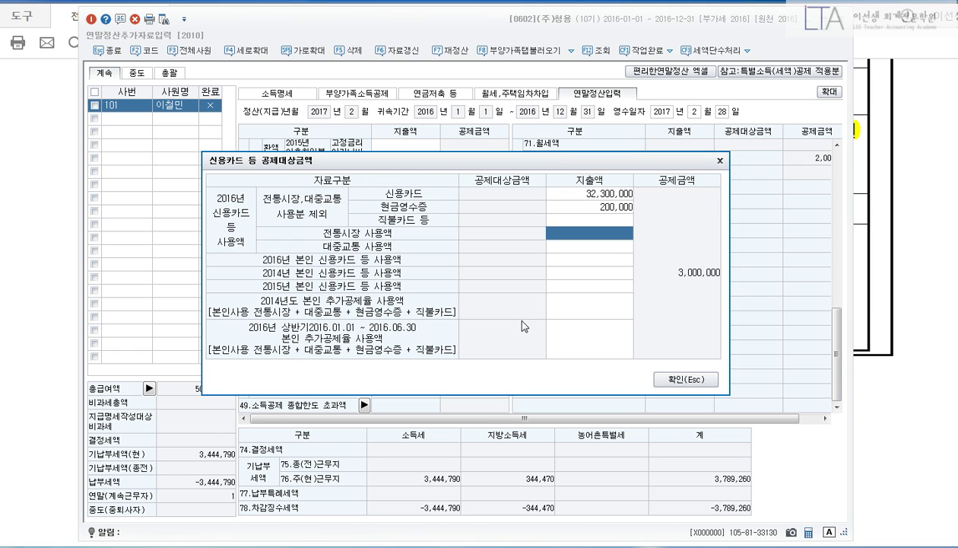
Add 500,000 traditional-market and 200,000 public-transport spending and apply the card totals.
type("5000000")
key("Return")
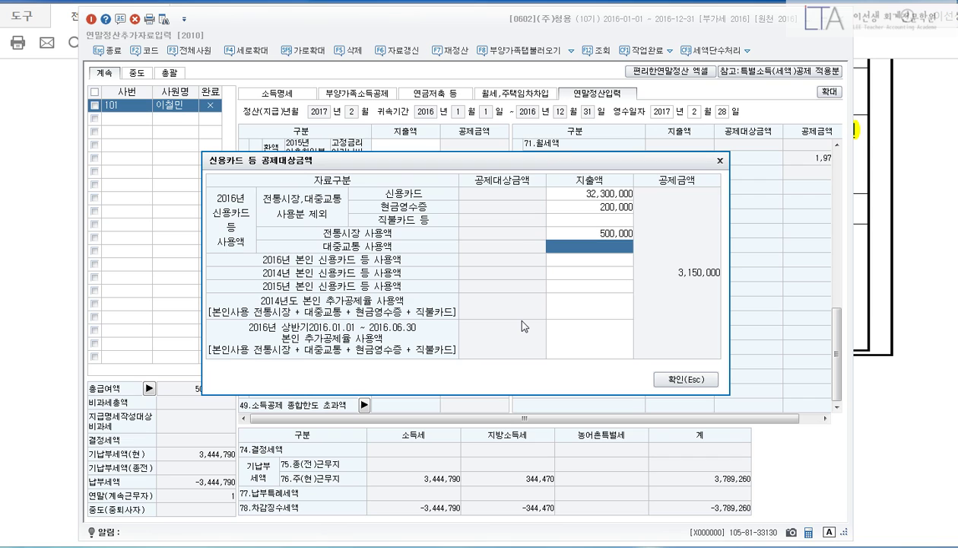
type("200000")
key("Return")
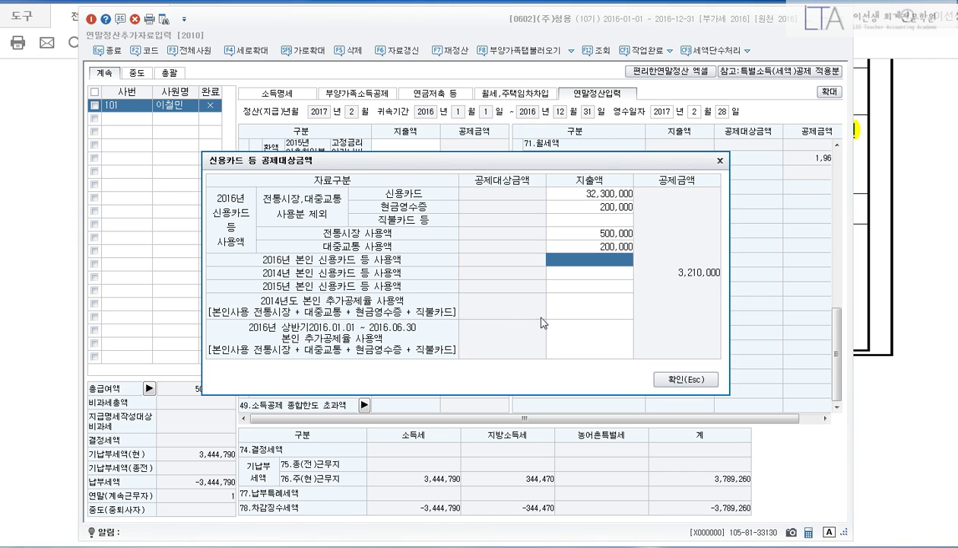
left_click(685, 379)
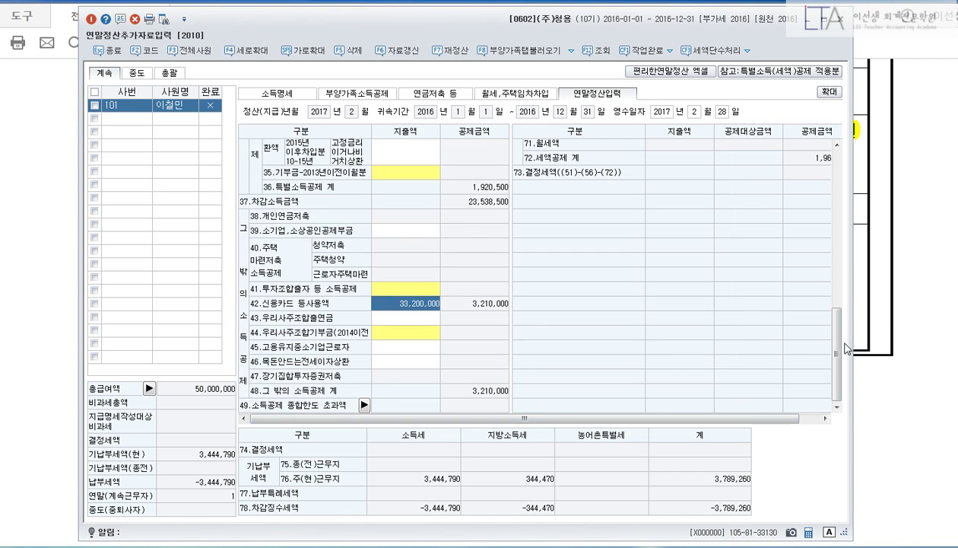
left_click_drag(839, 353, 844, 166)
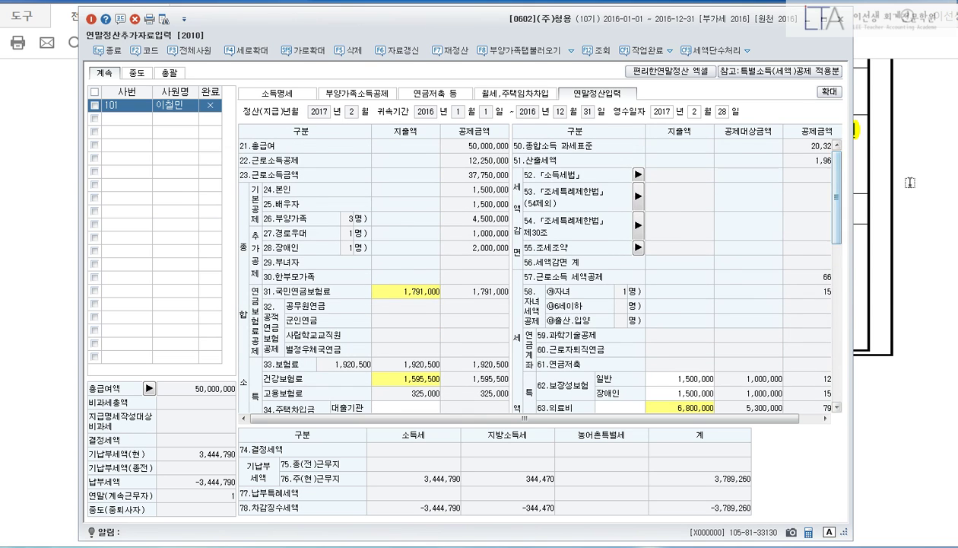
left_click(895, 181)
key("alt+Tab")
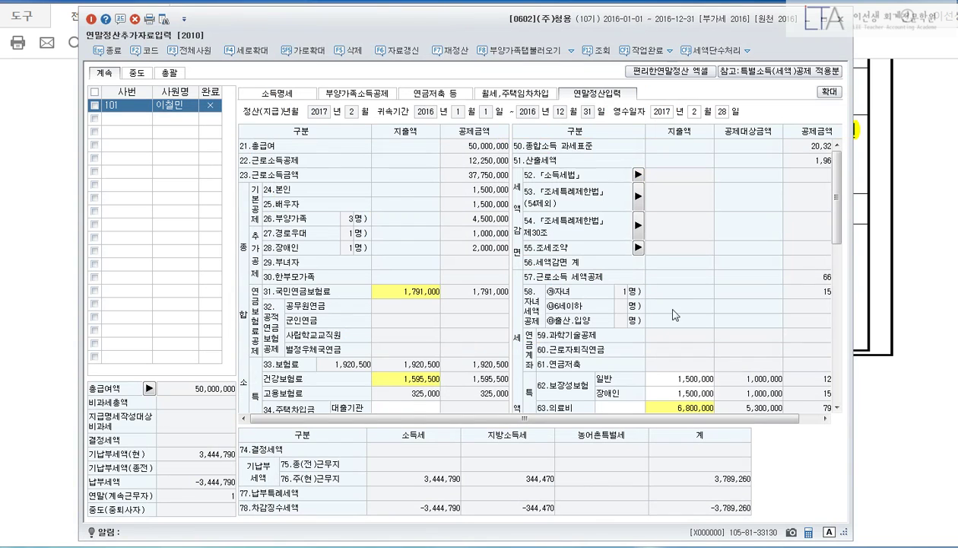